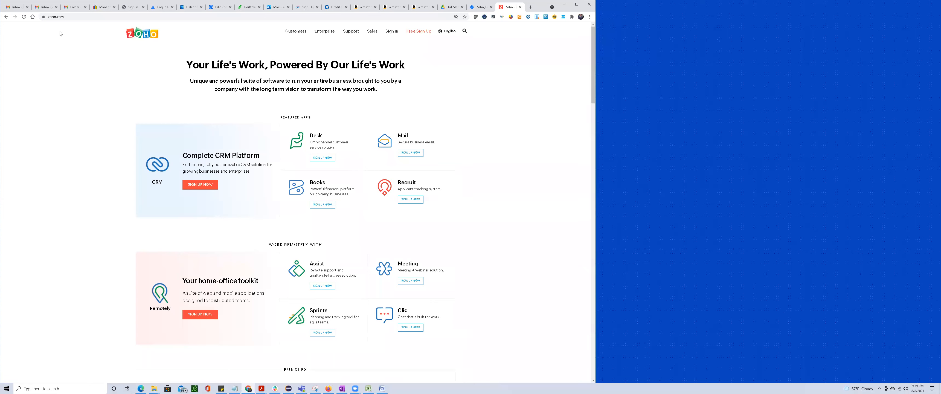
# Copy the zoho.com address from Chrome and load it in a new tab in Microsoft Edge.
pyautogui.click(75, 18)
pyautogui.hotkey('ctrl', 'c')
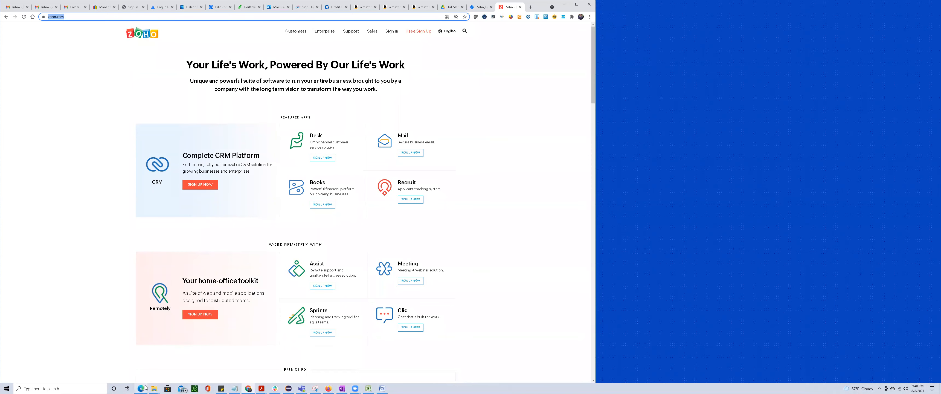
pyautogui.moveTo(142, 388)
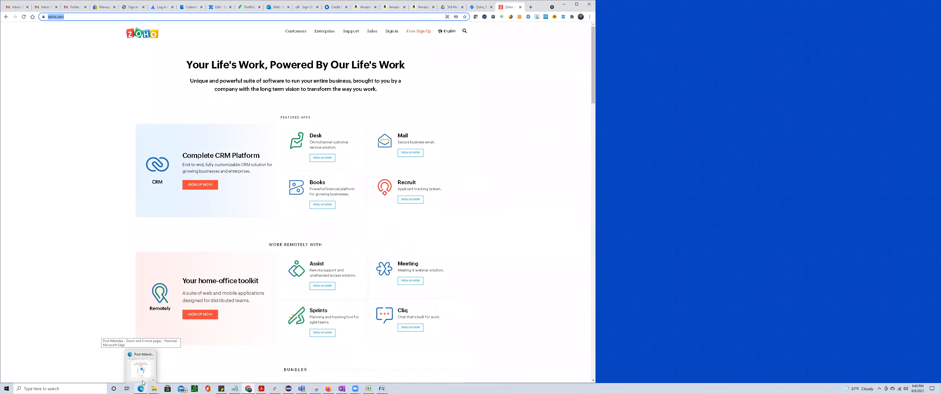
pyautogui.click(143, 372)
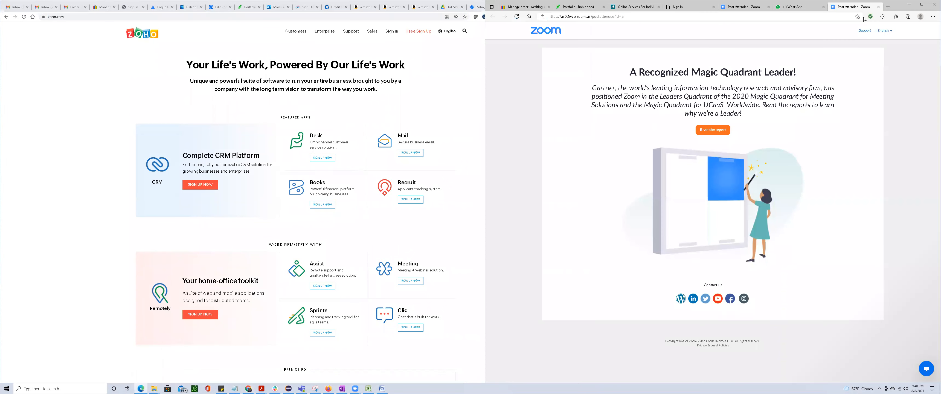
pyautogui.click(887, 6)
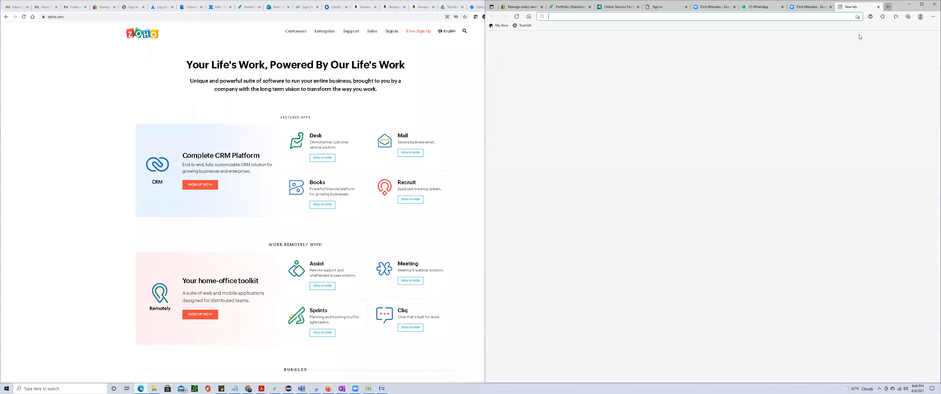
pyautogui.hotkey('ctrl', 'v')
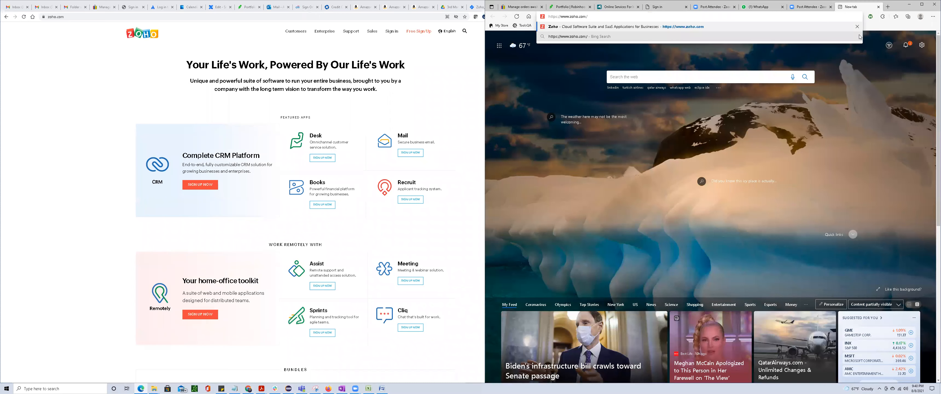
pyautogui.press('Return')
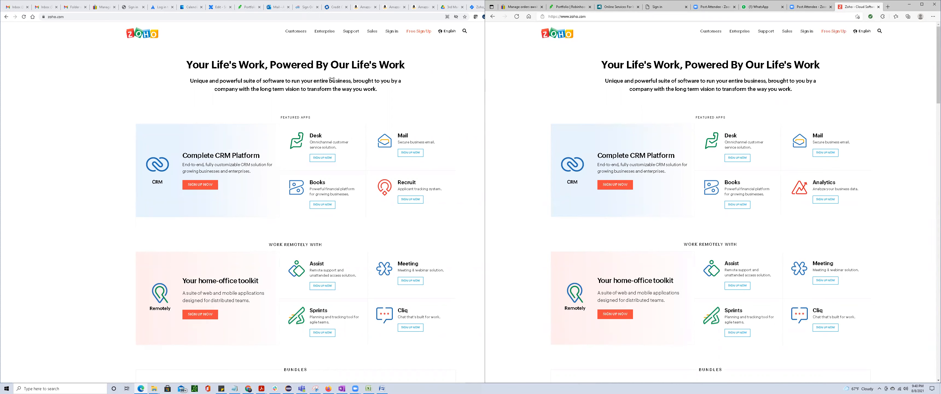
# Widen the Edge window showing the Zoho home page and minimize it.
pyautogui.moveTo(329, 79); pyautogui.dragTo(334, 79)
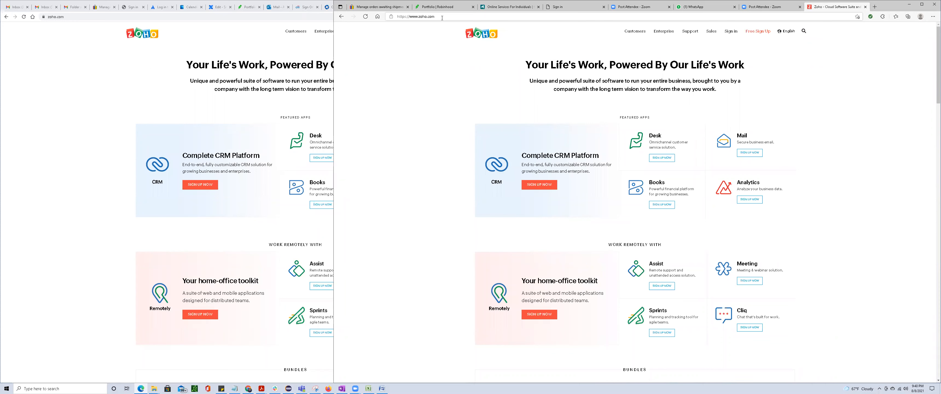
pyautogui.click(908, 5)
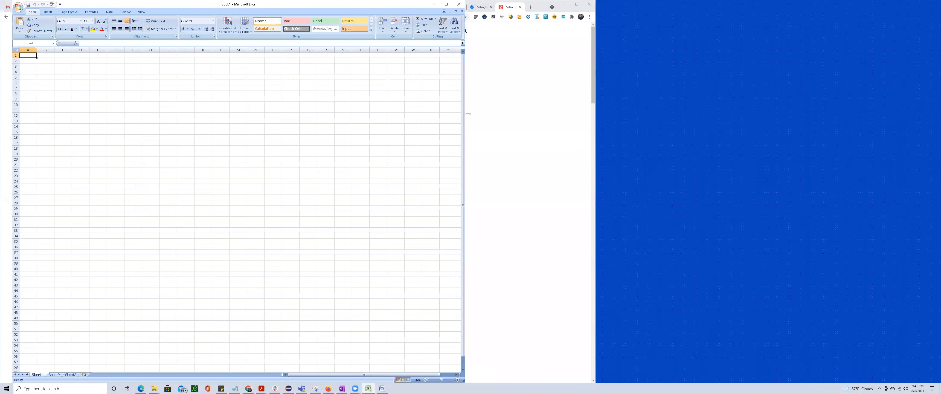
# Switch to the blank Excel workbook and widen its window.
pyautogui.moveTo(600, 119); pyautogui.dragTo(620, 119)
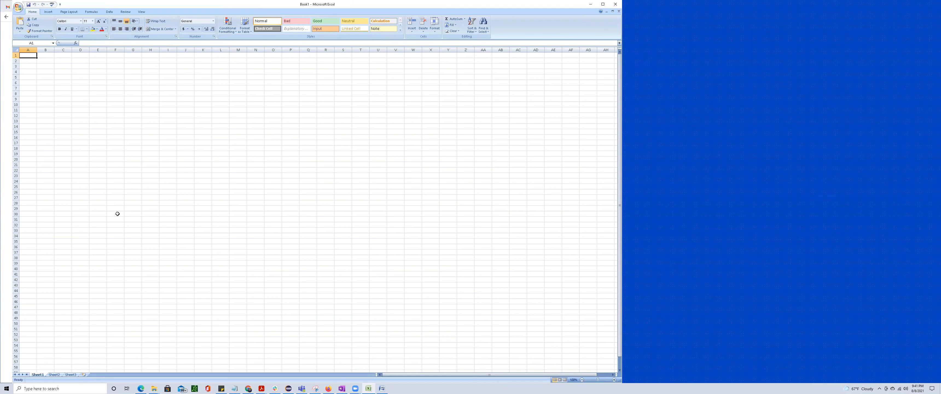
# Switch to the Zoho_Project_1 roadmap in Jira in Chrome and collapse the Free Sign Up epic.
pyautogui.click(249, 388)
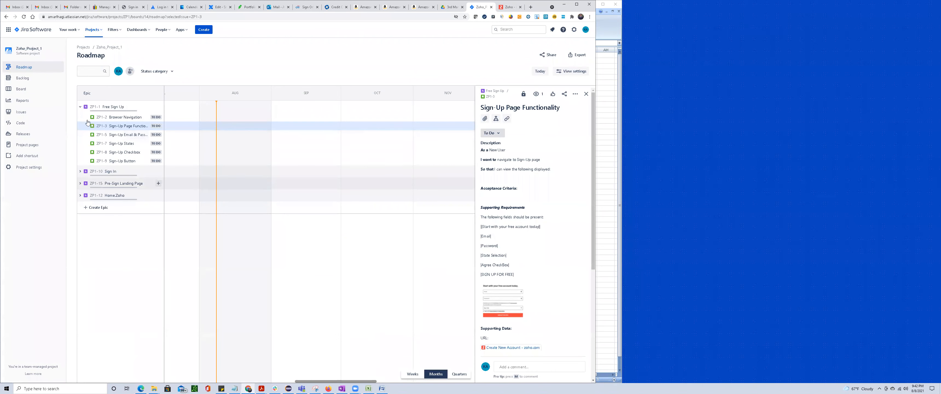
pyautogui.click(80, 108)
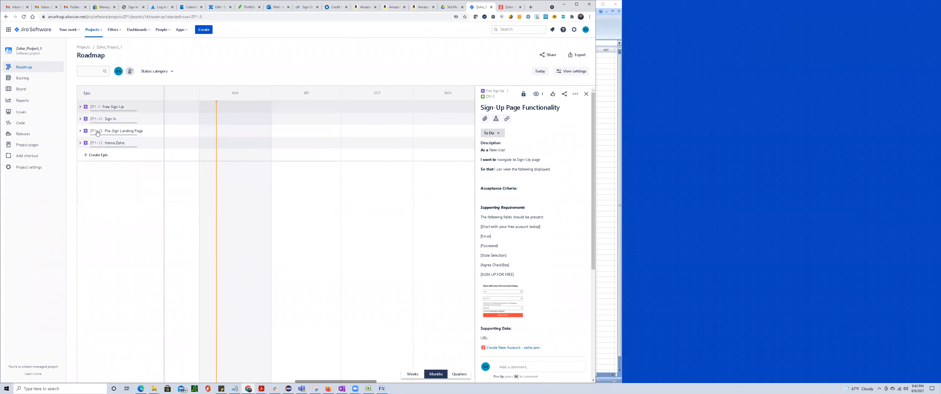
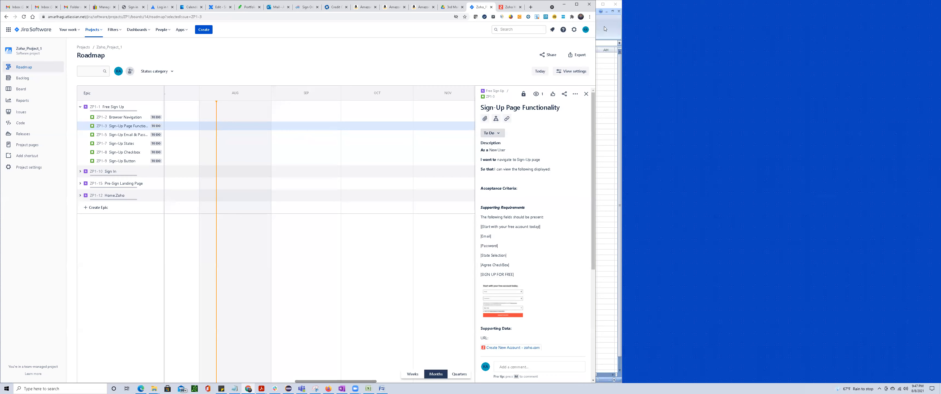
# Widen the Jira window and open the Browser Navigation story (ZP1-2) from the Free Sign Up epic in its own tab.
pyautogui.moveTo(564, 11); pyautogui.dragTo(589, 35)
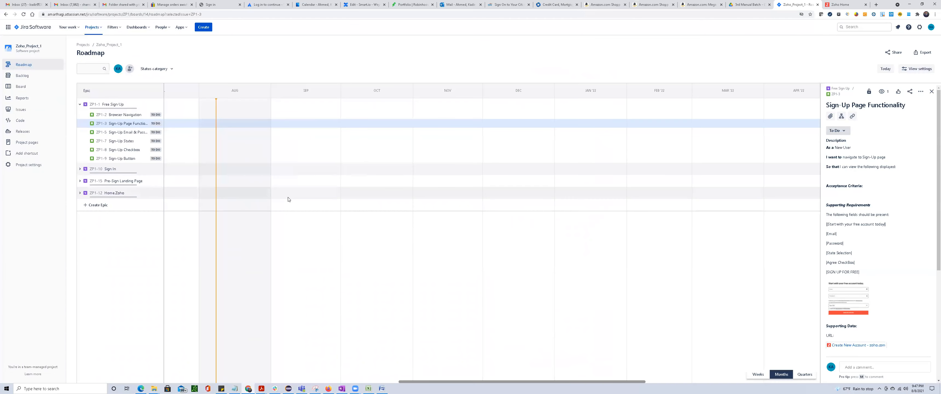
pyautogui.scroll(6, 288, 199)
pyautogui.scroll(-3, 288, 197)
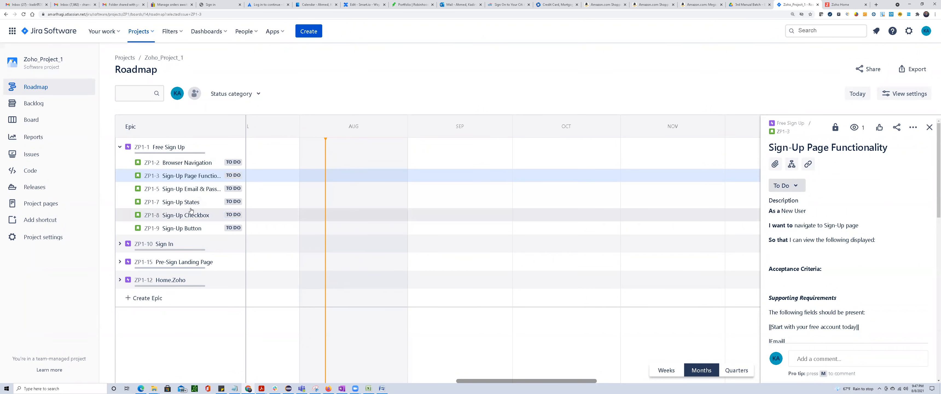
pyautogui.click(181, 164)
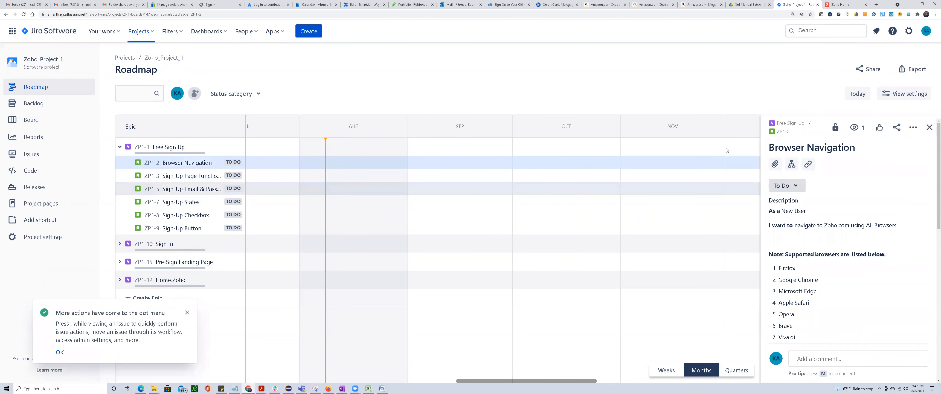
pyautogui.click(781, 133)
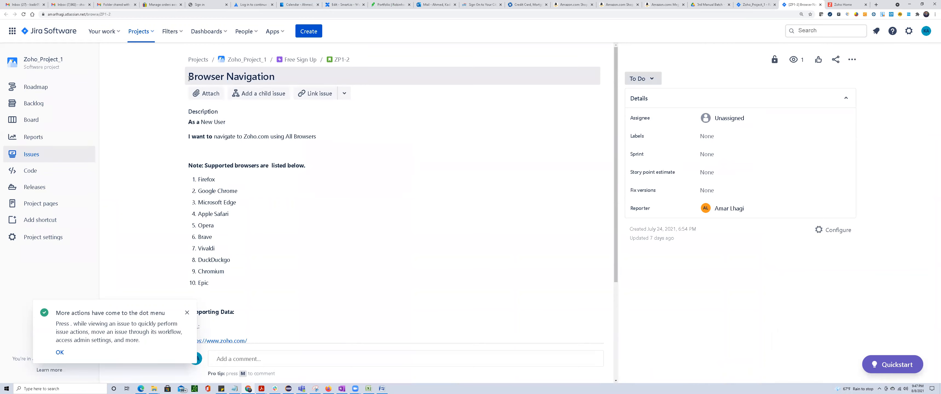
# Review the Browser Navigation story's title, supported browser note and supporting URL, and preview its Capture.JPG attachment.
pyautogui.moveTo(189, 76); pyautogui.dragTo(296, 81)
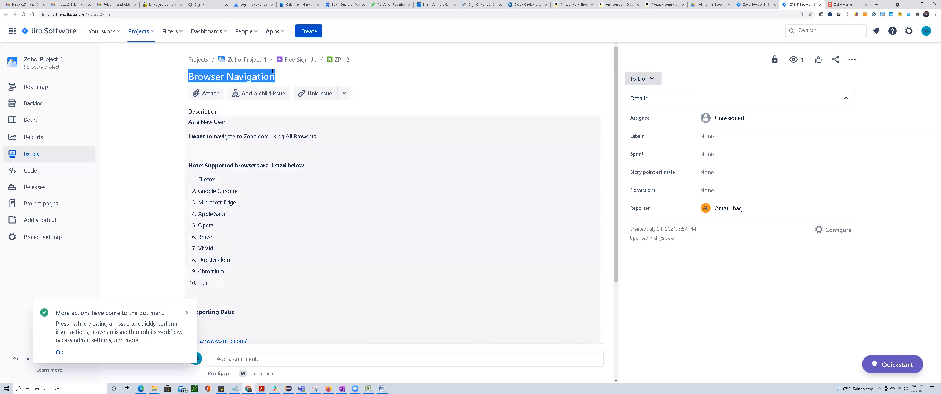
pyautogui.click(283, 78)
pyautogui.moveTo(283, 78); pyautogui.dragTo(149, 80)
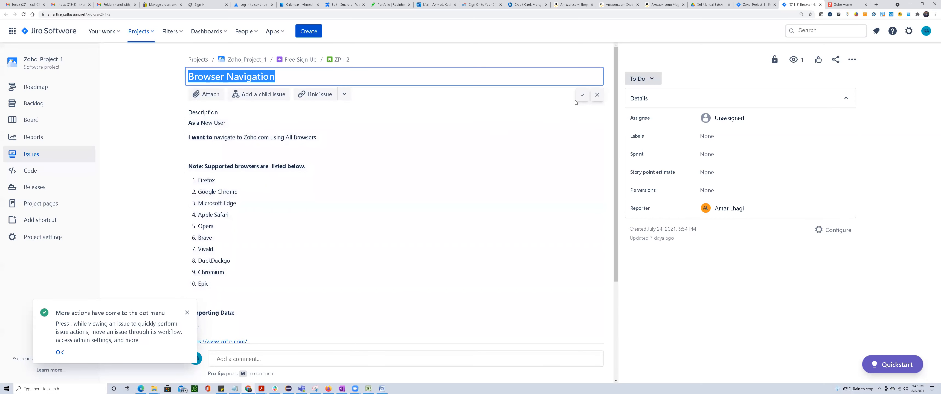
pyautogui.click(597, 96)
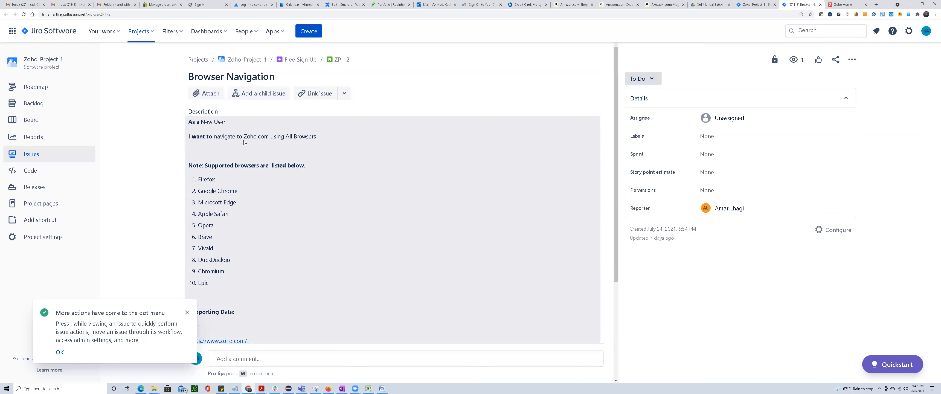
pyautogui.moveTo(307, 138); pyautogui.dragTo(304, 165)
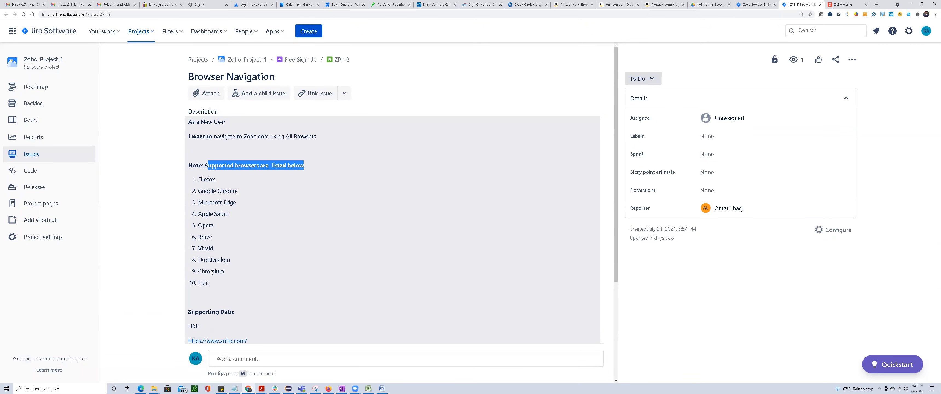
pyautogui.scroll(-2, 211, 272)
pyautogui.moveTo(248, 258); pyautogui.dragTo(188, 258)
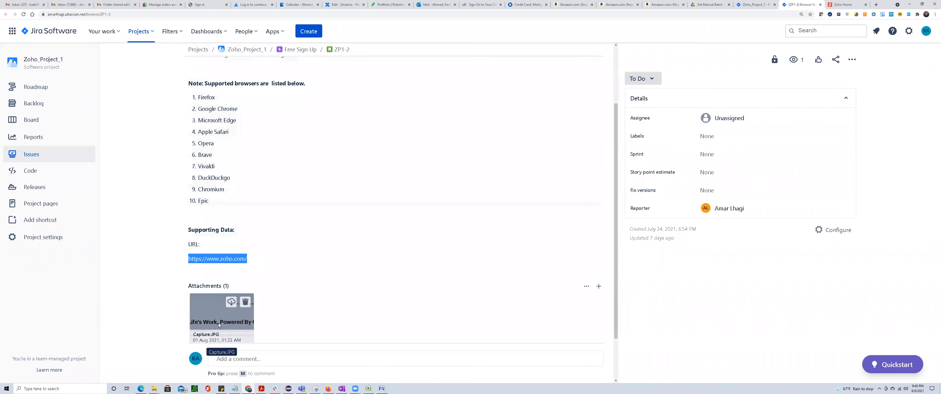
pyautogui.click(218, 323)
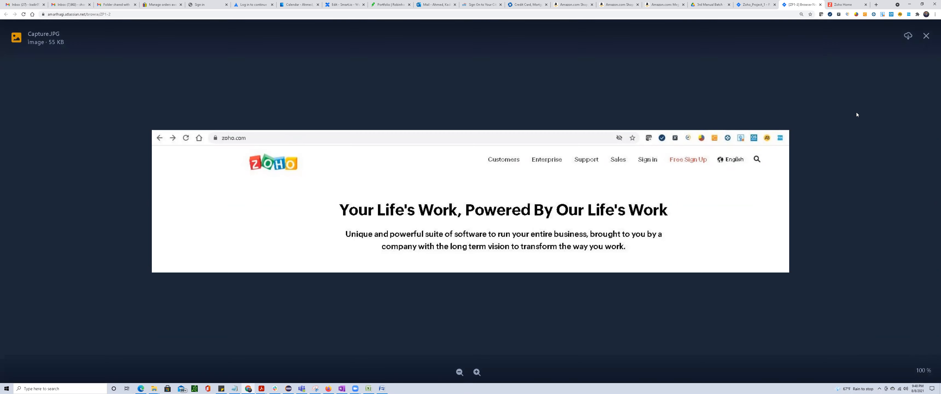
pyautogui.press('Escape')
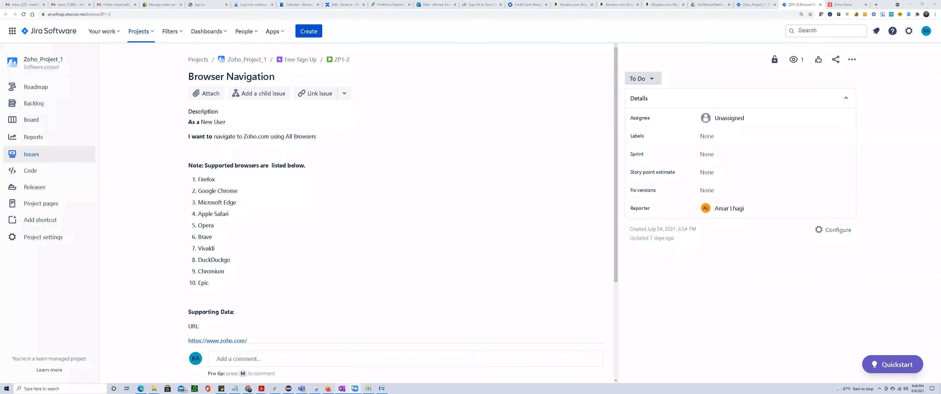
# Switch to the STLC Word document and review the requirement analysis, system test plan and system test case stages.
pyautogui.click(381, 388)
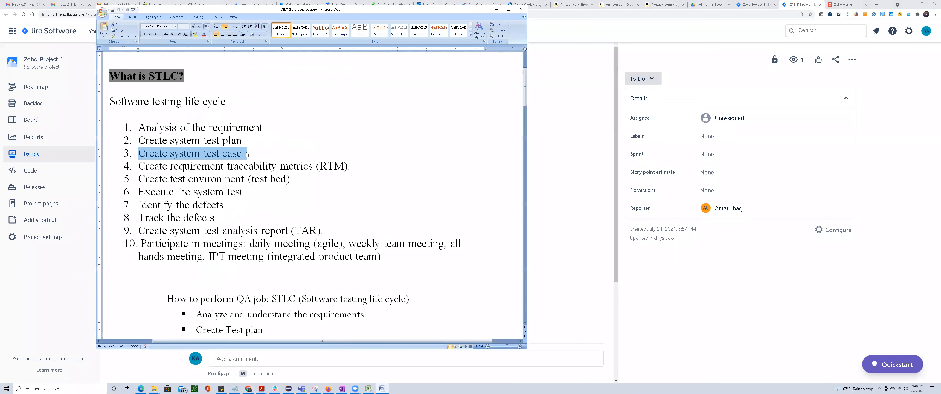
pyautogui.click(230, 149)
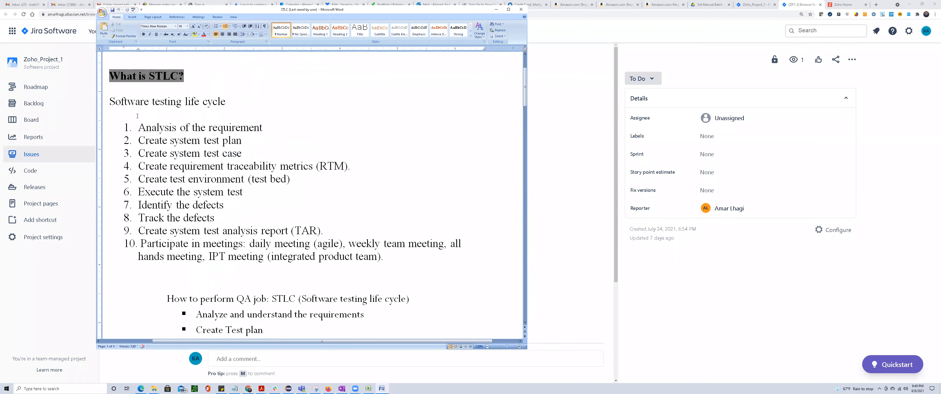
pyautogui.moveTo(139, 127); pyautogui.dragTo(262, 130)
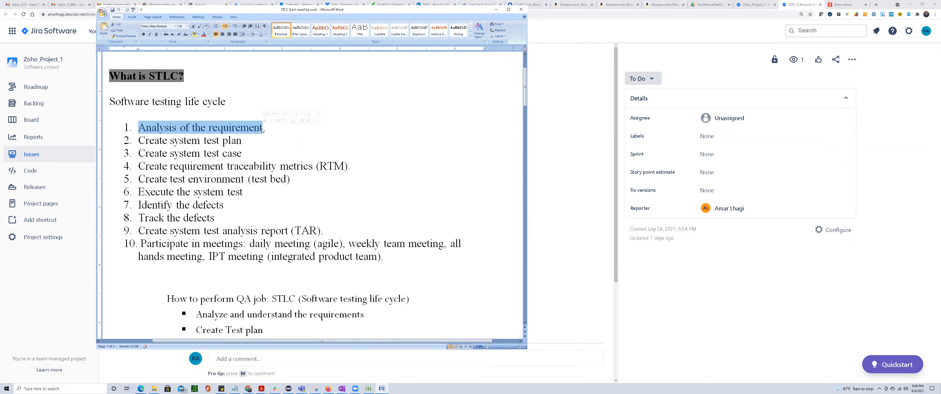
pyautogui.moveTo(139, 140)
pyautogui.mouseDown()
pyautogui.moveTo(241, 142)
pyautogui.moveTo(140, 129)
pyautogui.mouseUp()
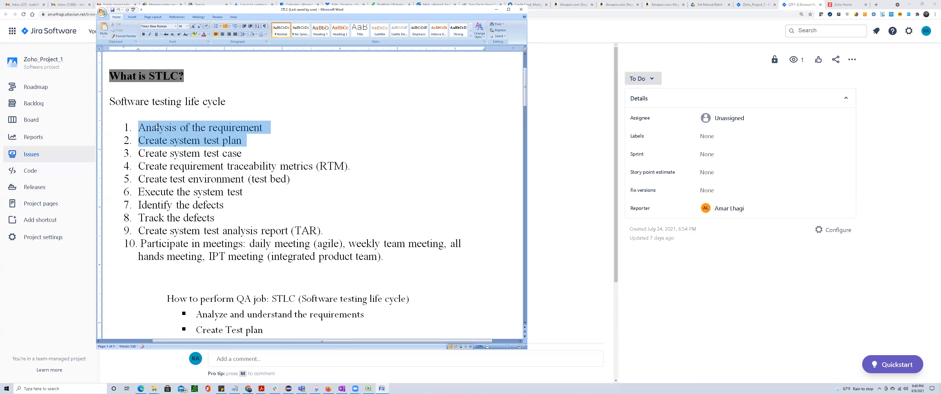
pyautogui.moveTo(139, 153); pyautogui.dragTo(243, 156)
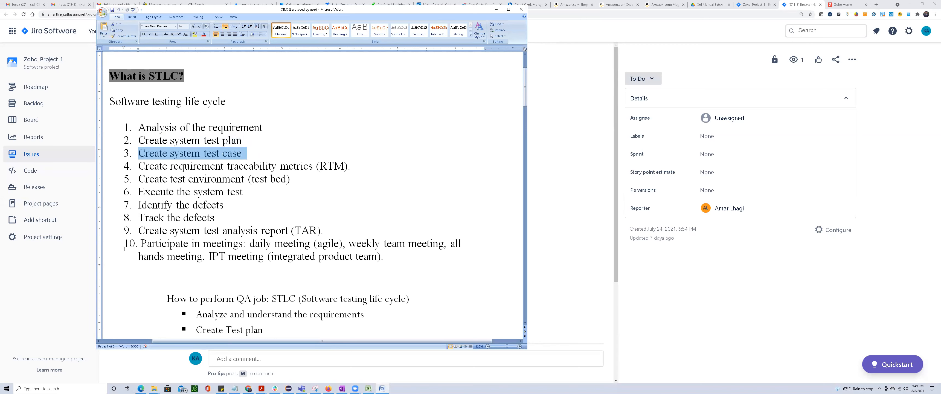
# Return to the Browser Navigation story in Jira and reread its user statement, list of supported browsers, URL and attachment.
pyautogui.click(599, 279)
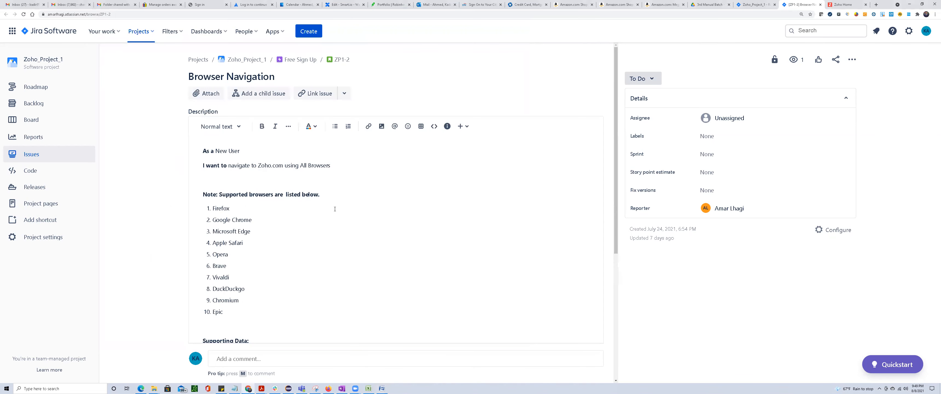
pyautogui.scroll(-5, 388, 305)
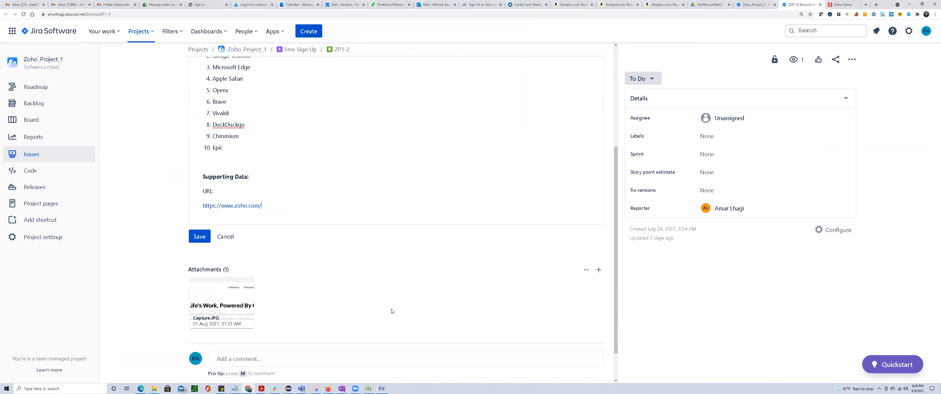
pyautogui.scroll(-1, 399, 308)
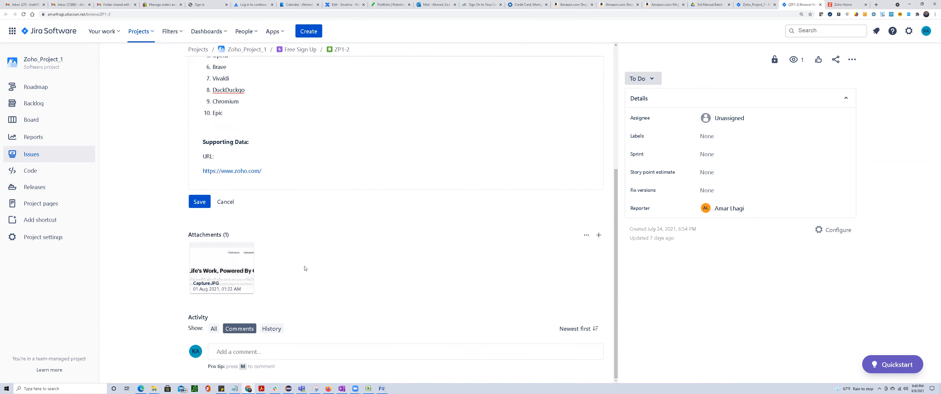
pyautogui.scroll(3, 310, 273)
pyautogui.scroll(3, 321, 278)
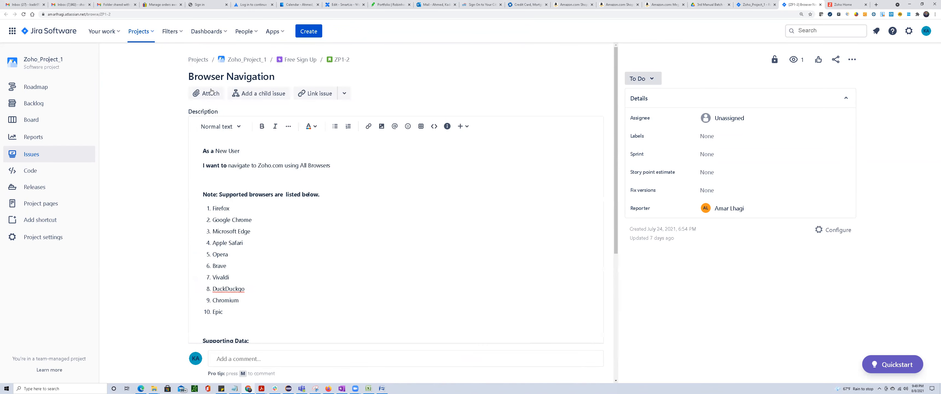
pyautogui.click(236, 77)
pyautogui.click(207, 165)
pyautogui.moveTo(221, 165); pyautogui.dragTo(316, 166)
pyautogui.click(265, 165)
pyautogui.moveTo(210, 210); pyautogui.dragTo(249, 322)
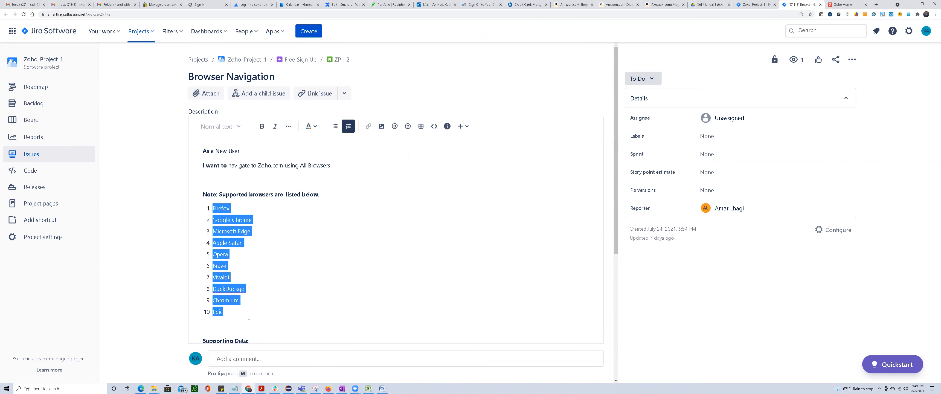
pyautogui.click(142, 152)
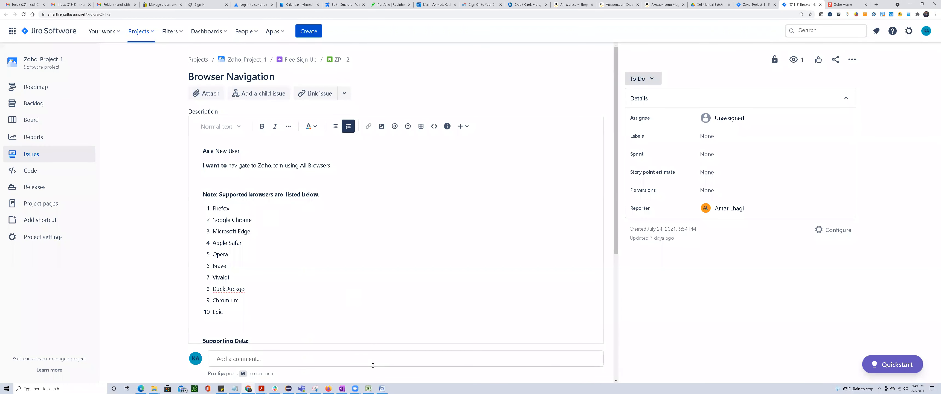
# Switch to the blank Excel workbook and enter the column header "Req. Description" in A1.
pyautogui.click(368, 388)
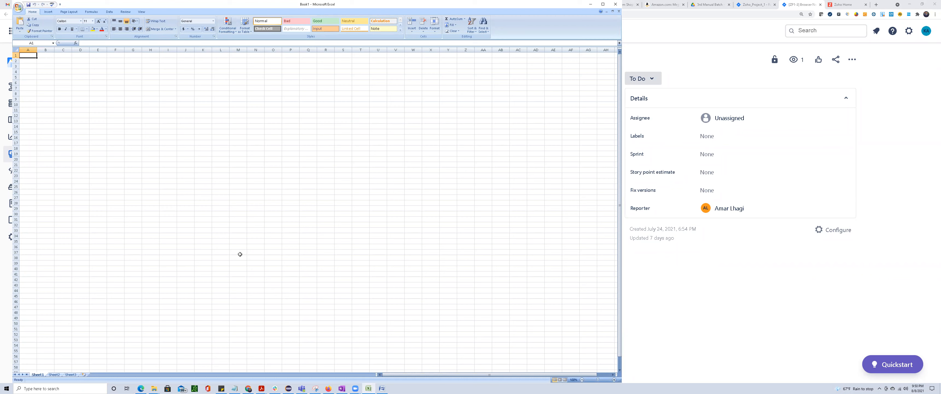
pyautogui.hotkey('alt', 'Tab')
pyautogui.write('R')
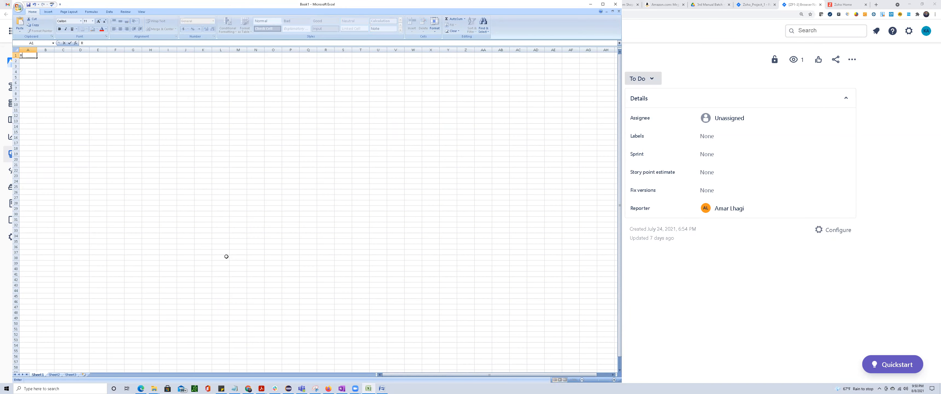
pyautogui.write('eq. Description')
pyautogui.press('Tab')
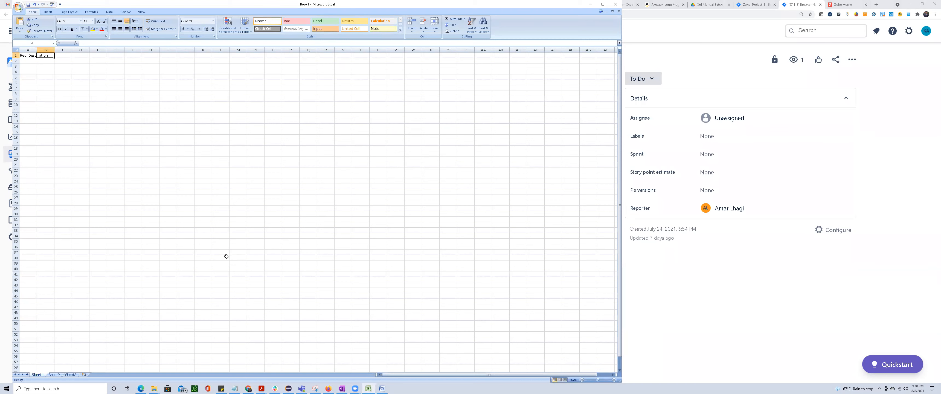
# Enter the column headers "TC No." in B1 and "Test Case Description" in C1.
pyautogui.write('TC No.')
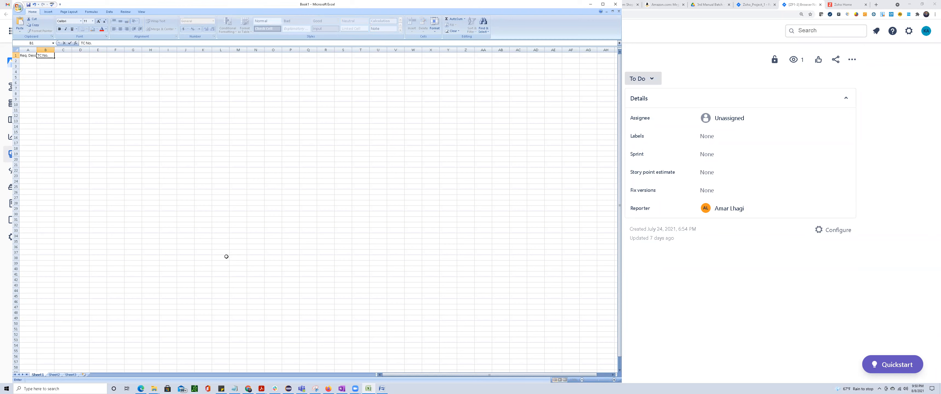
pyautogui.press('Tab')
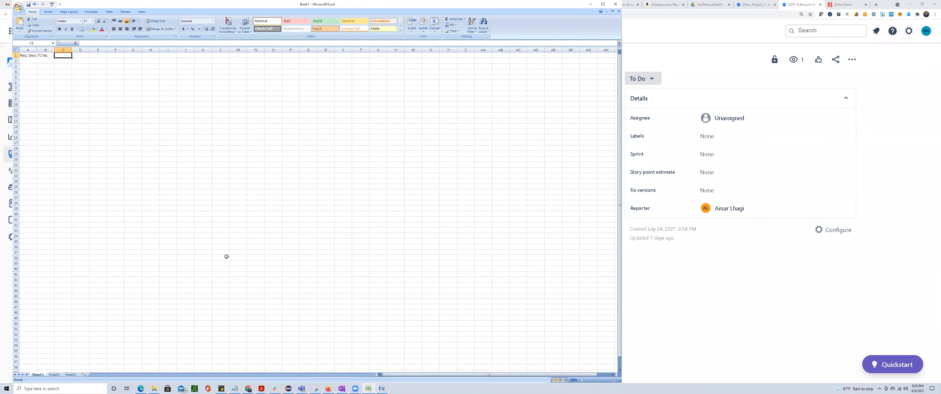
pyautogui.write('Test Case')
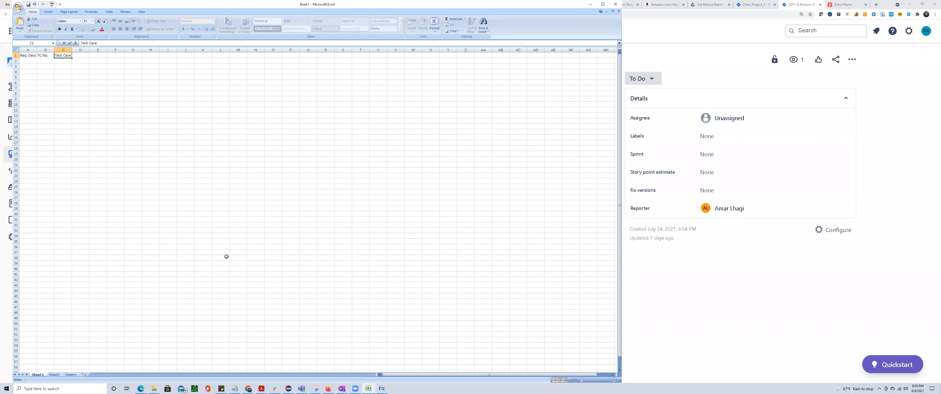
pyautogui.write(' Description')
pyautogui.press('Tab')
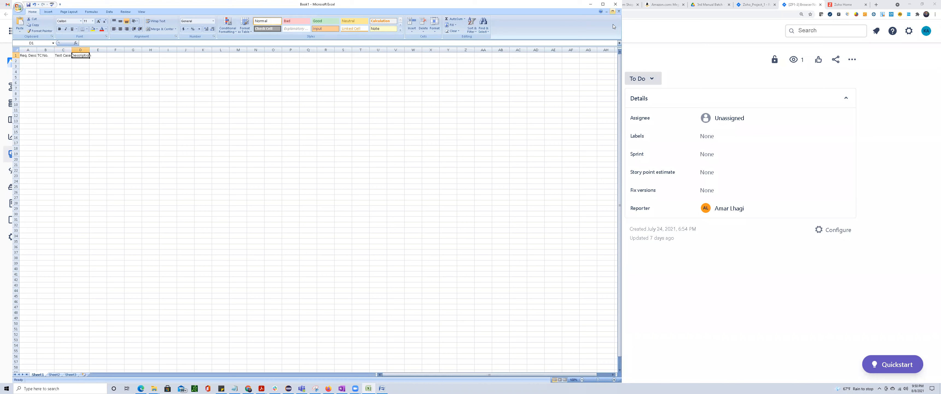
# Enter the column header "Steps" in D1.
pyautogui.click(612, 11)
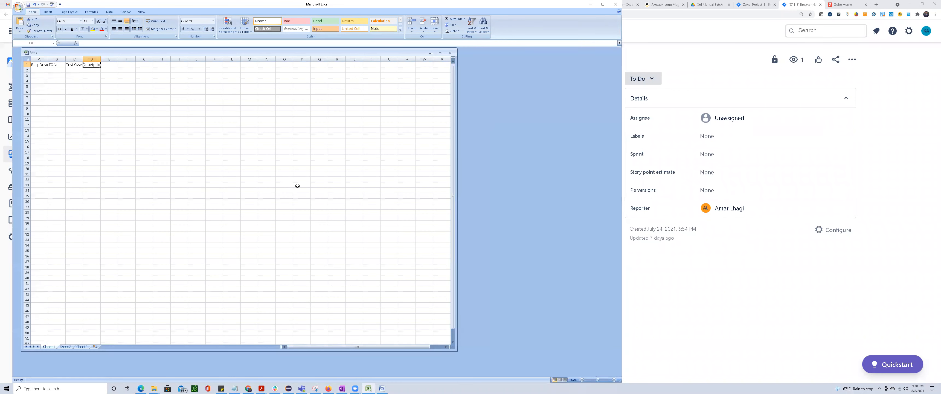
pyautogui.click(440, 53)
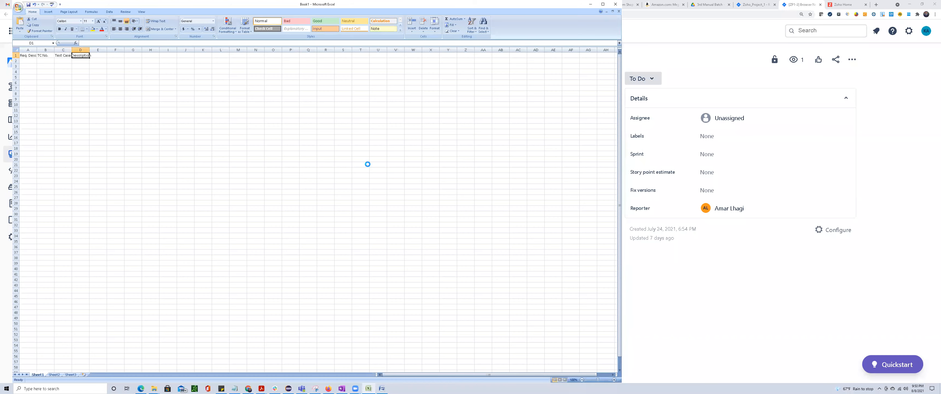
pyautogui.scroll(4, 365, 164)
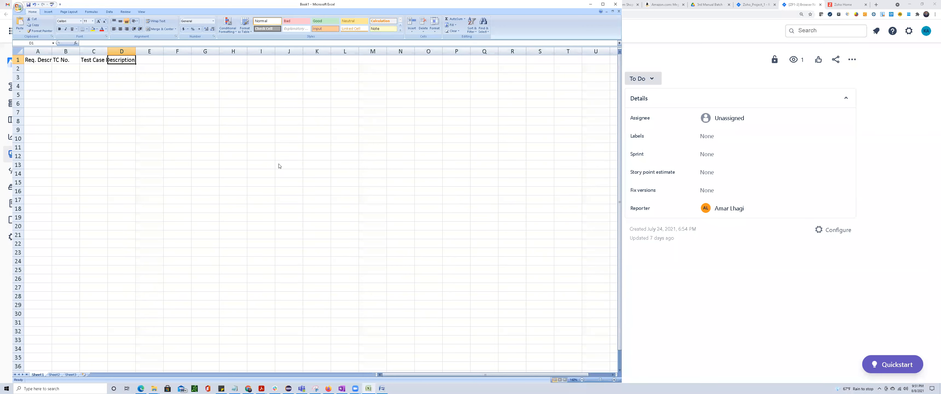
pyautogui.write('Steps')
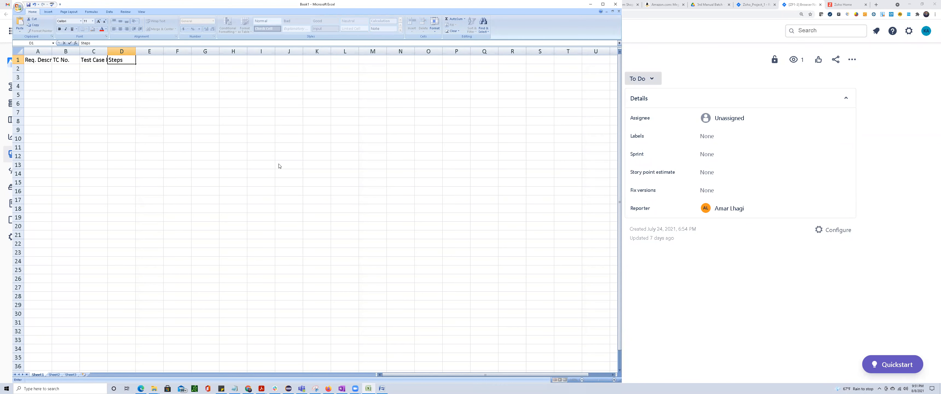
pyautogui.press('Tab')
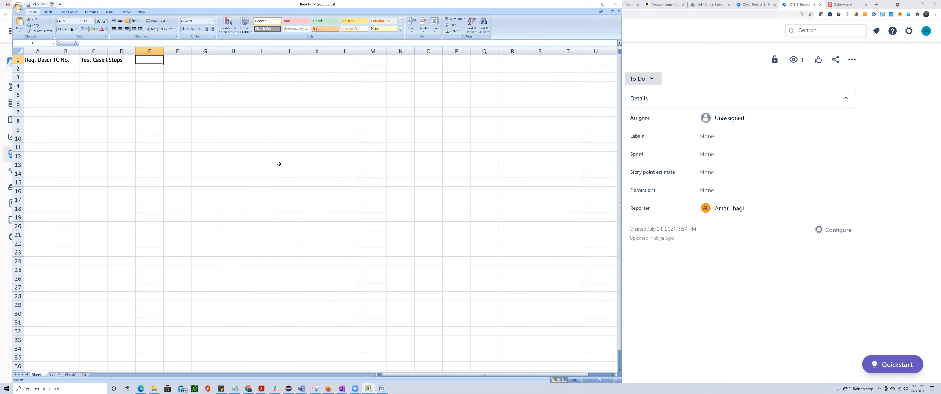
# Enter the column headers "Expected Result" in E1 and "Actual Result" in F1.
pyautogui.write('Exp')
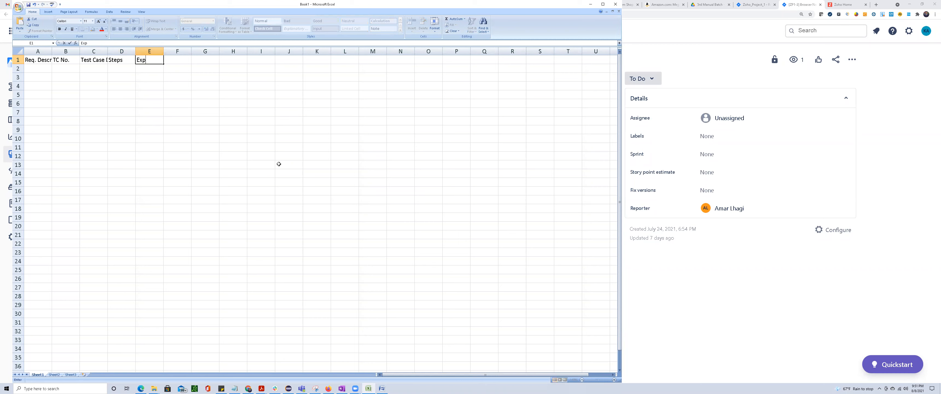
pyautogui.write('ected Result')
pyautogui.press('Tab')
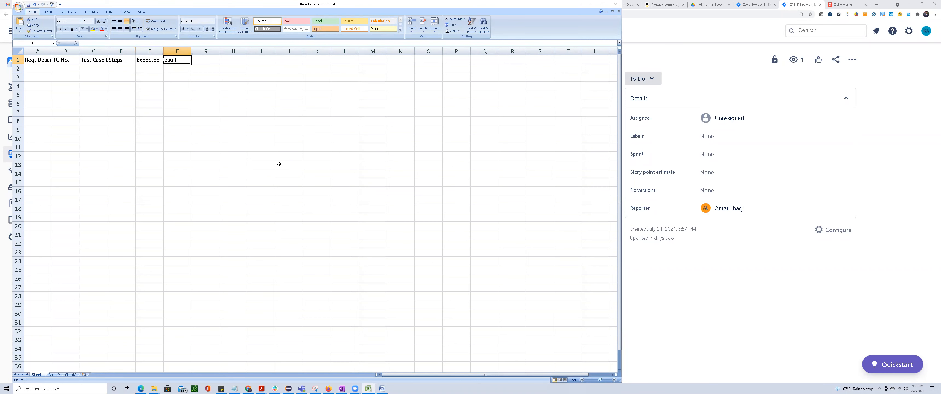
pyautogui.write('A')
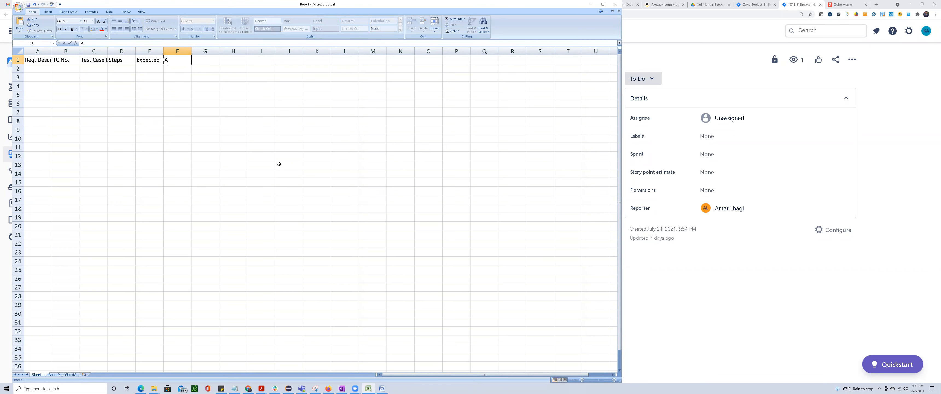
pyautogui.write('ctual Result')
pyautogui.press('Tab')
# Enter the column headers "Status" in G1 and "Date" in H1.
pyautogui.write('S')
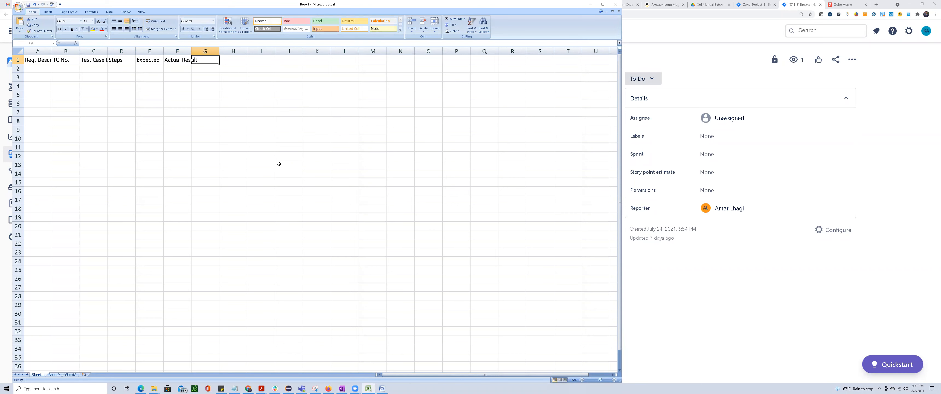
pyautogui.write('tatus')
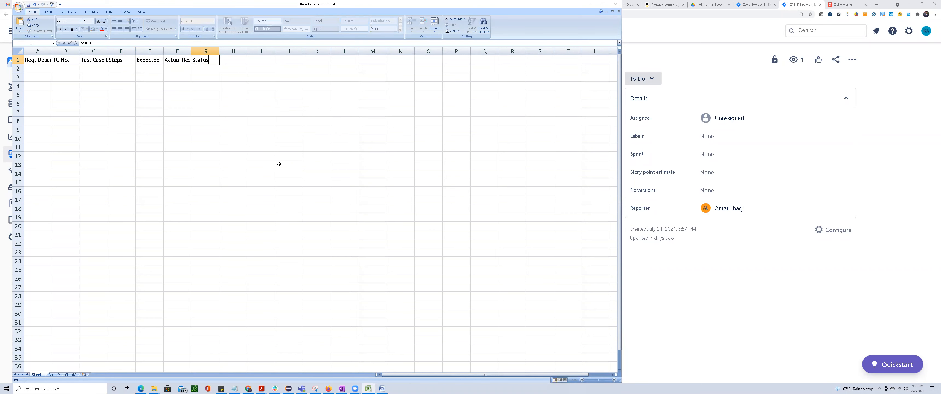
pyautogui.press('Tab')
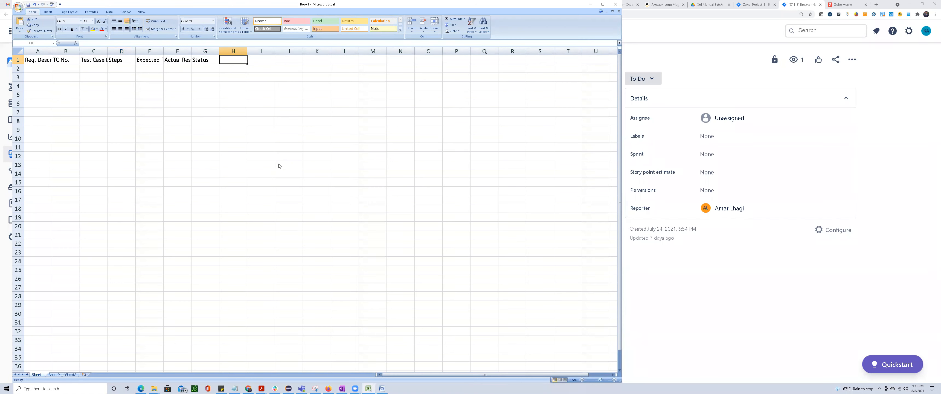
pyautogui.write('Date')
pyautogui.press('Tab')
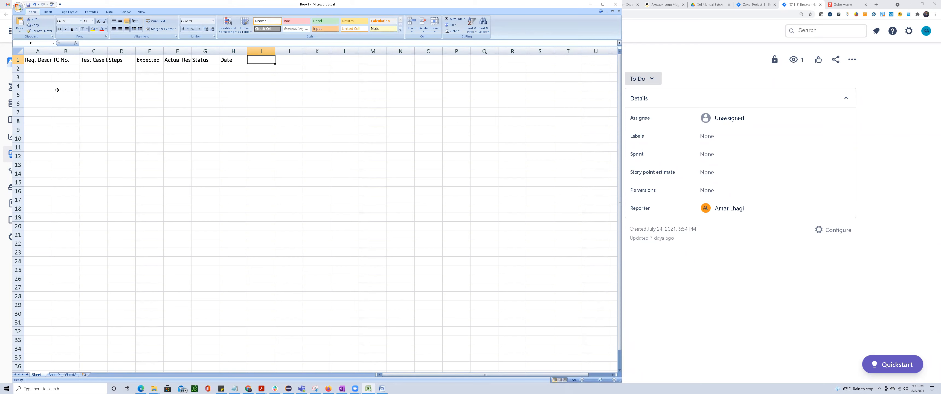
# Fit the Req. Description, Test Case Description, Expected Result and Actual Result columns to the width of their headers.
pyautogui.doubleClick(53, 50)
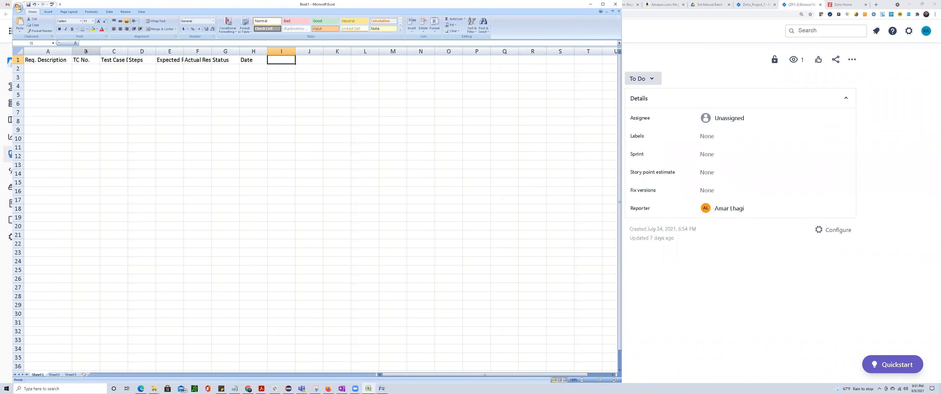
pyautogui.doubleClick(128, 50)
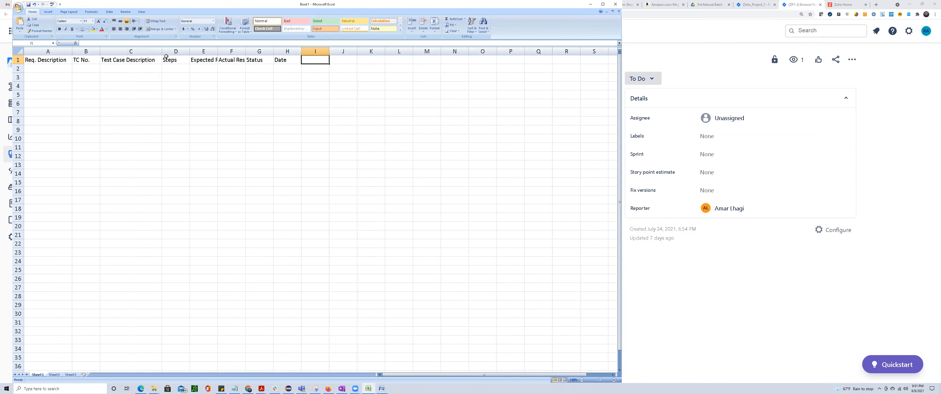
pyautogui.doubleClick(217, 50)
pyautogui.doubleClick(264, 50)
# Apply the Check Cell style to the header cells A1:H1.
pyautogui.moveTo(51, 60); pyautogui.dragTo(309, 58)
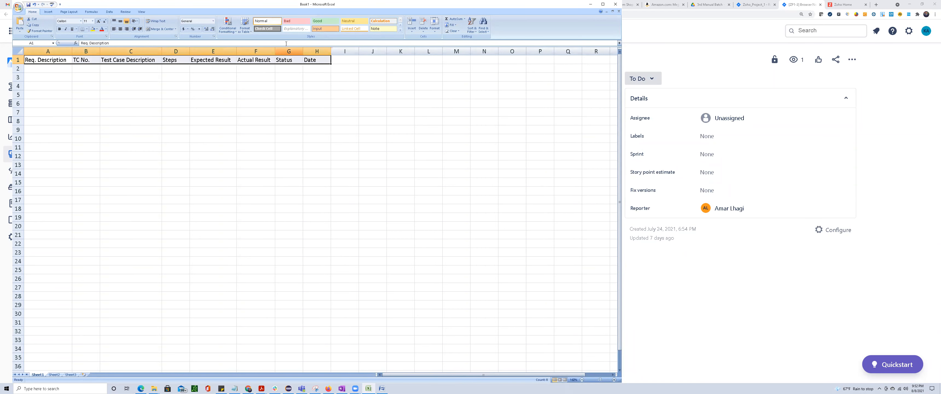
pyautogui.click(278, 30)
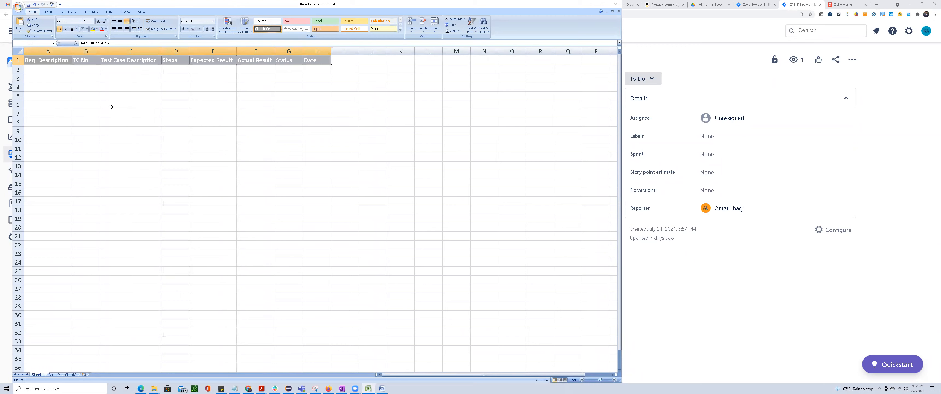
pyautogui.click(106, 29)
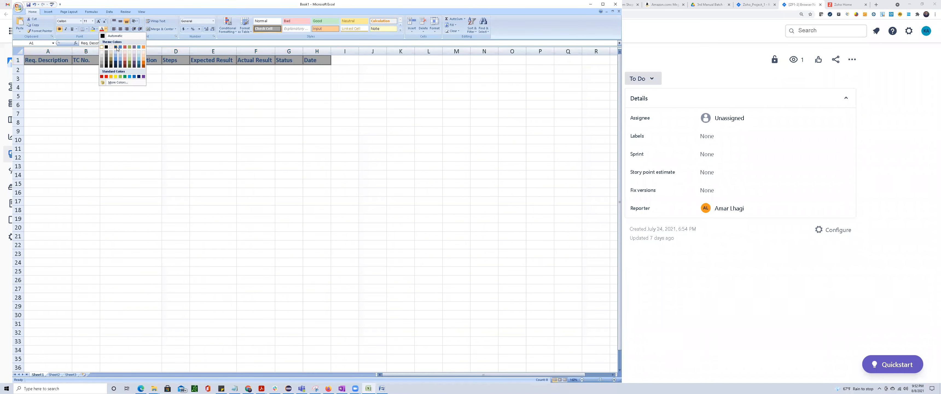
# Try a green fill on the header cells A1:H1 and replace it with the standard Dark Blue fill.
pyautogui.click(97, 29)
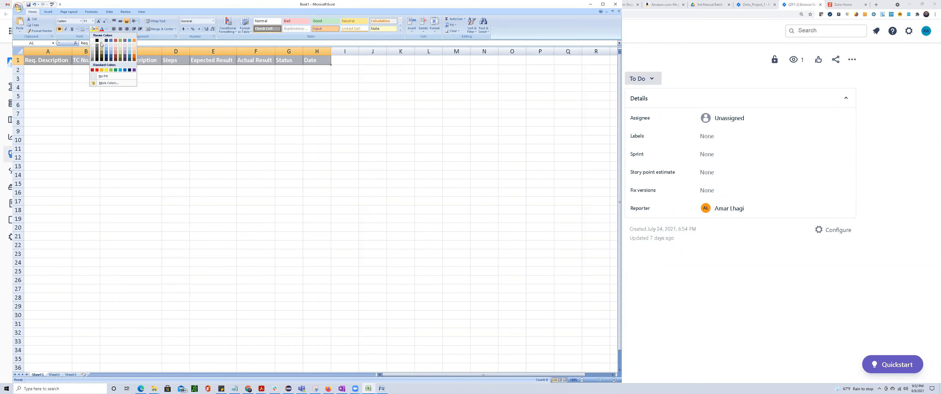
pyautogui.click(115, 70)
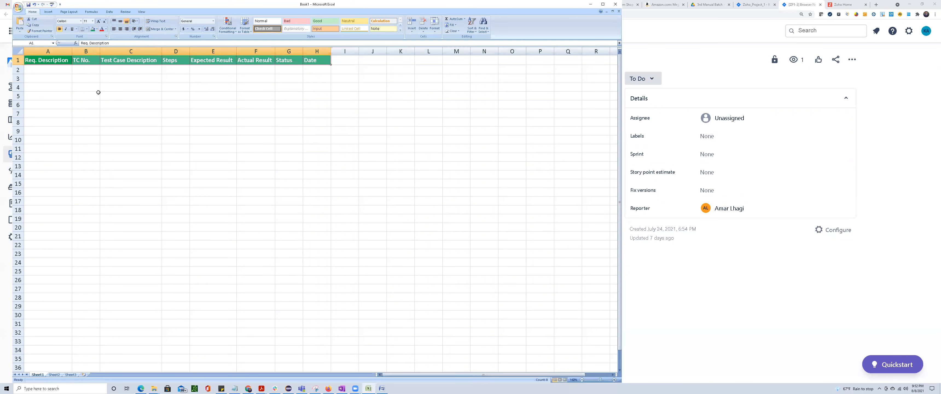
pyautogui.click(97, 29)
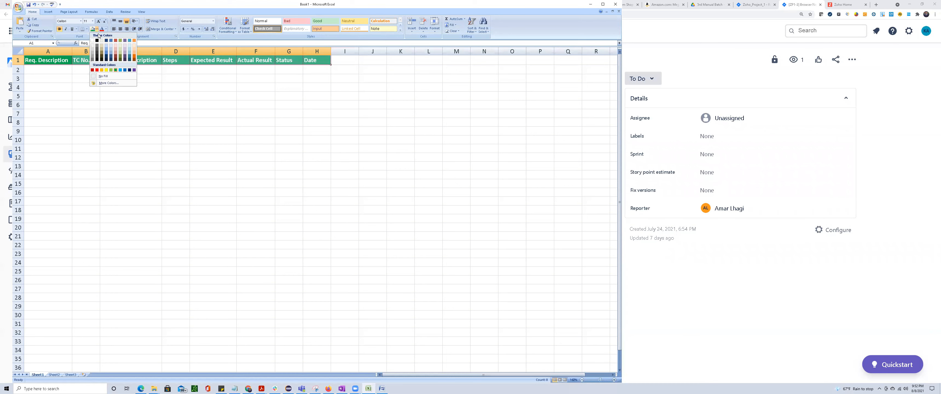
pyautogui.click(126, 71)
pyautogui.click(126, 105)
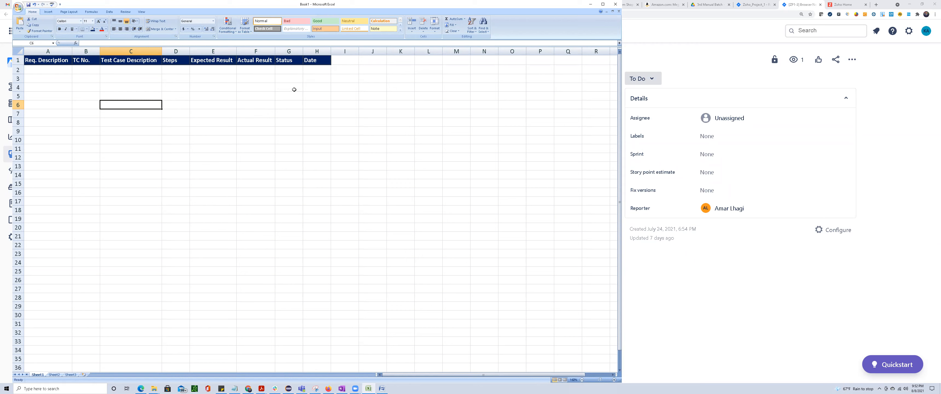
# Copy the "As a New User I want to navigate to Zoho.com using All Browsers" statement from the Jira story into A2 of the workbook.
pyautogui.hotkey('alt', 'Tab')
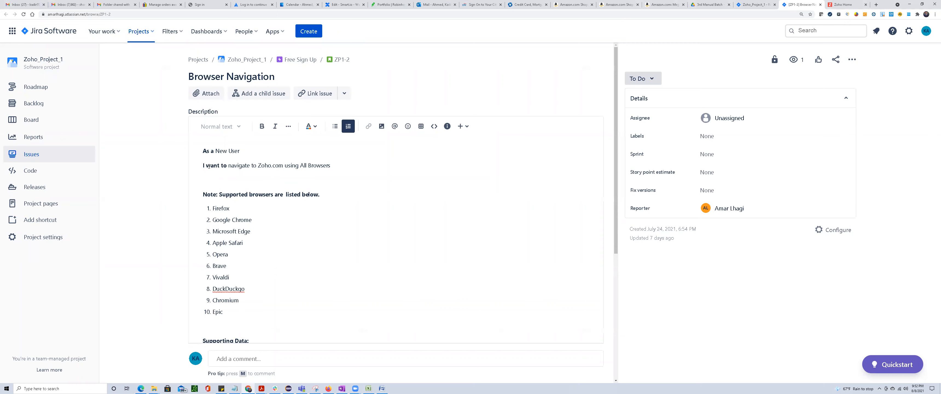
pyautogui.moveTo(204, 152); pyautogui.dragTo(333, 162)
pyautogui.rightClick(250, 168)
pyautogui.click(261, 185)
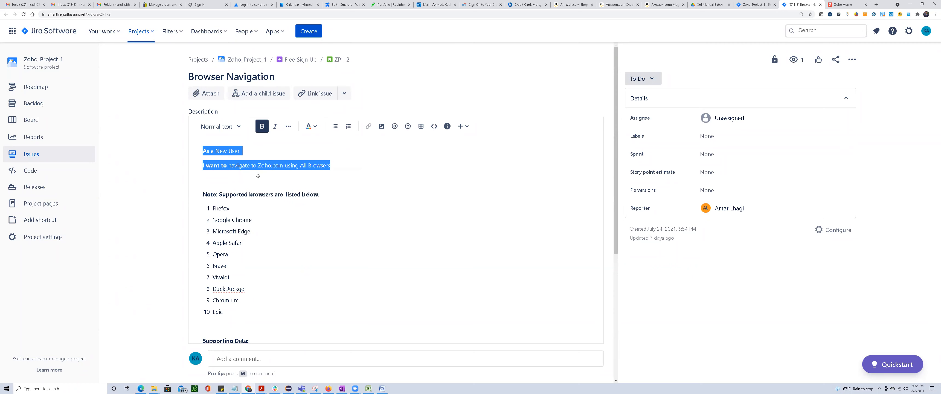
pyautogui.hotkey('alt', 'Tab')
pyautogui.click(46, 69)
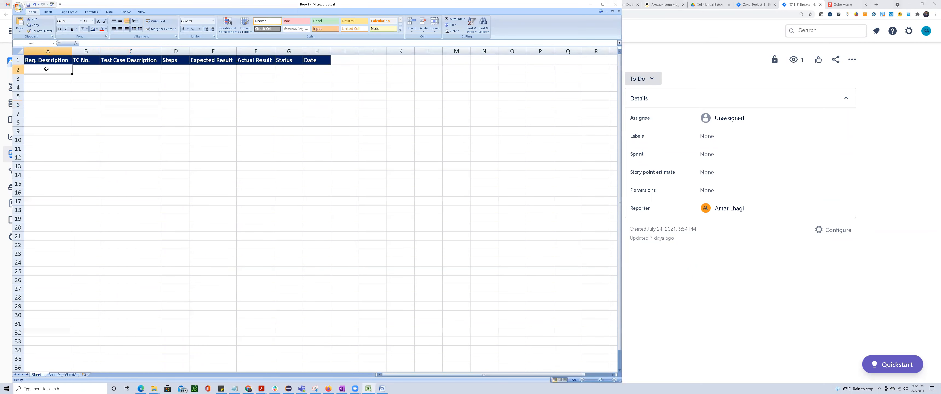
pyautogui.hotkey('ctrl', 'v')
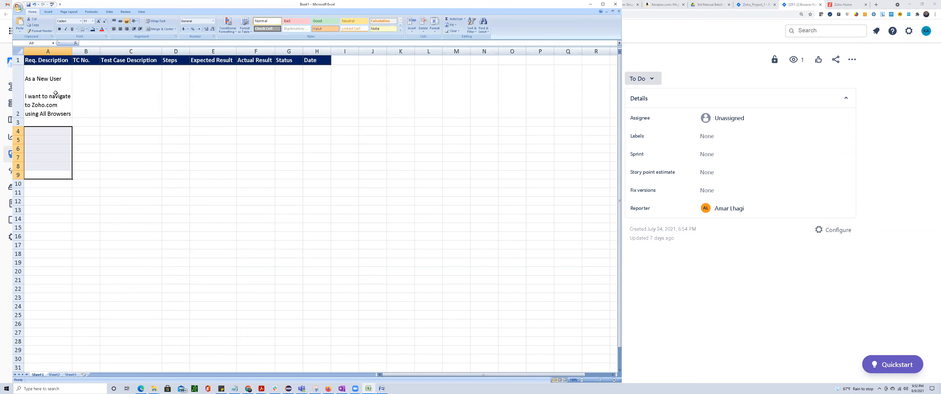
# Remove the blank line between the two sentences of the requirement text in A2.
pyautogui.click(56, 93)
pyautogui.doubleClick(57, 90)
pyautogui.press('Delete')
pyautogui.press('Up')
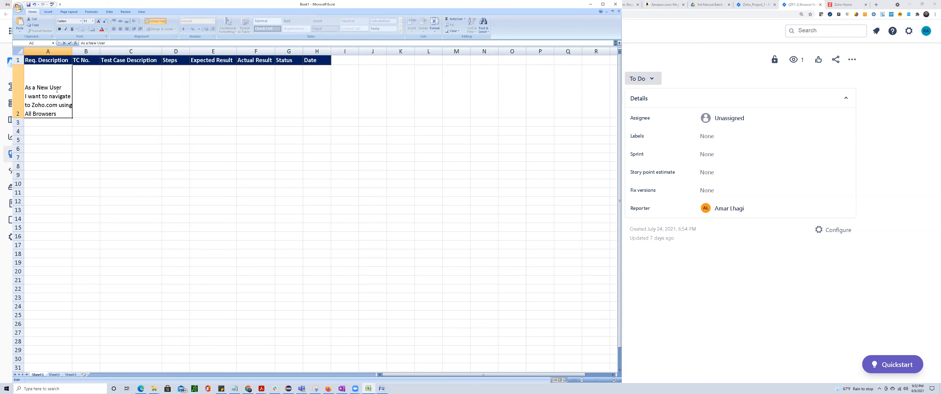
pyautogui.press('Return')
pyautogui.press('Return')
pyautogui.press('Up')
pyautogui.press('Up')
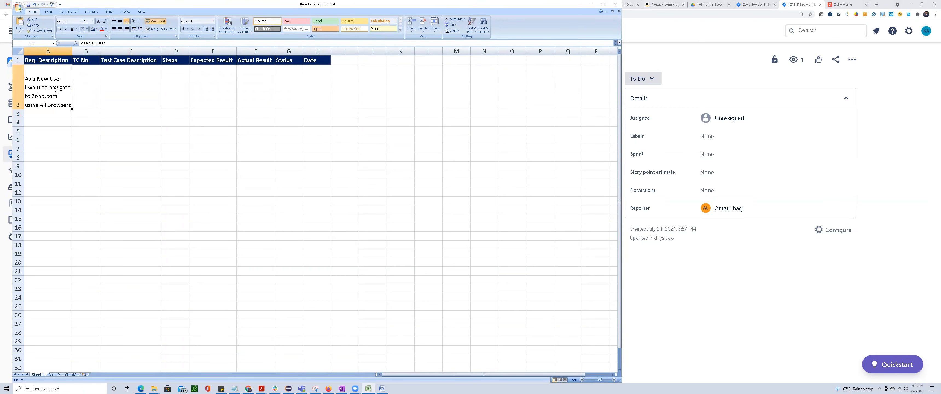
# Enter the test case number "Tc_001" in B2.
pyautogui.press('Right')
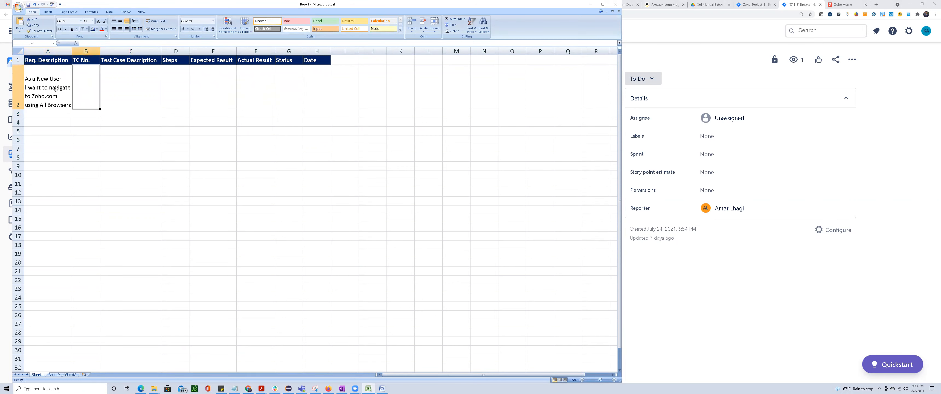
pyautogui.write('Tc')
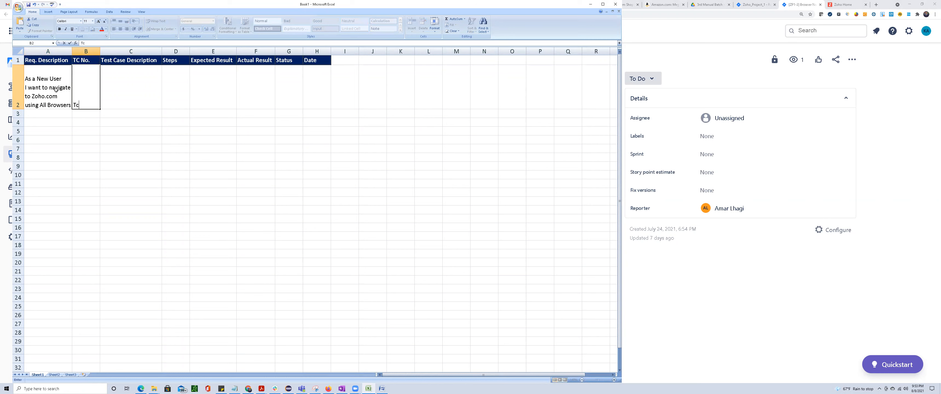
pyautogui.write('_001')
pyautogui.press('Tab')
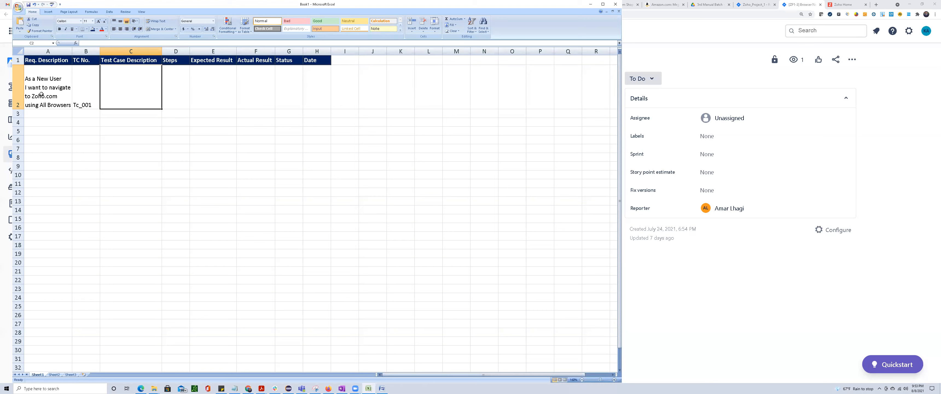
# Enter "Verify user is able to navigate to zoho.com using chrome" as the test case description in C2 and wrap the text.
pyautogui.doubleClick(46, 87)
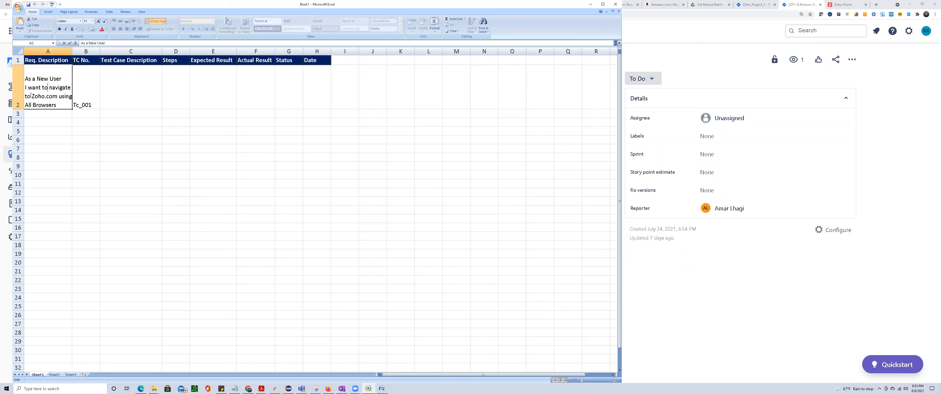
pyautogui.click(110, 80)
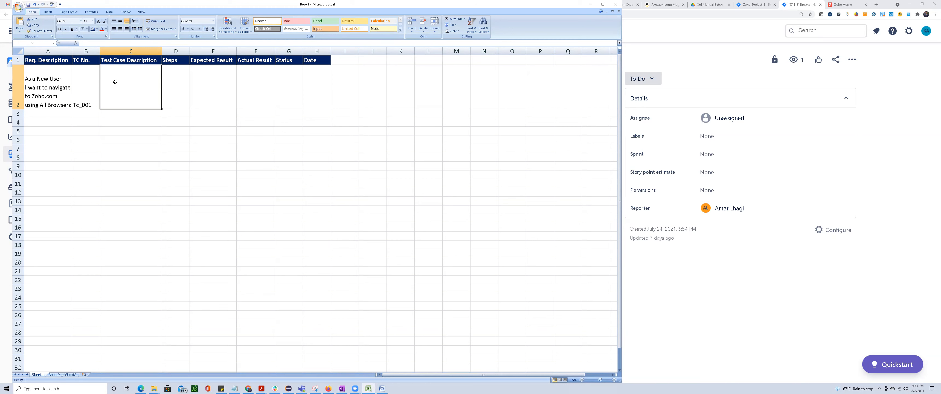
pyautogui.write('Ve')
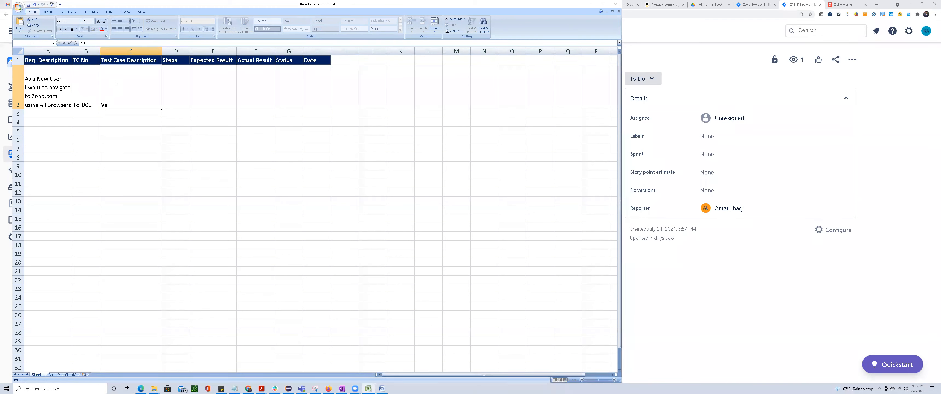
pyautogui.write('rify user is isable to navi')
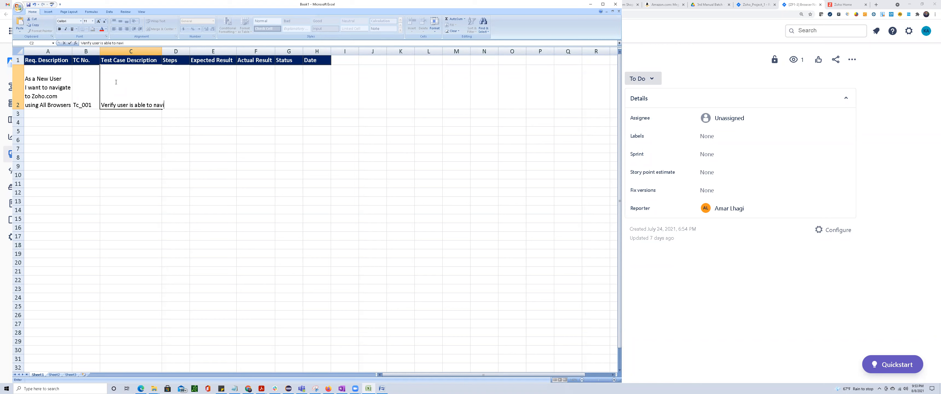
pyautogui.write('gate to zoho.com using chrom,')
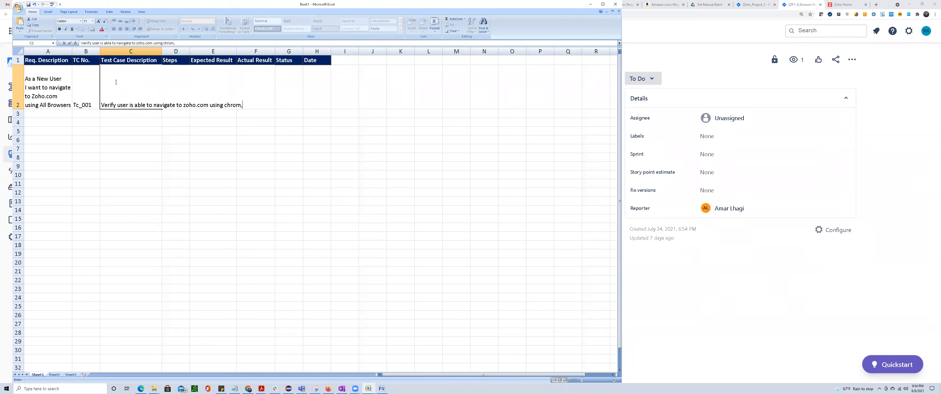
pyautogui.write('e')
pyautogui.press('Return')
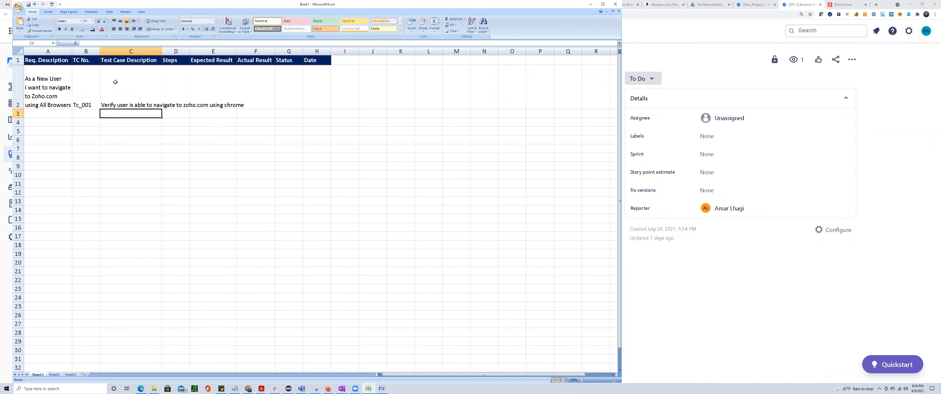
pyautogui.click(115, 82)
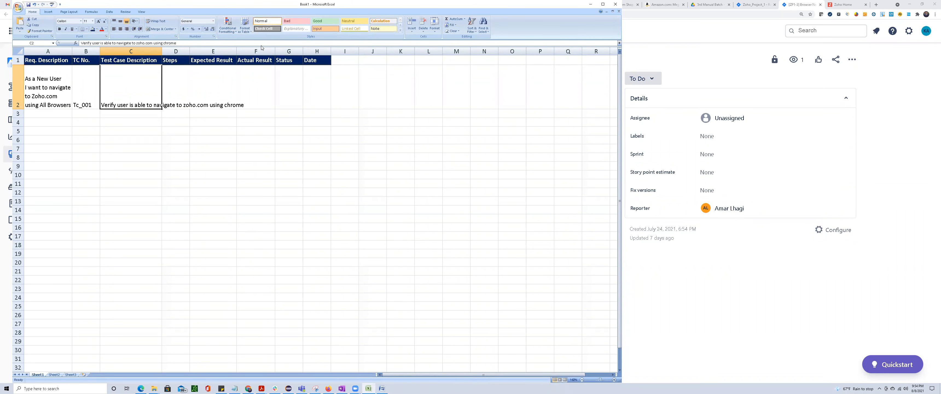
pyautogui.click(159, 22)
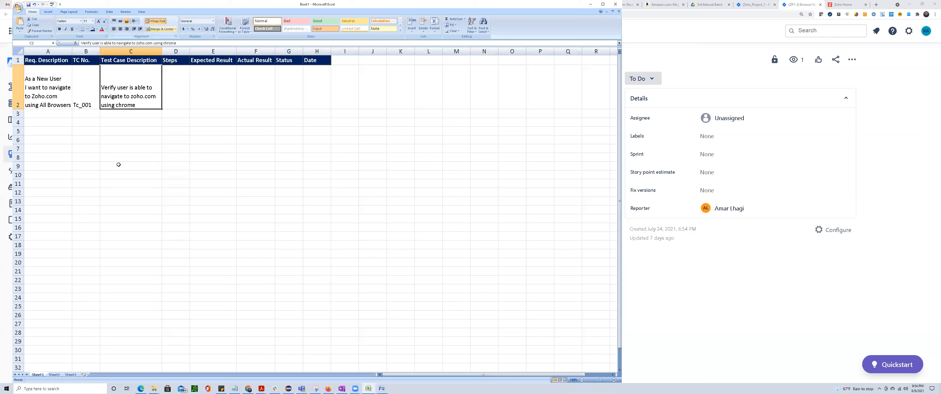
# Review the requirement statement and the supported browsers list in the Jira story, and return to the Excel workbook.
pyautogui.hotkey('alt', 'Tab')
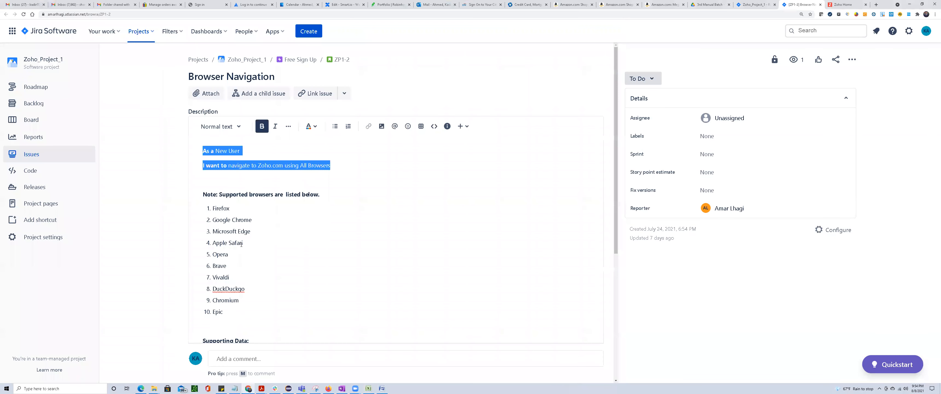
pyautogui.click(228, 179)
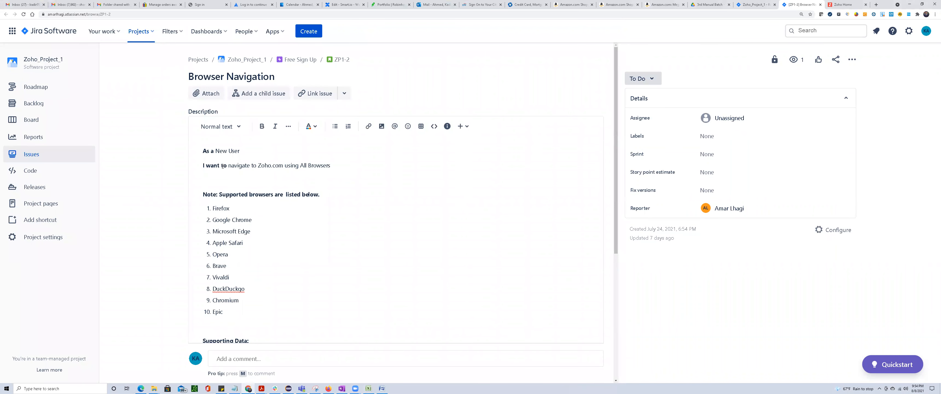
pyautogui.moveTo(206, 151); pyautogui.dragTo(338, 163)
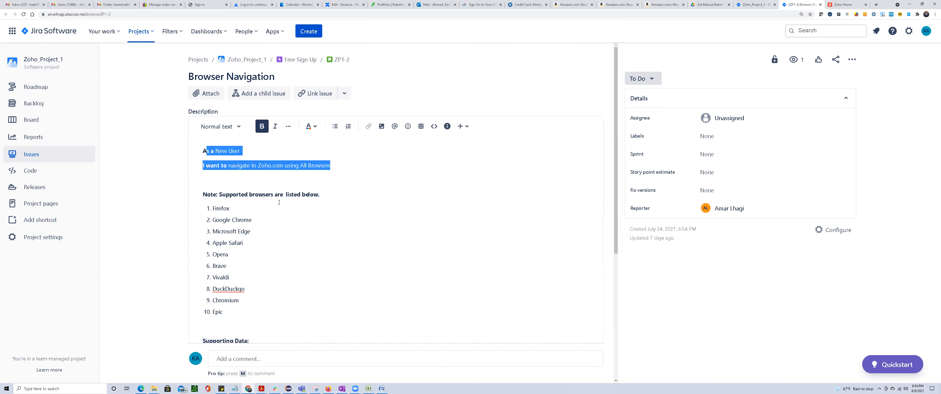
pyautogui.scroll(-1, 279, 202)
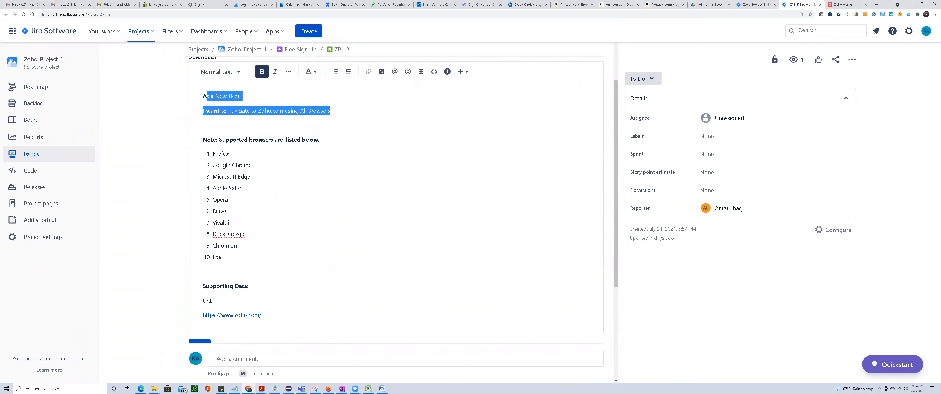
pyautogui.moveTo(213, 154); pyautogui.dragTo(233, 152)
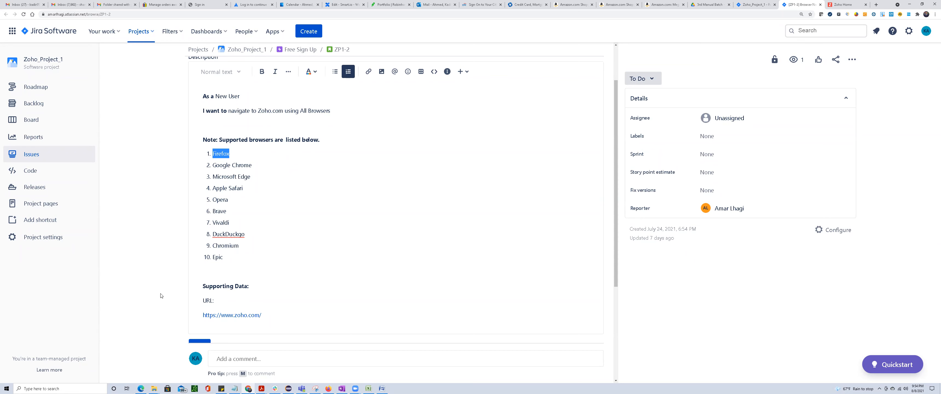
pyautogui.hotkey('alt', 'Tab')
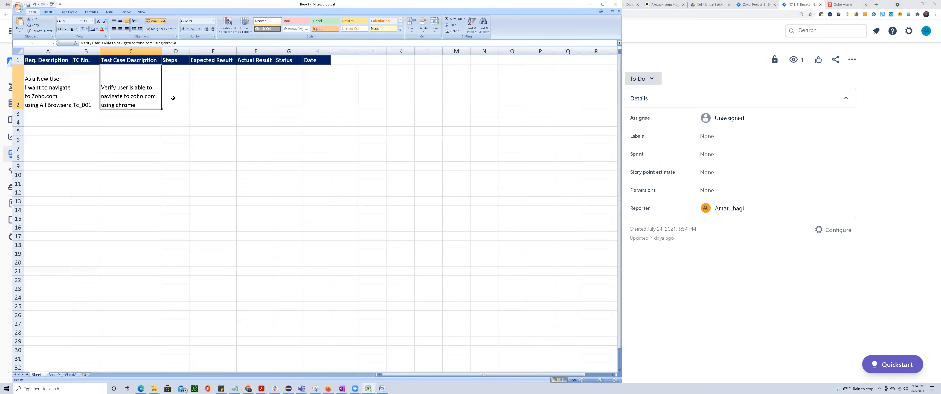
# Widen the Steps column D and enter "1. Open chrome" in D2.
pyautogui.click(180, 83)
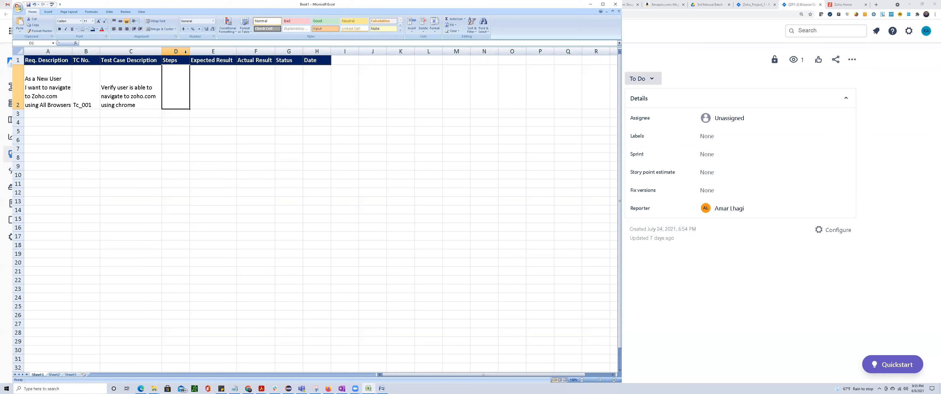
pyautogui.moveTo(190, 51); pyautogui.dragTo(222, 52)
pyautogui.doubleClick(175, 72)
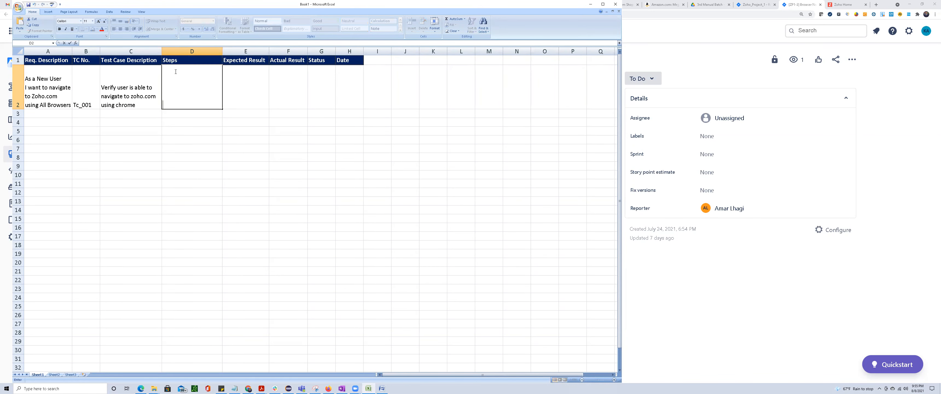
pyautogui.write('1. Open chrome')
pyautogui.press('Up')
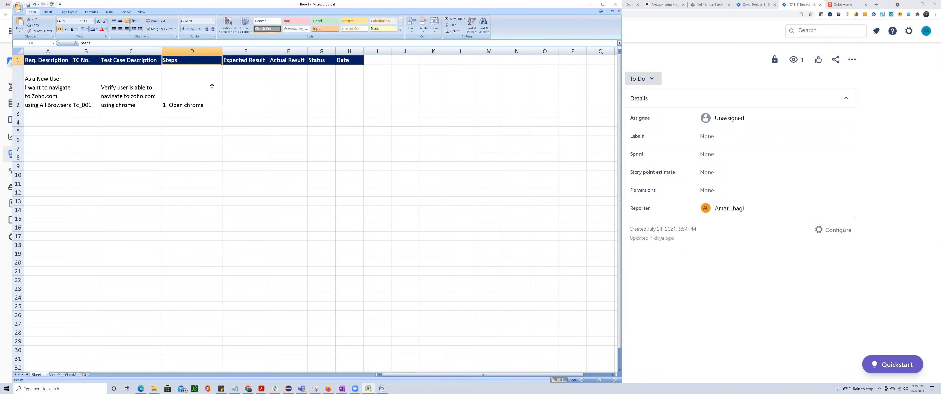
# Add a second line "2. Enter zoho.com and hit enter" below the first step in D2.
pyautogui.doubleClick(214, 96)
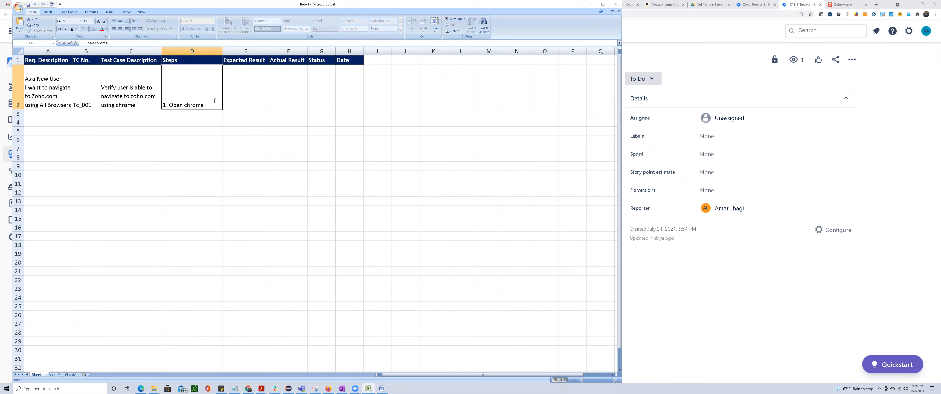
pyautogui.hotkey('alt', 'Return')
pyautogui.write('2. Enter zoho.com and')
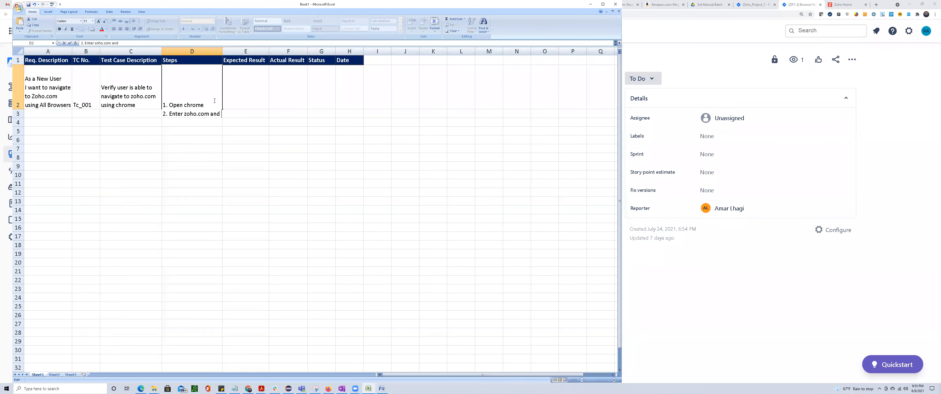
pyautogui.write(' hit enter')
# Start a third line in D2 with "3. Verify user is".
pyautogui.hotkey('alt', 'Return')
pyautogui.write('3.')
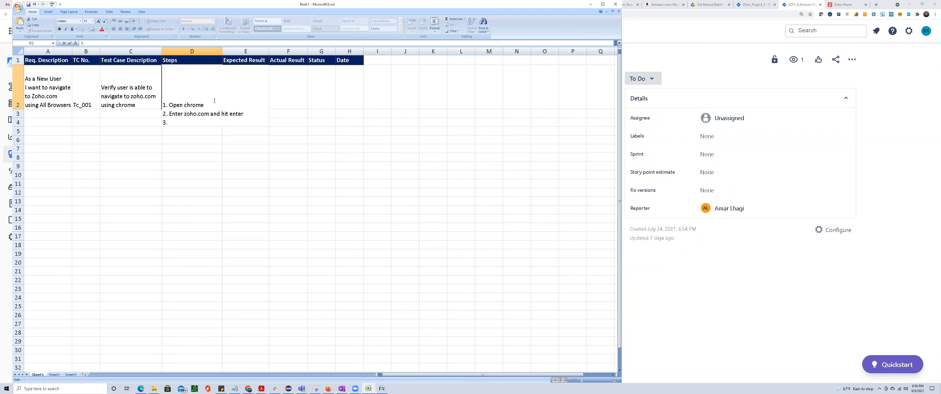
pyautogui.write(' Verify')
pyautogui.write('user is')
# Replace "Verify user is" in the third line of D2 with the full description text copied from C2.
pyautogui.click(113, 88)
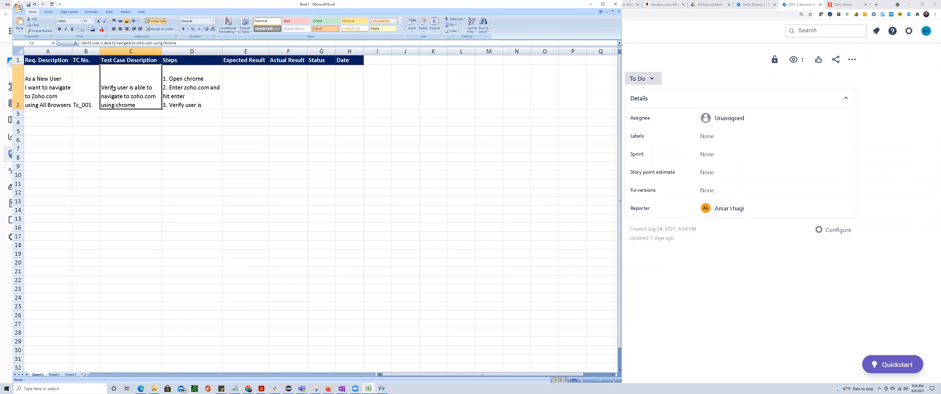
pyautogui.doubleClick(121, 88)
pyautogui.moveTo(101, 88); pyautogui.dragTo(222, 108)
pyautogui.click(174, 106)
pyautogui.doubleClick(170, 106)
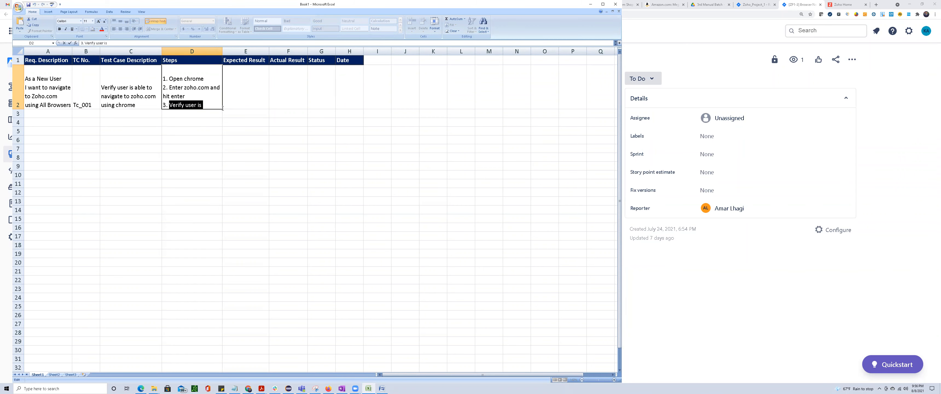
pyautogui.write('Verify user is able to navigate to zoho.com using chrome')
pyautogui.click(195, 194)
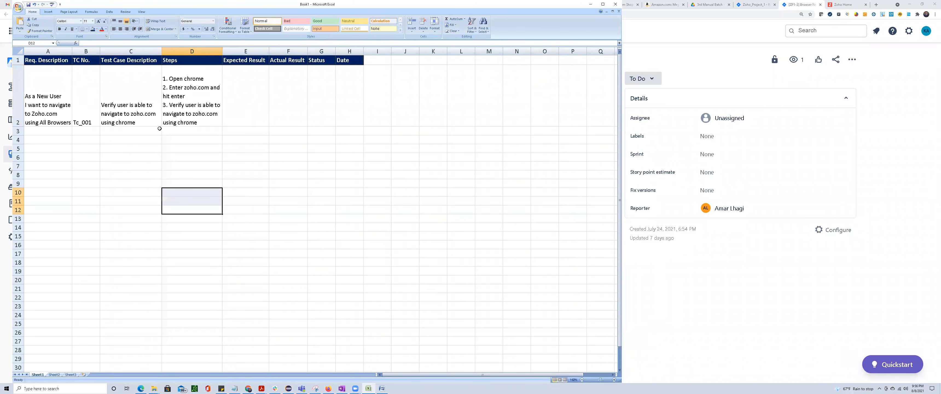
# Align the requirement text in A2 to the vertical middle and horizontal left.
pyautogui.click(52, 85)
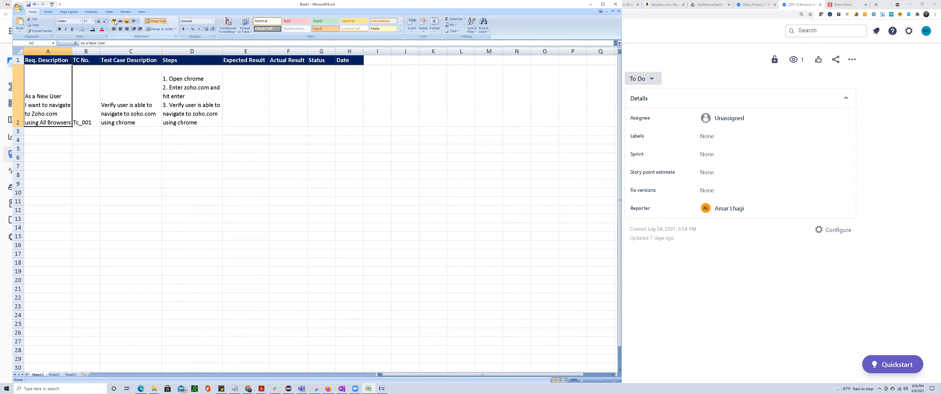
pyautogui.click(114, 29)
pyautogui.click(120, 29)
pyautogui.click(120, 21)
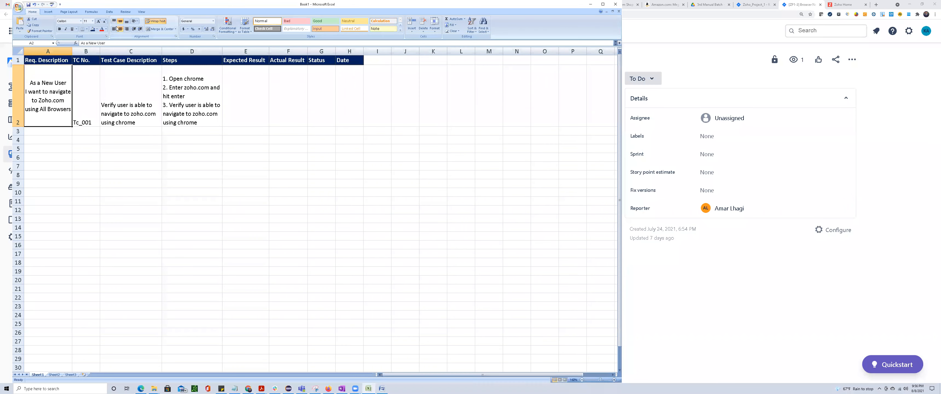
pyautogui.click(114, 30)
# Copy the formatting of A2 onto B2:C2 with Format Painter.
pyautogui.click(90, 99)
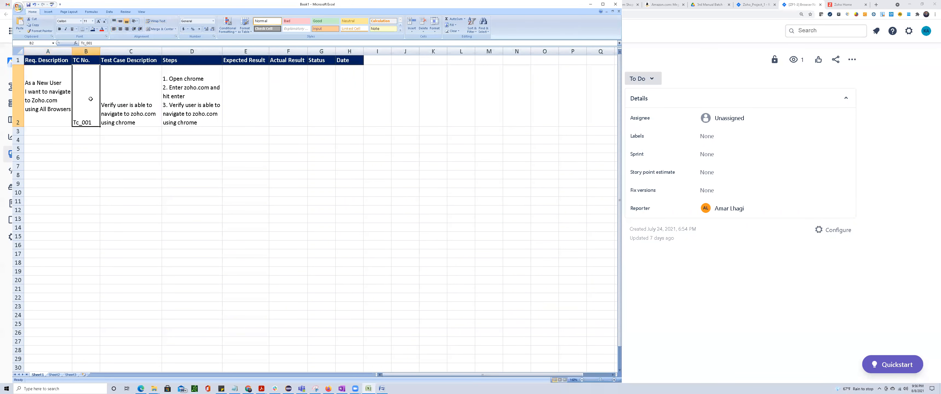
pyautogui.click(50, 78)
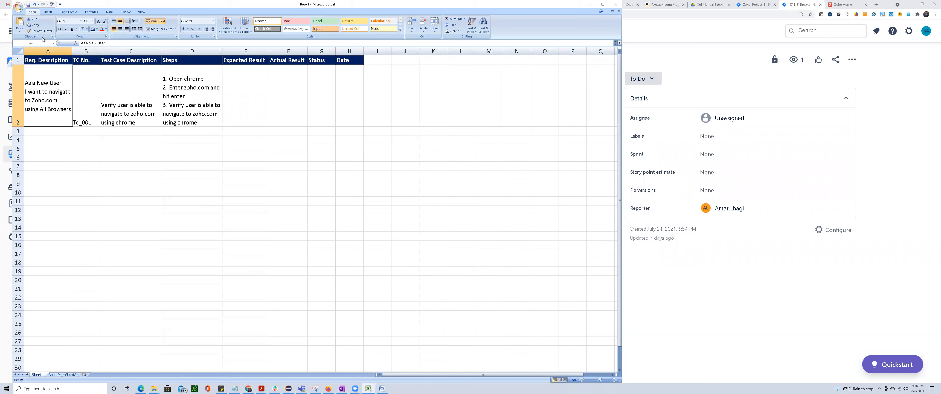
pyautogui.click(44, 31)
pyautogui.moveTo(86, 97); pyautogui.dragTo(130, 99)
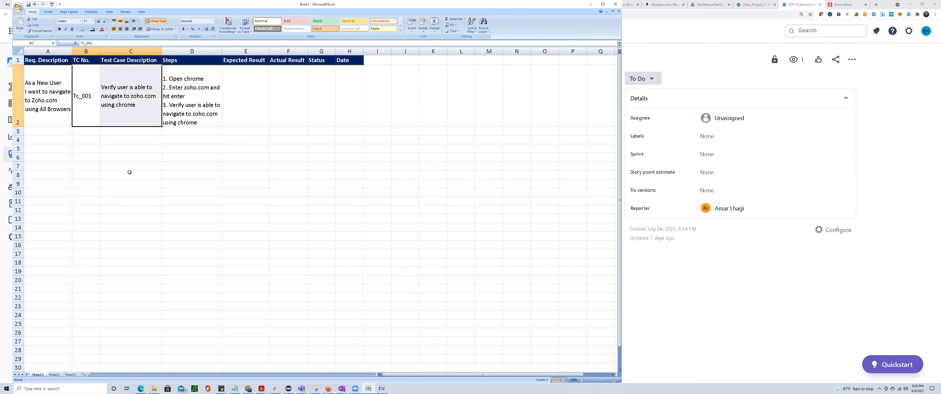
pyautogui.click(129, 174)
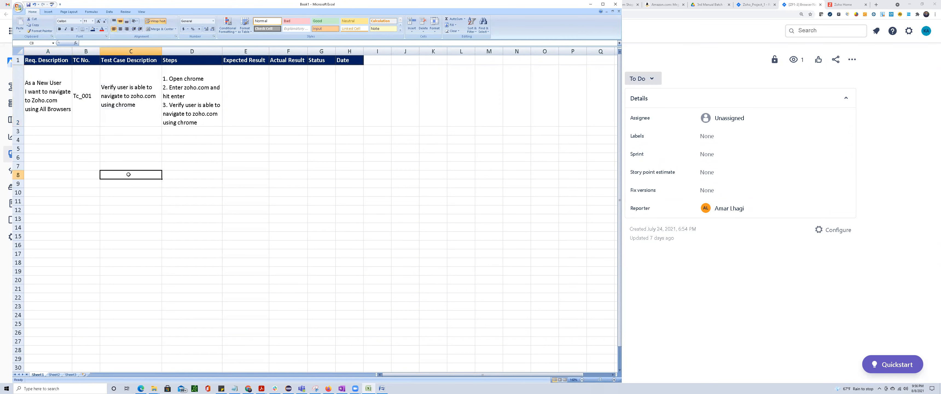
# Enter the expected result "User shall be able to navigate to zoho.com" in E2.
pyautogui.click(190, 90)
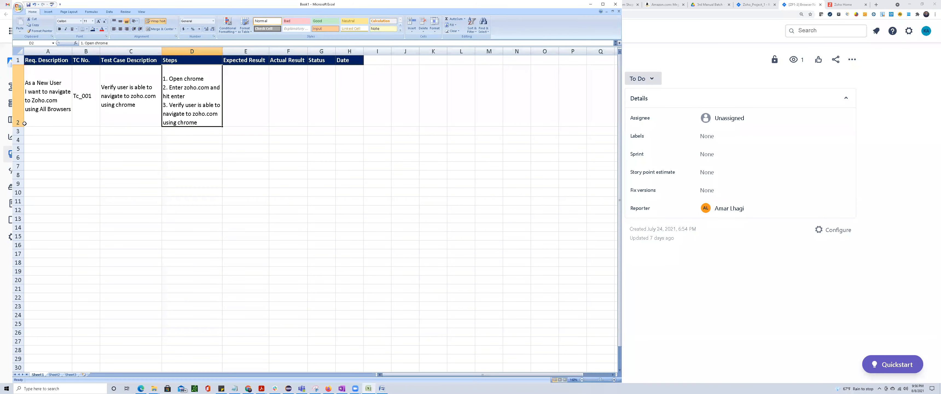
pyautogui.click(252, 81)
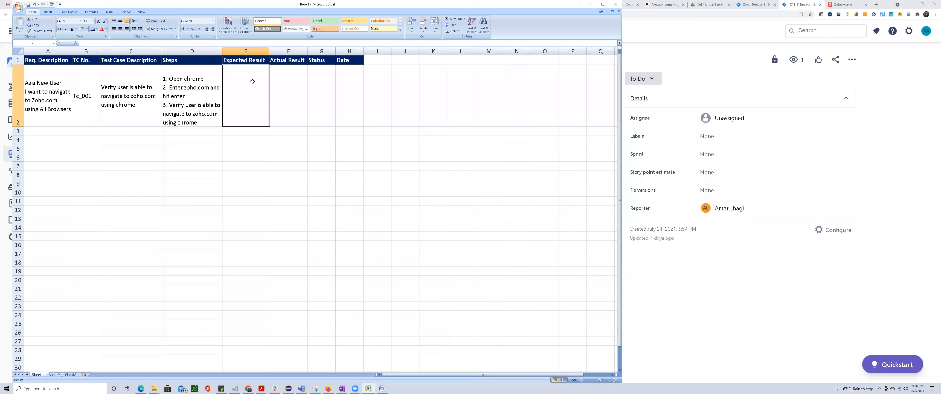
pyautogui.doubleClick(253, 81)
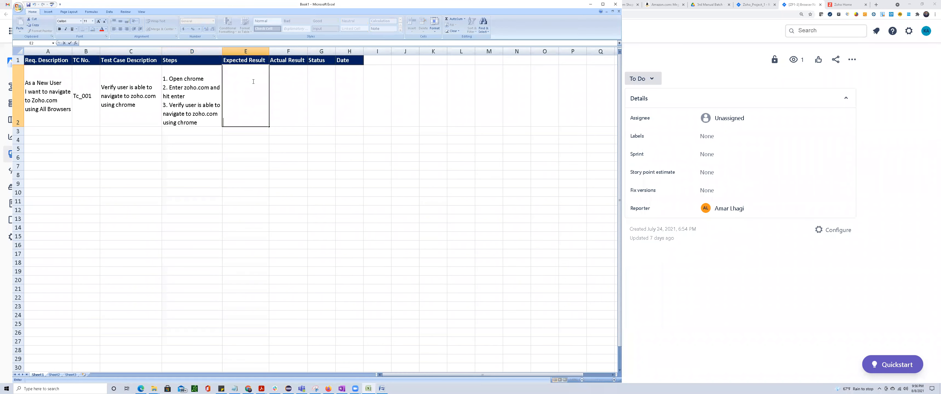
pyautogui.write('User')
pyautogui.write('shall be able to ')
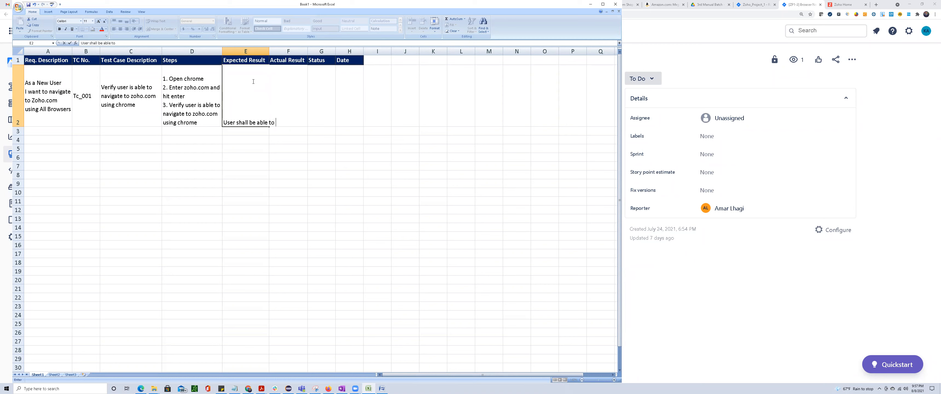
pyautogui.write('navigate to zoho')
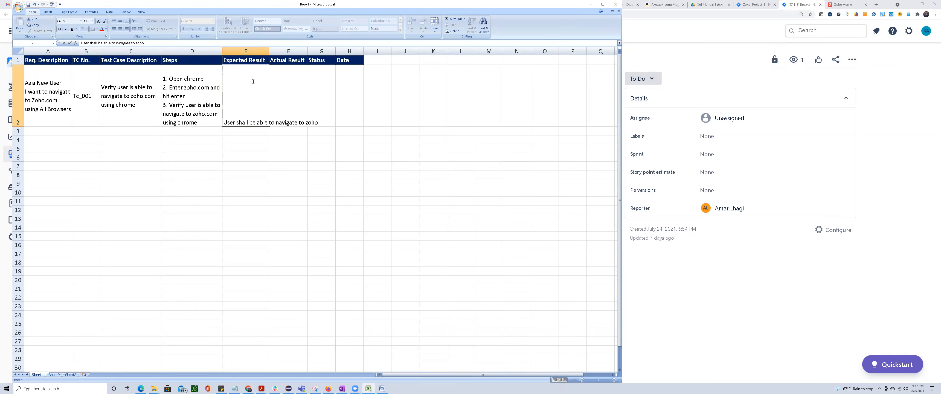
pyautogui.write('.com')
pyautogui.press('Return')
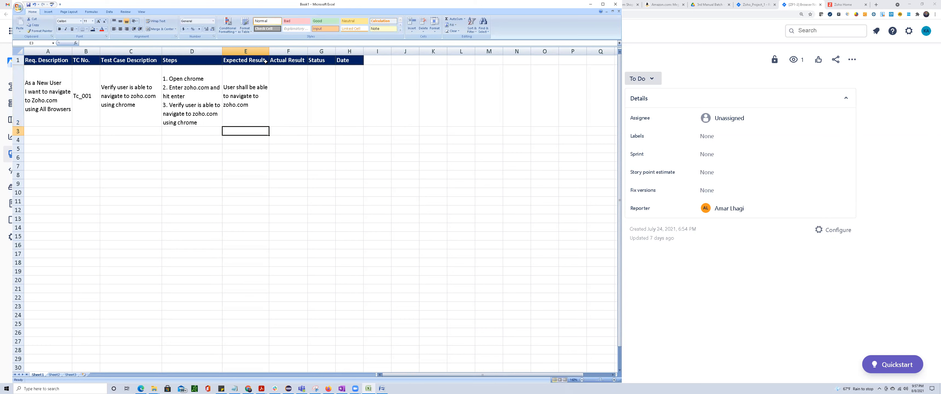
# Widen the Expected Result column so its header fits fully.
pyautogui.moveTo(269, 52); pyautogui.dragTo(376, 100)
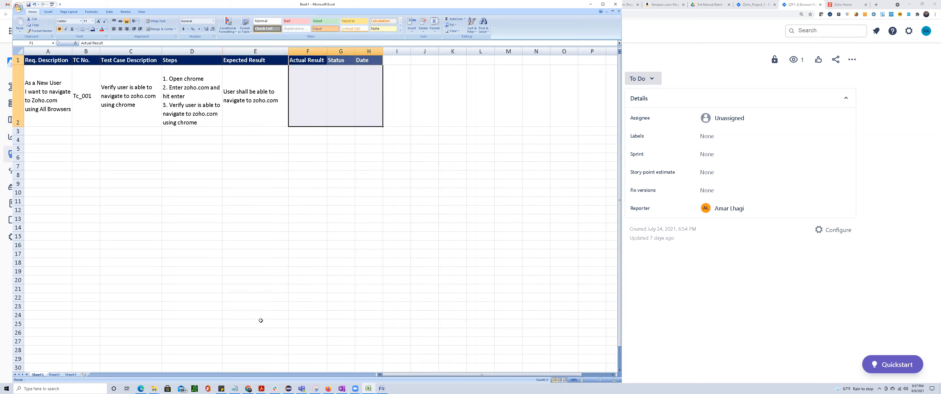
# Switch to the STLC document in Word, highlight "Create system test case" and "Execute the system test" in the list, and return to Excel.
pyautogui.click(382, 388)
pyautogui.moveTo(140, 191); pyautogui.dragTo(252, 193)
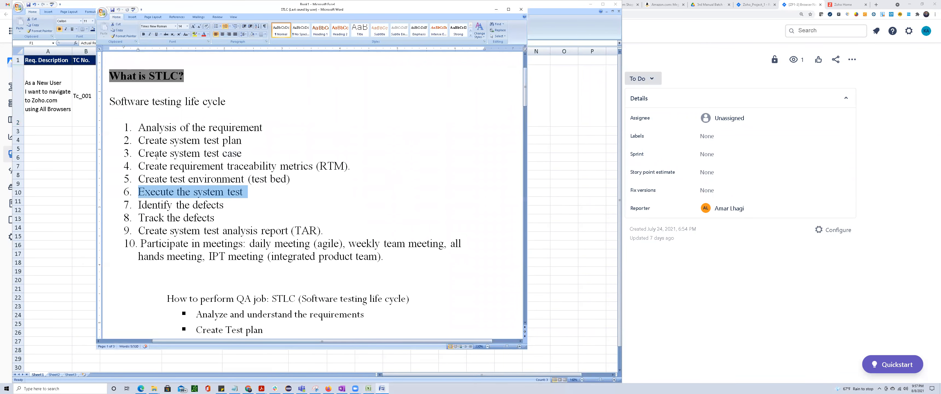
pyautogui.moveTo(142, 152); pyautogui.dragTo(257, 154)
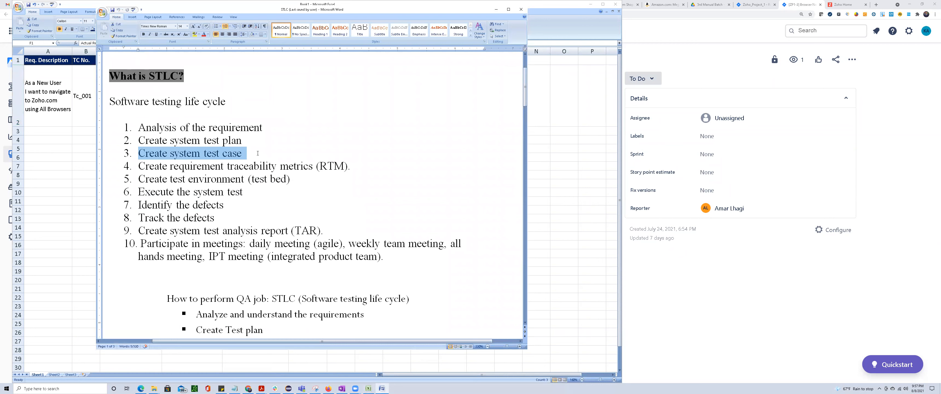
pyautogui.doubleClick(205, 153)
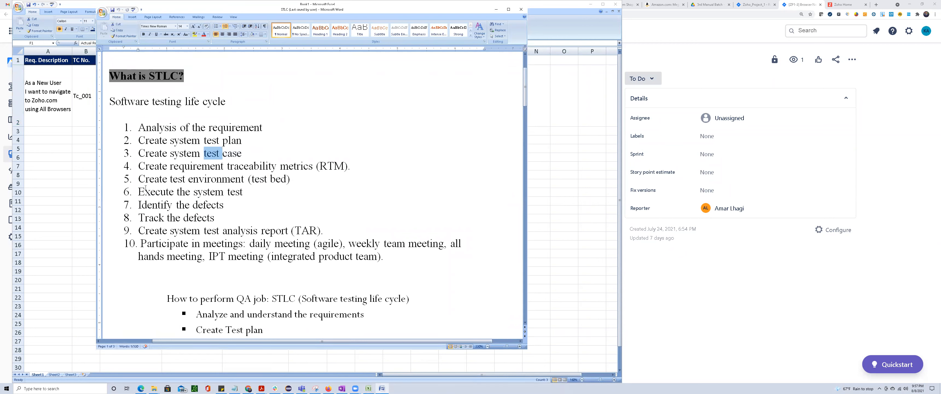
pyautogui.moveTo(170, 190); pyautogui.dragTo(247, 191)
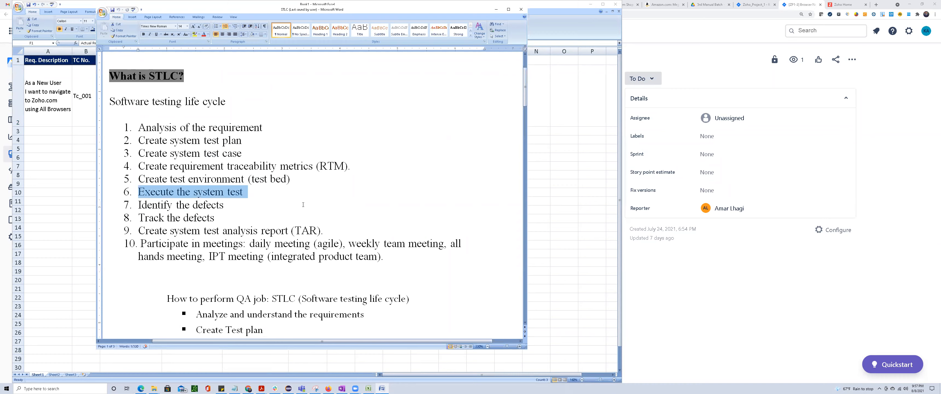
pyautogui.click(69, 183)
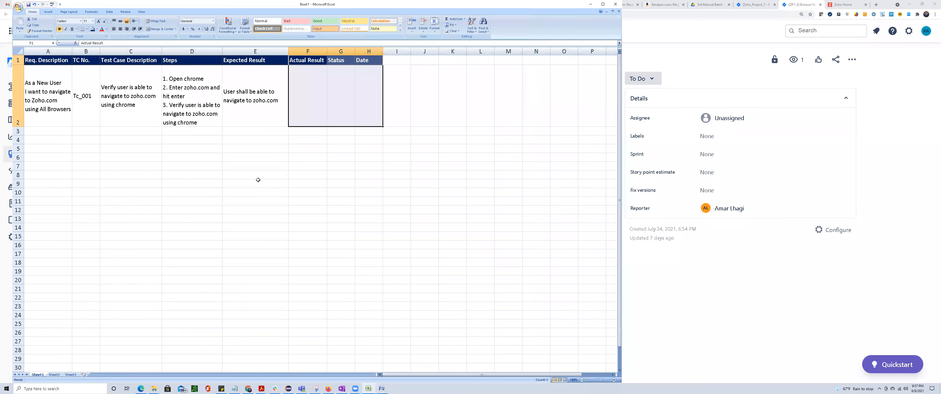
# Apply all borders to the first test case row, A2:E2.
pyautogui.click(308, 87)
pyautogui.moveTo(302, 81); pyautogui.dragTo(403, 120)
pyautogui.moveTo(48, 95); pyautogui.dragTo(257, 101)
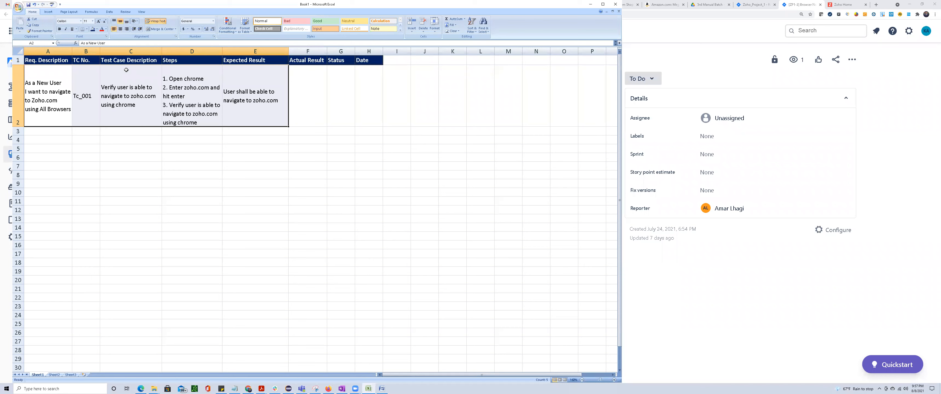
pyautogui.click(87, 29)
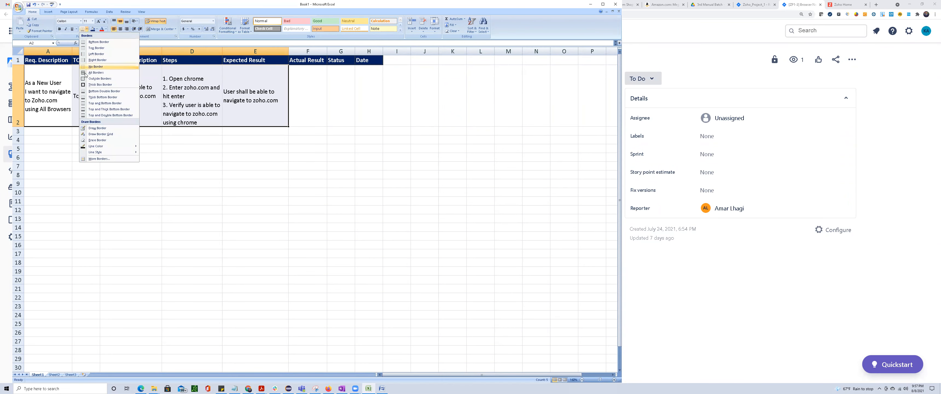
pyautogui.click(94, 72)
pyautogui.click(147, 207)
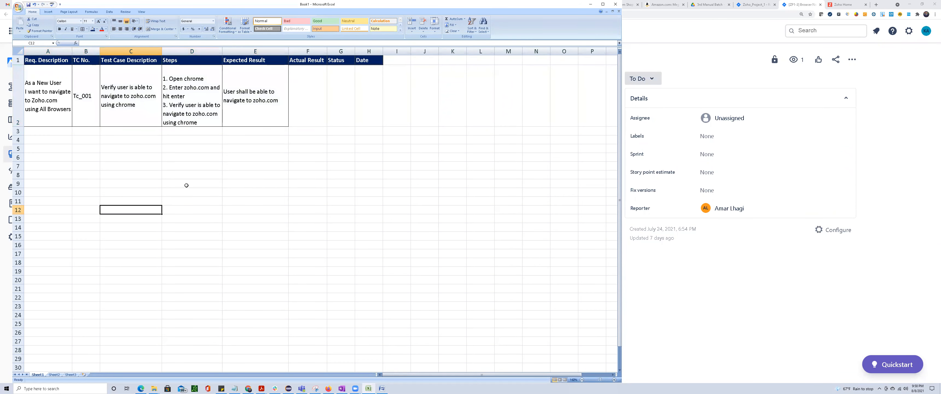
# Switch to the Browser Navigation issue in Jira and cancel editing its description.
pyautogui.scroll(1, 186, 188)
pyautogui.scroll(3, 186, 187)
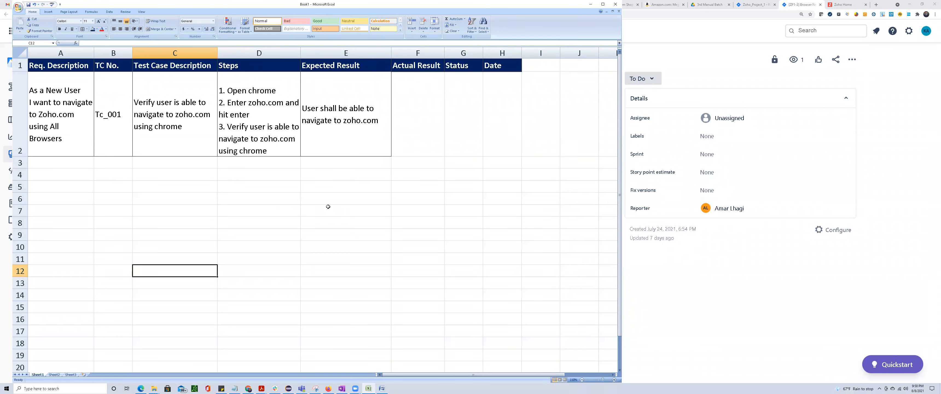
pyautogui.hotkey('alt', 'Tab')
pyautogui.hotkey('alt', 'Tab')
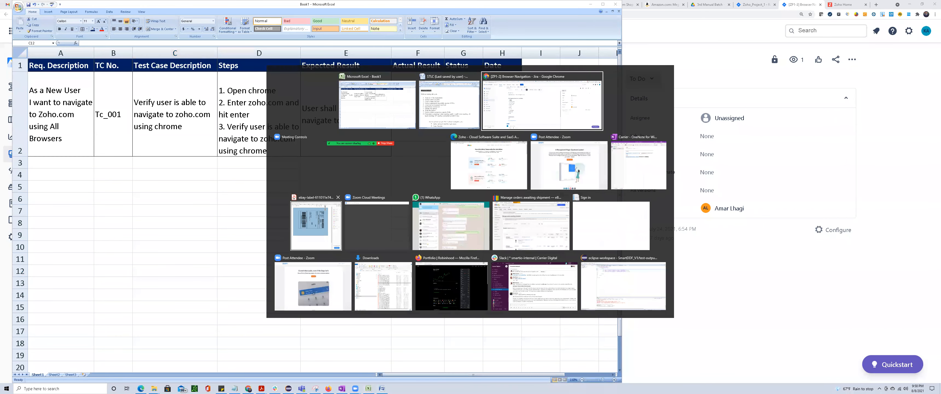
pyautogui.scroll(2, 289, 193)
pyautogui.scroll(-1, 287, 194)
pyautogui.scroll(-2, 287, 194)
pyautogui.hotkey('alt', 'Tab')
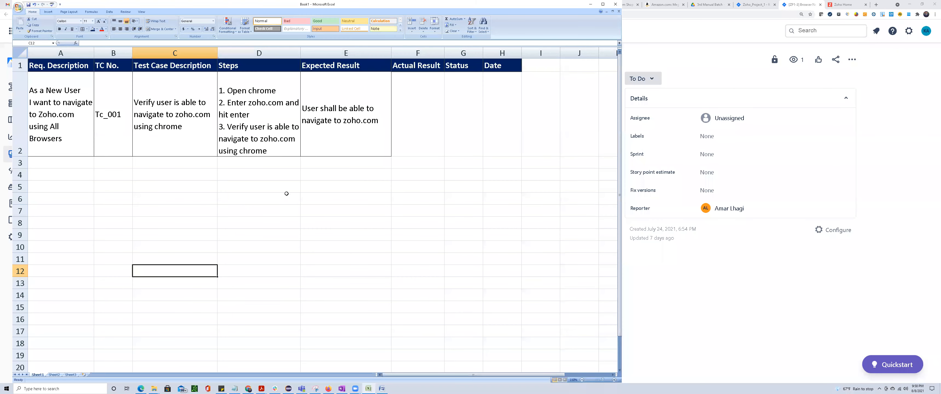
pyautogui.hotkey('alt', 'Tab')
pyautogui.scroll(3, 252, 165)
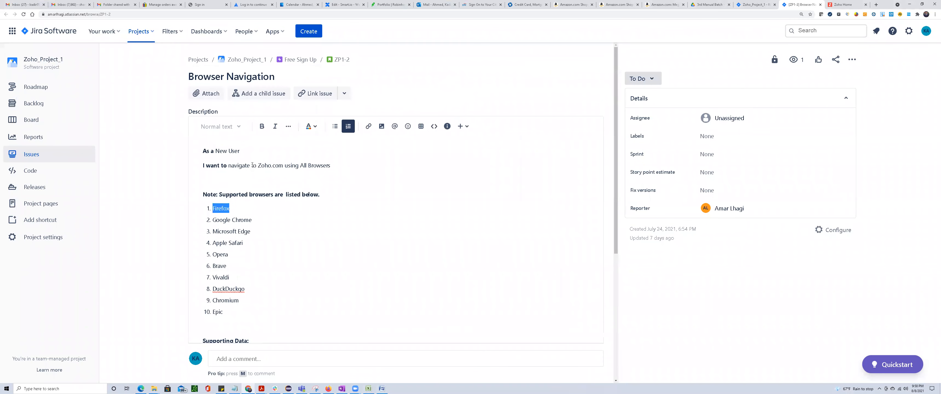
pyautogui.scroll(-2, 252, 166)
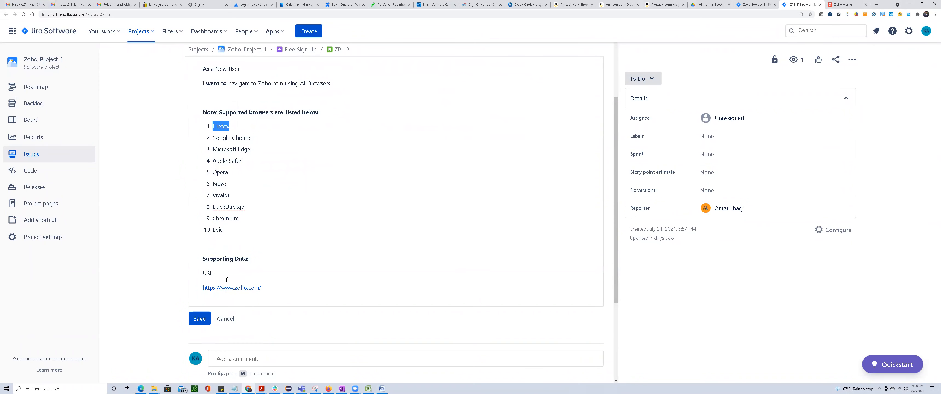
pyautogui.click(225, 318)
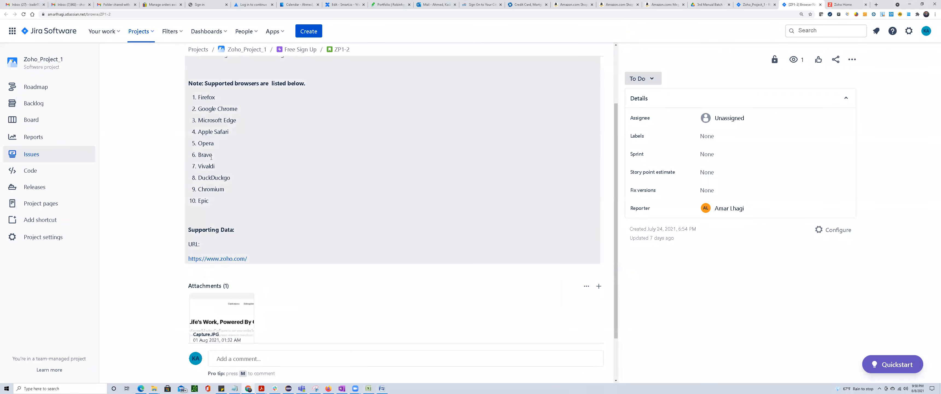
# Review the supported browsers list in the Jira issue against the steps in D2 and highlight Google Chrome.
pyautogui.scroll(2, 219, 182)
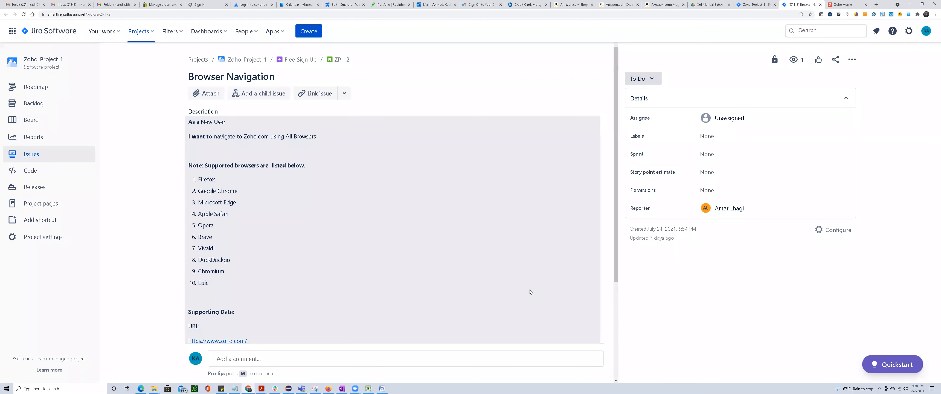
pyautogui.scroll(-1, 530, 291)
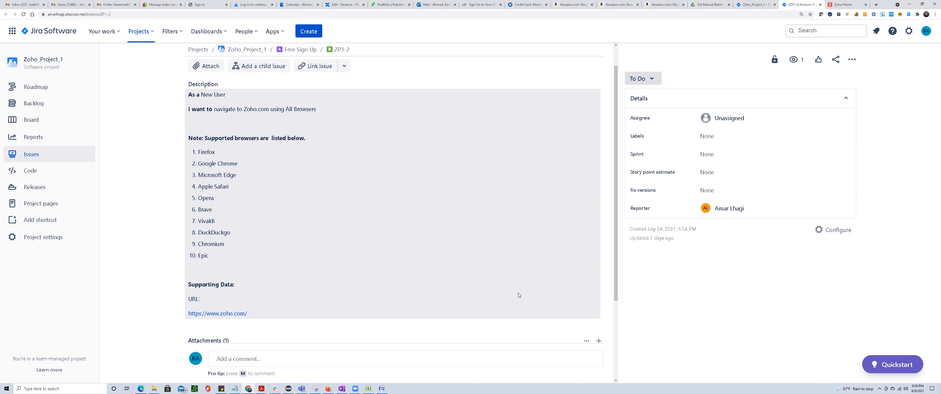
pyautogui.scroll(1, 308, 259)
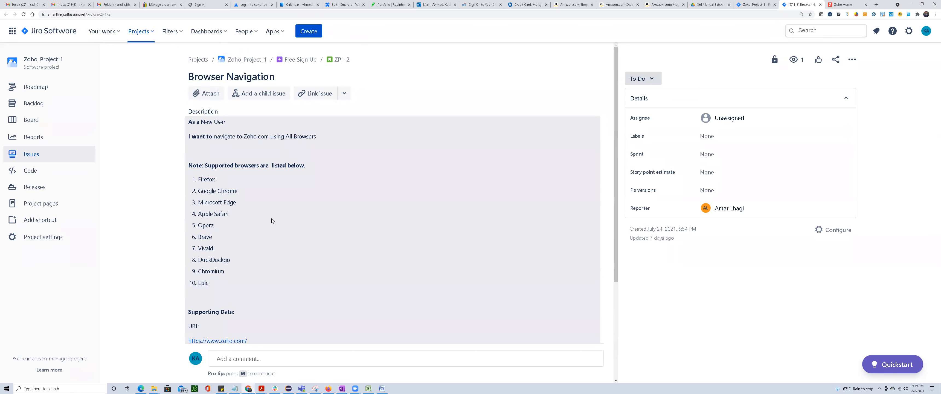
pyautogui.hotkey('alt', 'Tab')
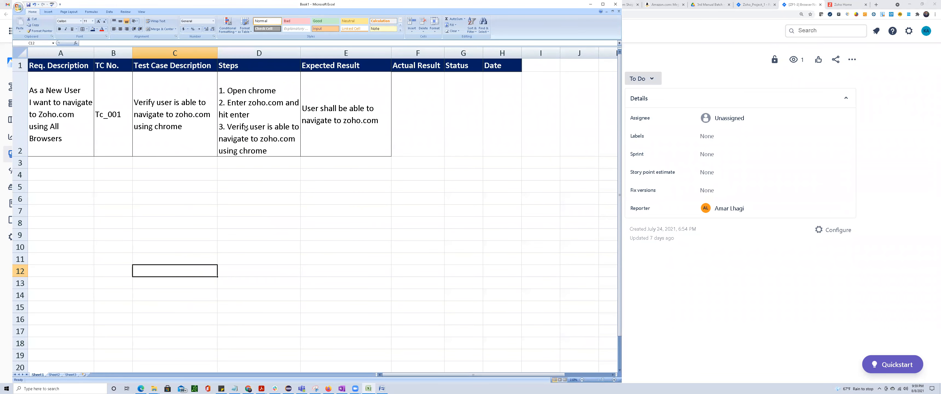
pyautogui.click(241, 113)
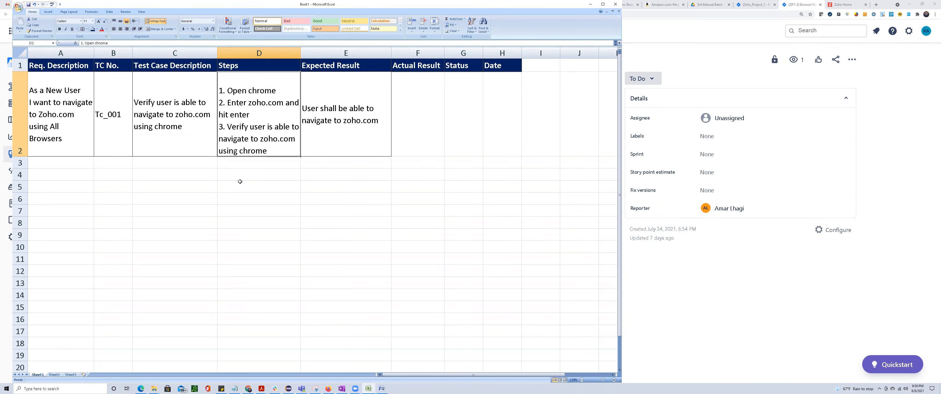
pyautogui.hotkey('alt', 'Tab')
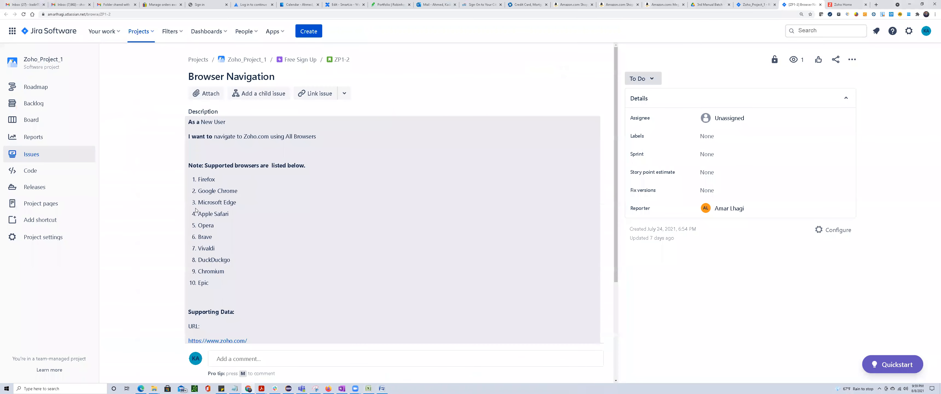
pyautogui.moveTo(197, 191); pyautogui.dragTo(237, 191)
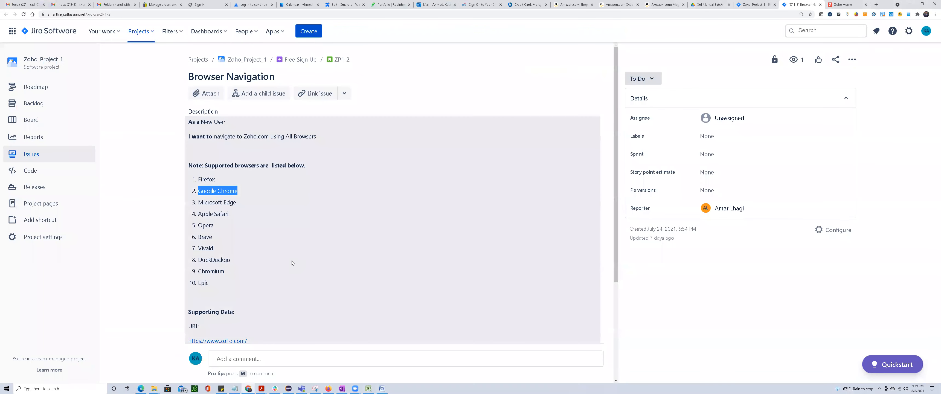
# Switch back to Excel and copy the first test case from B2:E2 into row 3, starting at B3.
pyautogui.hotkey('alt', 'Tab')
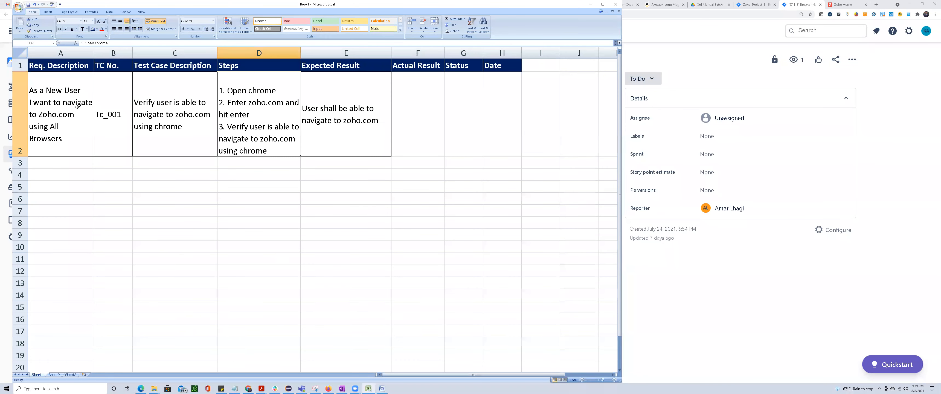
pyautogui.click(64, 109)
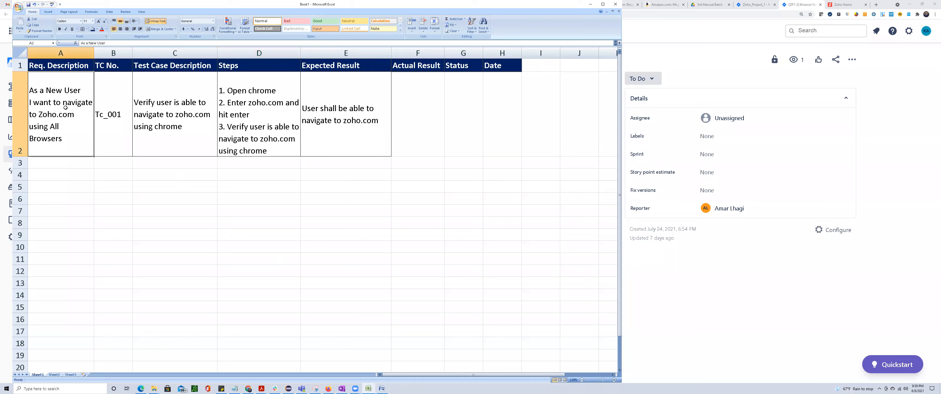
pyautogui.moveTo(110, 116); pyautogui.dragTo(353, 124)
pyautogui.hotkey('ctrl', 'c')
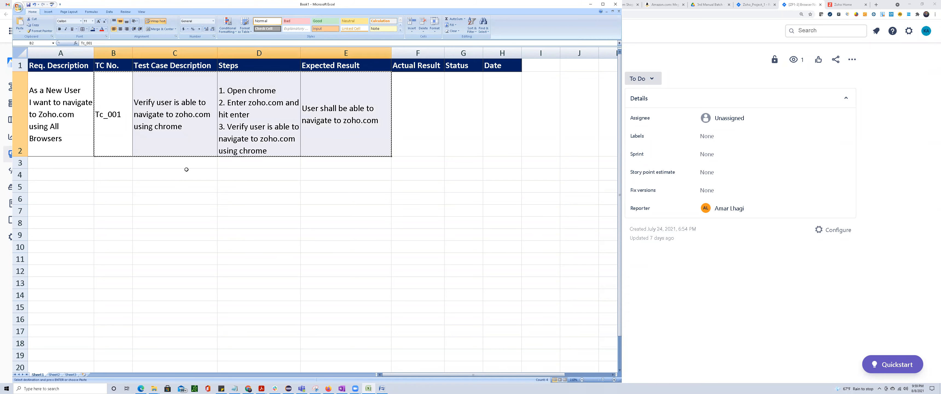
pyautogui.click(105, 161)
pyautogui.hotkey('ctrl', 'v')
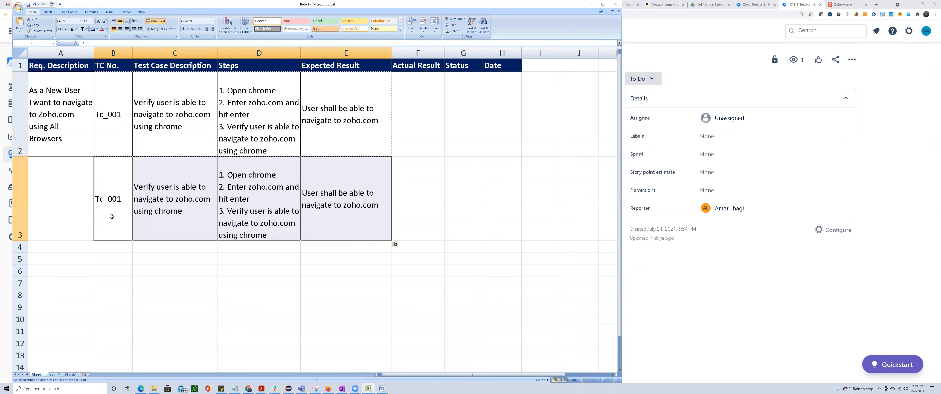
# Change the copied test case number in B3 to Tc_002 and replace "chrome" with "IE" in its description in C3.
pyautogui.doubleClick(124, 204)
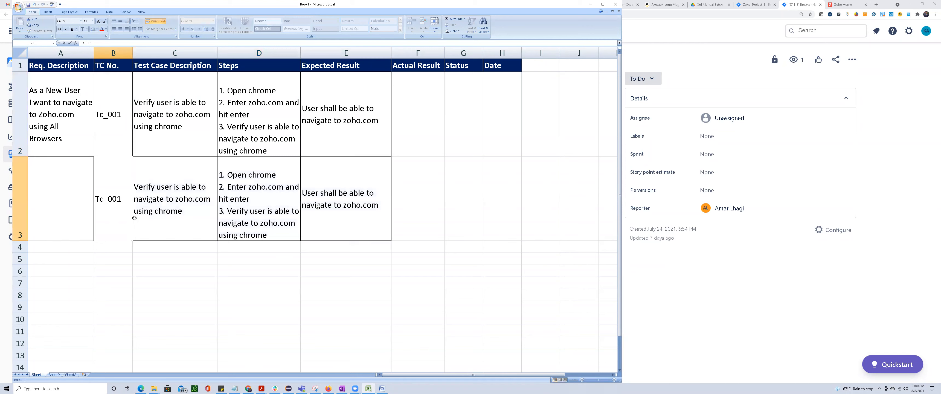
pyautogui.press('Delete')
pyautogui.write('2')
pyautogui.click(169, 189)
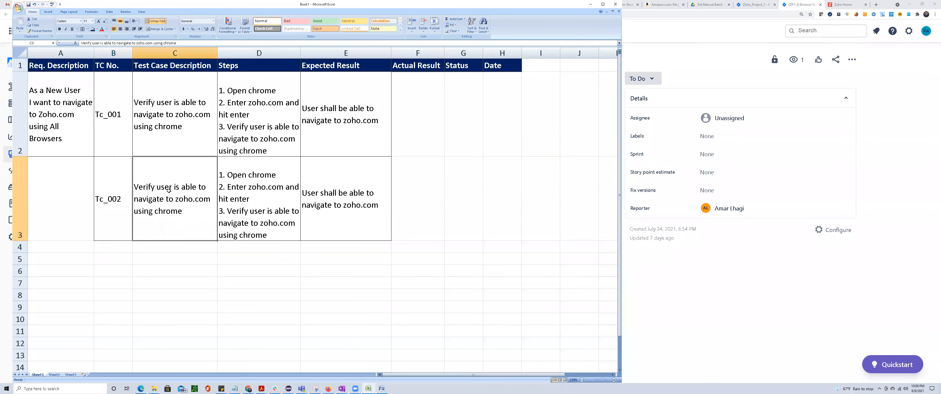
pyautogui.doubleClick(163, 211)
pyautogui.write('lE')
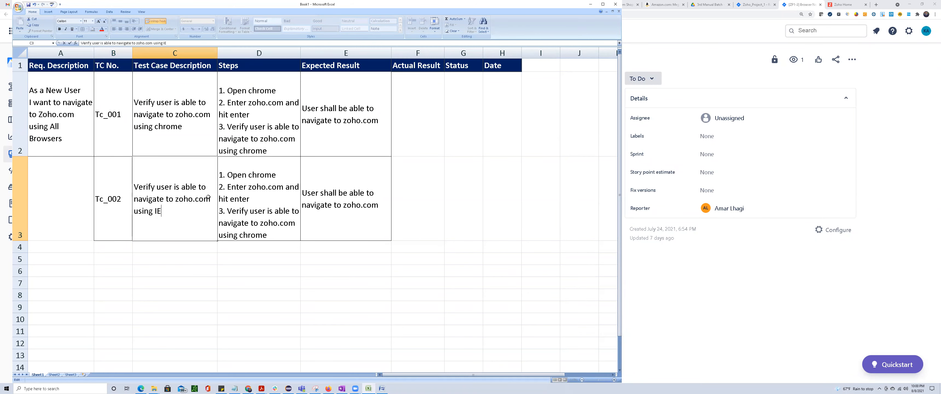
# Replace "chrome" with "IE" in the first and third steps of D3.
pyautogui.click(263, 193)
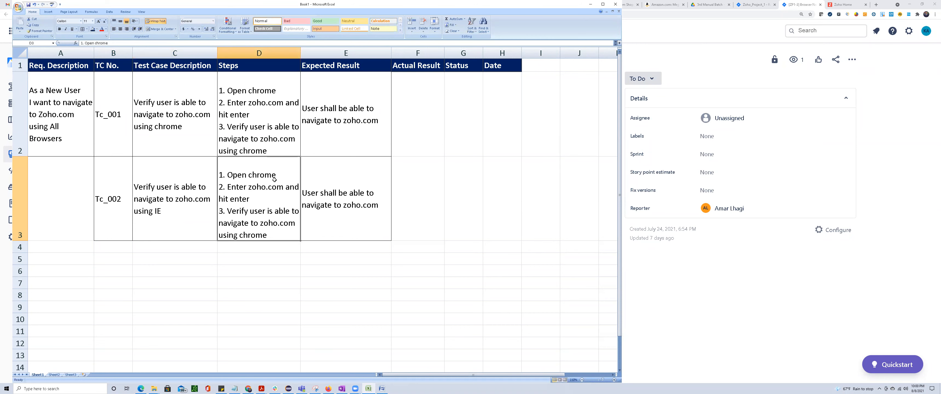
pyautogui.doubleClick(262, 176)
pyautogui.doubleClick(262, 175)
pyautogui.write('IE')
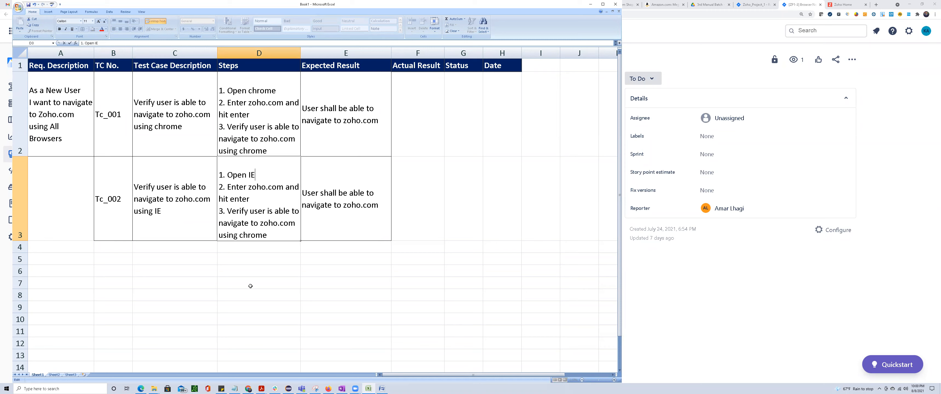
pyautogui.click(250, 286)
pyautogui.doubleClick(254, 235)
pyautogui.doubleClick(253, 235)
pyautogui.write('IE')
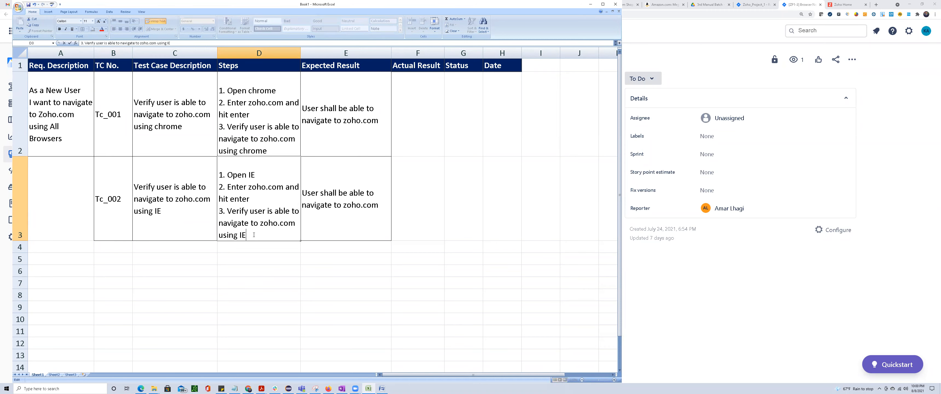
pyautogui.click(279, 267)
# Merge and center A2:A3 so the requirement description spans both test cases.
pyautogui.moveTo(64, 107); pyautogui.dragTo(58, 197)
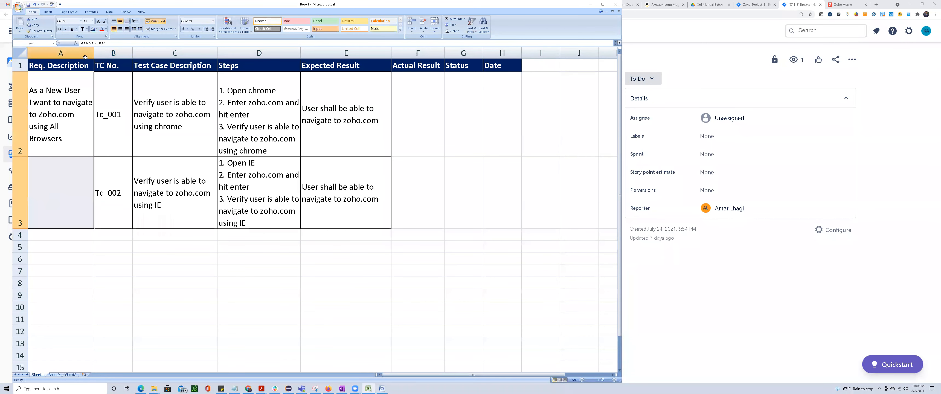
pyautogui.click(161, 29)
pyautogui.click(136, 297)
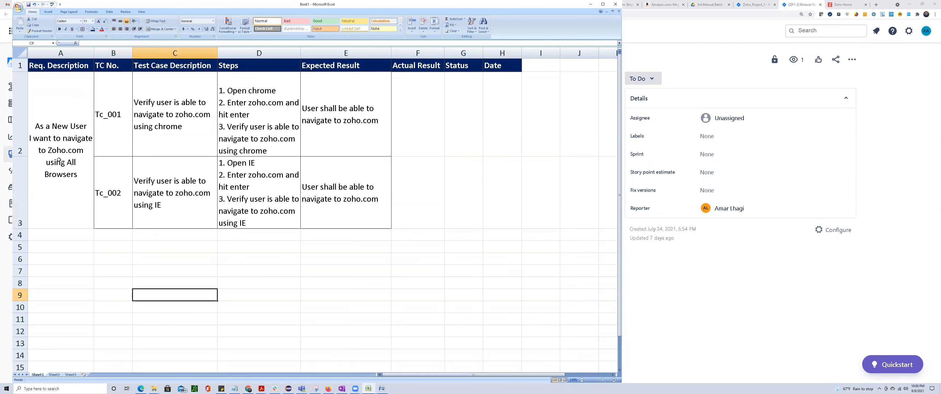
# Copy the second test case from B3:E3 into row 4 starting at B4, and replace "IE" with "FF" in the description in C4.
pyautogui.moveTo(115, 201); pyautogui.dragTo(329, 210)
pyautogui.hotkey('ctrl', 'c')
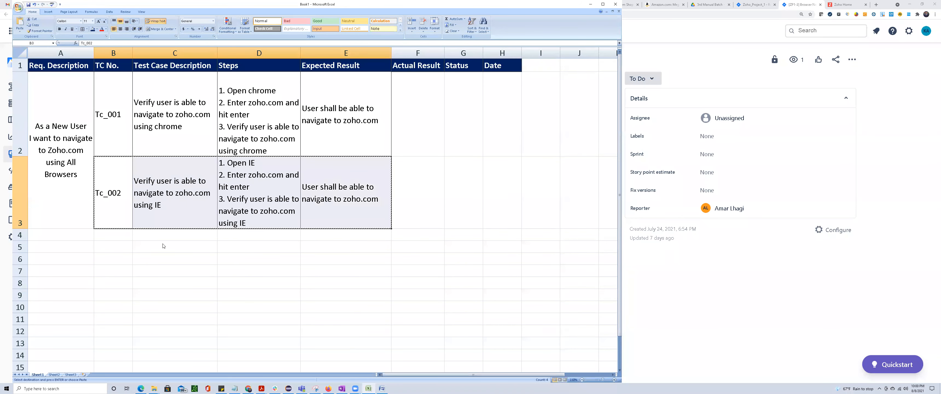
pyautogui.click(116, 236)
pyautogui.hotkey('ctrl', 'v')
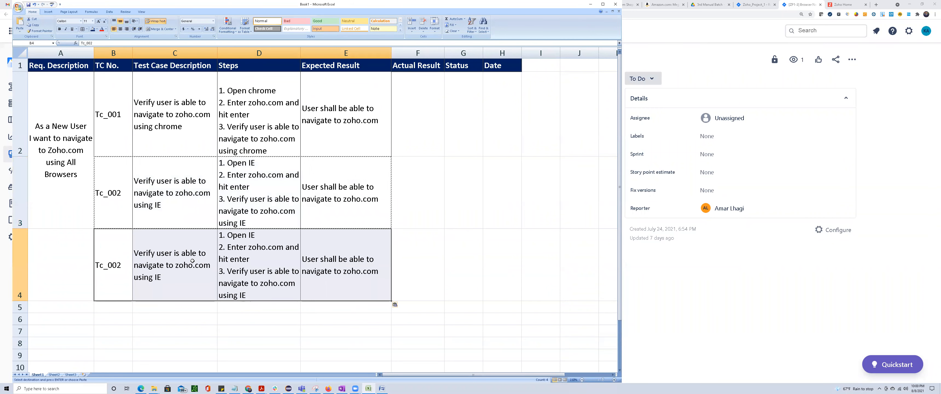
pyautogui.doubleClick(158, 277)
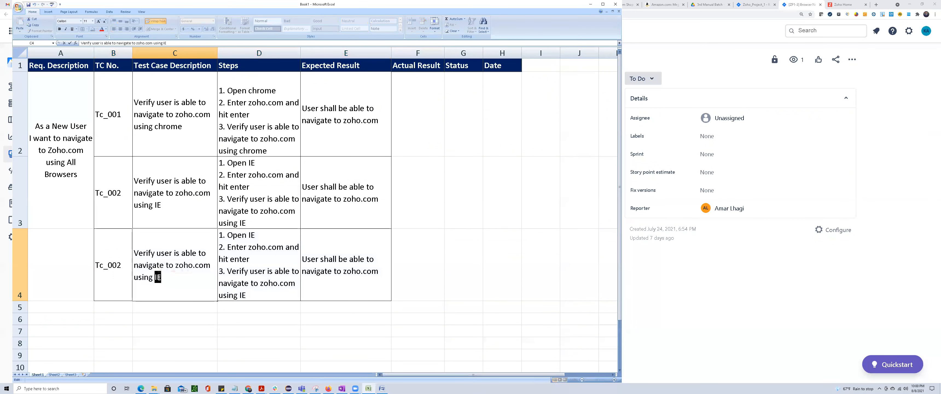
pyautogui.write('FF')
# Replace "IE" with "FF" in the first and third steps of D4.
pyautogui.doubleClick(252, 235)
pyautogui.write('FF')
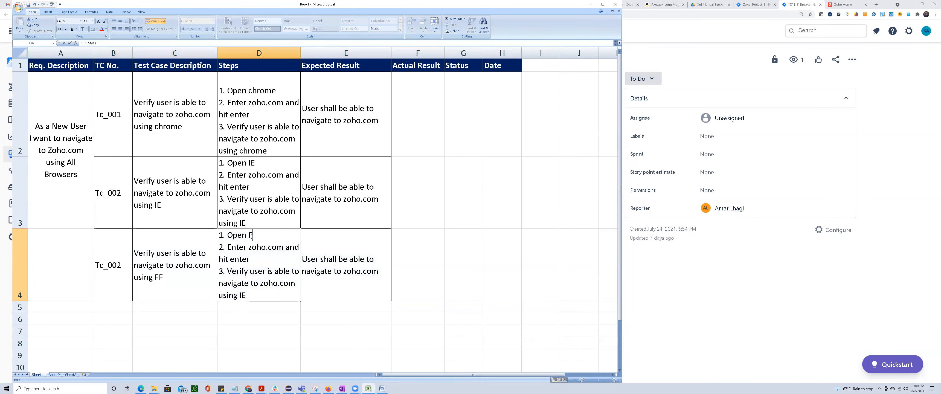
pyautogui.click(243, 295)
pyautogui.doubleClick(243, 296)
pyautogui.write('FF')
pyautogui.click(249, 327)
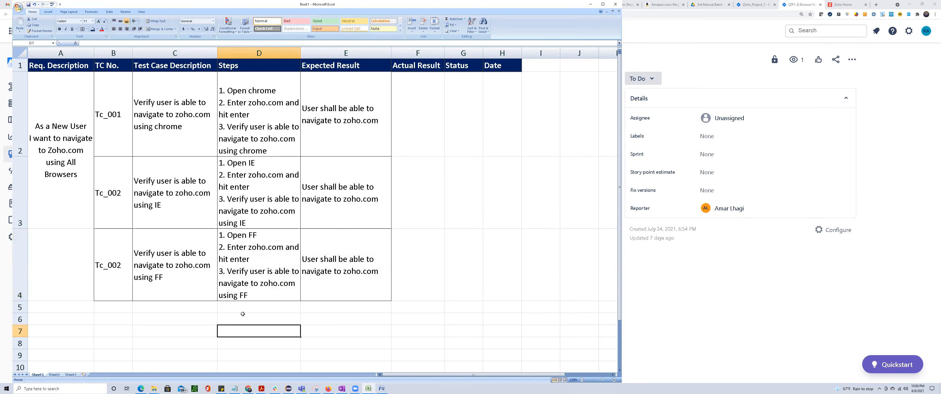
# Change the test case number in B4 to Tc_003.
pyautogui.doubleClick(120, 268)
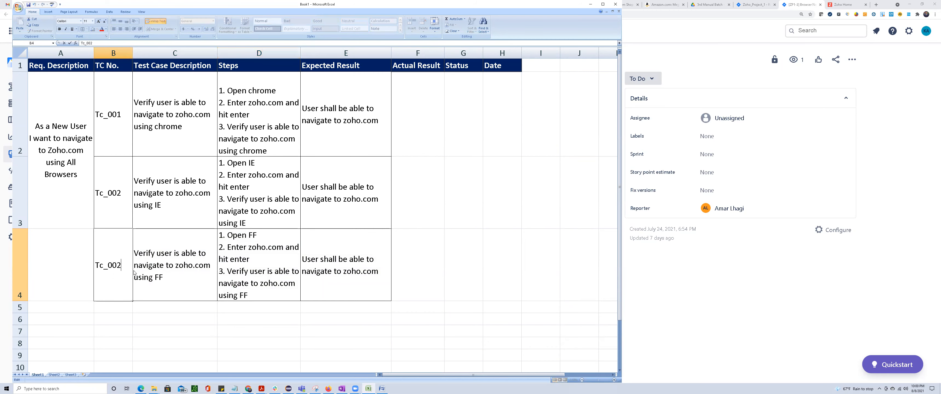
pyautogui.press('BackSpace')
pyautogui.write('3')
pyautogui.scroll(-3, 130, 168)
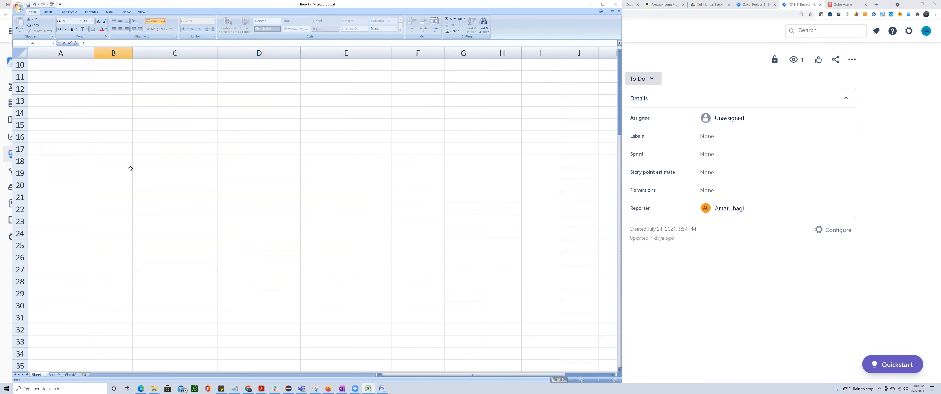
pyautogui.scroll(2, 127, 178)
pyautogui.click(176, 247)
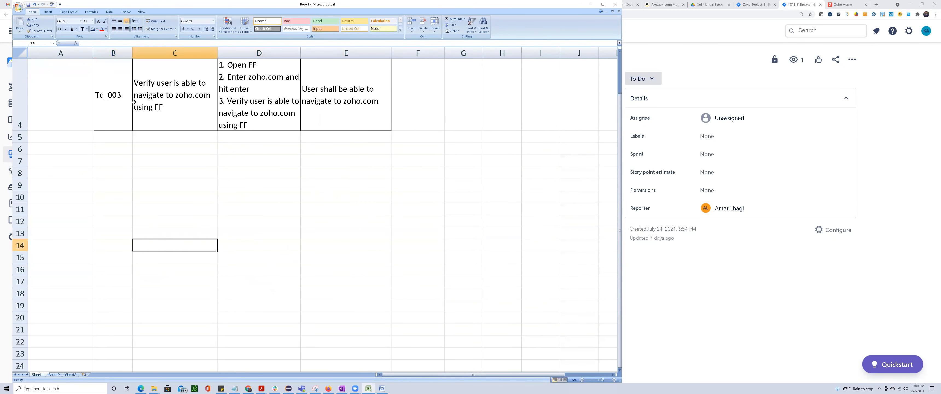
pyautogui.moveTo(115, 97); pyautogui.dragTo(354, 112)
pyautogui.hotkey('ctrl', 'c')
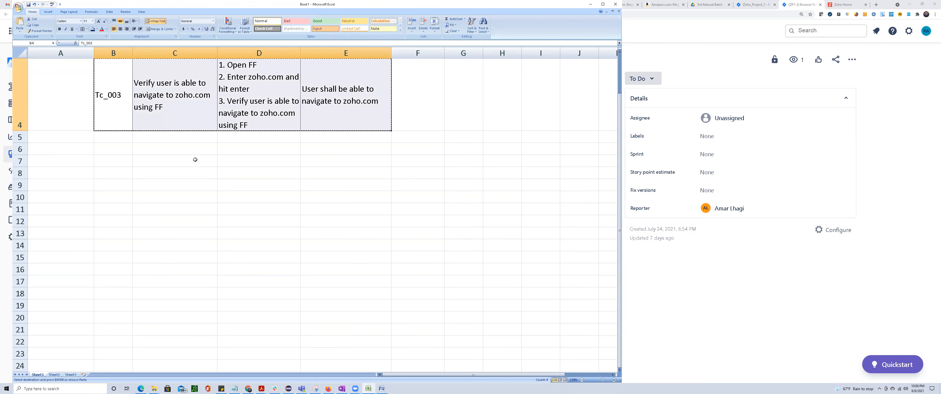
pyautogui.click(114, 135)
pyautogui.scroll(1, 156, 212)
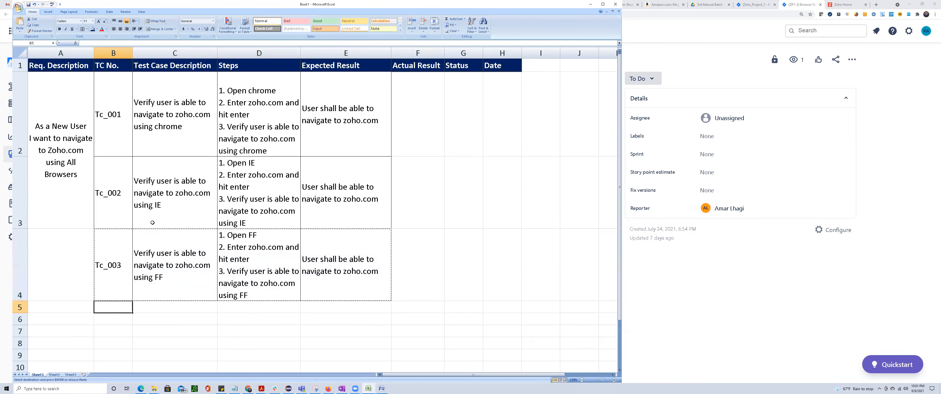
# Merge and center A2:A4 so the requirement description spans all three test cases.
pyautogui.moveTo(76, 120); pyautogui.dragTo(62, 263)
pyautogui.click(153, 31)
pyautogui.click(154, 31)
pyautogui.click(271, 315)
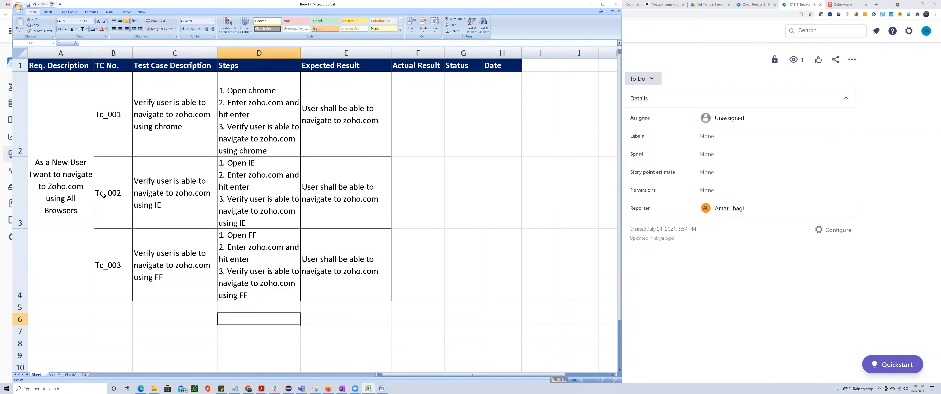
# Review the requirement description in A2 and the test cases in C2:E4 against the supported browsers listed in the Jira issue.
pyautogui.doubleClick(63, 180)
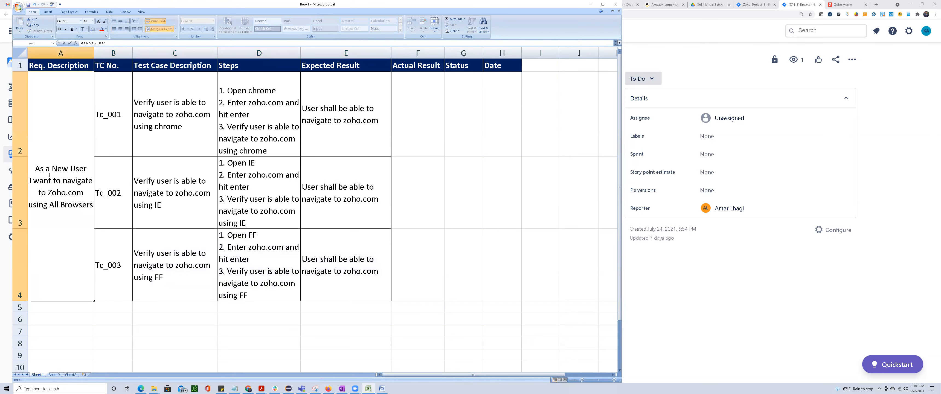
pyautogui.moveTo(52, 193); pyautogui.dragTo(65, 206)
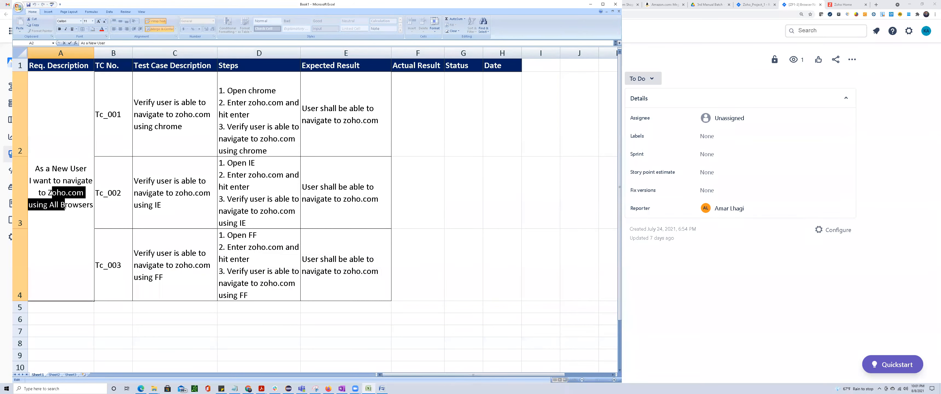
pyautogui.click(187, 190)
pyautogui.moveTo(174, 120); pyautogui.dragTo(356, 285)
pyautogui.scroll(-1, 334, 327)
pyautogui.scroll(1, 333, 323)
pyautogui.hotkey('alt', 'Tab')
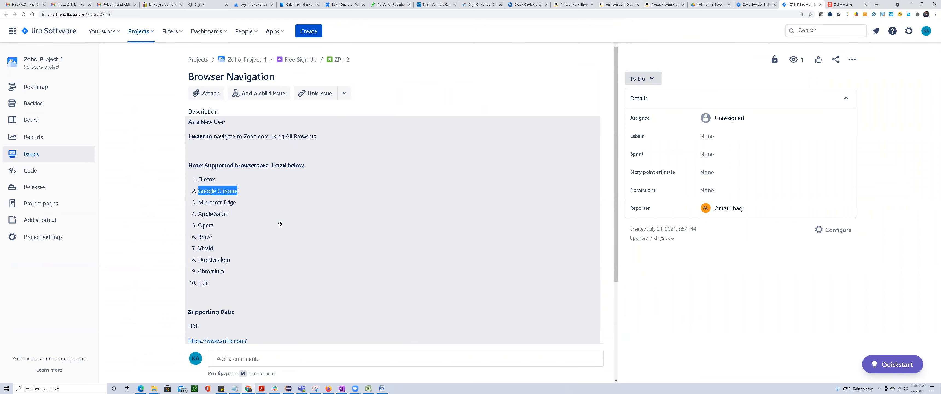
pyautogui.hotkey('alt', 'Tab')
pyautogui.press('alt')
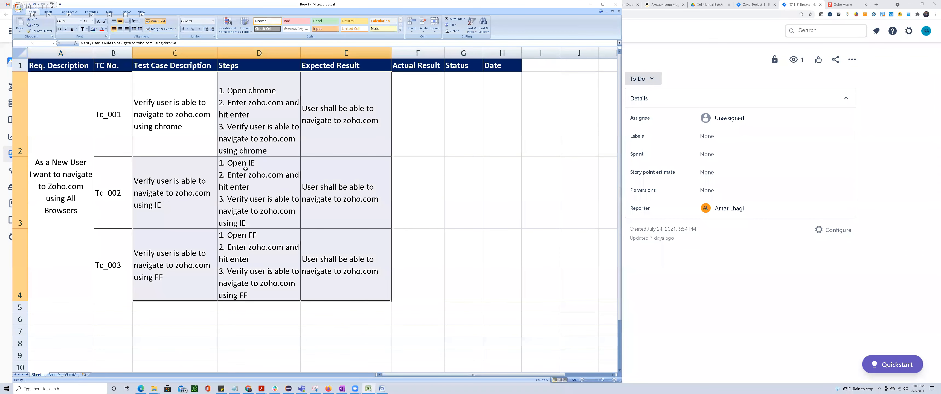
pyautogui.click(460, 204)
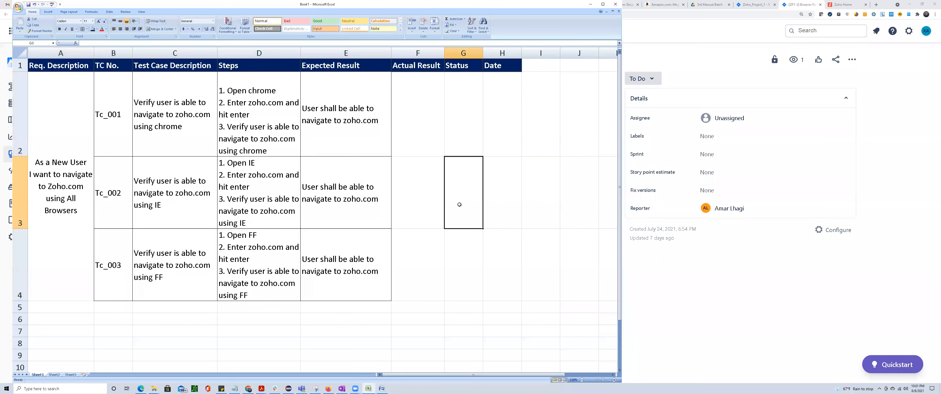
# Switch to Jira and examine the Browser Navigation issue's file attachment option, description, existing attachment and title.
pyautogui.hotkey('alt', 'Tab')
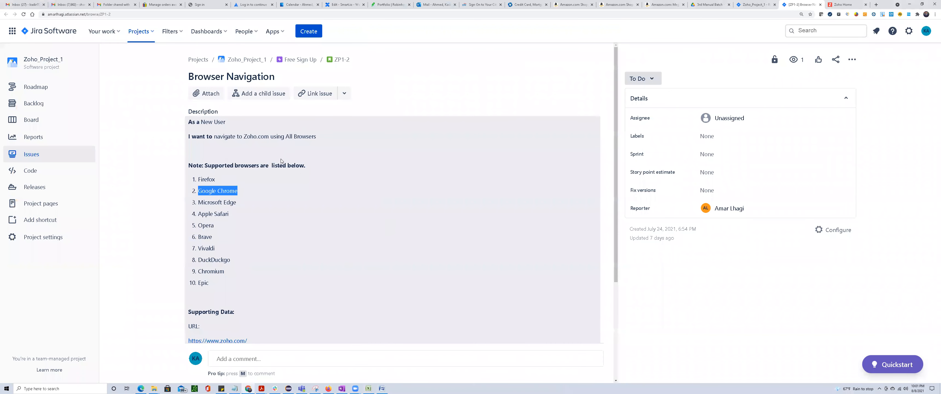
pyautogui.click(210, 94)
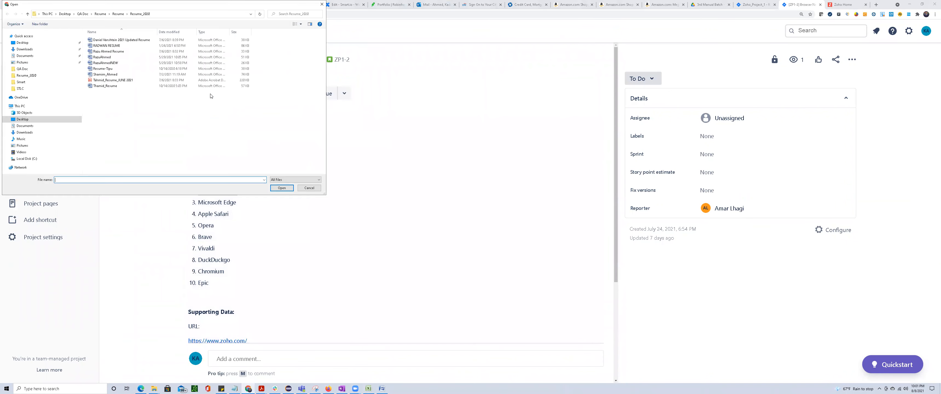
pyautogui.click(309, 187)
pyautogui.scroll(-4, 329, 256)
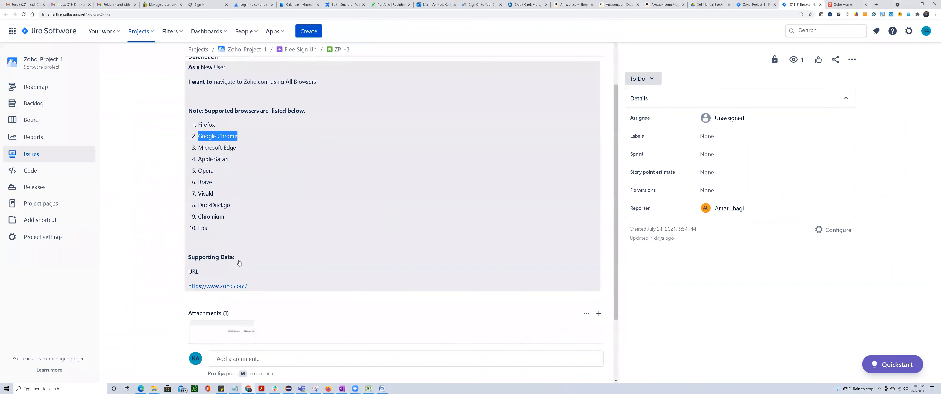
pyautogui.scroll(2, 392, 267)
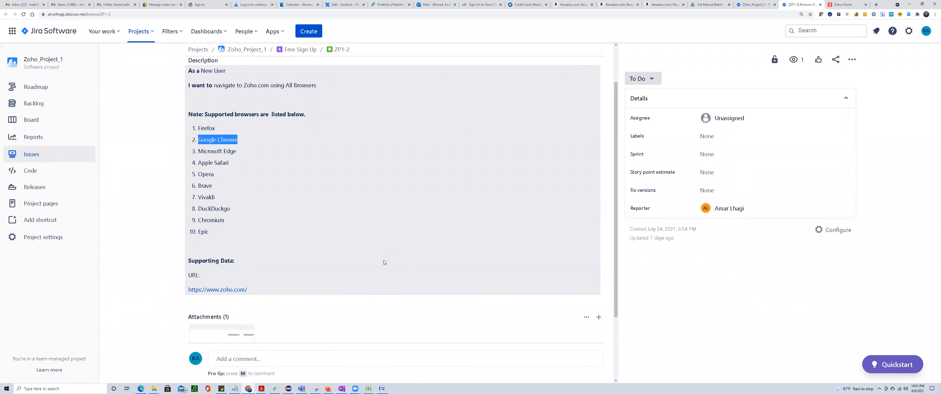
pyautogui.scroll(2, 231, 183)
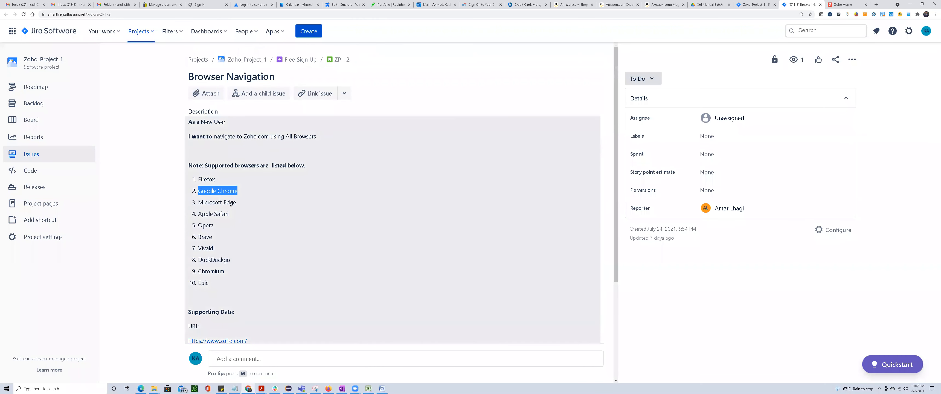
pyautogui.click(154, 159)
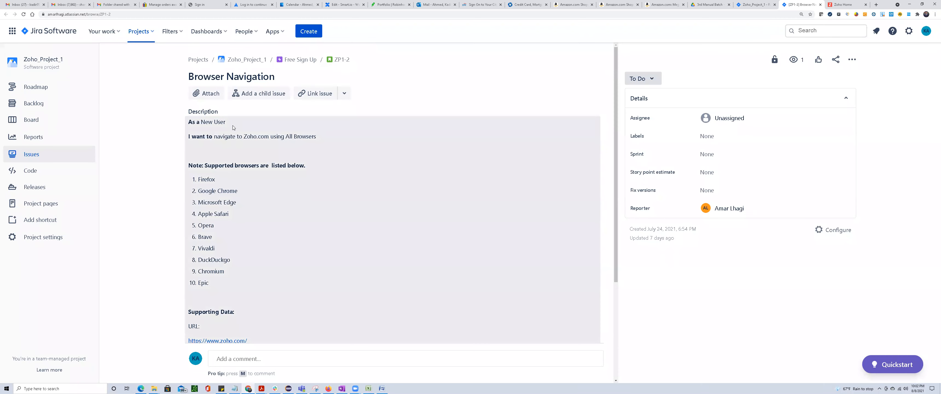
pyautogui.moveTo(189, 75); pyautogui.dragTo(312, 84)
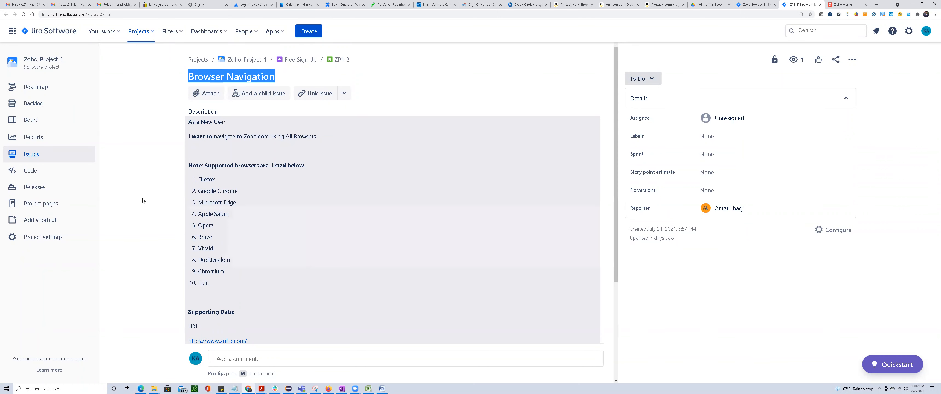
# From the Zoho_Project_1 roadmap, open story ZP1-3 Sign-Up Page Functionality on its own full issue page.
pyautogui.click(753, 5)
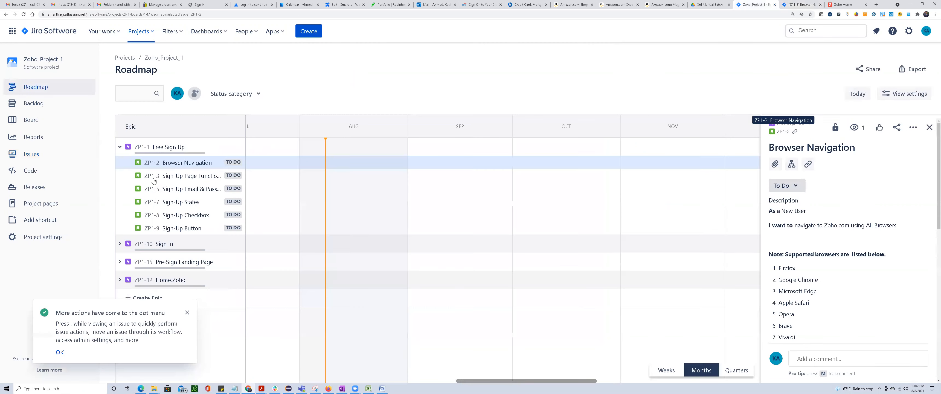
pyautogui.click(171, 179)
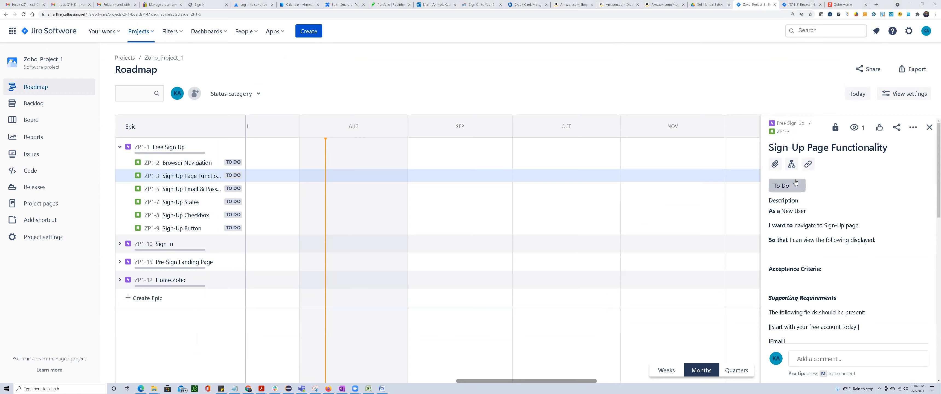
pyautogui.scroll(-5, 795, 183)
pyautogui.scroll(5, 792, 185)
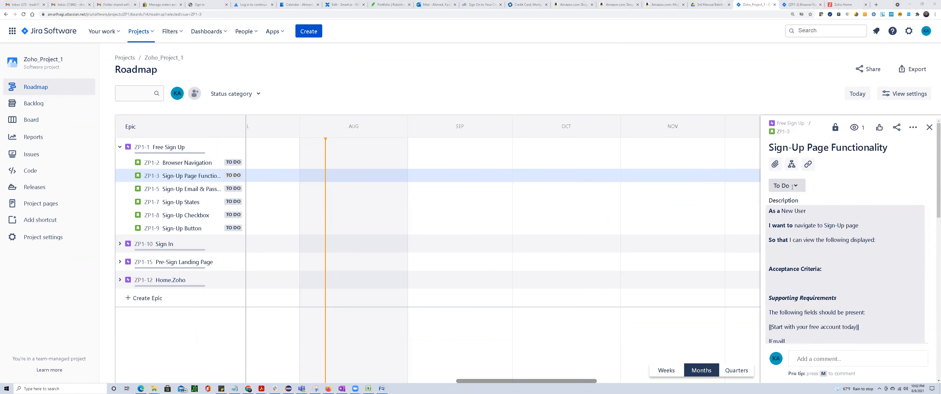
pyautogui.click(834, 127)
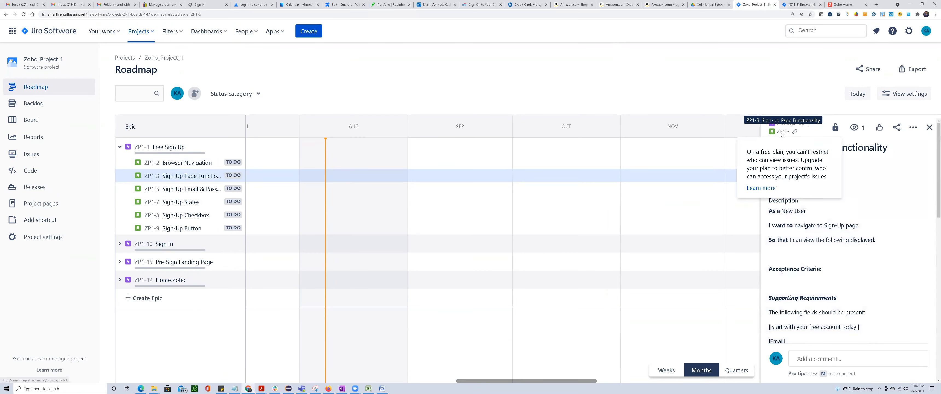
pyautogui.click(781, 134)
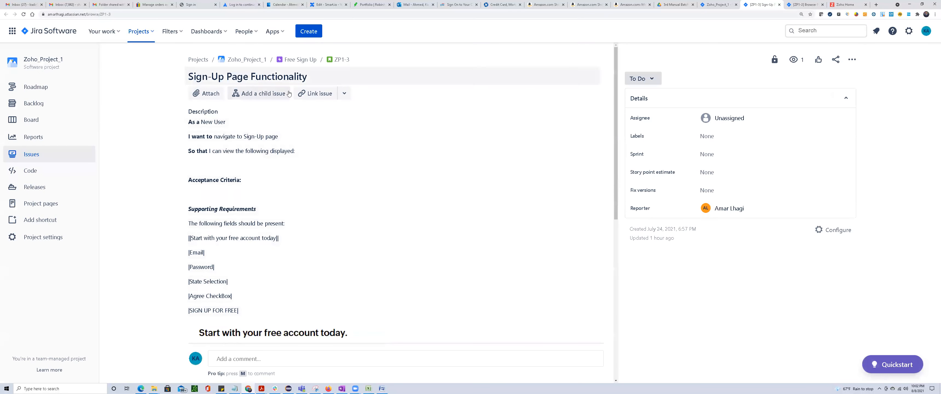
# Examine the Sign-Up Page Functionality story's description, acceptance criteria, list of required fields and sign-up form mockup.
pyautogui.moveTo(192, 111); pyautogui.dragTo(218, 112)
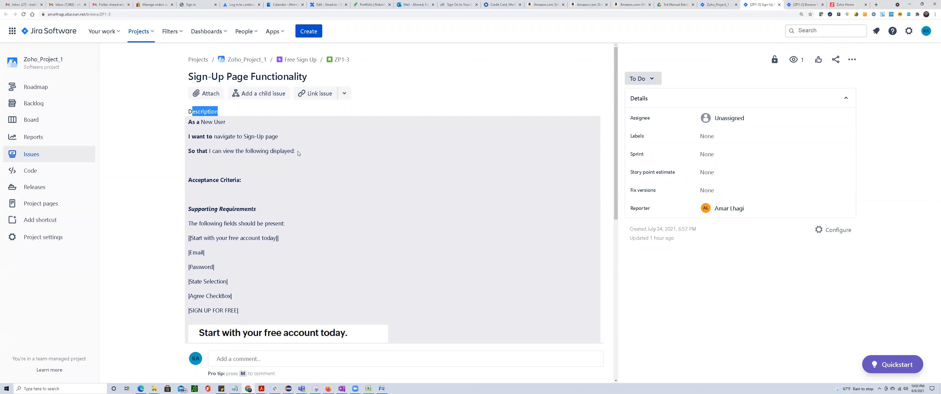
pyautogui.moveTo(195, 179); pyautogui.dragTo(241, 180)
pyautogui.scroll(-1, 208, 158)
pyautogui.moveTo(201, 154); pyautogui.dragTo(261, 157)
pyautogui.moveTo(199, 168); pyautogui.dragTo(285, 169)
pyautogui.moveTo(195, 183); pyautogui.dragTo(277, 183)
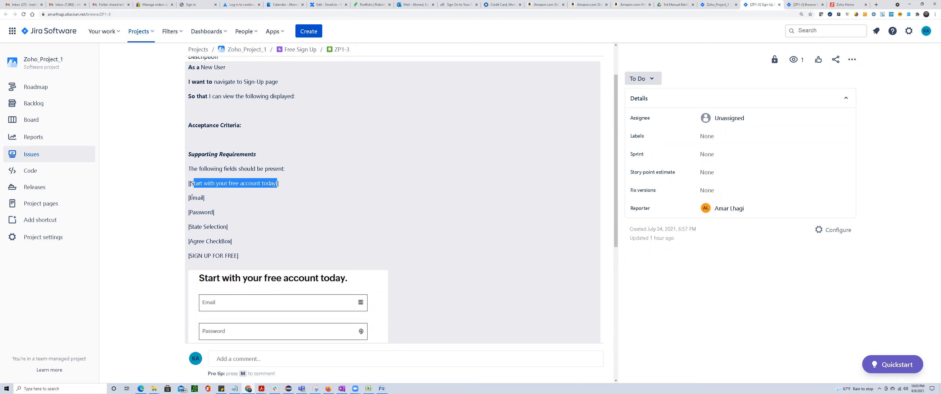
pyautogui.moveTo(193, 198); pyautogui.dragTo(193, 227)
pyautogui.click(226, 236)
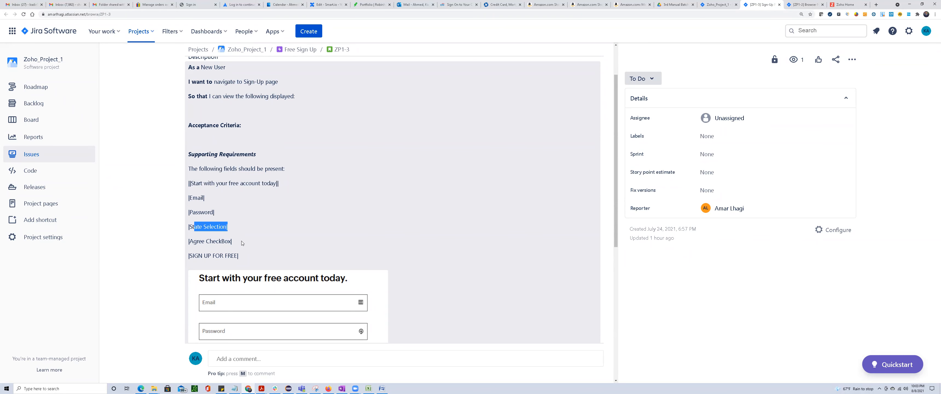
pyautogui.moveTo(242, 242); pyautogui.dragTo(193, 241)
pyautogui.moveTo(239, 257); pyautogui.dragTo(193, 256)
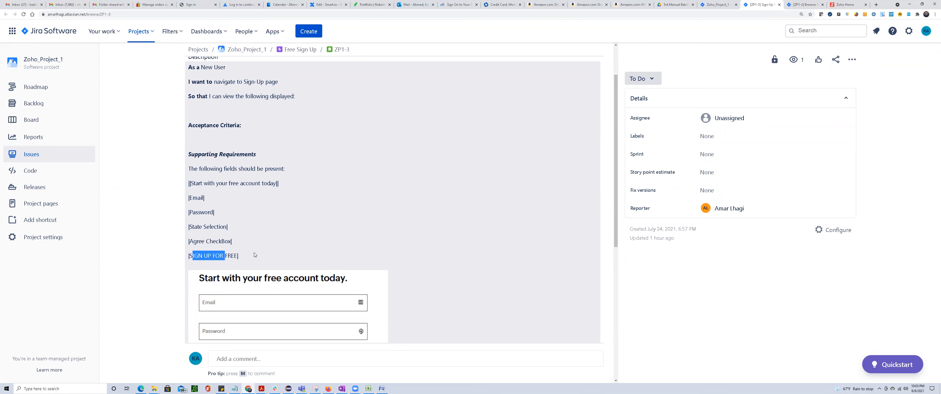
pyautogui.scroll(-4, 257, 242)
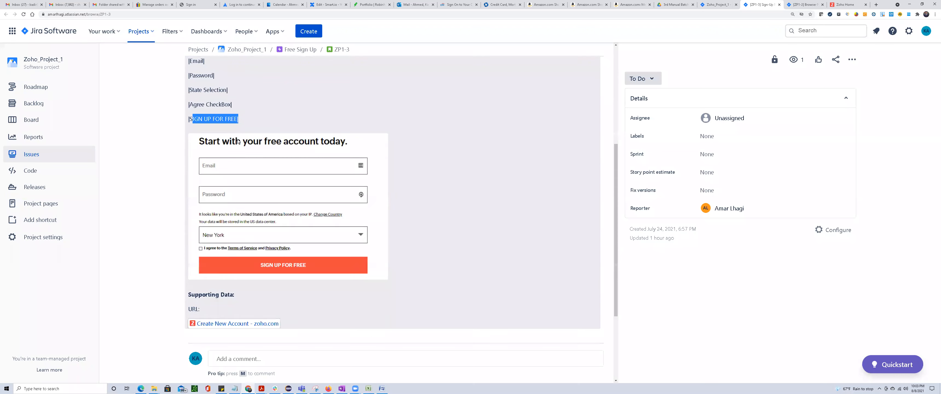
pyautogui.scroll(5, 236, 143)
pyautogui.moveTo(194, 76); pyautogui.dragTo(307, 77)
pyautogui.scroll(-4, 256, 214)
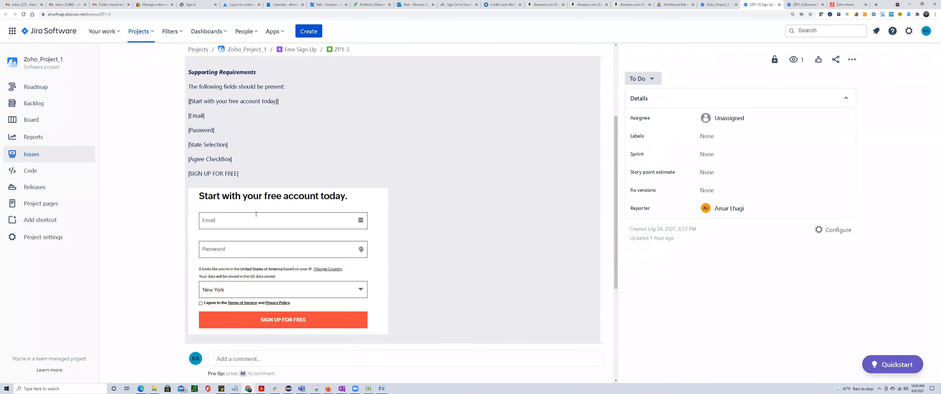
pyautogui.moveTo(240, 177); pyautogui.dragTo(190, 105)
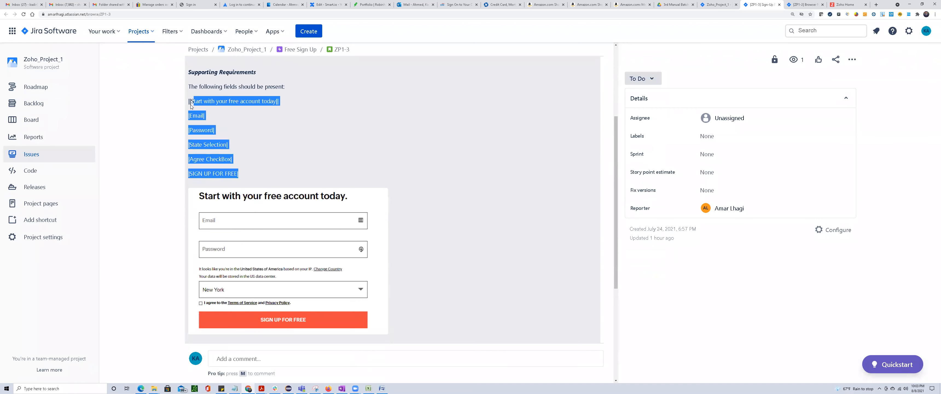
# View the sign-up form mockup enlarged, close the preview and return to the beginning of the Sign-Up Page Functionality story.
pyautogui.click(256, 256)
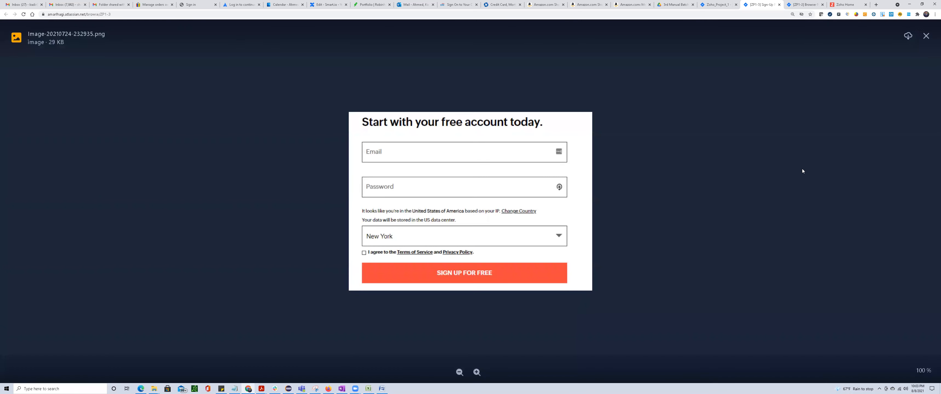
pyautogui.click(926, 35)
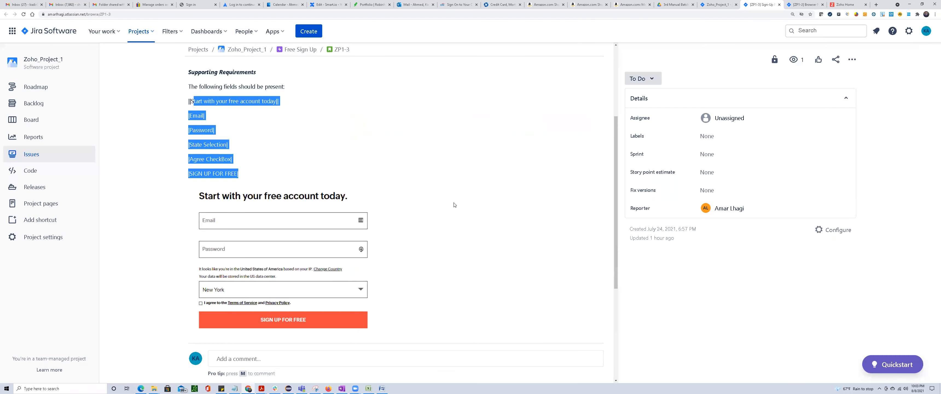
pyautogui.click(116, 211)
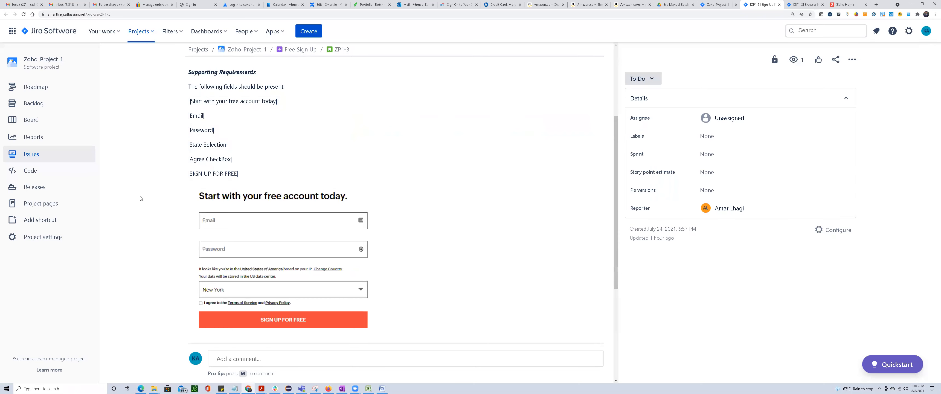
pyautogui.scroll(5, 140, 200)
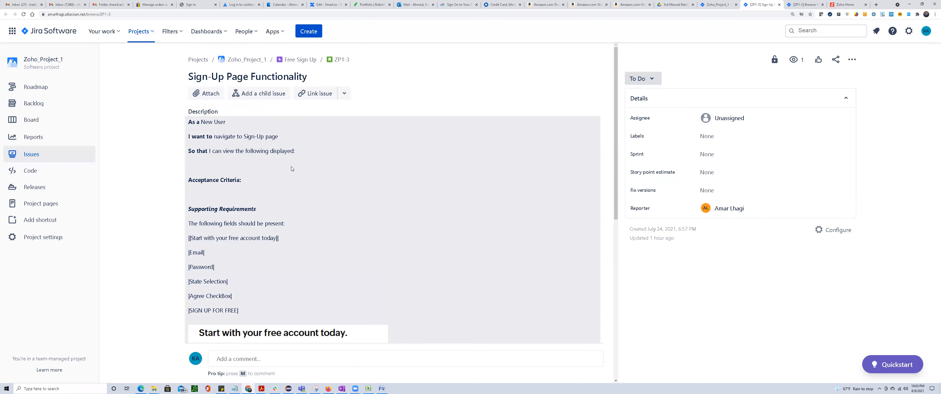
pyautogui.hotkey('alt', 'Tab')
pyautogui.hotkey('alt', 'Tab')
pyautogui.hotkey('alt', 'Tab')
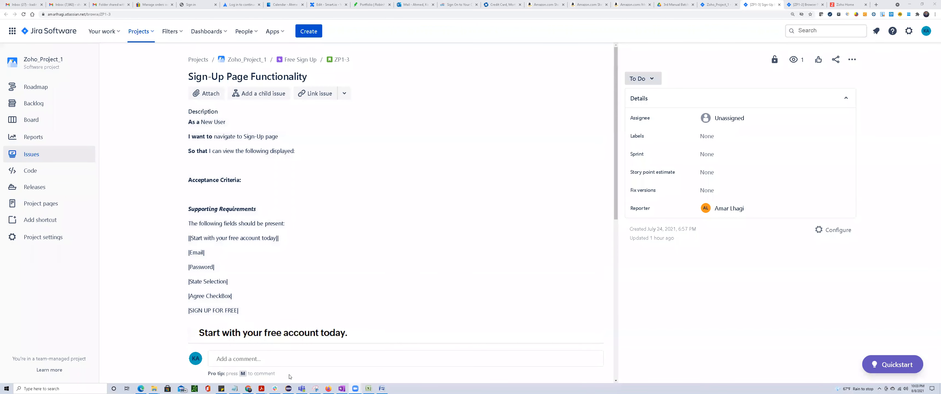
pyautogui.moveTo(359, 388)
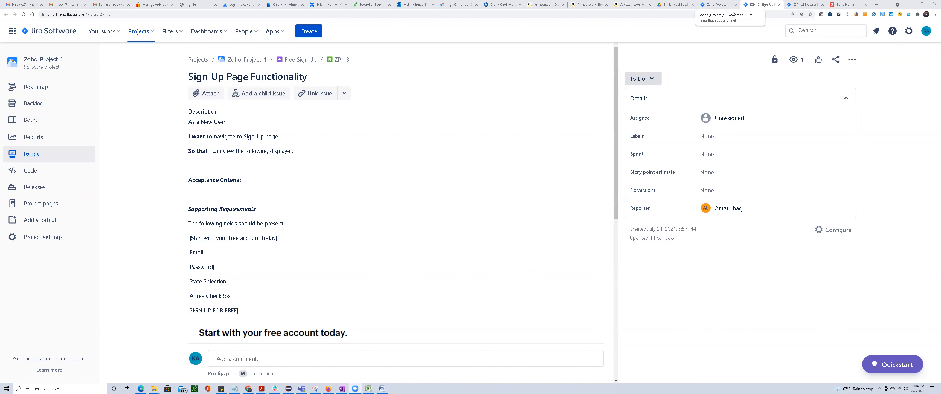
# Switch to the open Zoho Home page and sign out of the Zoho account.
pyautogui.click(843, 5)
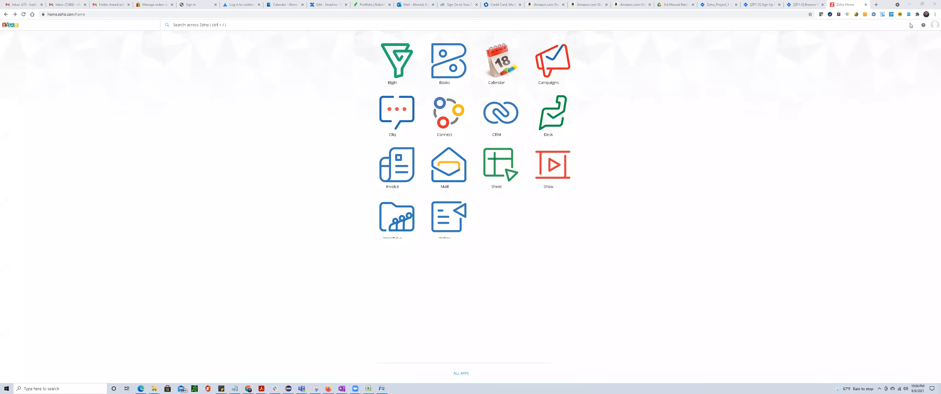
pyautogui.click(934, 24)
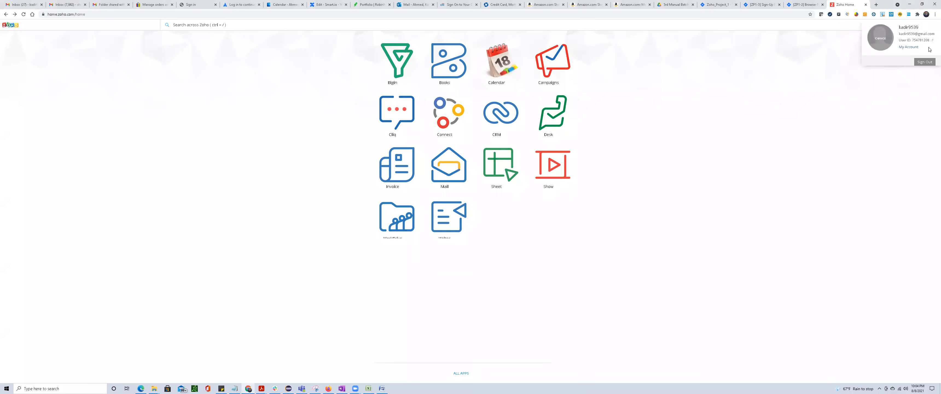
pyautogui.click(924, 62)
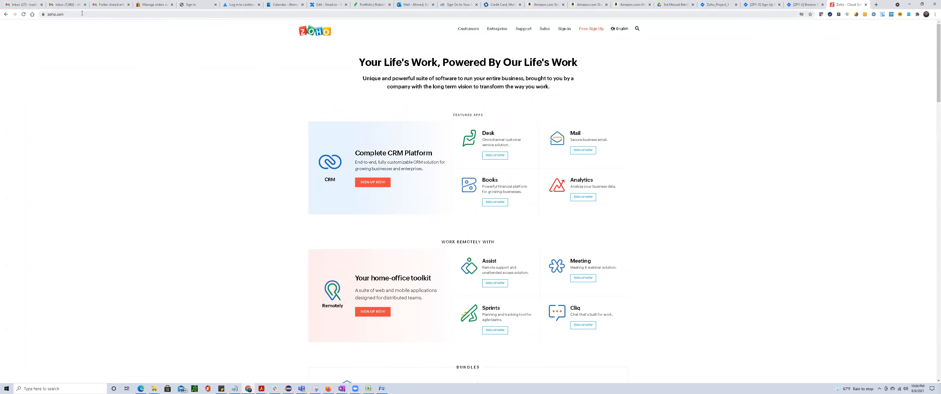
# Open the Free Sign Up page from the zoho.com home page and view its form.
pyautogui.click(82, 14)
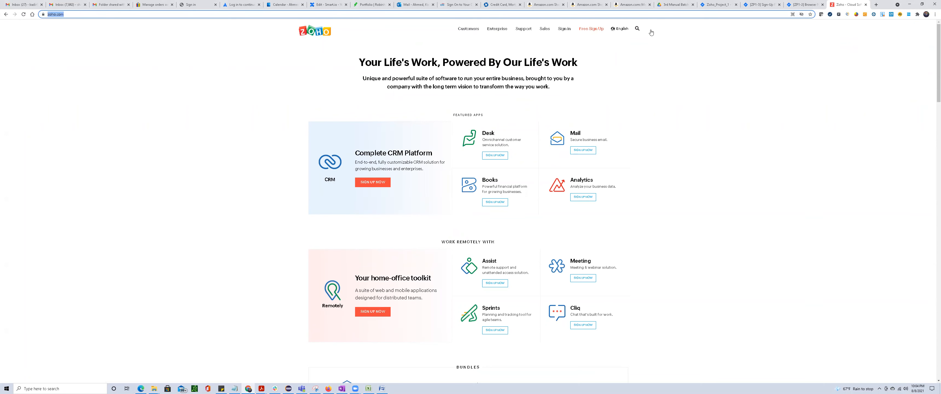
pyautogui.click(194, 60)
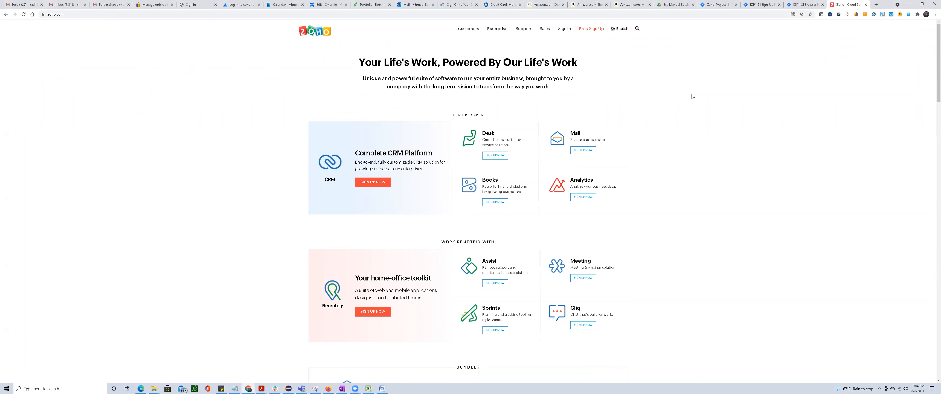
pyautogui.click(592, 33)
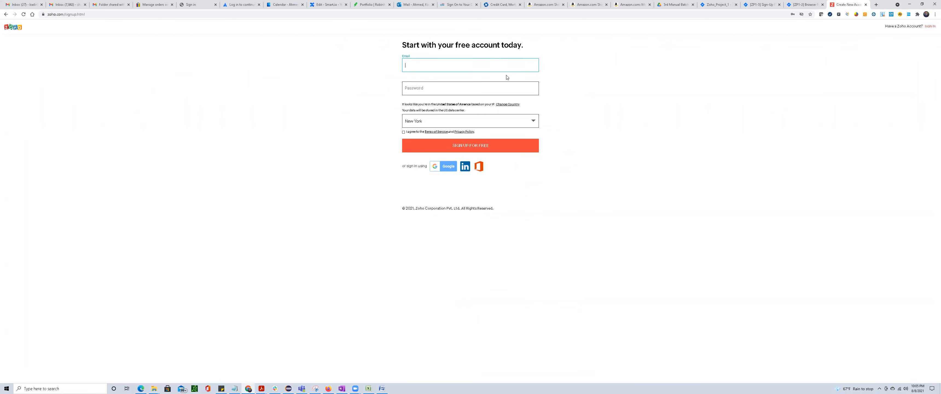
pyautogui.press('alt')
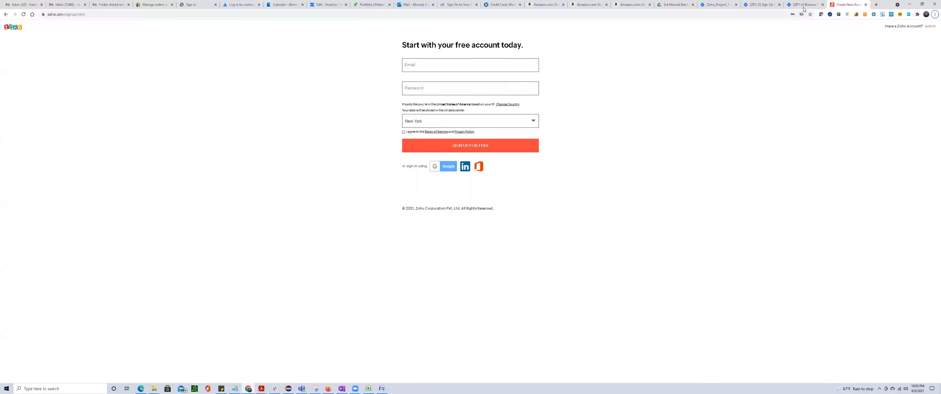
# Return to the Sign-Up Page Functionality story in Jira and copy its title, leaving the title field without changes.
pyautogui.click(803, 8)
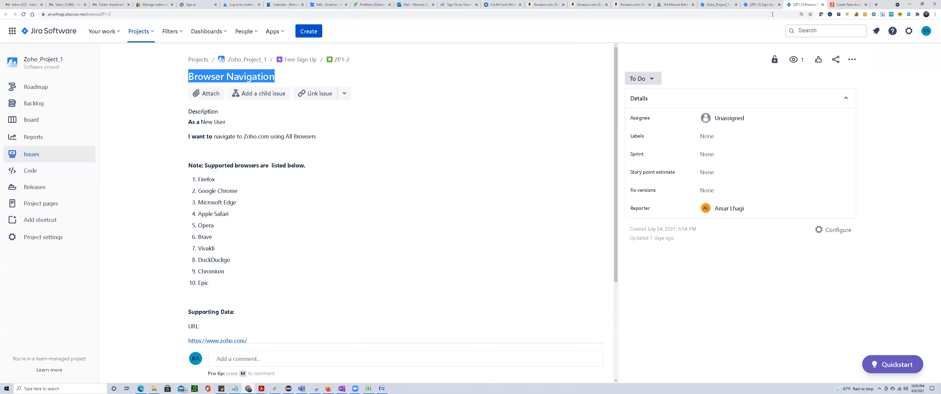
pyautogui.click(764, 8)
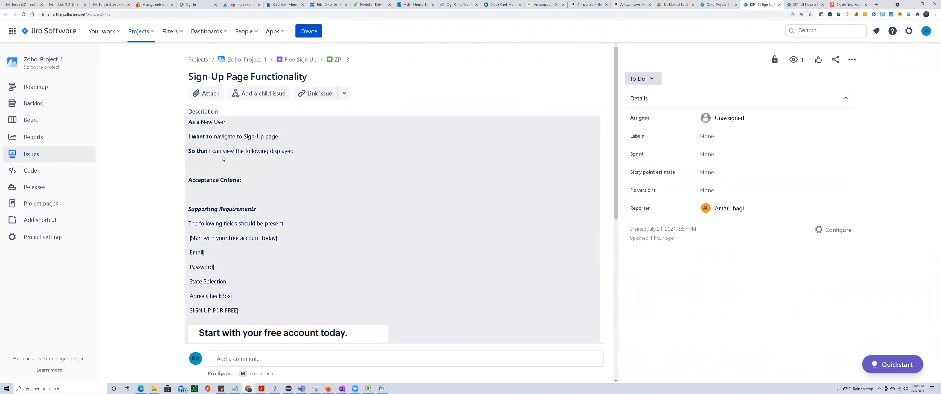
pyautogui.moveTo(200, 77); pyautogui.dragTo(168, 75)
pyautogui.click(299, 76)
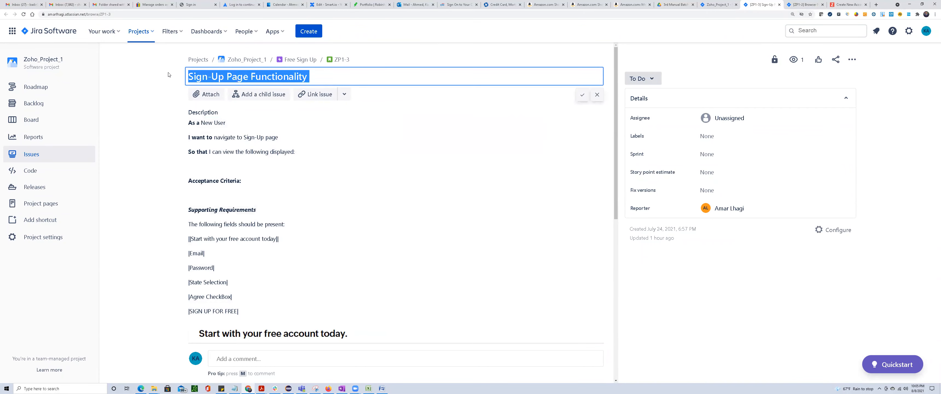
pyautogui.rightClick(198, 77)
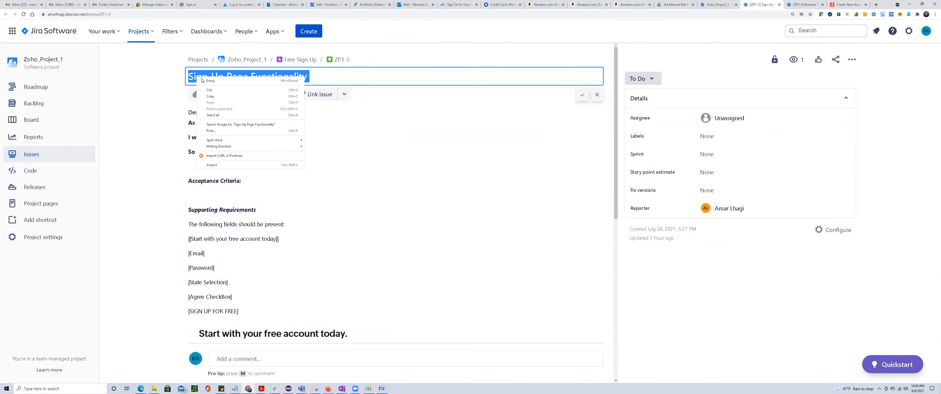
pyautogui.click(222, 98)
pyautogui.click(596, 95)
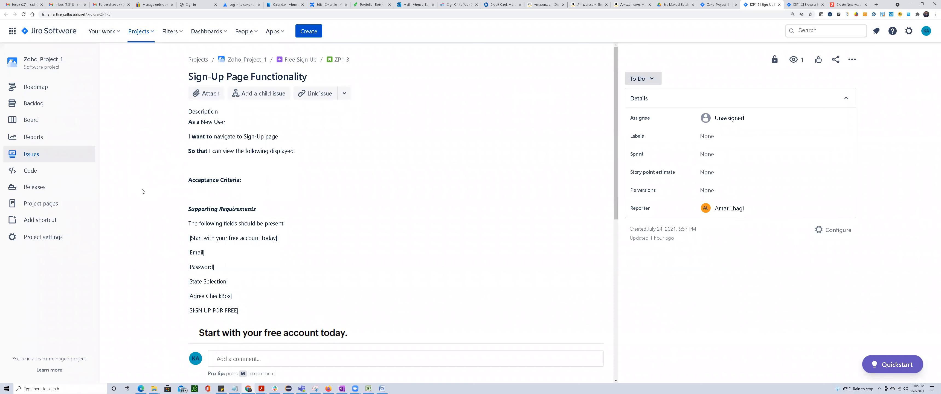
# Open the story's Create New Account - zoho.com link in a new tab, view the sign-up page, and close that tab.
pyautogui.scroll(-3, 147, 194)
pyautogui.scroll(-2, 147, 193)
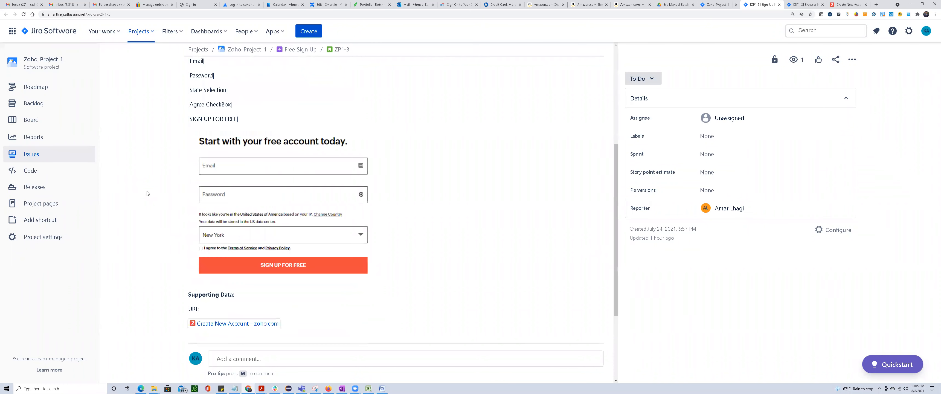
pyautogui.scroll(-1, 147, 193)
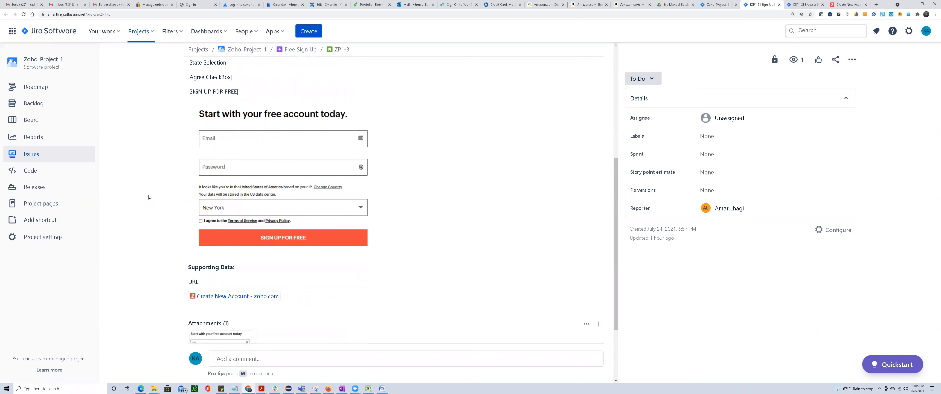
pyautogui.rightClick(213, 296)
pyautogui.click(235, 300)
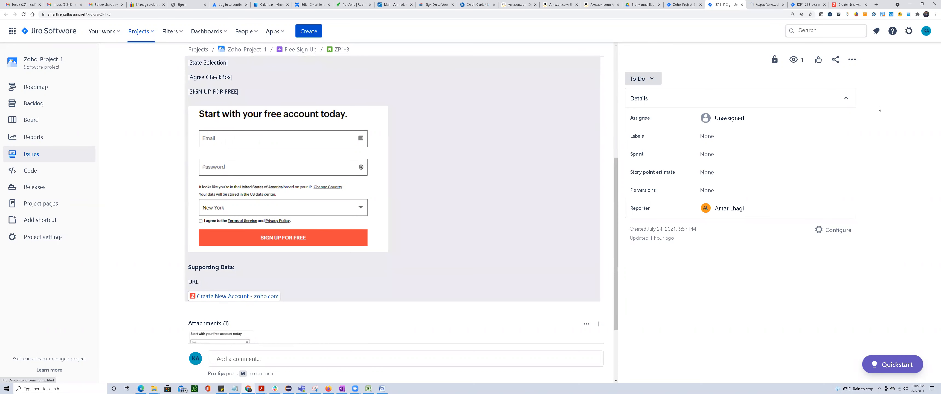
pyautogui.click(758, 6)
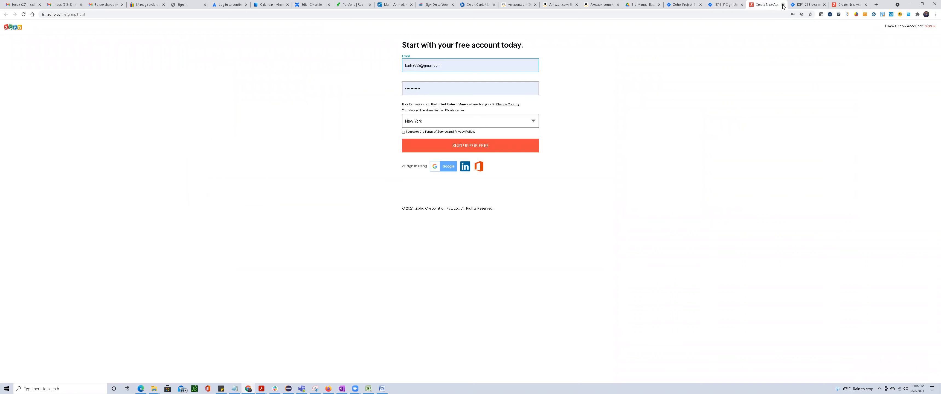
pyautogui.click(782, 5)
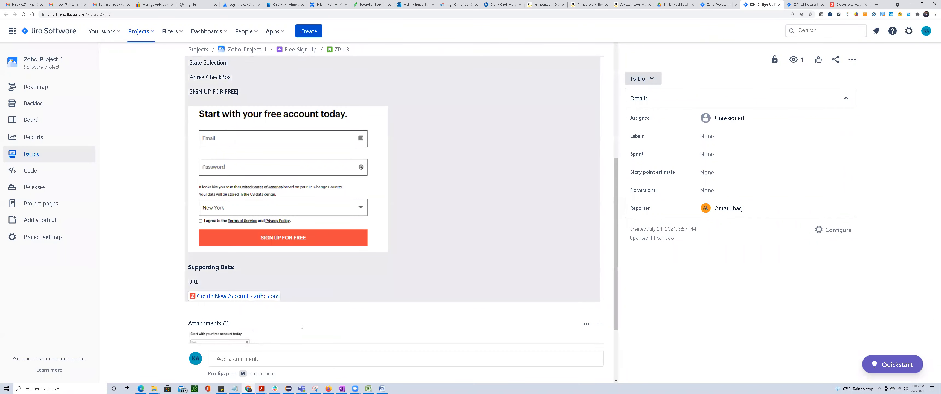
# Reopen the Create New Account link under Supporting Data in a new tab, check its page address, and return to the story.
pyautogui.scroll(6, 300, 326)
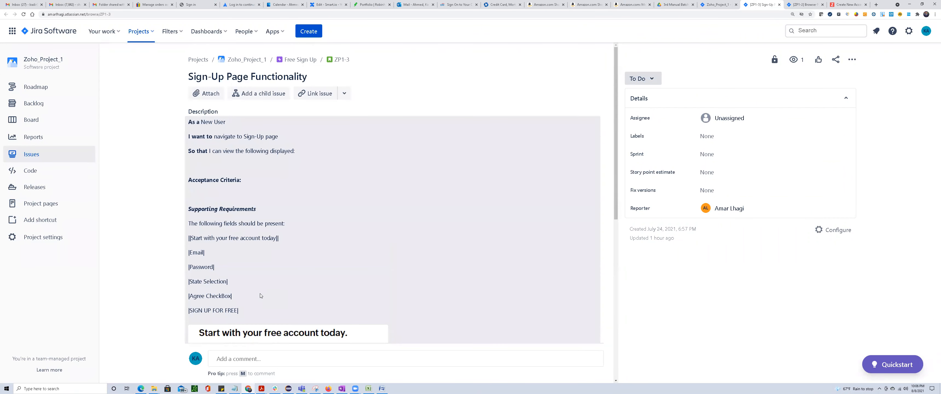
pyautogui.scroll(-8, 260, 294)
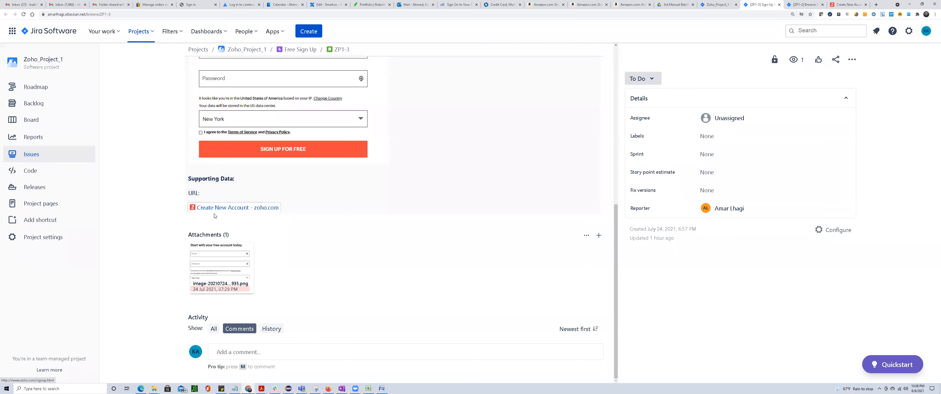
pyautogui.scroll(5, 215, 219)
pyautogui.scroll(-5, 213, 240)
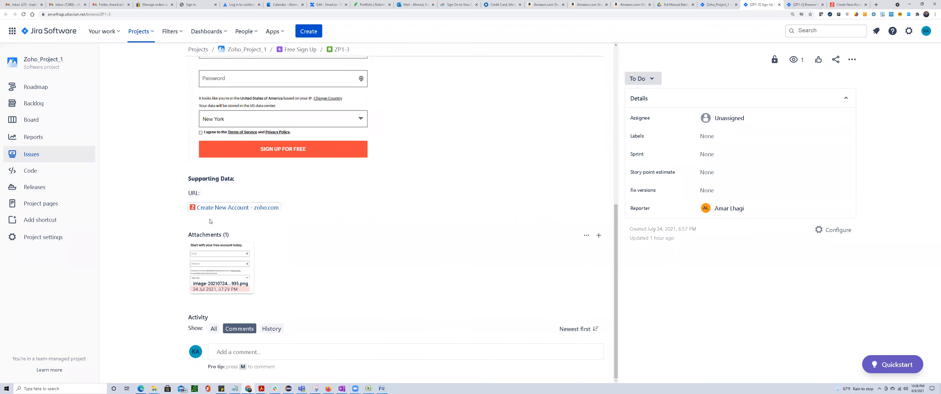
pyautogui.rightClick(217, 208)
pyautogui.click(229, 213)
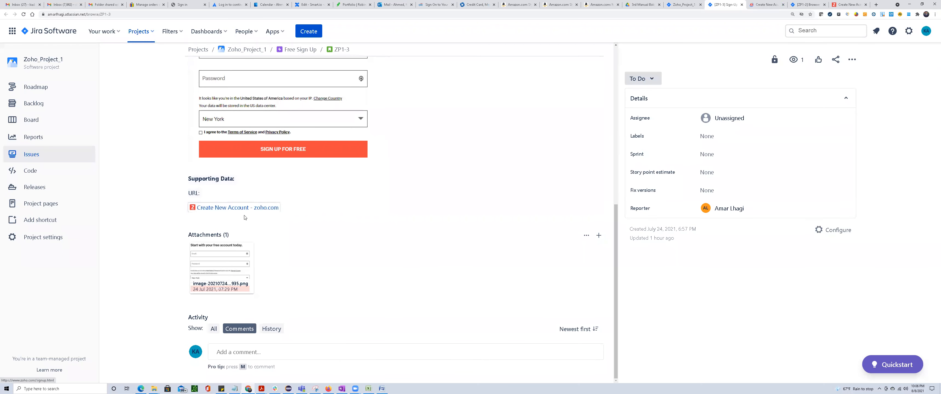
pyautogui.click(759, 7)
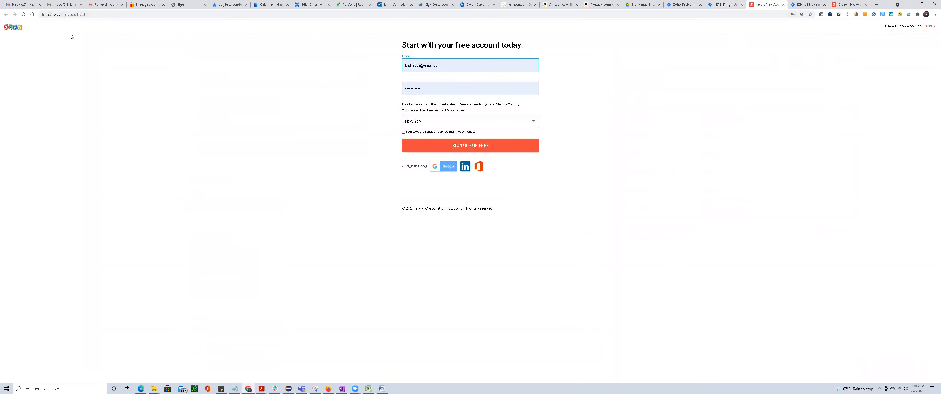
pyautogui.click(49, 14)
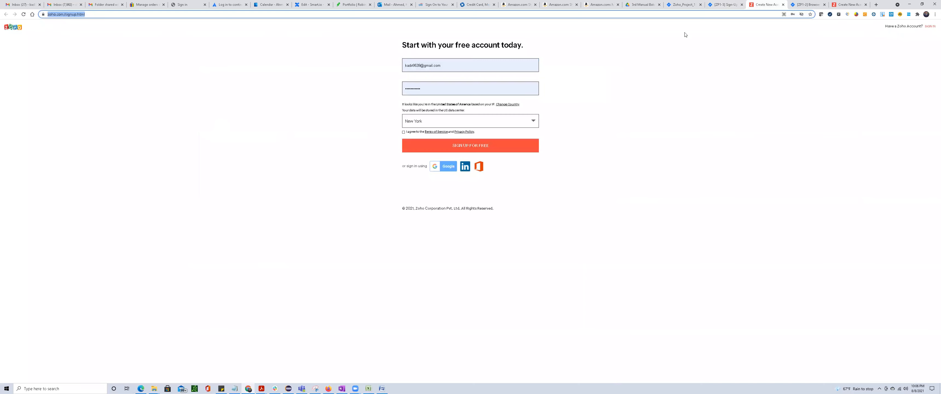
pyautogui.click(724, 5)
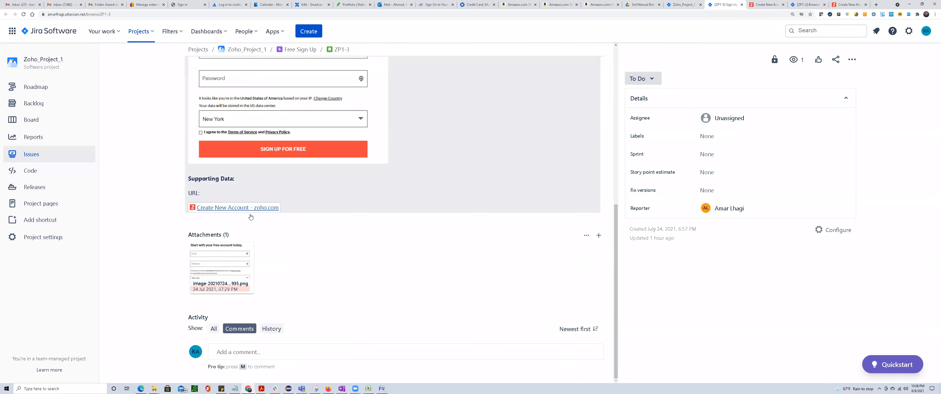
pyautogui.scroll(10, 329, 221)
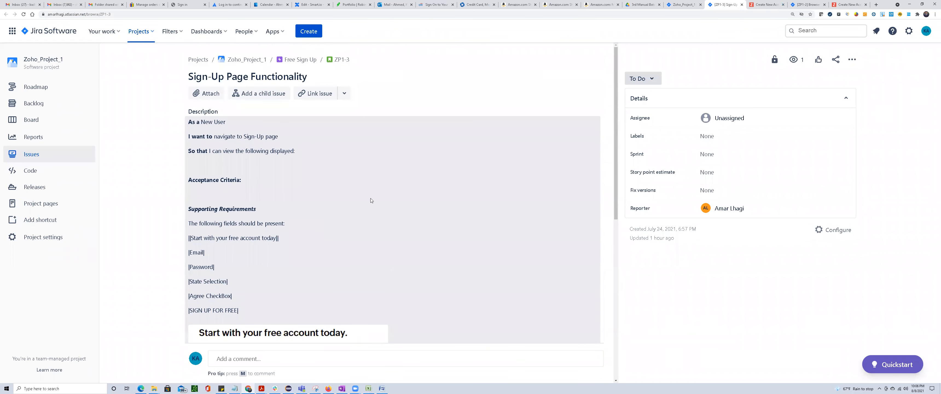
# Switch to the Excel test case sheet, hide rows 2 to 4 with the browser test cases, and return to the Jira story.
pyautogui.click(369, 388)
pyautogui.scroll(-2, 268, 275)
pyautogui.scroll(2, 267, 272)
pyautogui.moveTo(19, 104); pyautogui.dragTo(20, 255)
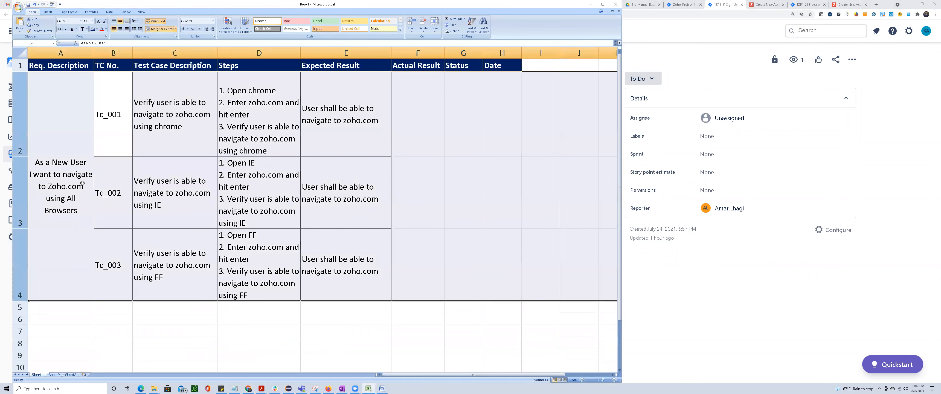
pyautogui.rightClick(63, 125)
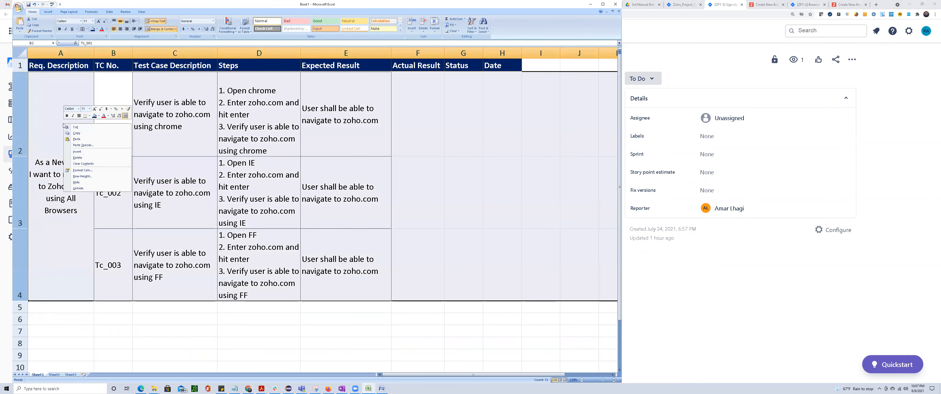
pyautogui.click(78, 182)
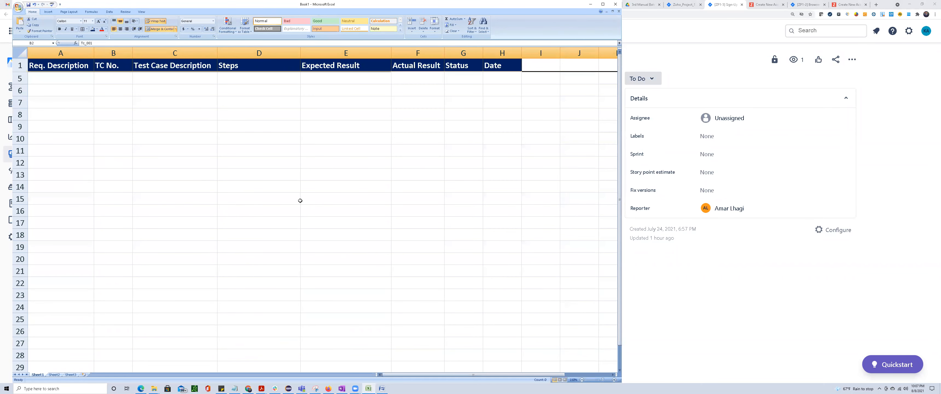
pyautogui.click(726, 333)
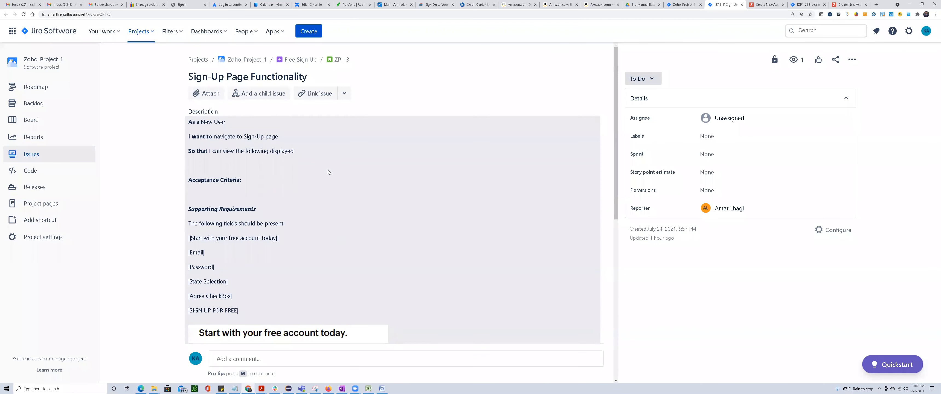
# Copy the Sign-Up Page Functionality story's "As a / I want to / So that" lines from Jira into Excel cell A5 under Req. Description.
pyautogui.moveTo(190, 76); pyautogui.dragTo(287, 95)
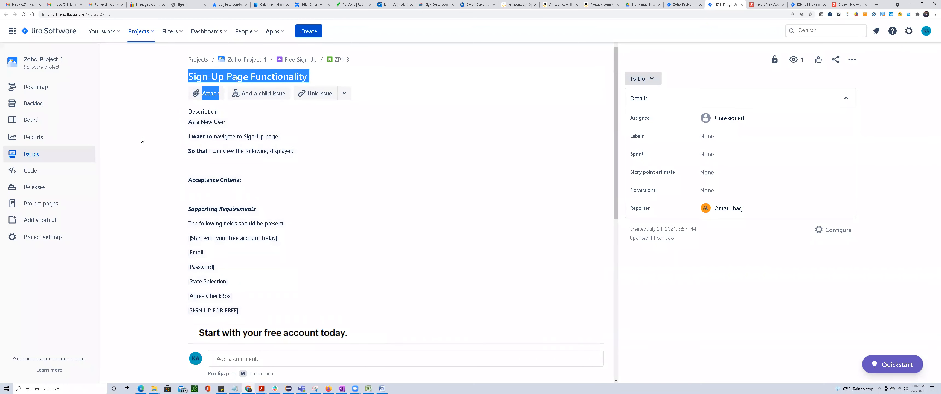
pyautogui.click(143, 140)
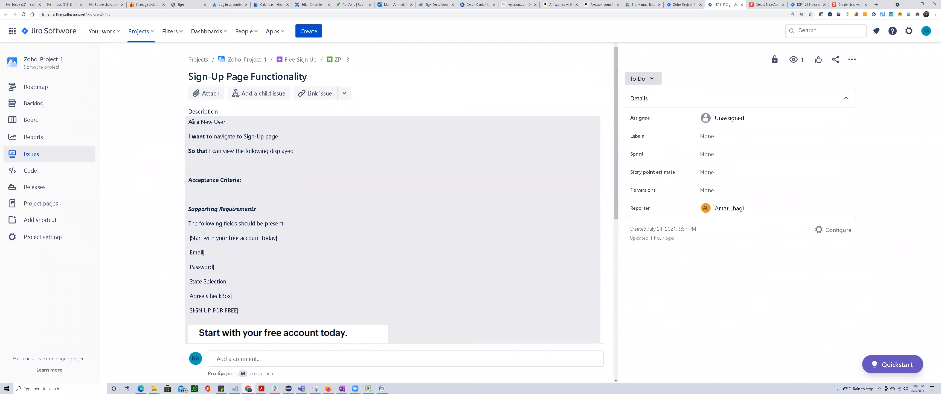
pyautogui.moveTo(189, 122); pyautogui.dragTo(244, 166)
pyautogui.rightClick(244, 136)
pyautogui.click(314, 141)
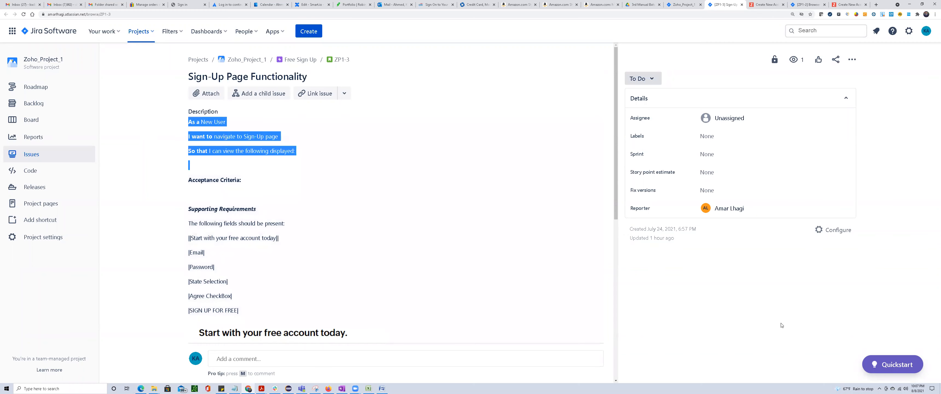
pyautogui.hotkey('alt', 'Tab')
pyautogui.click(54, 78)
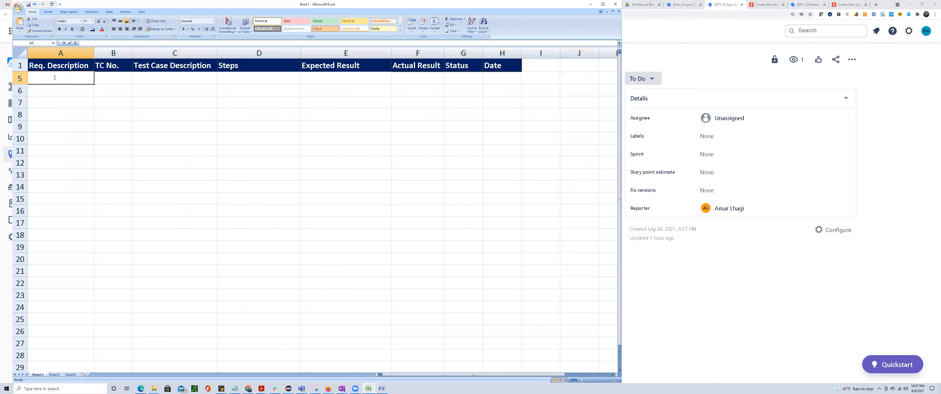
pyautogui.doubleClick(55, 84)
pyautogui.hotkey('ctrl', 'v')
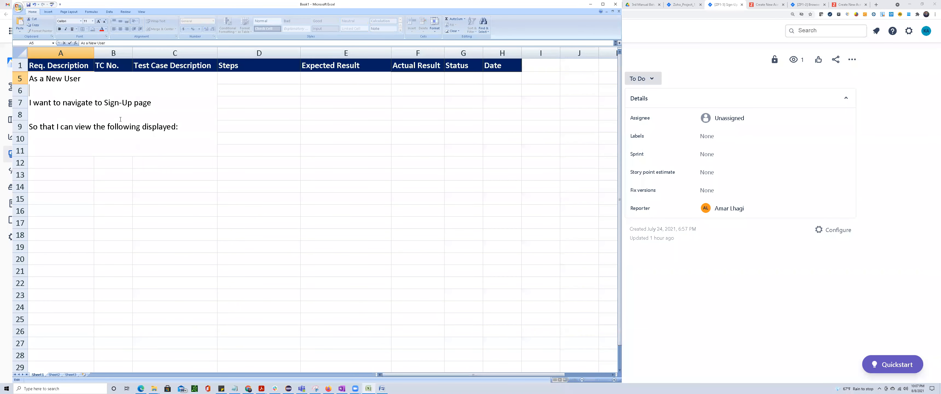
# Remove the blank lines between the As a, I want to and So that lines in cell A5.
pyautogui.press('Down')
pyautogui.press('Delete')
pyautogui.press('Down')
pyautogui.press('Delete')
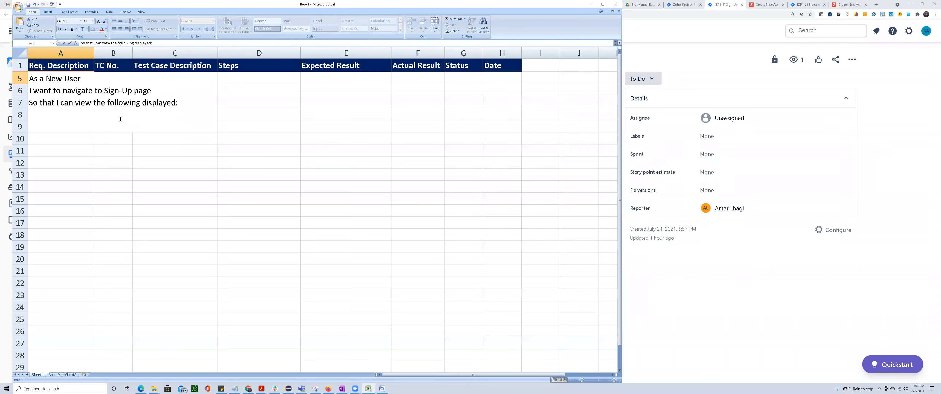
# Copy the required field list, from "Start with your free account today" to "SIGN UP FOR FREE", from Jira to the end of cell A5.
pyautogui.hotkey('alt', 'Tab')
pyautogui.moveTo(188, 238); pyautogui.dragTo(268, 320)
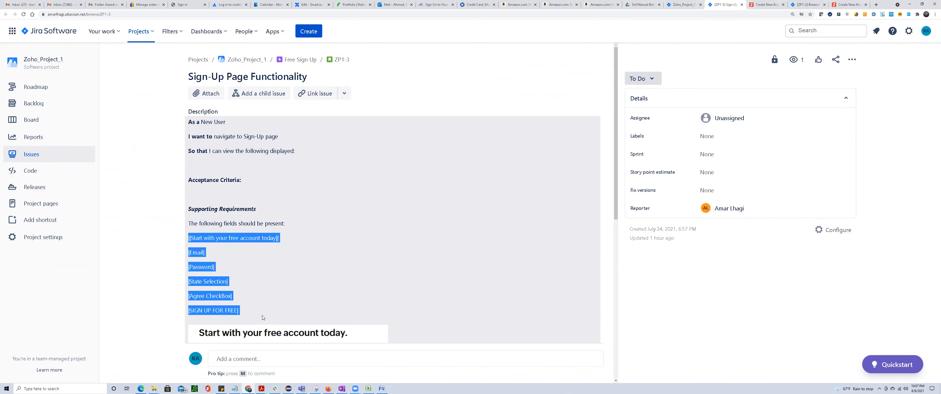
pyautogui.hotkey('alt', 'Tab')
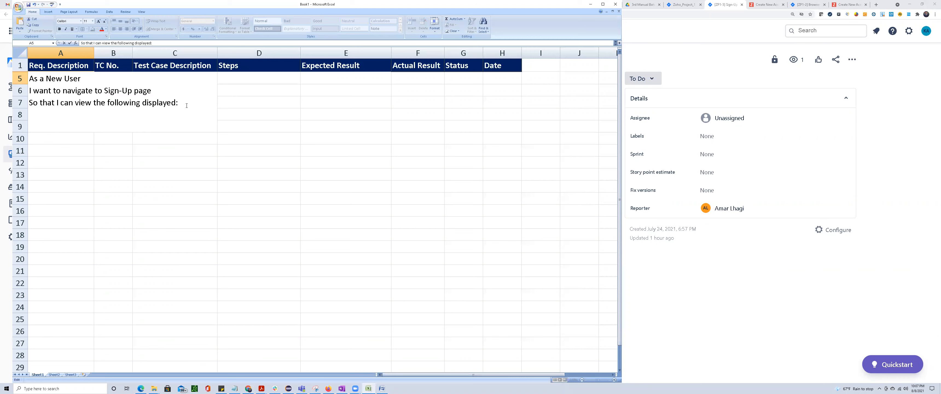
pyautogui.hotkey('ctrl', 'v')
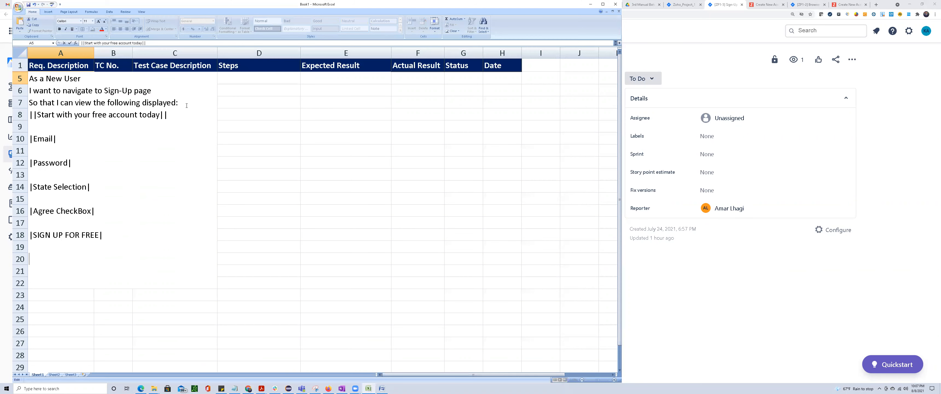
pyautogui.hotkey('alt', 'Return')
pyautogui.click(415, 183)
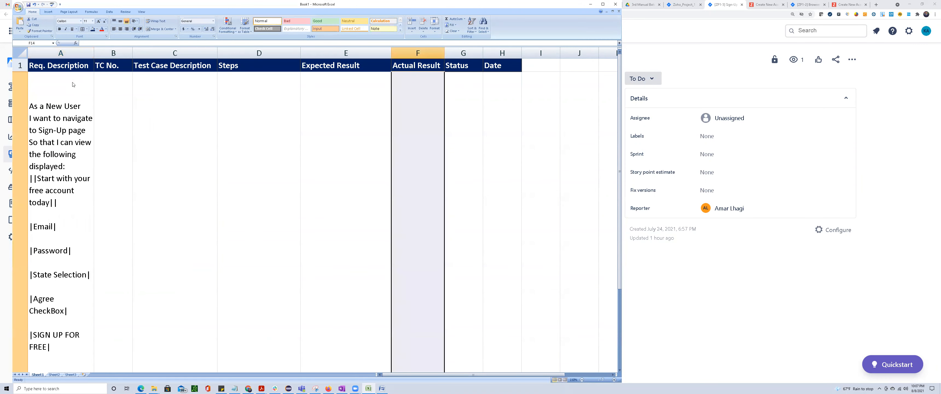
pyautogui.hotkey('ctrl', 'z')
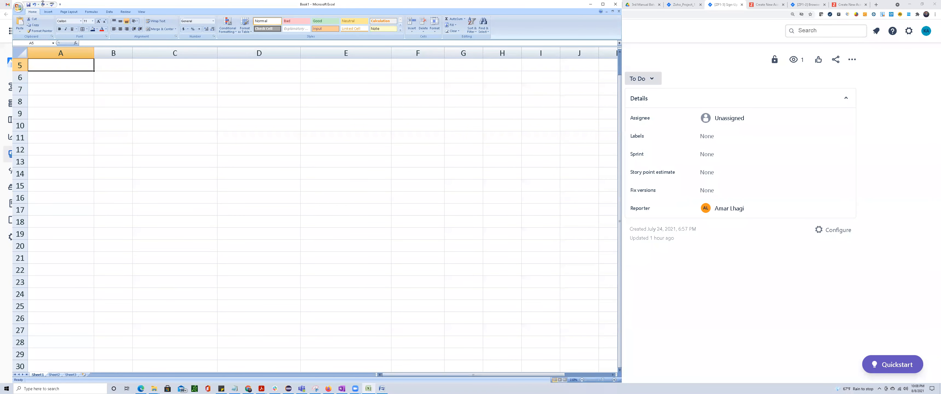
pyautogui.hotkey('ctrl', 'y')
# Widen the Req. Description column so its lines stop wrapping, and reduce the height of row 5.
pyautogui.moveTo(95, 53); pyautogui.dragTo(187, 53)
pyautogui.scroll(1, 65, 242)
pyautogui.keyDown('ctrl'); pyautogui.scroll(-2, 65, 241); pyautogui.keyUp('ctrl')
pyautogui.moveTo(23, 353); pyautogui.dragTo(21, 180)
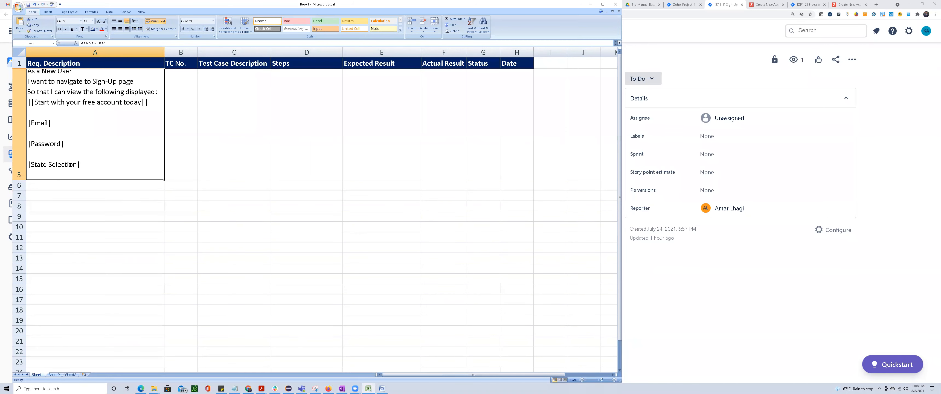
# Remove the blank lines between the listed sign-up fields and the trailing line in the requirement description cell A5.
pyautogui.doubleClick(55, 110)
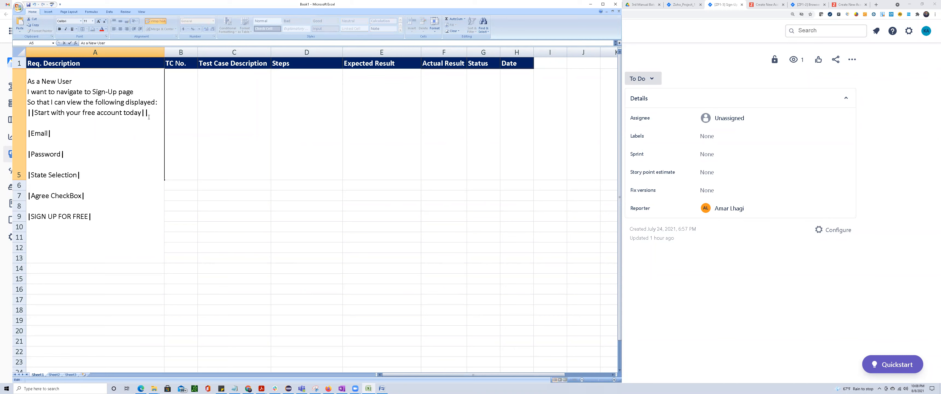
pyautogui.click(138, 123)
pyautogui.press('Delete')
pyautogui.press('Down')
pyautogui.press('Delete')
pyautogui.press('Down')
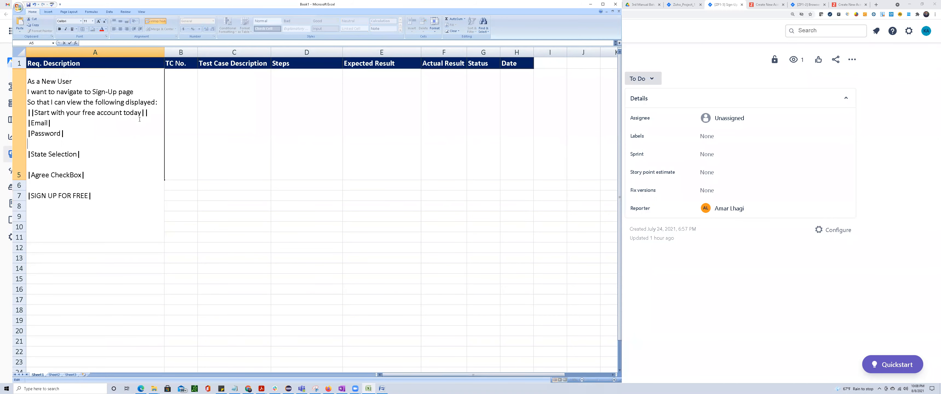
pyautogui.press('Delete')
pyautogui.press('Down')
pyautogui.press('Delete')
pyautogui.press('Down')
pyautogui.press('Delete')
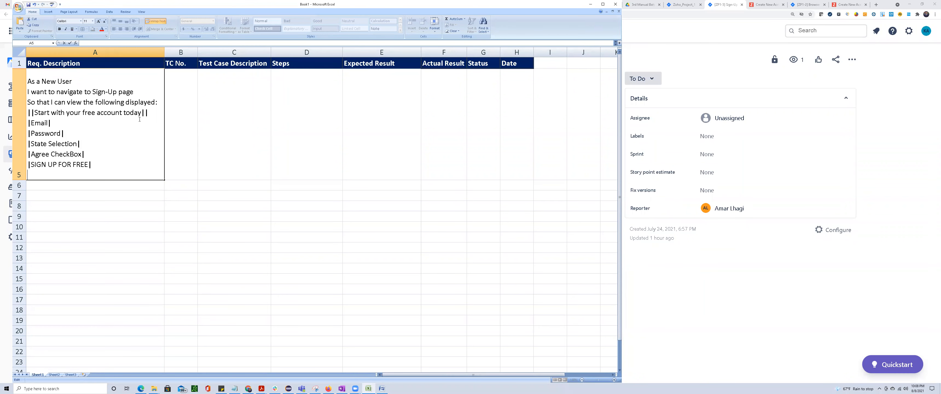
pyautogui.press('BackSpace')
pyautogui.click(114, 241)
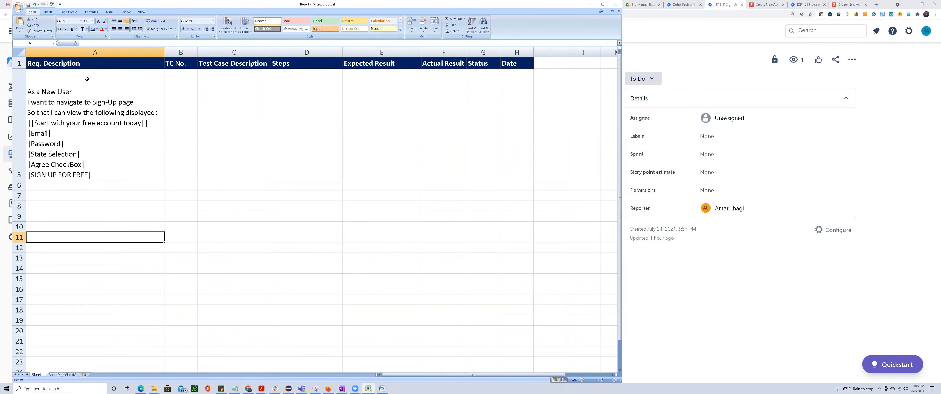
# Insert a column before Req. Description, title it "Req. No.", and give it the same header formatting.
pyautogui.click(72, 48)
pyautogui.rightClick(72, 48)
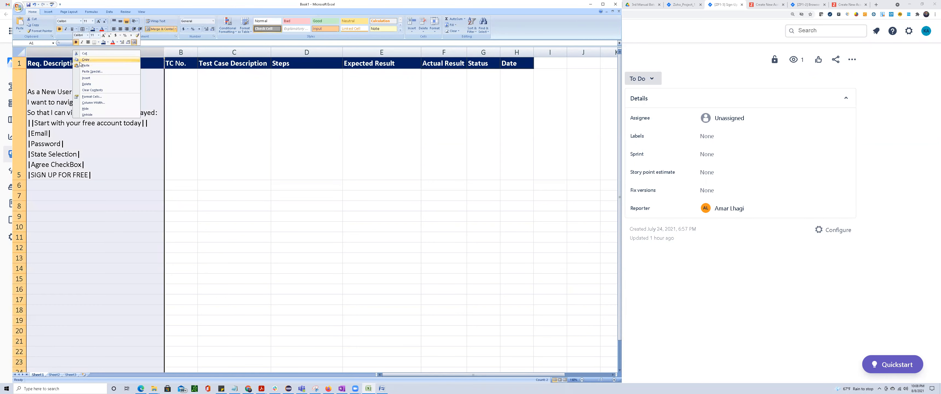
pyautogui.click(86, 77)
pyautogui.write('Req. No.')
pyautogui.click(92, 77)
pyautogui.click(95, 65)
pyautogui.click(40, 31)
pyautogui.click(42, 63)
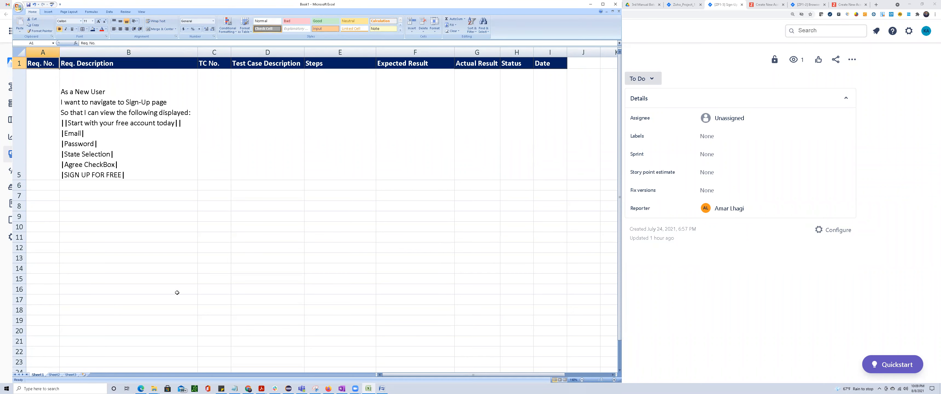
pyautogui.click(127, 275)
# Look up the story's key in Jira, enter ZP1-3 in cell A5 under Req. No., and middle-align it vertically.
pyautogui.hotkey('alt', 'Tab')
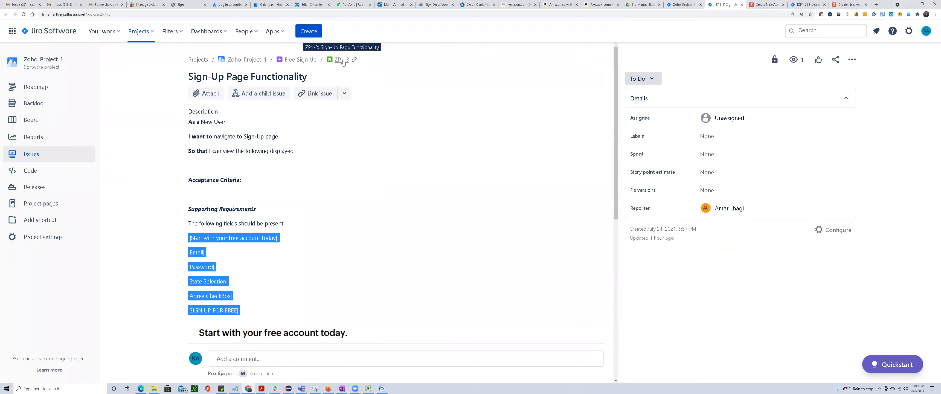
pyautogui.rightClick(343, 62)
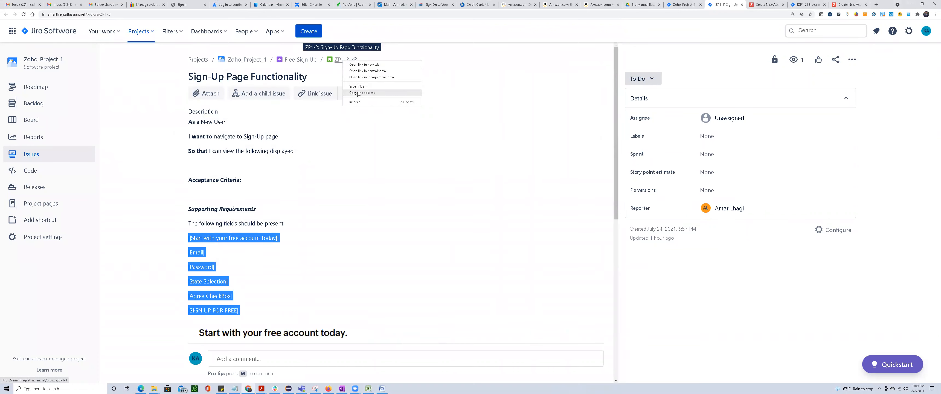
pyautogui.click(540, 135)
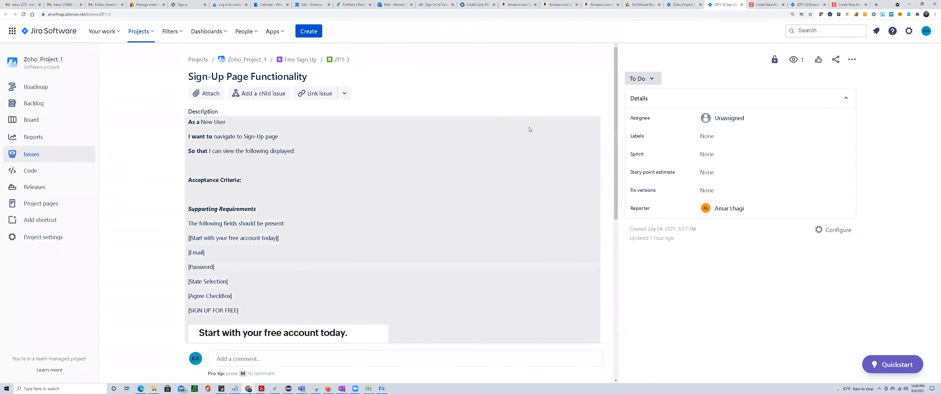
pyautogui.hotkey('alt', 'Tab')
pyautogui.click(43, 146)
pyautogui.write('ZP1-3')
pyautogui.press('Return')
pyautogui.click(43, 146)
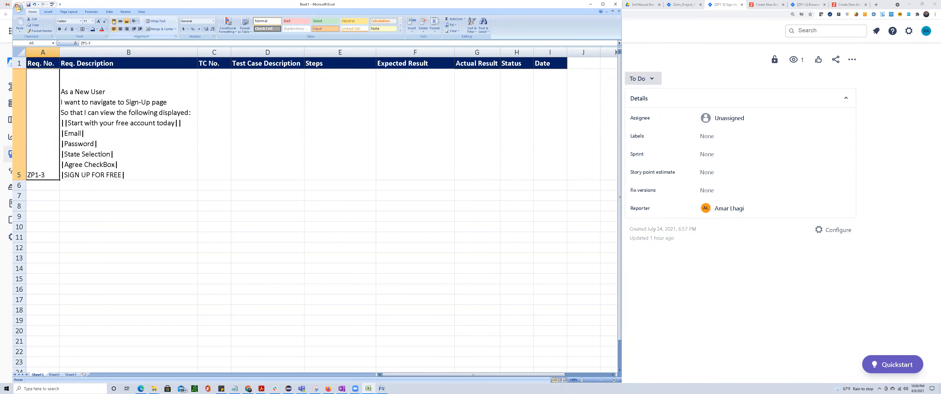
pyautogui.click(120, 21)
pyautogui.click(171, 259)
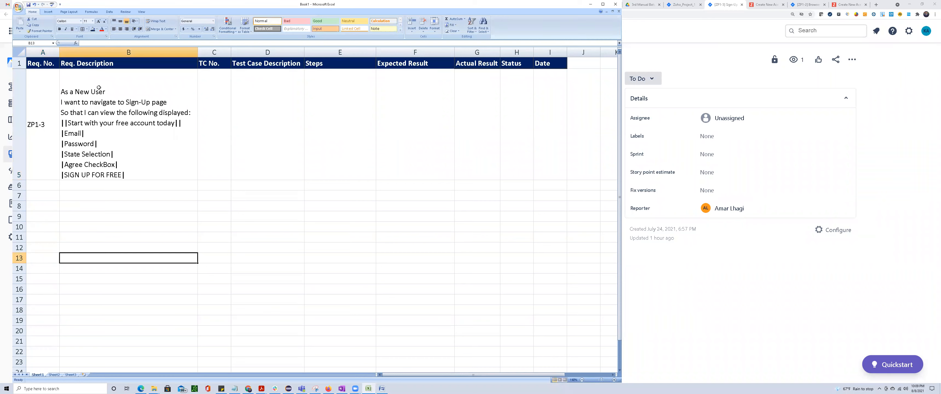
# Enter TC_001 as the test case number in cell C5 and middle-align it vertically.
pyautogui.click(221, 78)
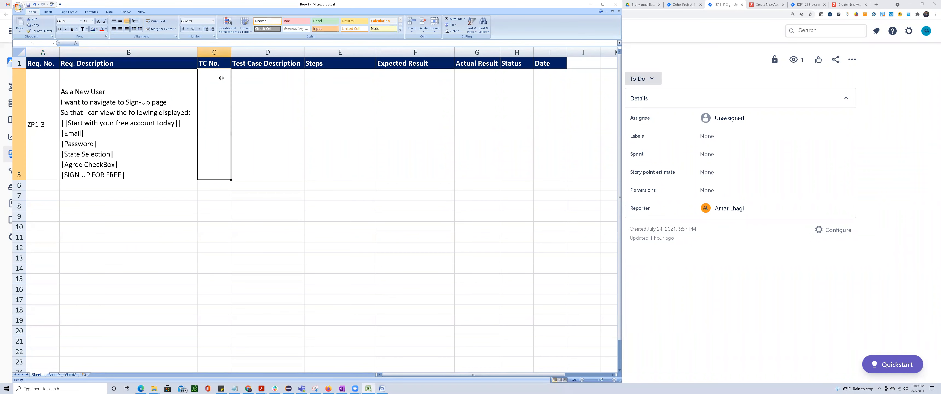
pyautogui.doubleClick(210, 79)
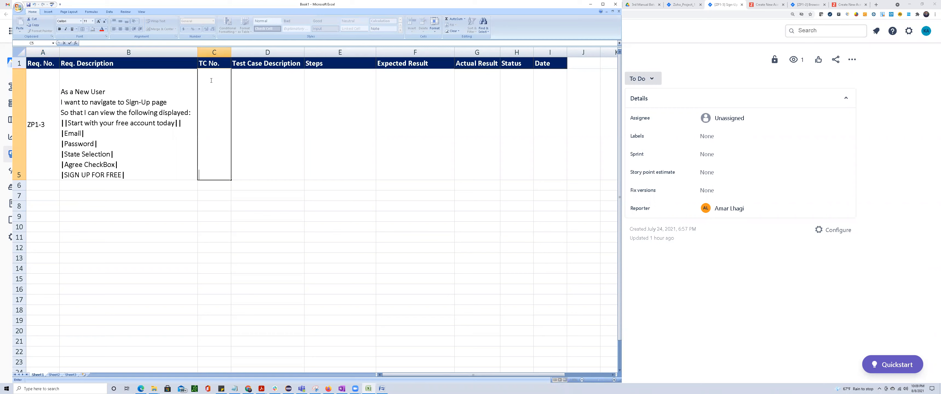
pyautogui.write('TC_001')
pyautogui.press('Return')
pyautogui.click(211, 80)
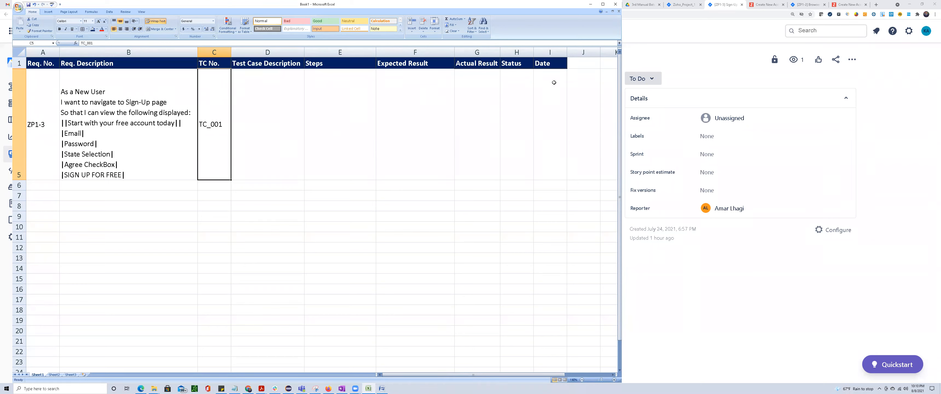
# Switch to Jira, check the roadmap and the story's Supporting Data, and open the Create New Account page to copy its address.
pyautogui.click(652, 33)
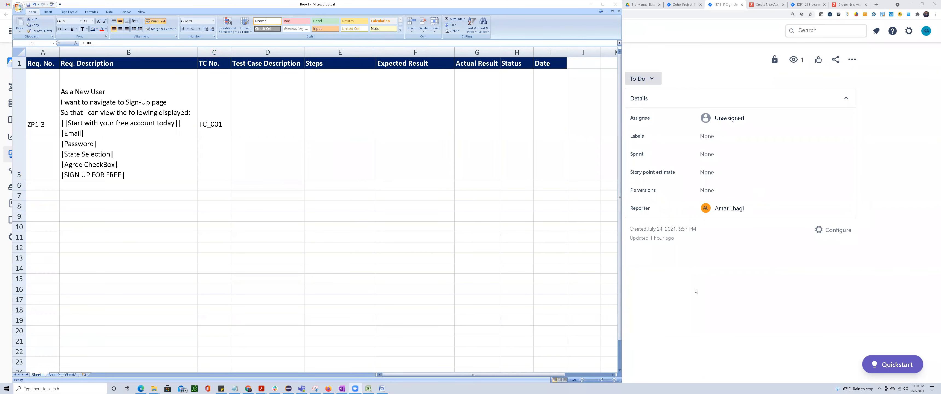
pyautogui.click(702, 265)
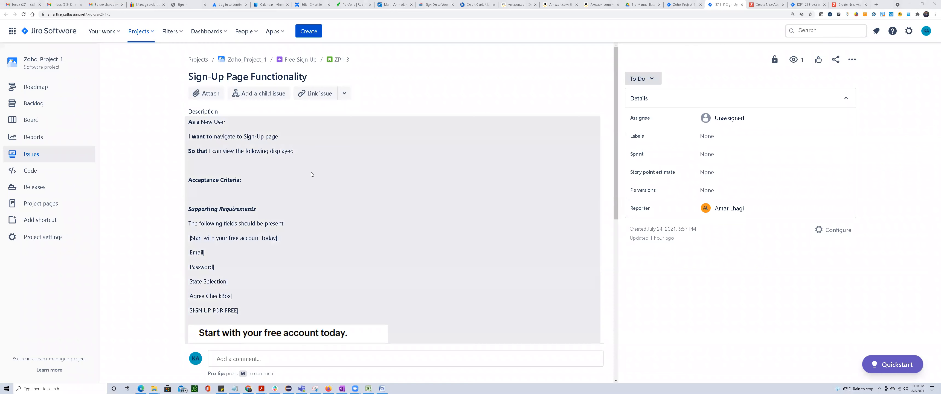
pyautogui.click(684, 6)
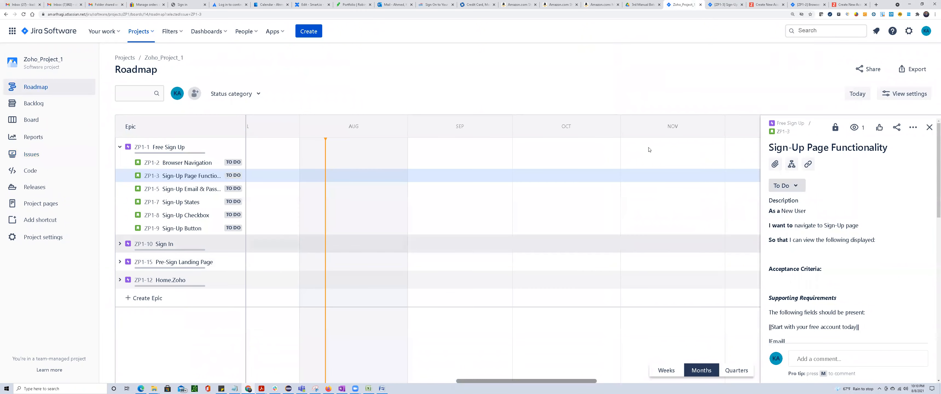
pyautogui.click(724, 4)
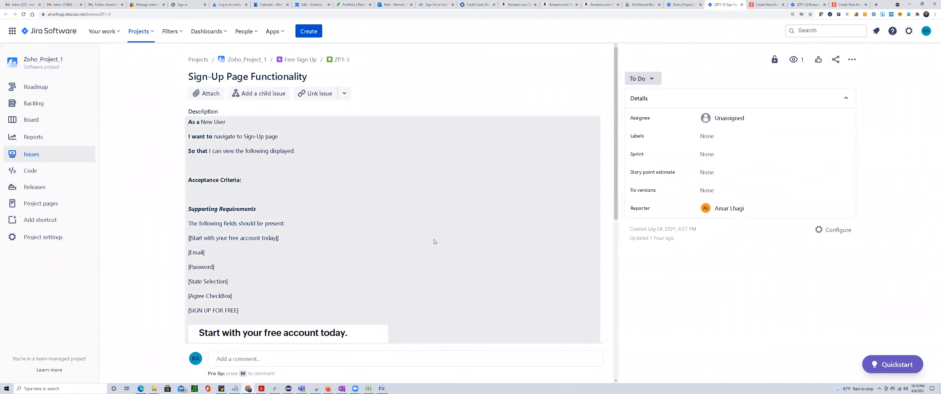
pyautogui.scroll(-9, 283, 234)
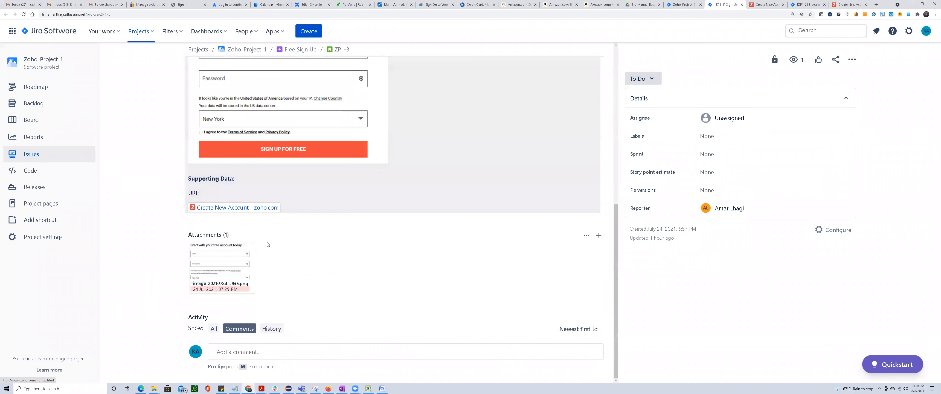
pyautogui.click(766, 5)
pyautogui.click(368, 388)
pyautogui.doubleClick(260, 95)
pyautogui.write('Verify user is able to navigate to')
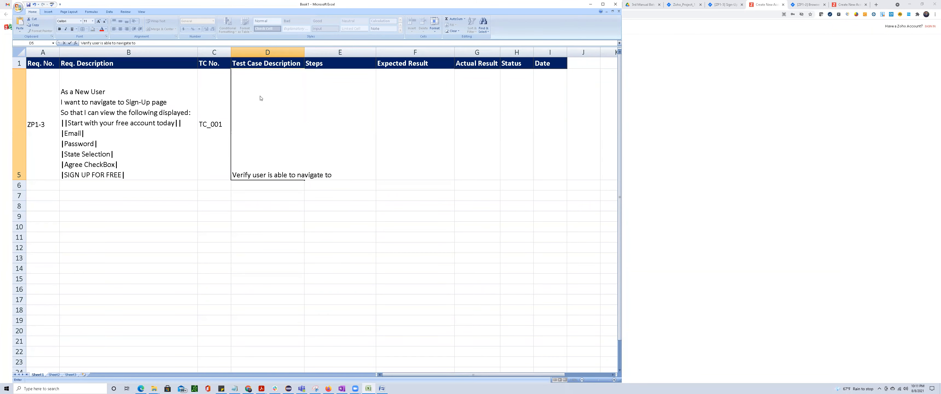
pyautogui.write('https://www.zoho.com/signup.html')
pyautogui.press('Return')
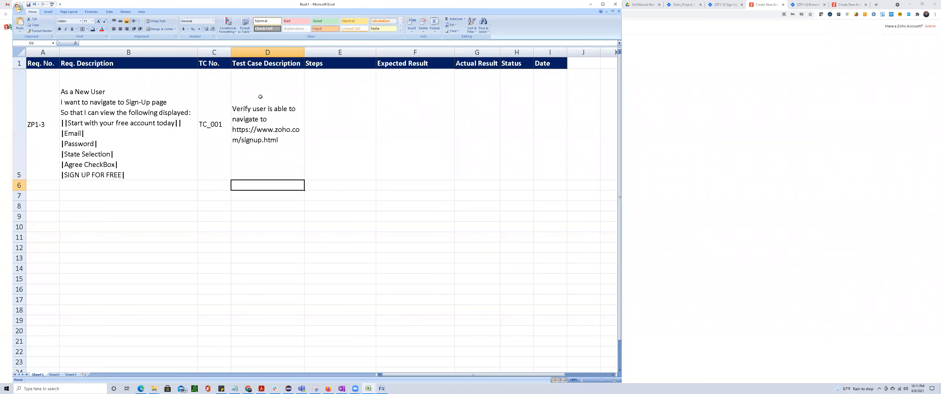
# Unhide the hidden rows 2 to 4 of the test case sheet to bring back the earlier browser test cases.
pyautogui.click(326, 80)
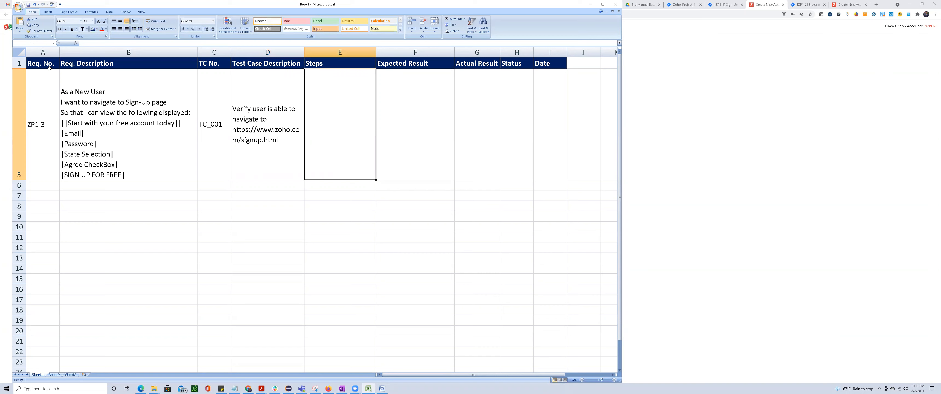
pyautogui.click(19, 52)
pyautogui.rightClick(113, 124)
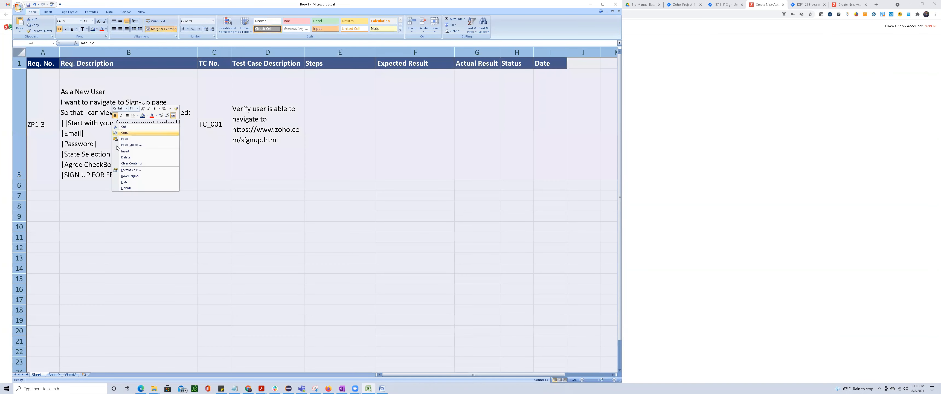
pyautogui.click(126, 188)
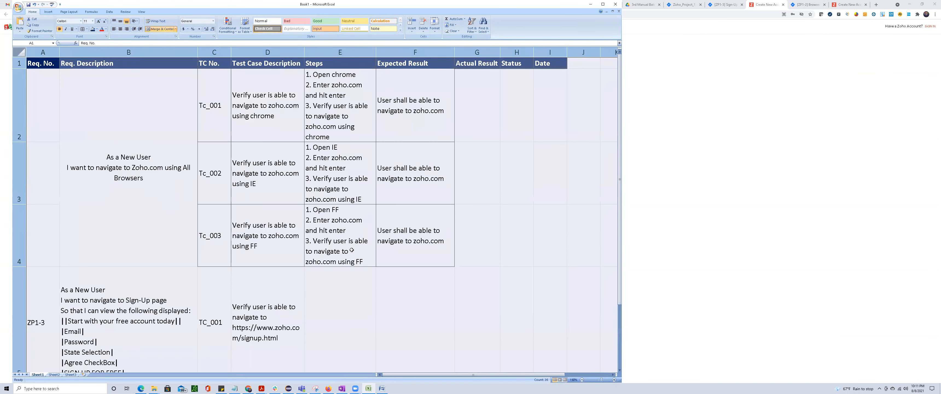
pyautogui.click(324, 269)
# Copy the Chrome test steps from cell E2 into cell E5 as the basis for the ZP1-3 steps.
pyautogui.click(329, 99)
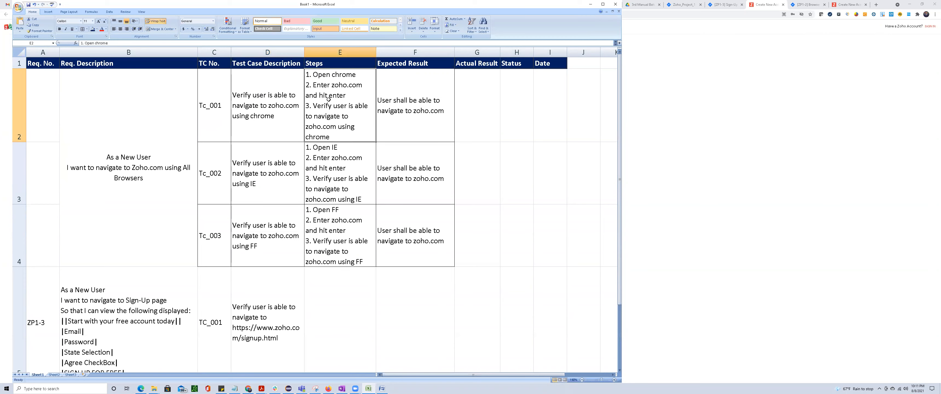
pyautogui.hotkey('ctrl', 'c')
pyautogui.scroll(-2, 323, 121)
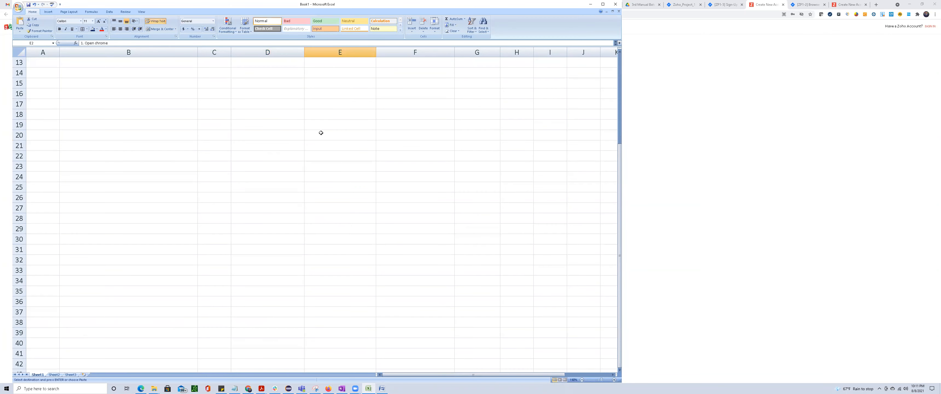
pyautogui.scroll(2, 323, 143)
pyautogui.scroll(-1, 324, 154)
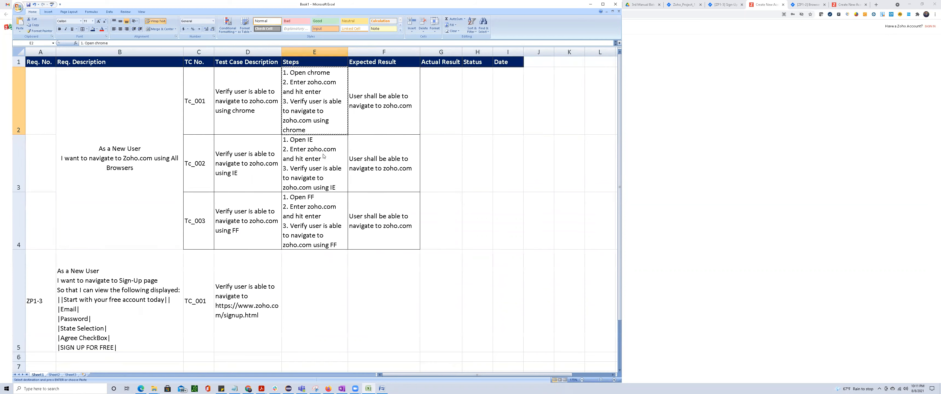
pyautogui.click(325, 270)
pyautogui.hotkey('ctrl', 'v')
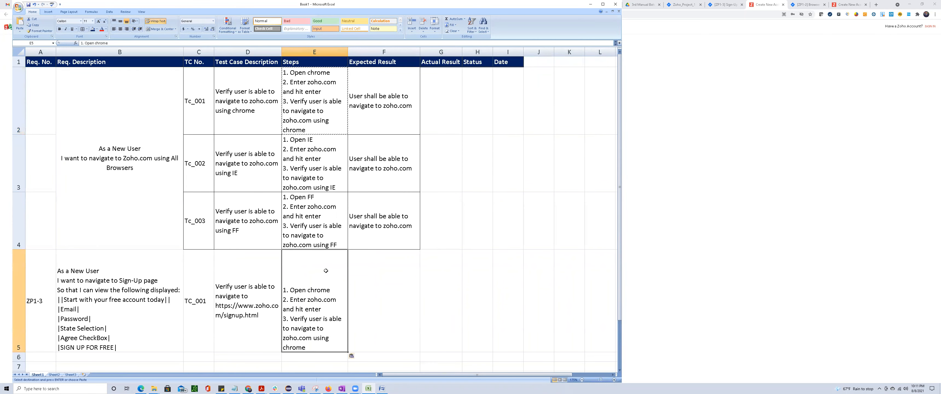
pyautogui.doubleClick(314, 320)
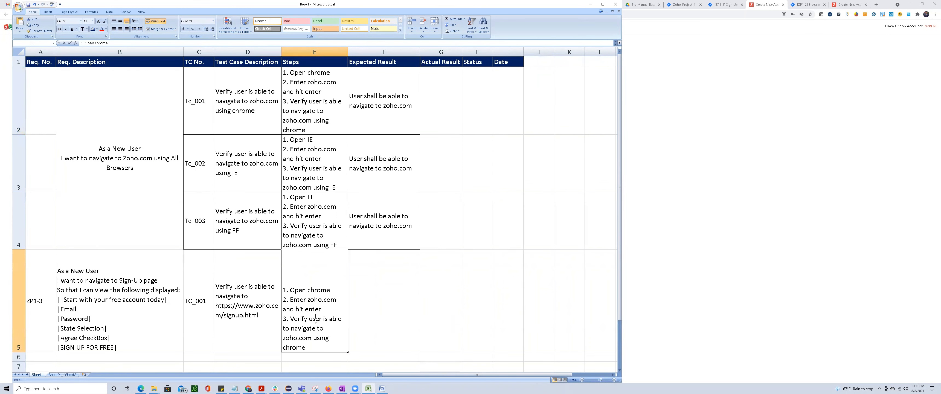
pyautogui.click(227, 306)
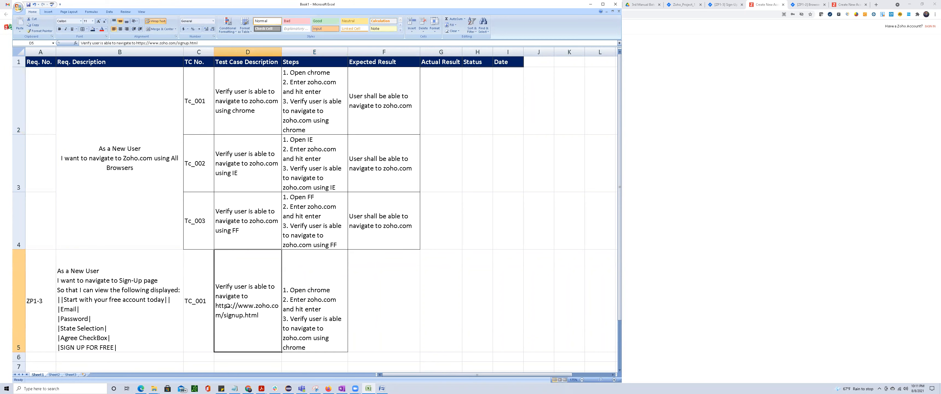
pyautogui.moveTo(137, 43); pyautogui.dragTo(197, 42)
pyautogui.click(328, 326)
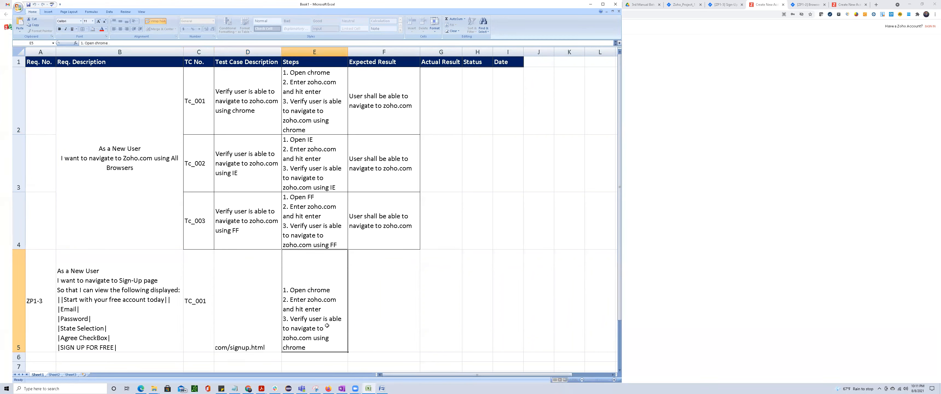
pyautogui.doubleClick(305, 327)
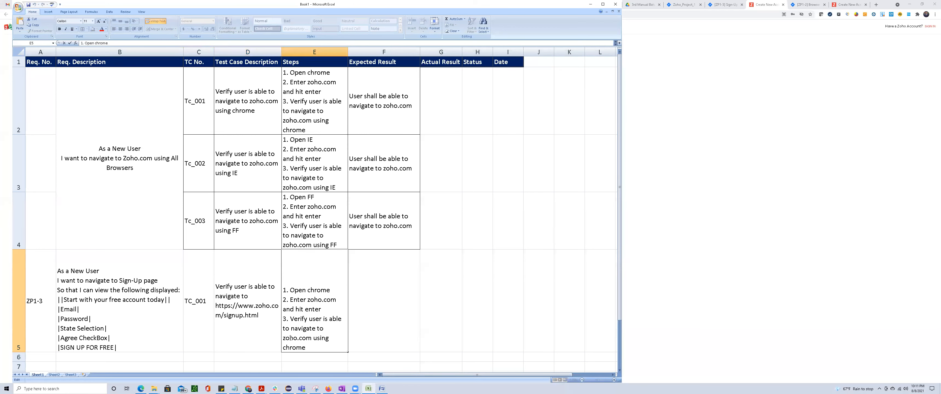
pyautogui.moveTo(283, 339); pyautogui.dragTo(329, 350)
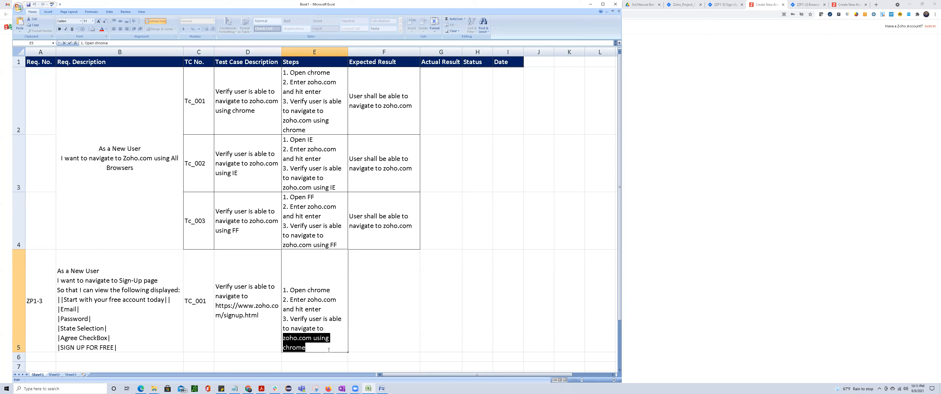
pyautogui.hotkey('ctrl', 'v')
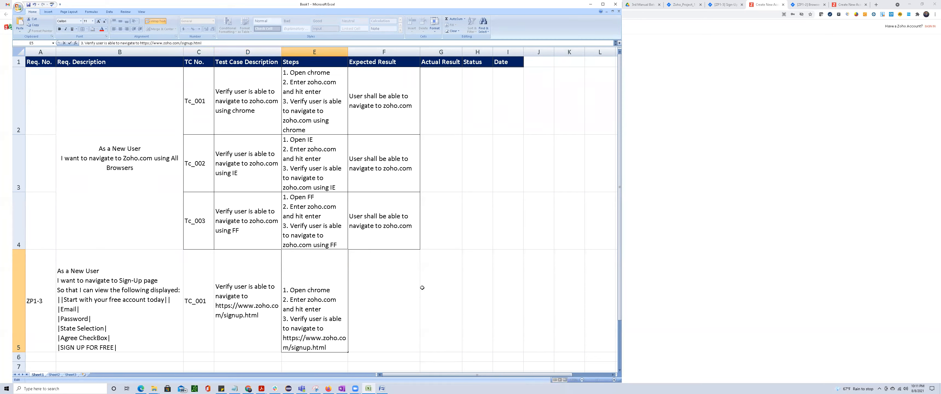
pyautogui.click(527, 301)
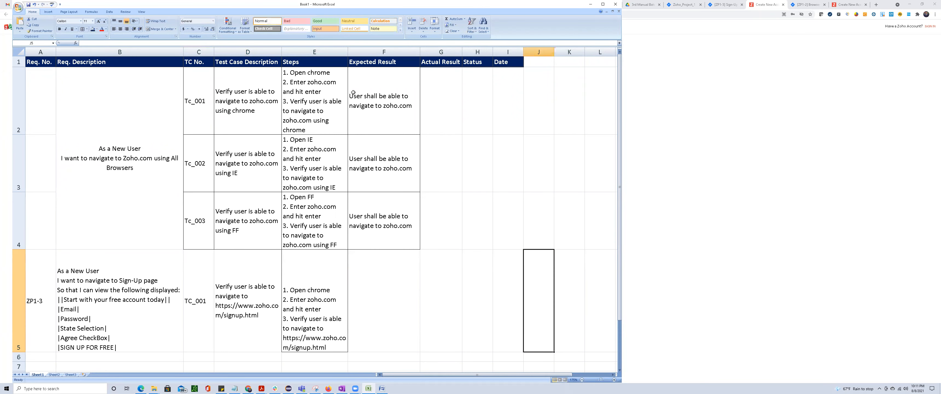
# Widen the Steps column slightly and reduce the height of row 5 to fit its text.
pyautogui.moveTo(348, 50); pyautogui.dragTo(364, 49)
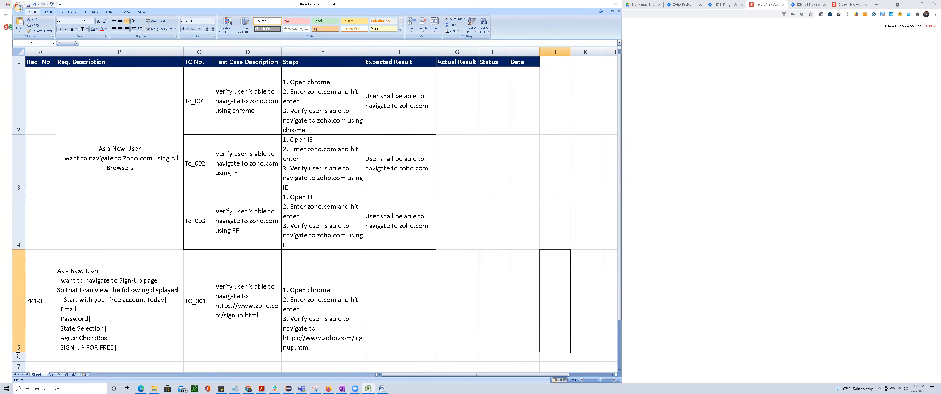
pyautogui.moveTo(18, 351); pyautogui.dragTo(19, 344)
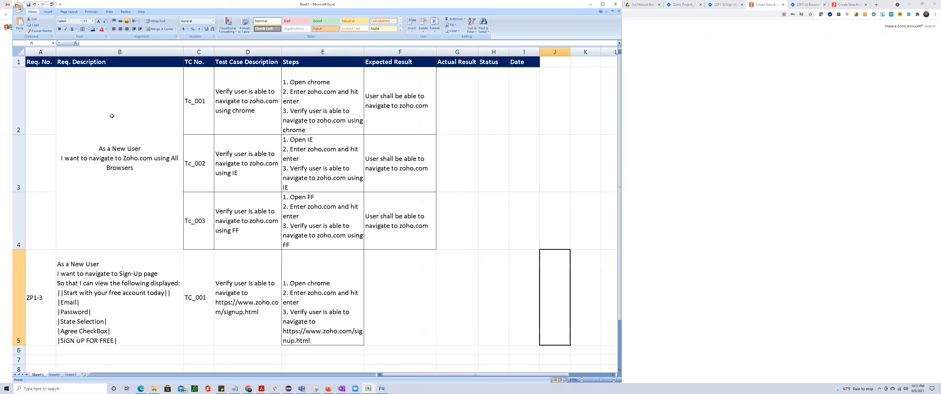
# Examine the "All Browsers" wording of the first requirement description in B2 against the ZP1-3 requirement and its steps in E5.
pyautogui.click(117, 134)
pyautogui.doubleClick(171, 158)
pyautogui.moveTo(171, 158); pyautogui.dragTo(177, 166)
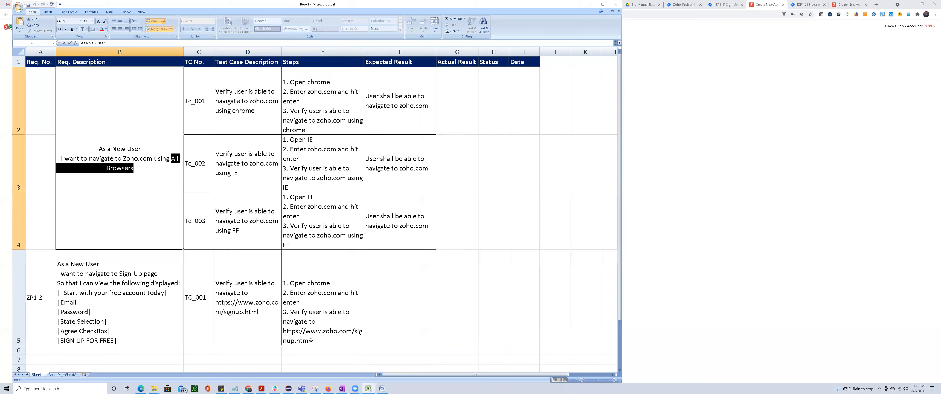
pyautogui.click(286, 320)
pyautogui.click(103, 298)
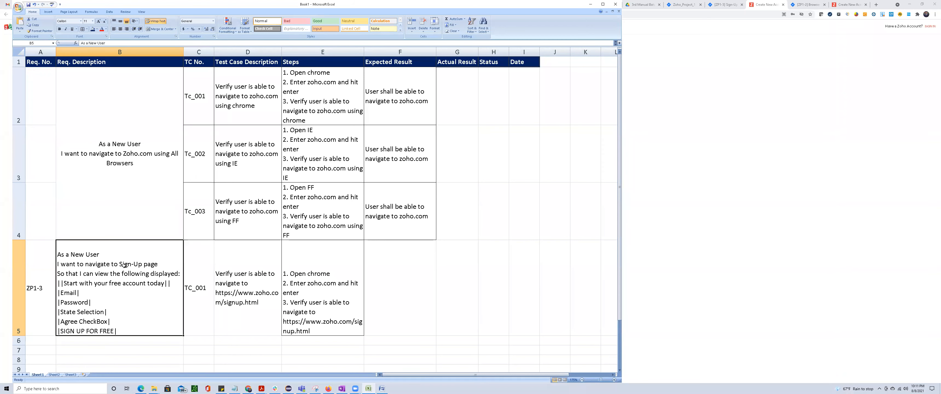
pyautogui.click(145, 148)
pyautogui.doubleClick(129, 158)
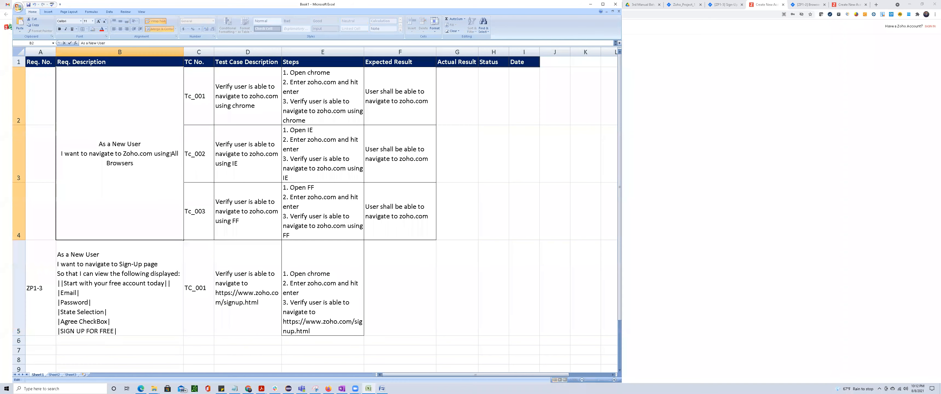
pyautogui.moveTo(171, 154); pyautogui.dragTo(176, 181)
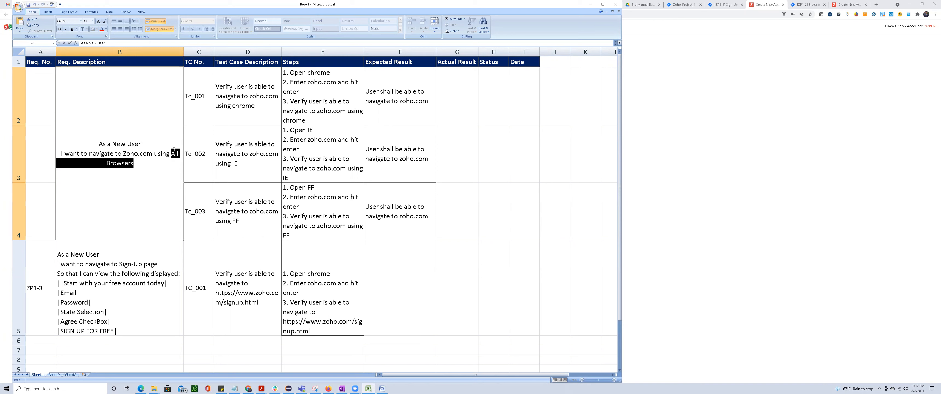
pyautogui.click(333, 268)
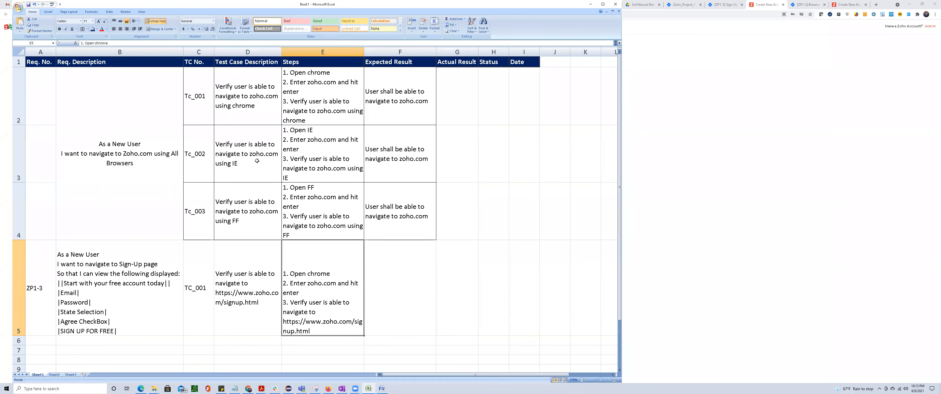
pyautogui.click(87, 260)
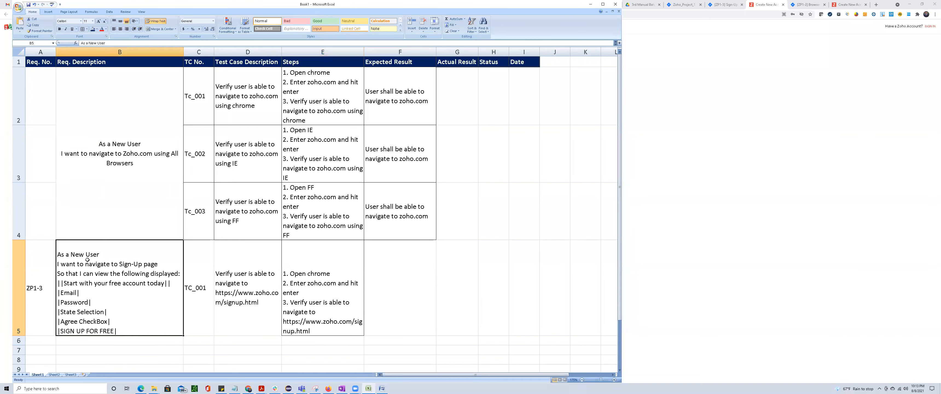
pyautogui.click(88, 285)
pyautogui.click(261, 288)
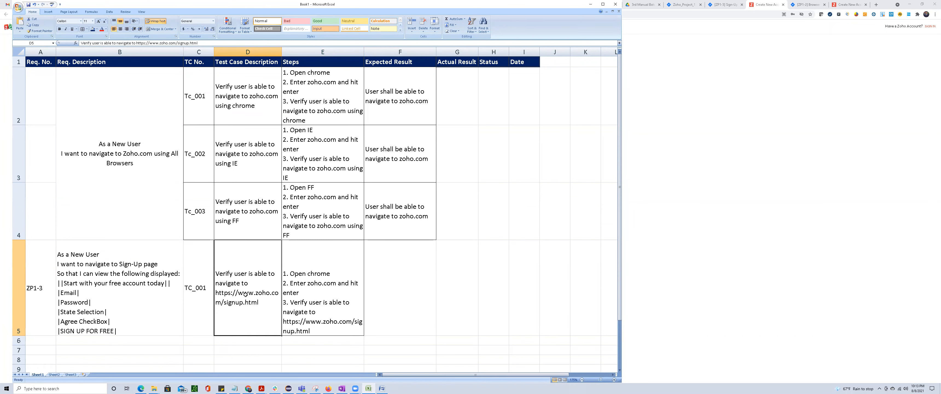
pyautogui.click(311, 281)
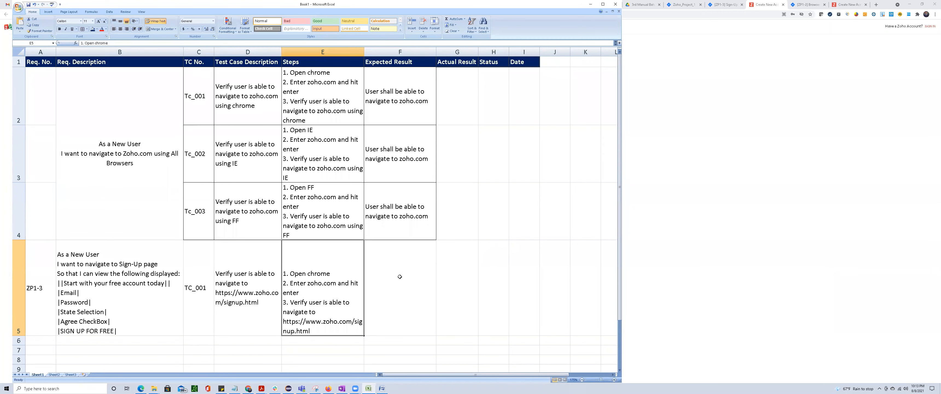
# Copy the expected result from cell F2 into cell F5 as the basis for the ZP1-3 test case.
pyautogui.click(413, 97)
pyautogui.hotkey('ctrl', 'c')
pyautogui.click(386, 274)
pyautogui.hotkey('ctrl', 'v')
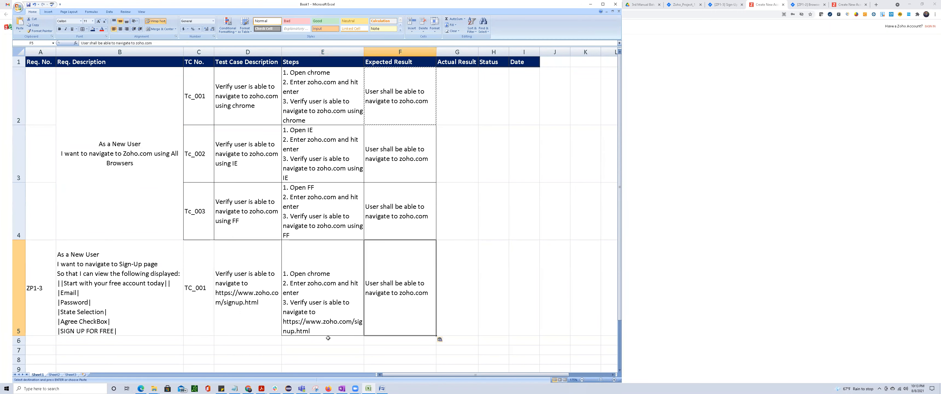
pyautogui.click(311, 325)
pyautogui.doubleClick(290, 321)
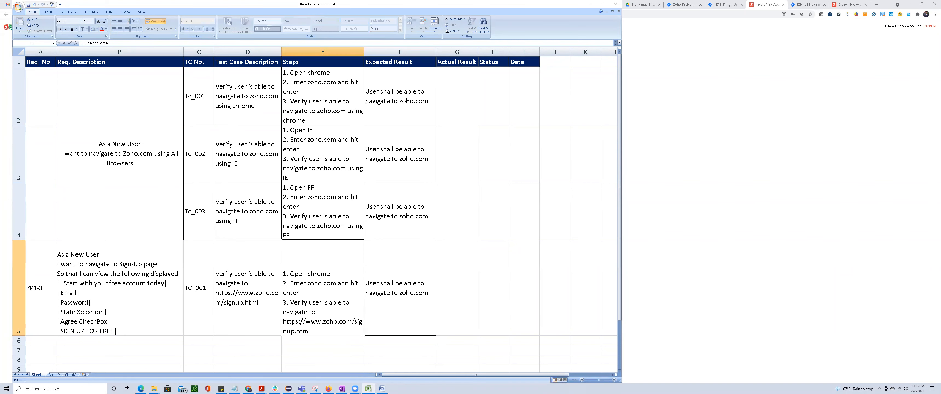
pyautogui.doubleClick(291, 323)
pyautogui.hotkey('ctrl', 'c')
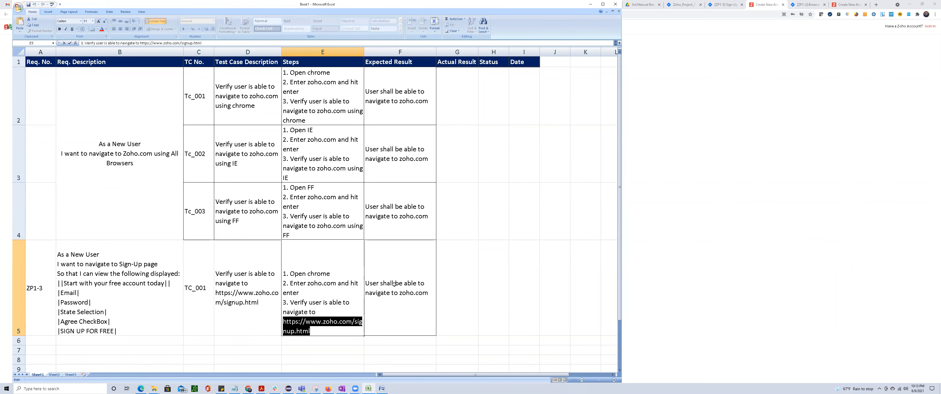
pyautogui.click(397, 286)
pyautogui.doubleClick(397, 287)
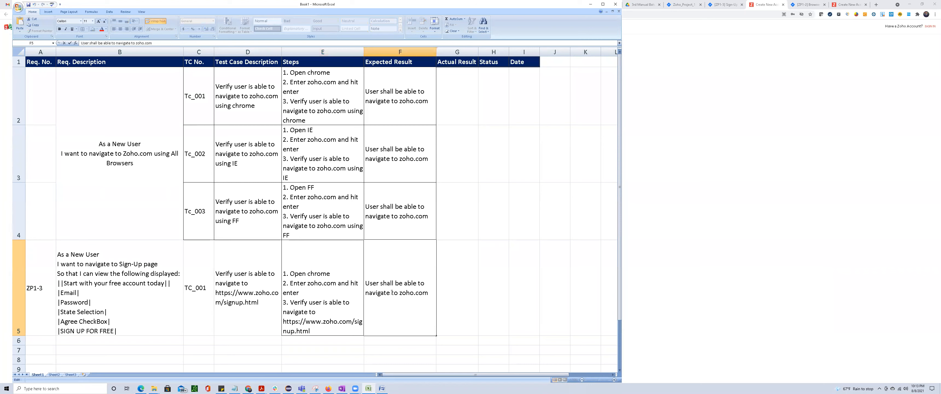
pyautogui.doubleClick(401, 293)
pyautogui.hotkey('ctrl', 'v')
pyautogui.click(446, 356)
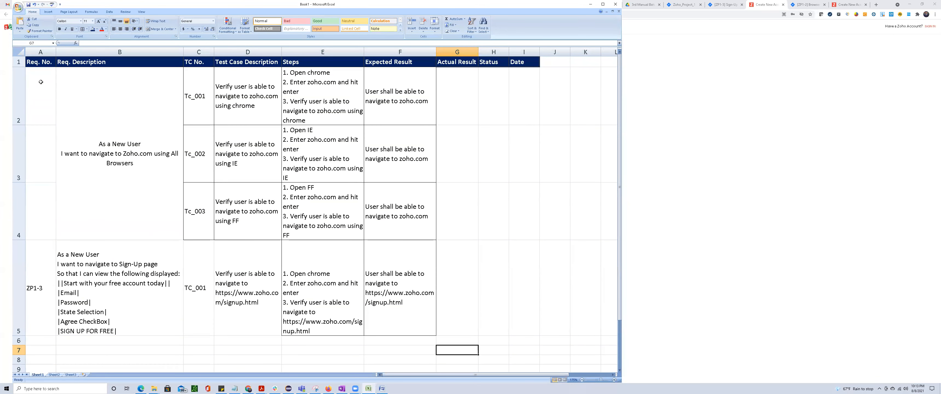
# Hide rows 2 to 4, which hold the test cases of the first requirement.
pyautogui.moveTo(18, 96); pyautogui.dragTo(19, 205)
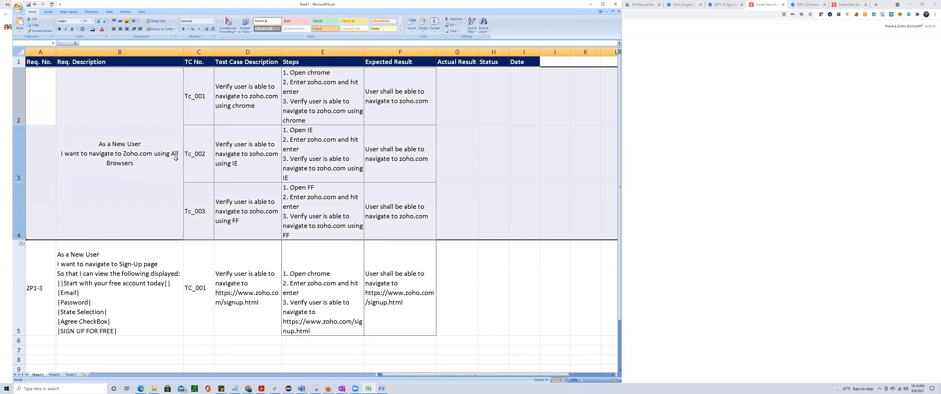
pyautogui.rightClick(175, 158)
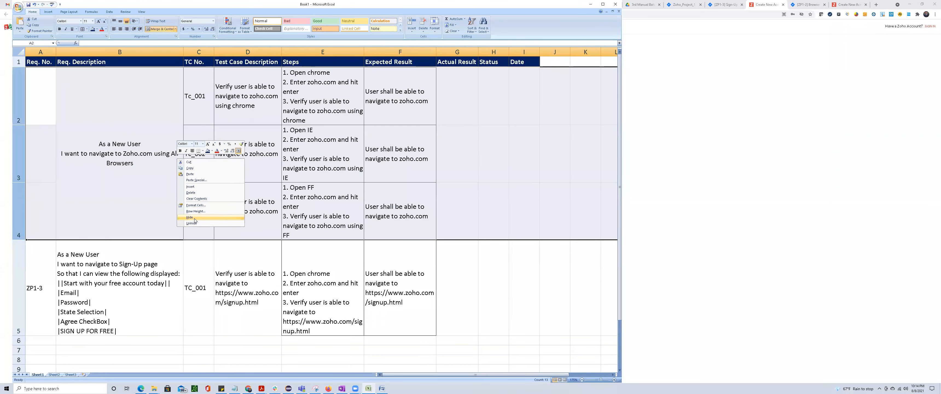
pyautogui.click(194, 218)
pyautogui.click(301, 234)
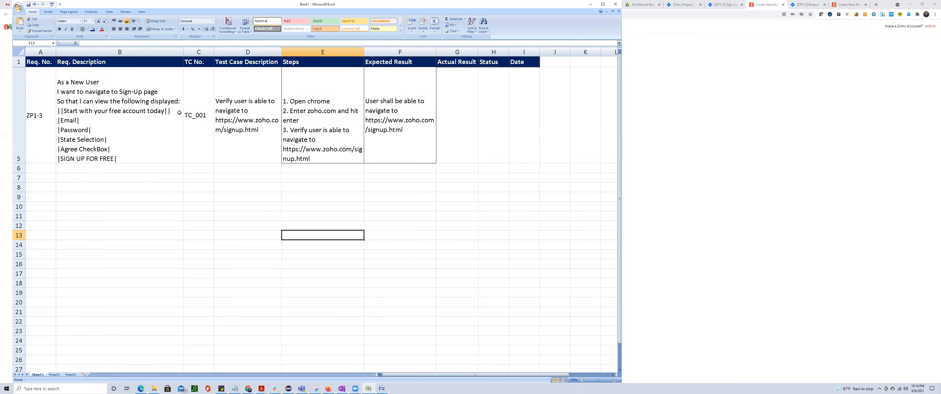
# Examine the "Start with your free account today" line of the requirement in B5 against the heading on the Zoho sign-up page in Chrome.
pyautogui.click(95, 90)
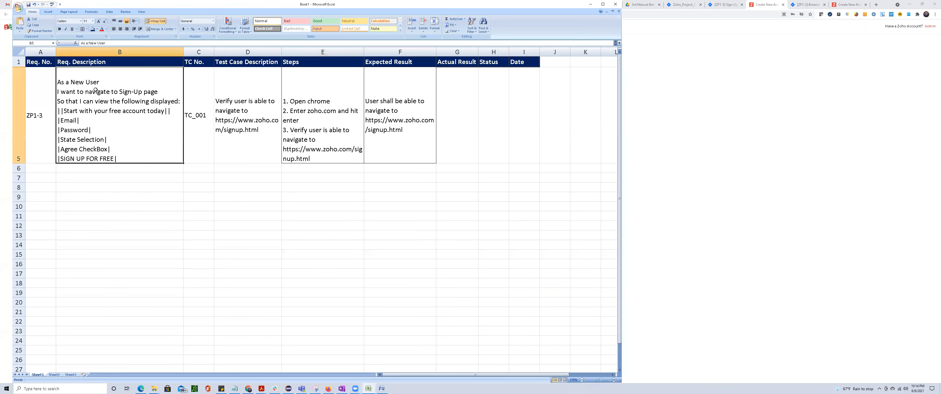
pyautogui.click(242, 111)
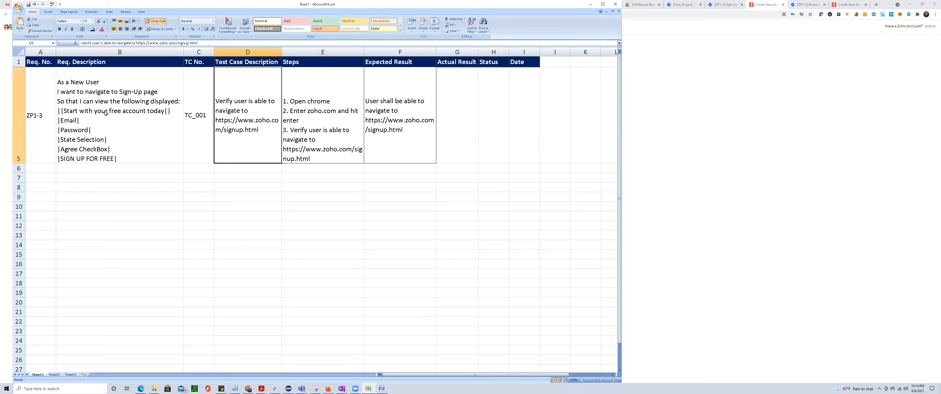
pyautogui.click(68, 83)
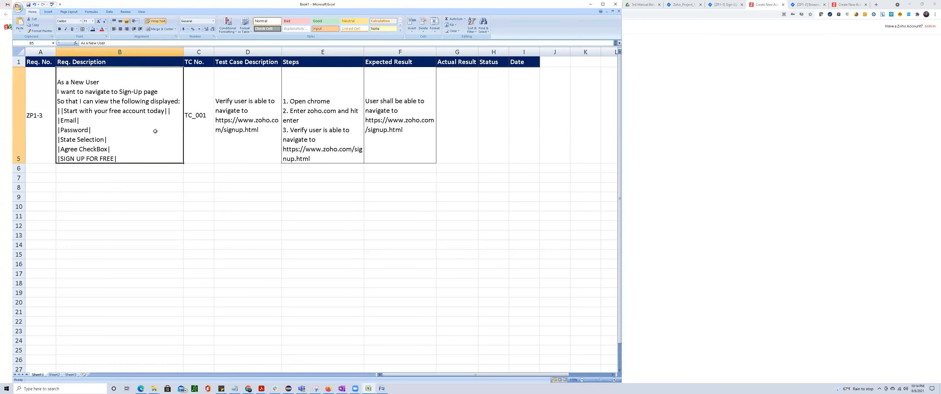
pyautogui.doubleClick(147, 130)
pyautogui.moveTo(64, 110); pyautogui.dragTo(161, 111)
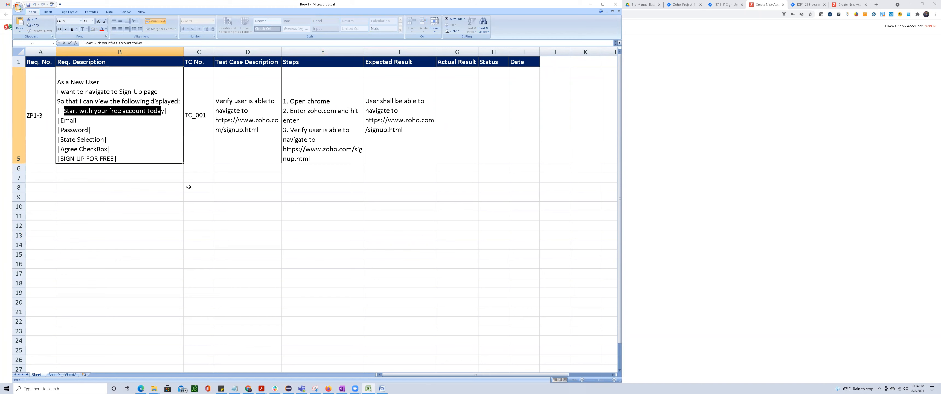
pyautogui.hotkey('shift', 'Right')
pyautogui.press('Escape')
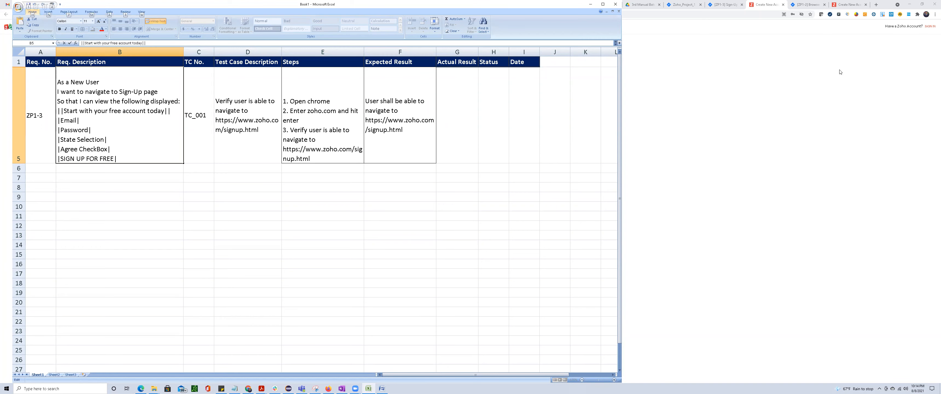
pyautogui.click(712, 34)
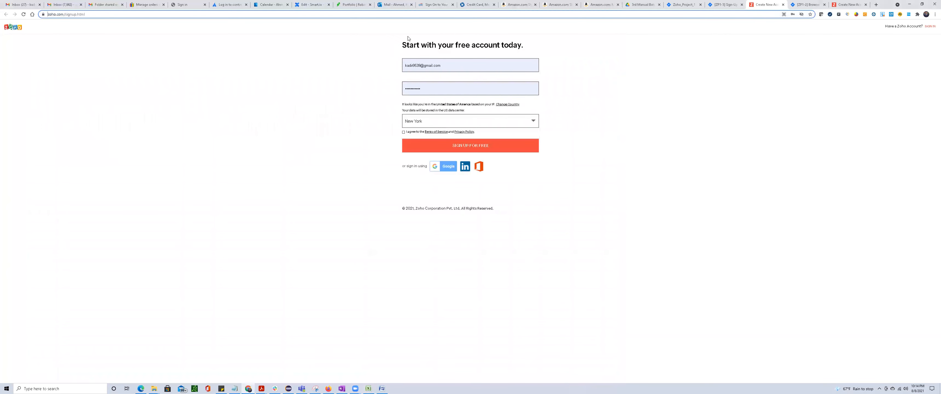
pyautogui.moveTo(403, 44); pyautogui.dragTo(530, 54)
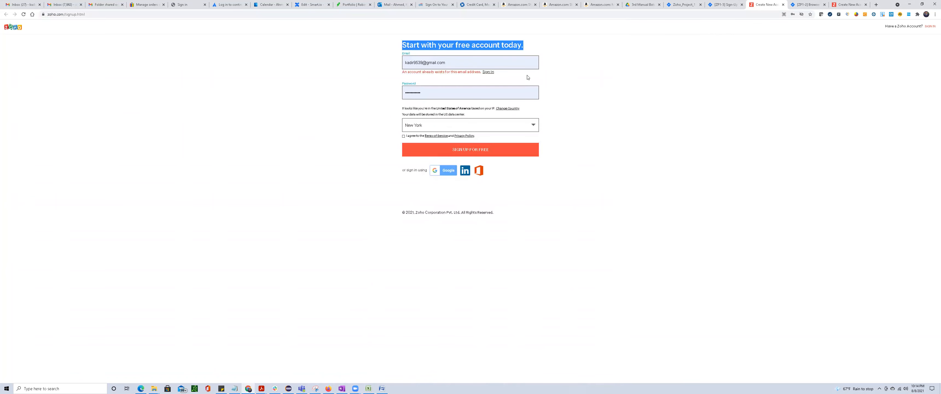
# Back in Excel, extend the test case numbers below TC_001 in column C from TC_002 to TC_010, down to row 14.
pyautogui.hotkey('alt', 'Tab')
pyautogui.click(197, 146)
pyautogui.moveTo(213, 163); pyautogui.dragTo(221, 243)
# Begin the TC_002 test case description in cell D6 with the word "Verify" followed by quotation marks.
pyautogui.click(233, 166)
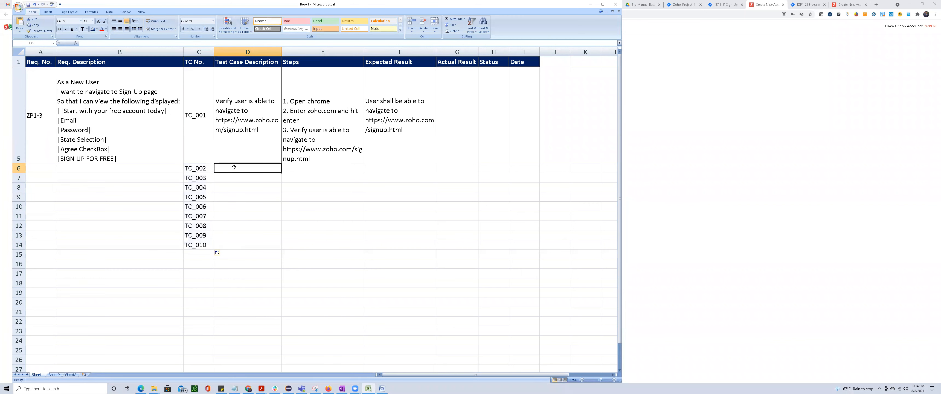
pyautogui.write('Verify')
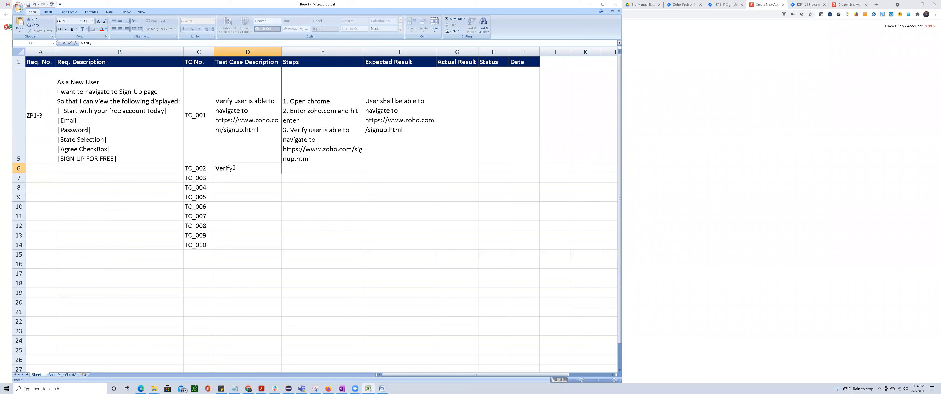
pyautogui.write(' "')
pyautogui.press('Left')
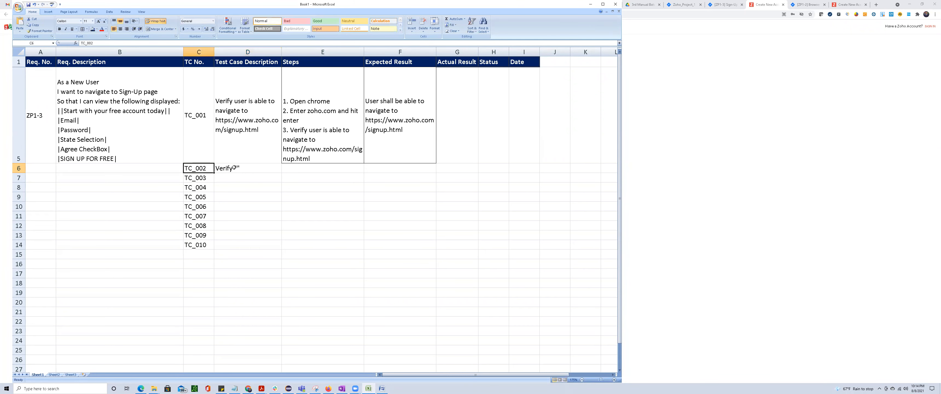
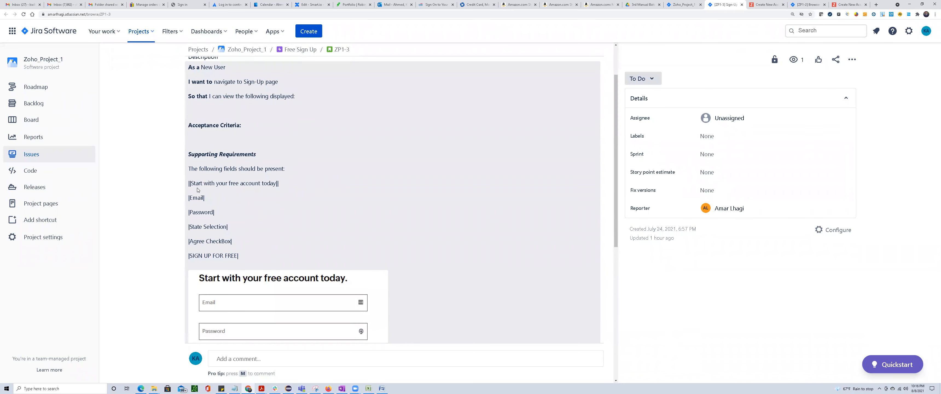
# Examine the fields listed under Supporting Requirements of ZP1-3 in Jira, from "Start with your free account today" to "SIGN UP FOR FREE".
pyautogui.moveTo(193, 183); pyautogui.dragTo(275, 183)
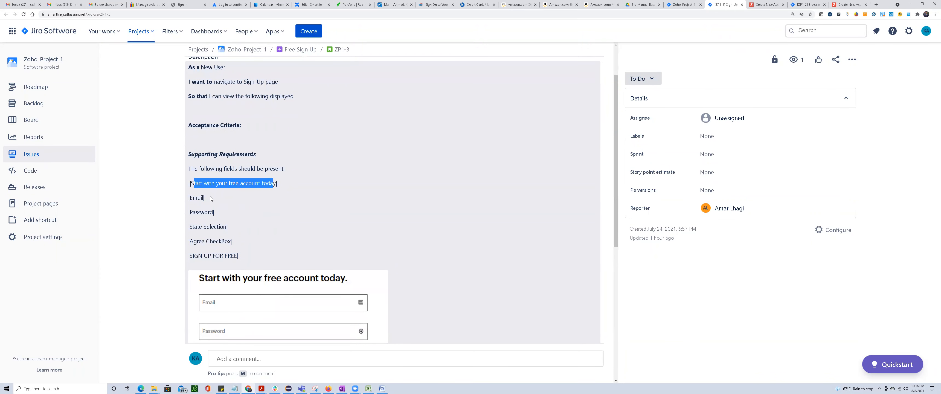
pyautogui.moveTo(192, 197); pyautogui.dragTo(210, 212)
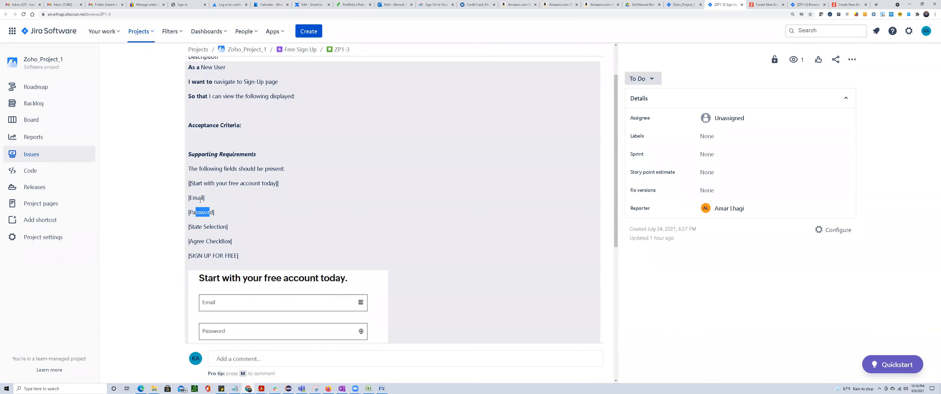
pyautogui.scroll(-2, 200, 200)
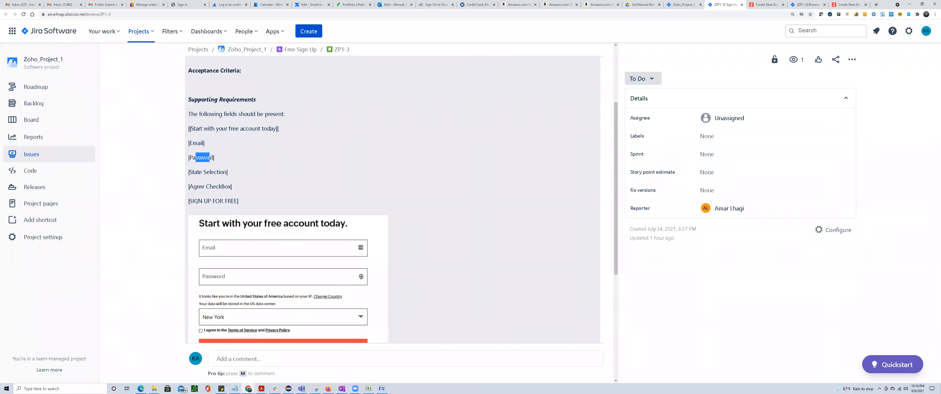
pyautogui.moveTo(190, 128); pyautogui.dragTo(238, 201)
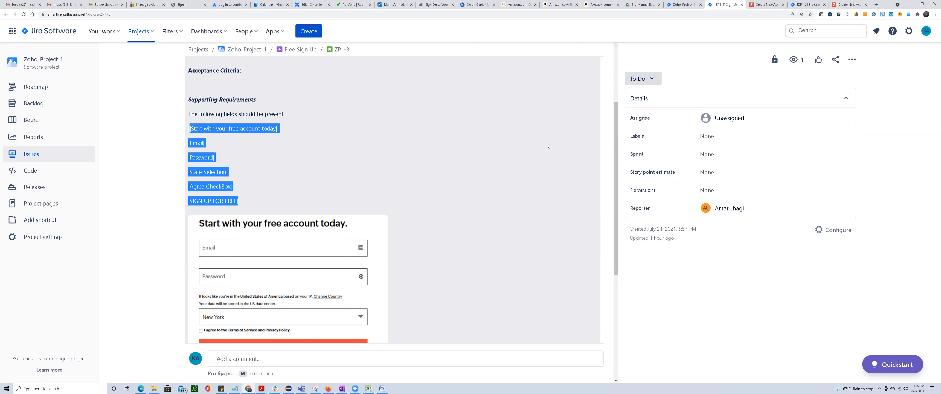
pyautogui.hotkey('alt', 'Tab')
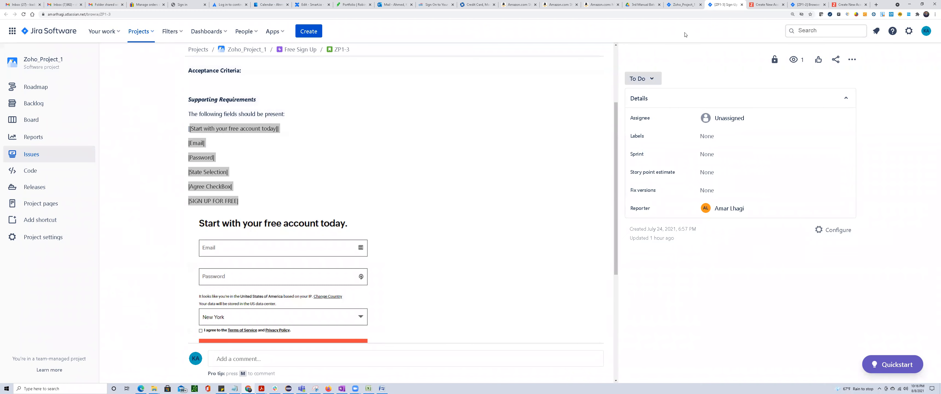
pyautogui.click(253, 198)
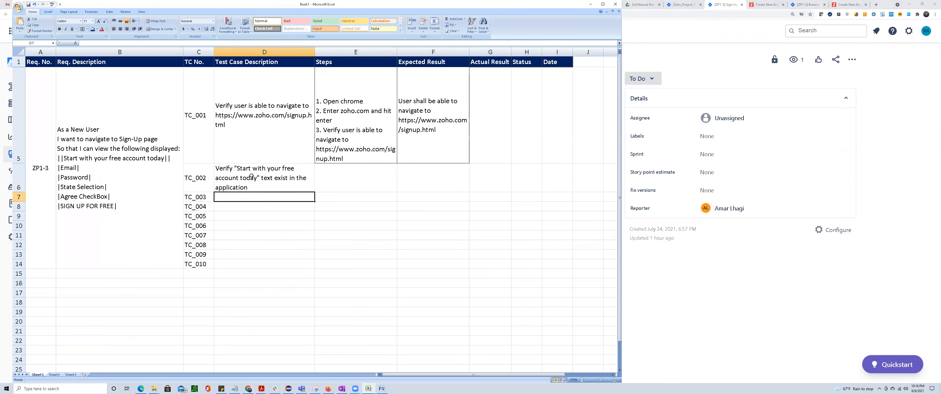
pyautogui.click(354, 134)
pyautogui.hotkey('ctrl', 'c')
pyautogui.click(352, 178)
pyautogui.hotkey('ctrl', 'v')
pyautogui.doubleClick(353, 197)
pyautogui.moveTo(323, 197); pyautogui.dragTo(316, 206)
pyautogui.press('BackSpace')
pyautogui.doubleClick(354, 225)
pyautogui.click(354, 225)
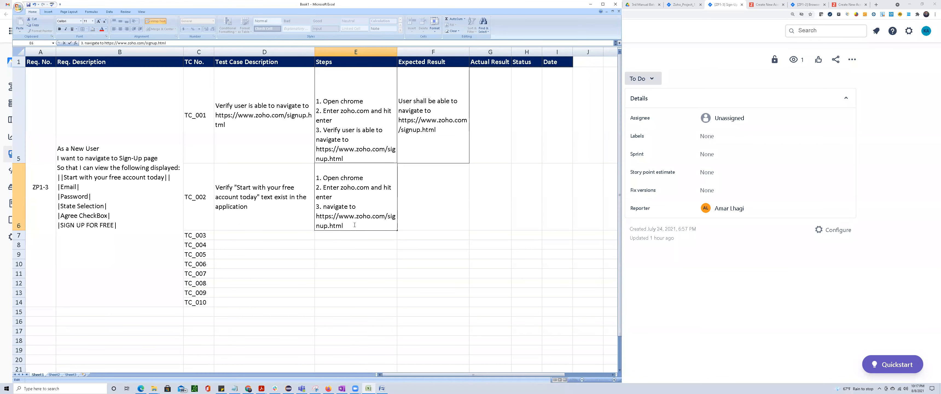
# Add a fourth step to E6 reading "4. Verify "Start with your free account today" text exist in the application", reusing the description from D6.
pyautogui.hotkey('alt', 'Return')
pyautogui.write('4. ')
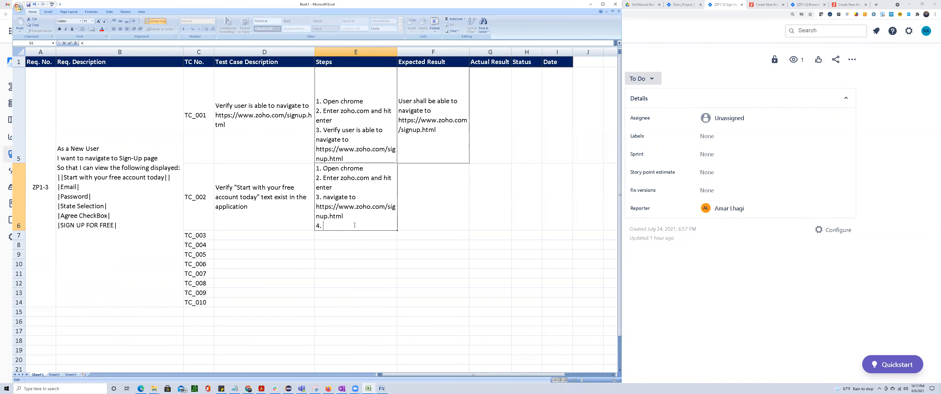
pyautogui.write('Verify')
pyautogui.click(244, 186)
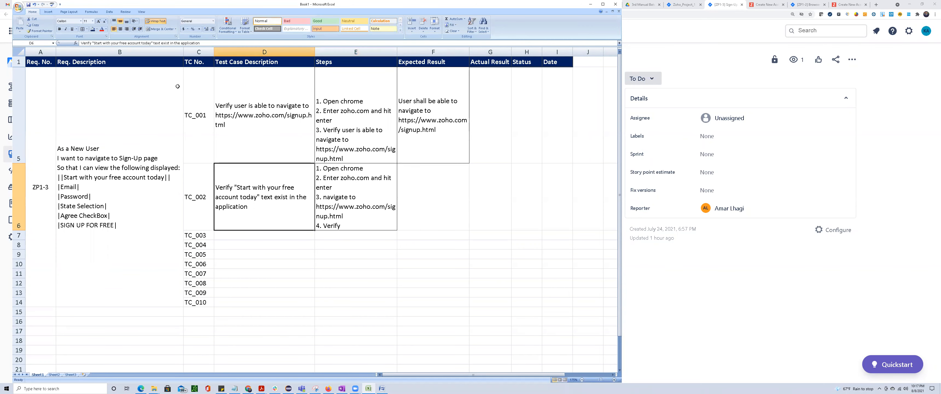
pyautogui.moveTo(201, 43); pyautogui.dragTo(49, 43)
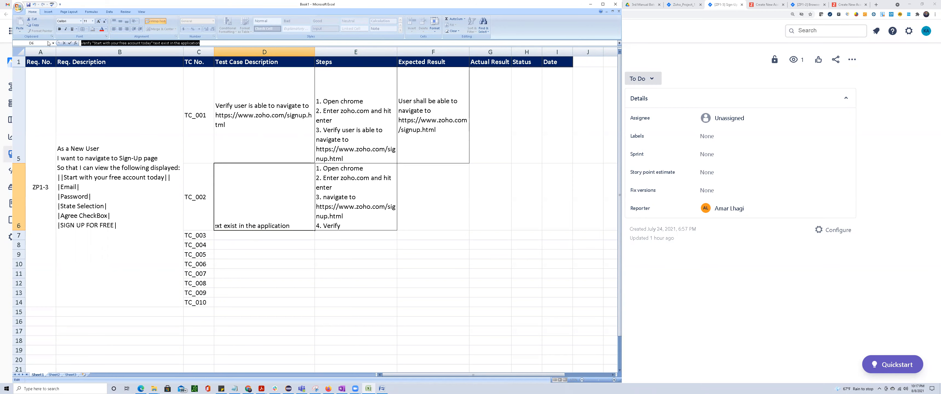
pyautogui.click(343, 227)
pyautogui.doubleClick(329, 227)
pyautogui.doubleClick(328, 226)
pyautogui.click(328, 226)
pyautogui.doubleClick(328, 226)
pyautogui.click(329, 226)
pyautogui.doubleClick(329, 226)
pyautogui.hotkey('ctrl', 'v')
pyautogui.moveTo(344, 278); pyautogui.dragTo(345, 283)
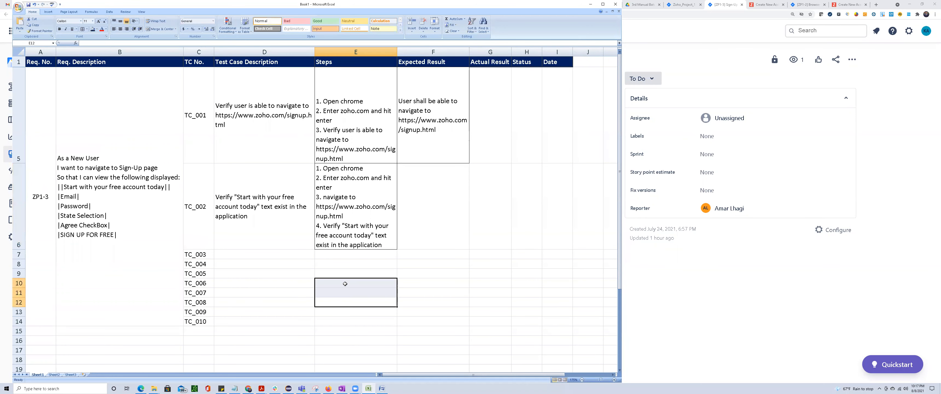
# Paste the TC_002 description into F6 as its expected result and remove the leading word "Verify".
pyautogui.click(433, 198)
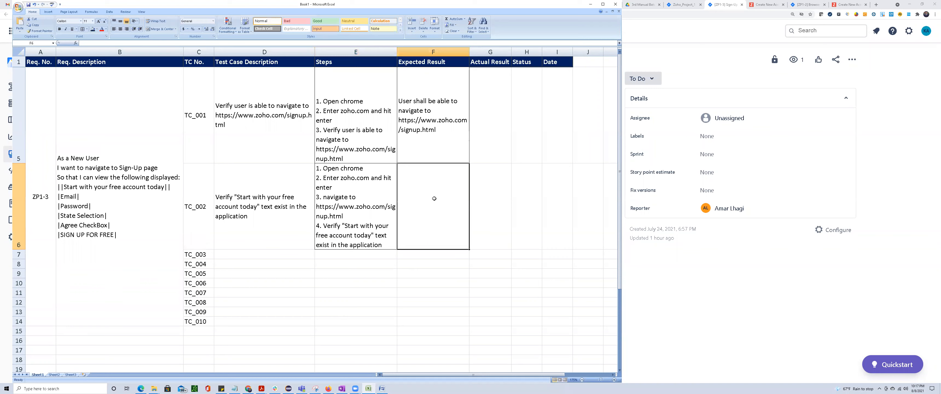
pyautogui.doubleClick(428, 199)
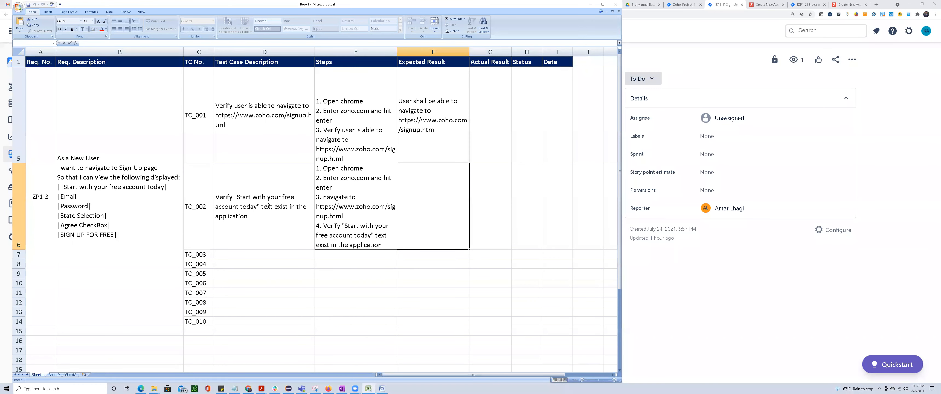
pyautogui.hotkey('ctrl', 'v')
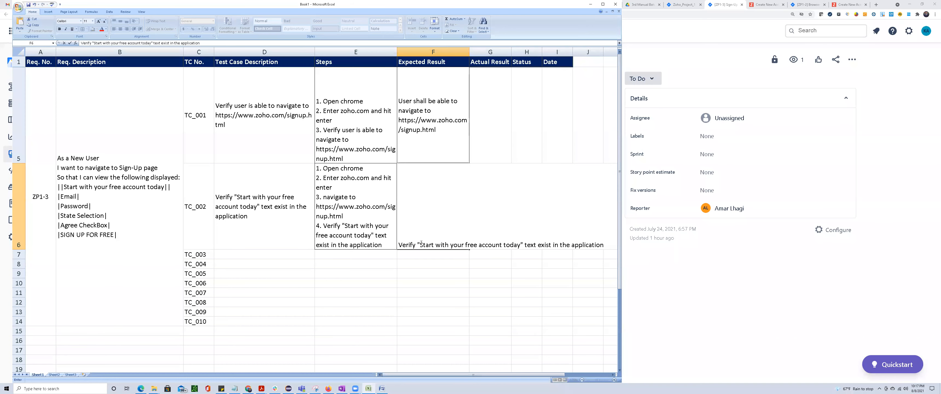
pyautogui.moveTo(418, 243); pyautogui.dragTo(397, 244)
pyautogui.press('BackSpace')
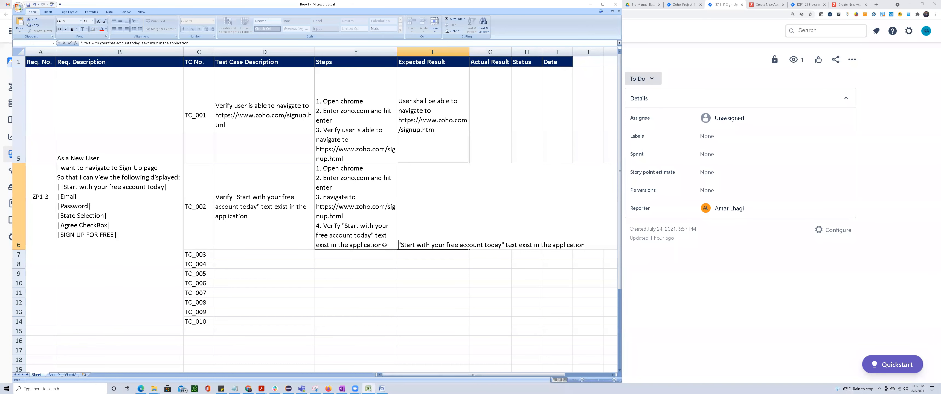
# Insert "shall" before "exist in the application" in the TC_002 expected result in F6.
pyautogui.press('Right')
pyautogui.press('Right')
pyautogui.press('Right')
pyautogui.press('Right')
pyautogui.press('Right')
pyautogui.press('Right')
pyautogui.press('Right')
pyautogui.press('Right')
pyautogui.press('Right')
pyautogui.press('Right')
pyautogui.press('Right')
pyautogui.press('Right')
pyautogui.press('Right')
pyautogui.press('Right')
pyautogui.press('Right')
pyautogui.press('Right')
pyautogui.press('Right')
pyautogui.press('Right')
pyautogui.press('Right')
pyautogui.press('Right')
pyautogui.press('Right')
pyautogui.write('sha;')
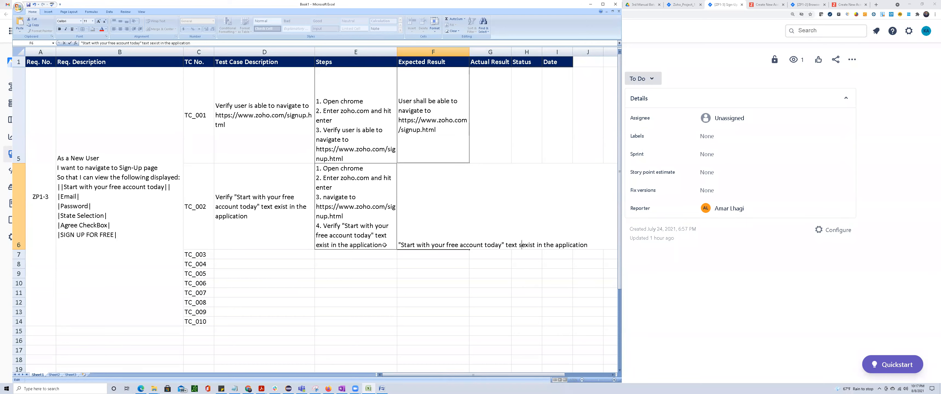
pyautogui.press('BackSpace')
pyautogui.write('ll')
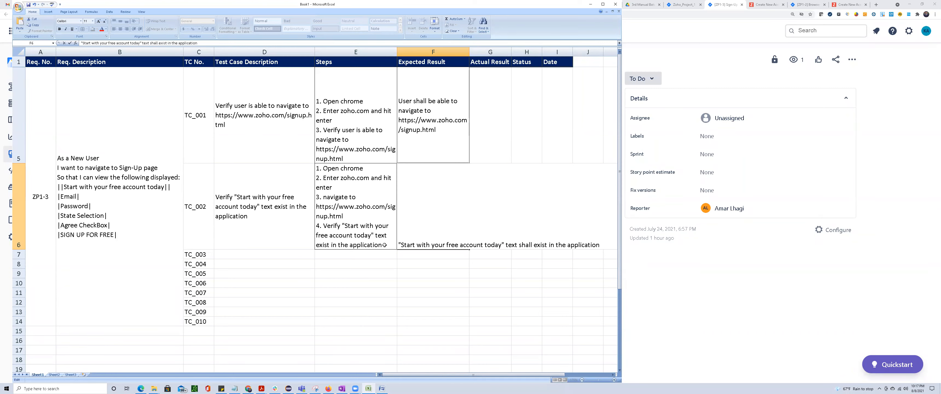
pyautogui.press('Return')
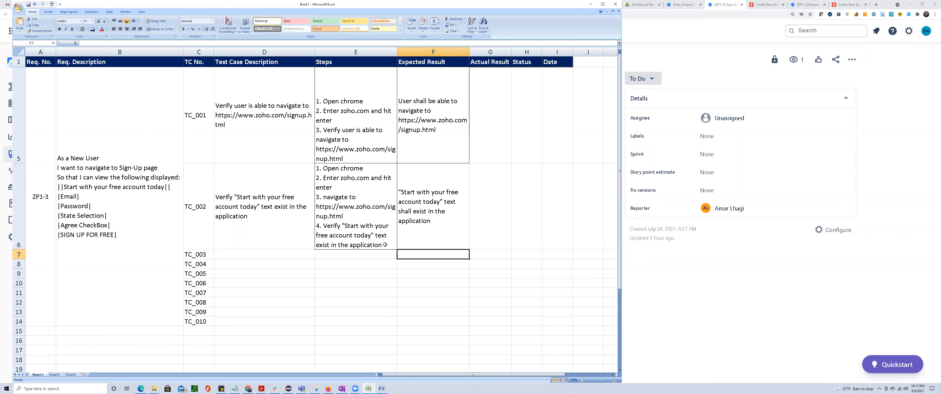
# Copy the TC_002 description from D6 to D7 for TC_003 and replace the quoted text with "Email".
pyautogui.click(109, 186)
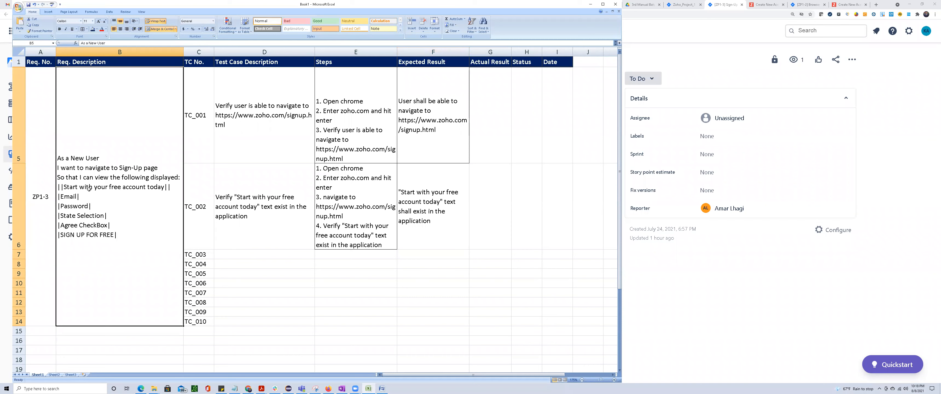
pyautogui.click(252, 225)
pyautogui.hotkey('ctrl', 'c')
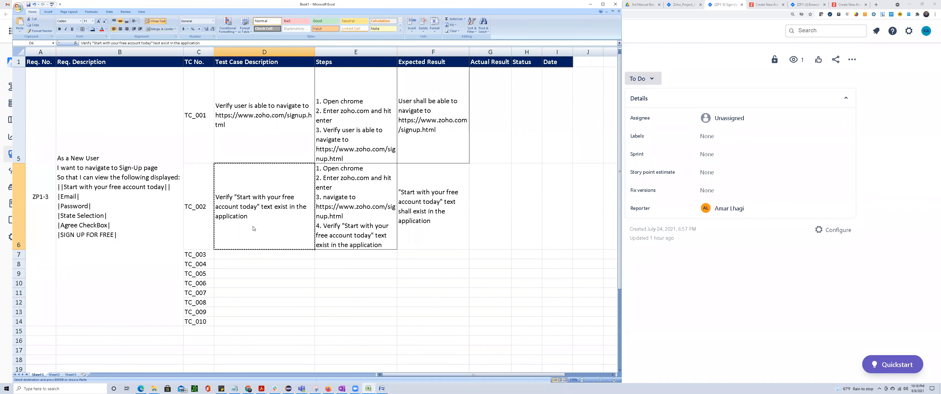
pyautogui.click(250, 253)
pyautogui.hotkey('ctrl', 'v')
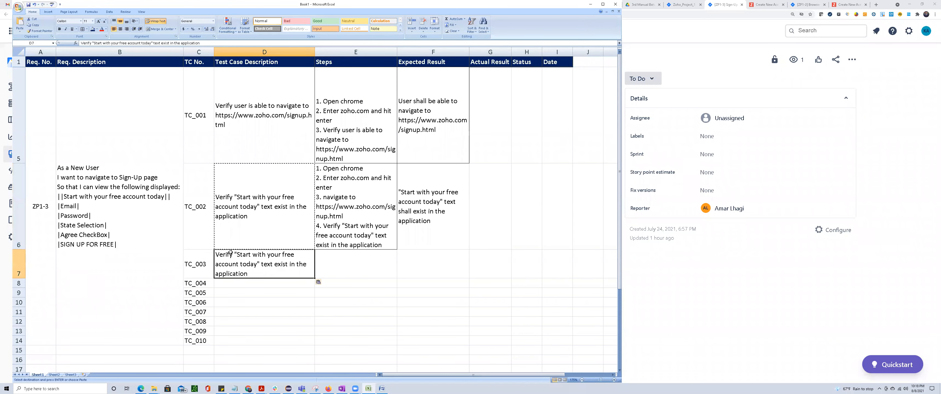
pyautogui.doubleClick(237, 253)
pyautogui.moveTo(237, 253); pyautogui.dragTo(257, 264)
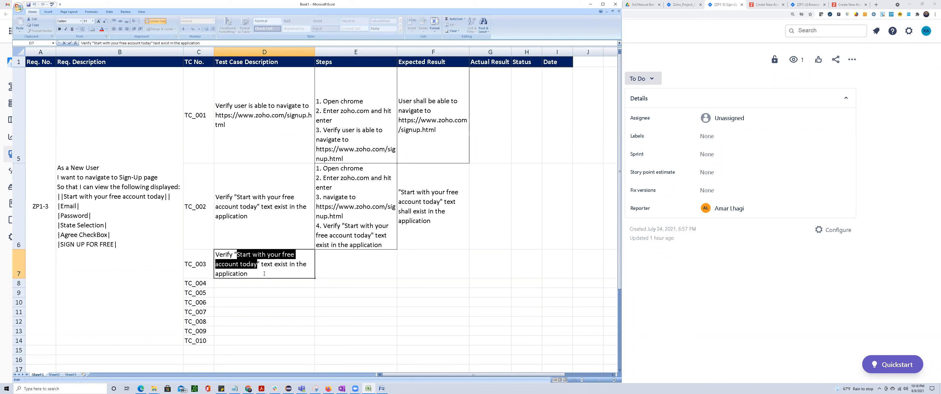
pyautogui.write('Email')
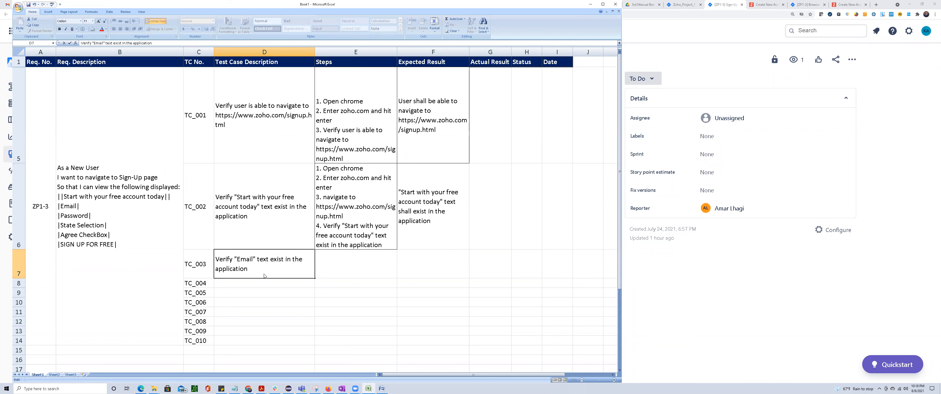
# Begin replacing the word "text" with "functionality" in the TC_003 description in D7.
pyautogui.press('Delete')
pyautogui.press('Delete')
pyautogui.press('Delete')
pyautogui.press('Delete')
pyautogui.write('functi')
# Switch to the Zoho sign-up page in Chrome and examine the Email label and its input field.
pyautogui.click(759, 4)
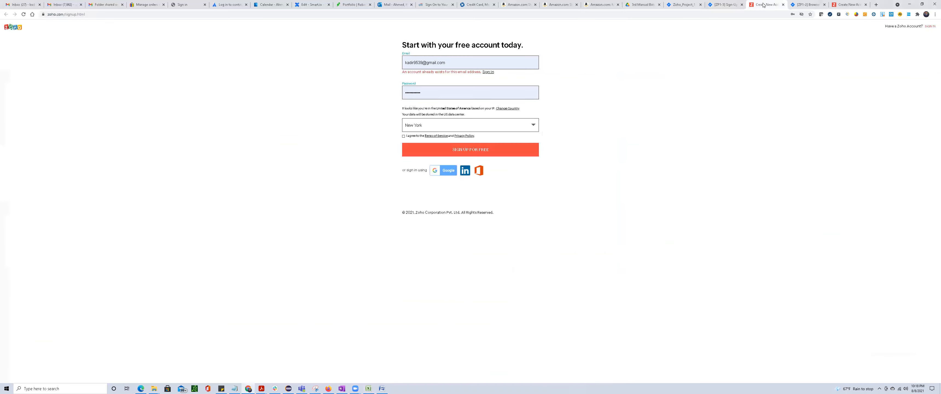
pyautogui.click(458, 61)
pyautogui.click(375, 83)
pyautogui.click(471, 62)
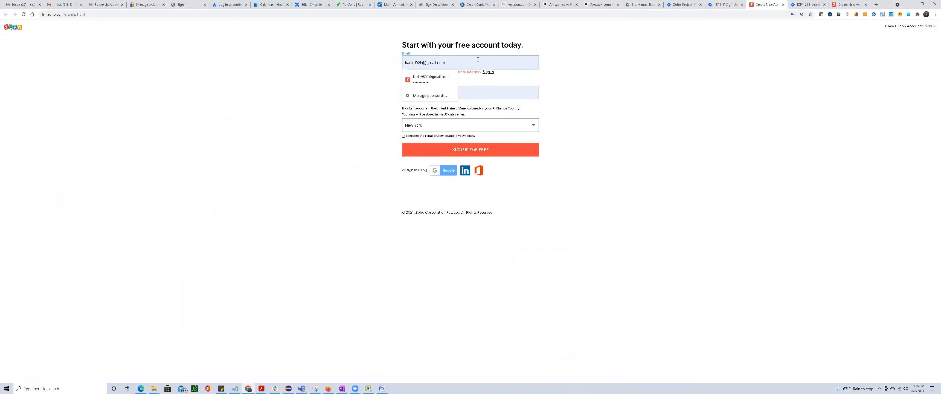
pyautogui.moveTo(408, 55); pyautogui.dragTo(407, 54)
pyautogui.doubleClick(406, 54)
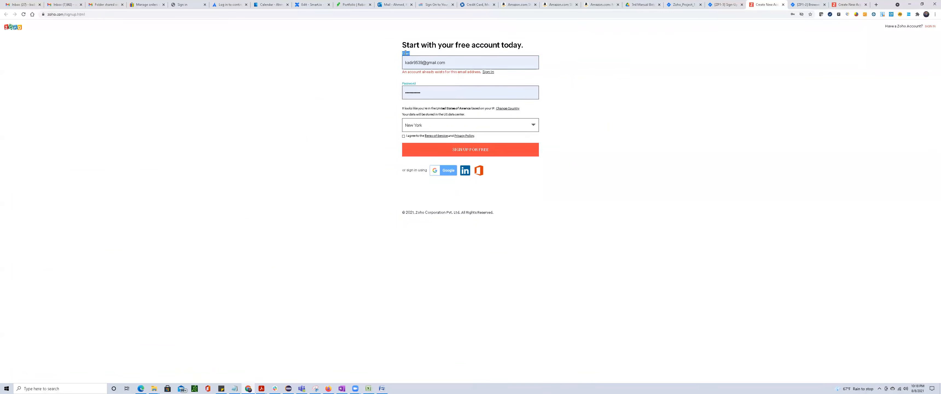
pyautogui.click(467, 62)
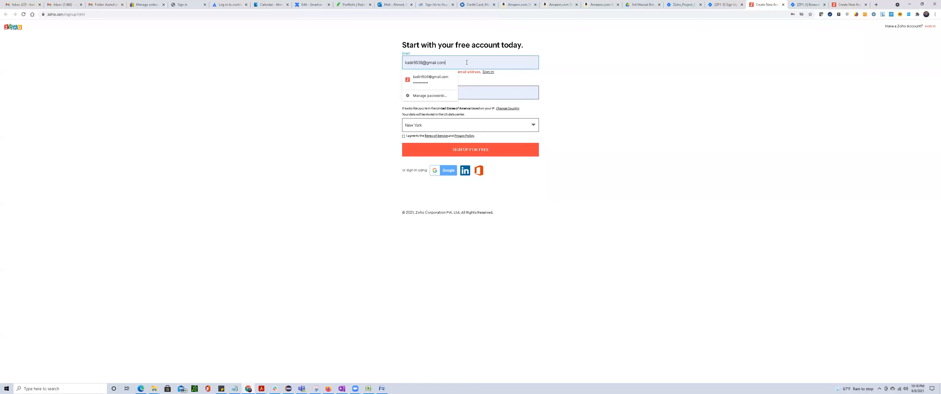
pyautogui.click(610, 83)
pyautogui.moveTo(488, 64); pyautogui.dragTo(355, 51)
# Back in Excel, complete the TC_003 description in D7 as "Verify "Email" functionality exist in the application".
pyautogui.hotkey('alt', 'Tab')
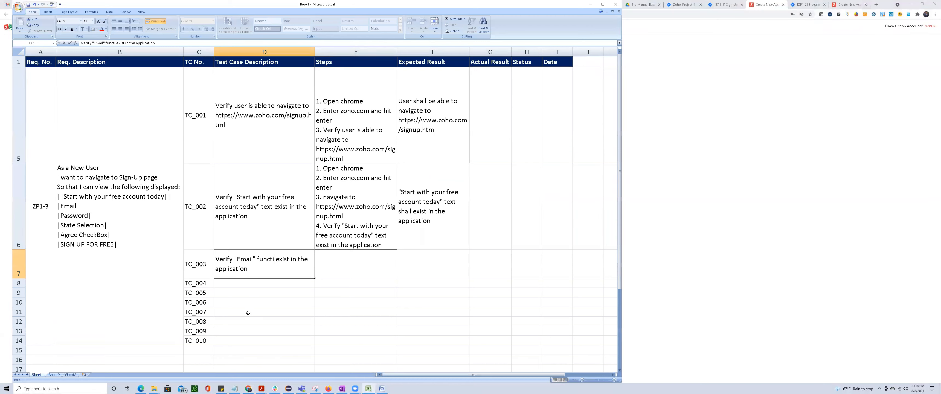
pyautogui.write('onality')
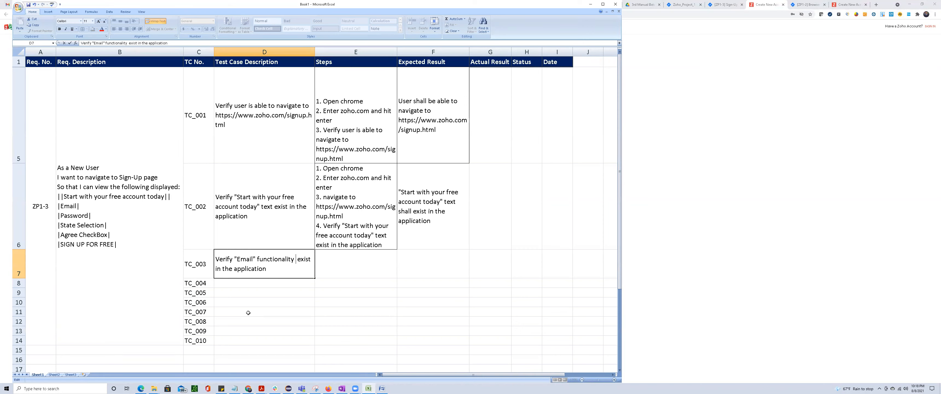
pyautogui.press('Delete')
pyautogui.press('Tab')
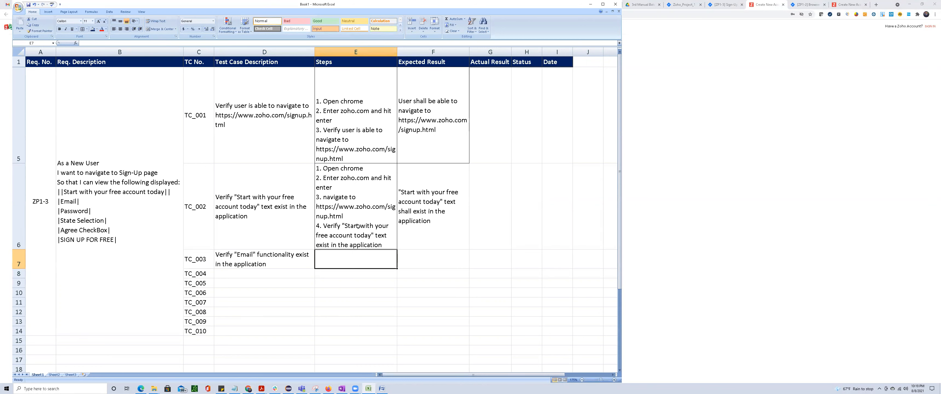
# Autofit the height of row 5 and copy the TC_002 steps from E6 to E7 for TC_003.
pyautogui.doubleClick(18, 161)
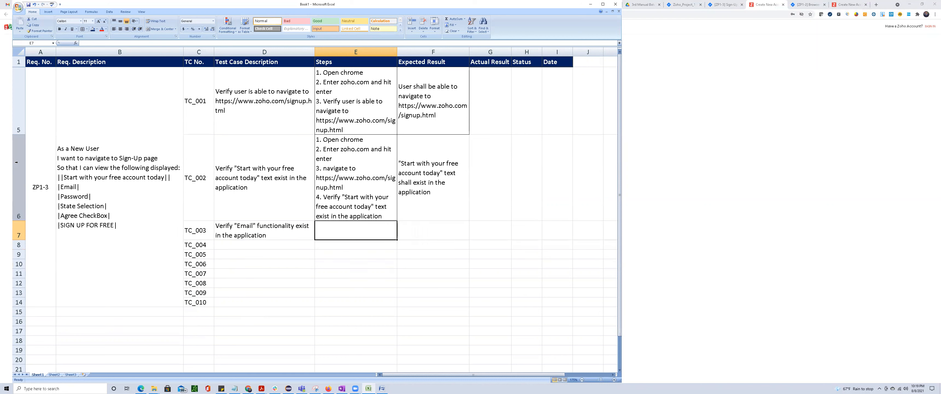
pyautogui.click(349, 196)
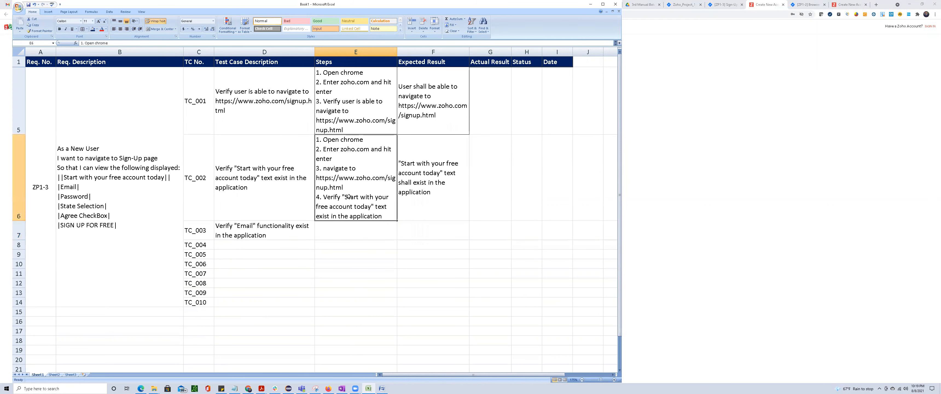
pyautogui.hotkey('ctrl', 'c')
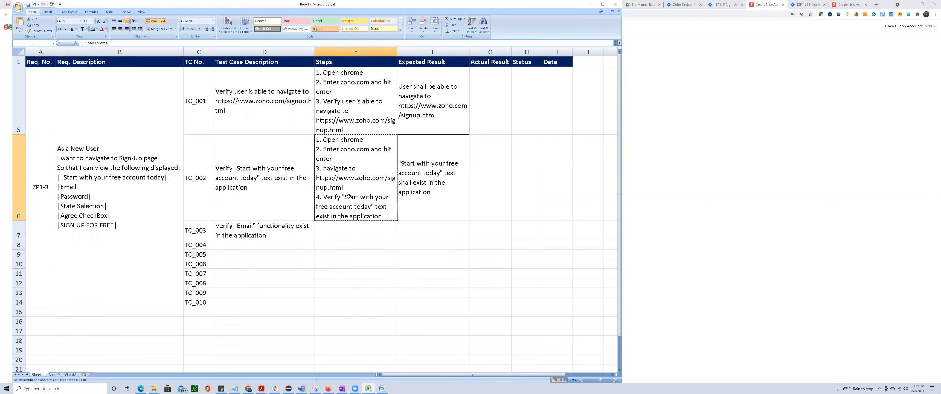
pyautogui.click(344, 232)
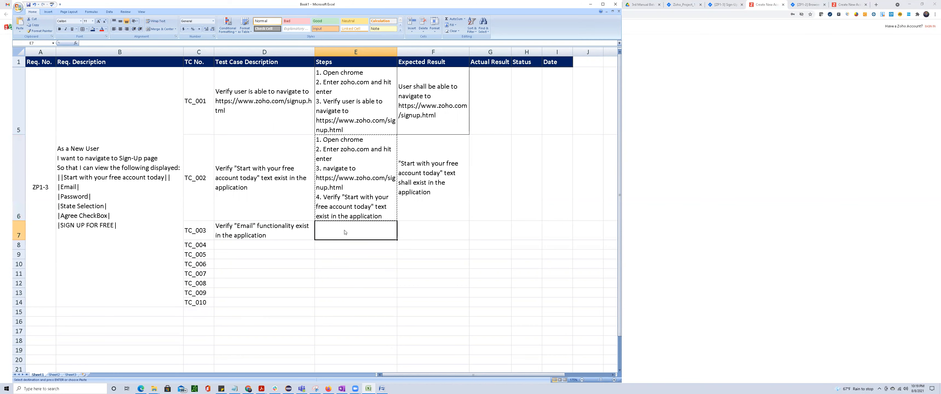
pyautogui.hotkey('ctrl', 'v')
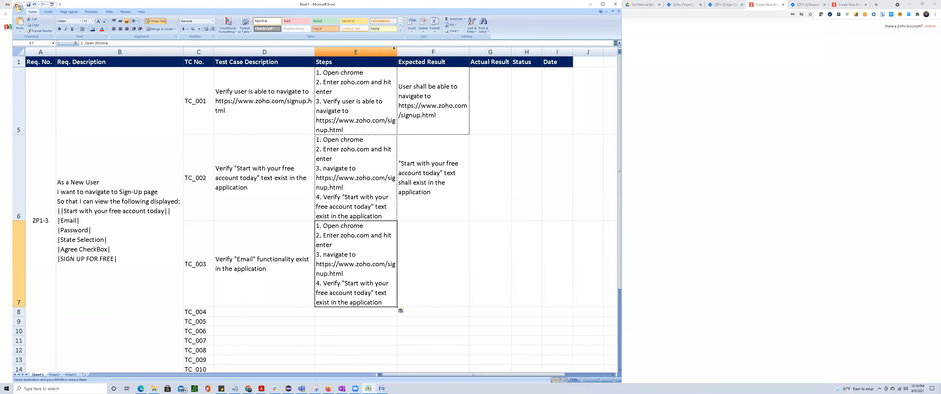
# Widen the Steps column E and autofit the height of row 7.
pyautogui.moveTo(394, 48); pyautogui.dragTo(424, 50)
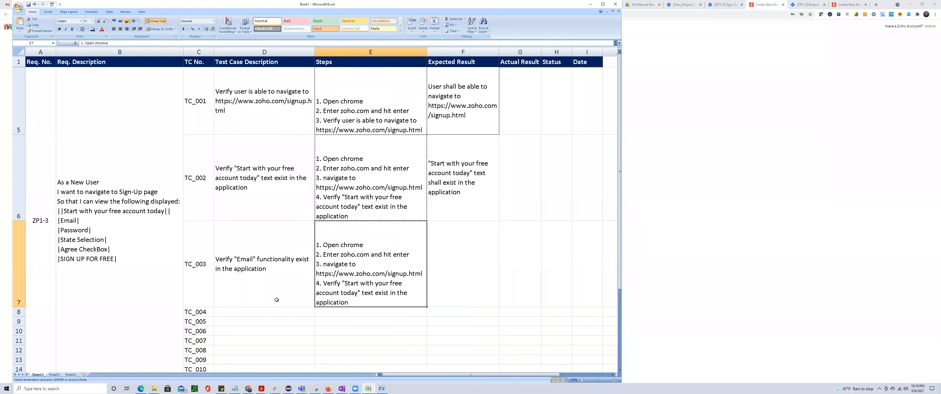
pyautogui.doubleClick(22, 306)
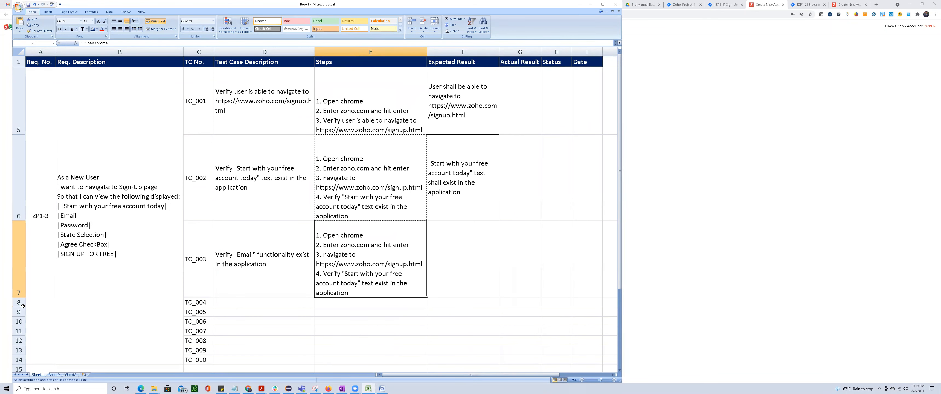
# Replace the wording of step 4 in E7 with the D7 description, "Verify "Email" functionality exist in the application".
pyautogui.click(269, 269)
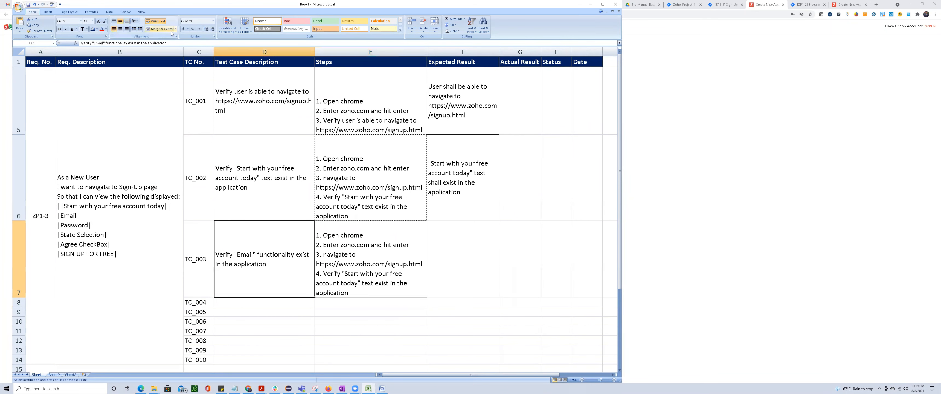
pyautogui.moveTo(175, 43); pyautogui.dragTo(56, 44)
pyautogui.hotkey('ctrl', 'c')
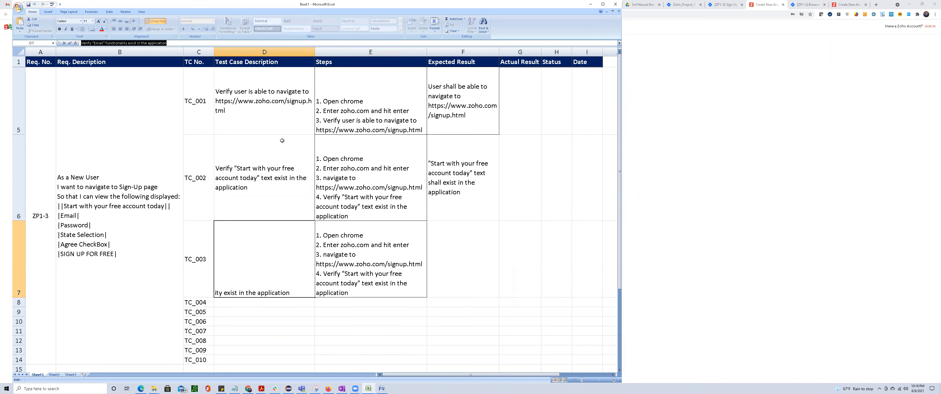
pyautogui.click(348, 278)
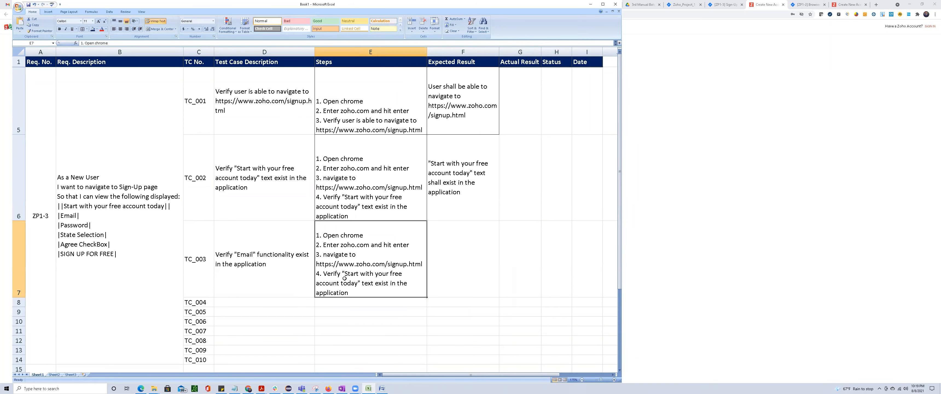
pyautogui.doubleClick(324, 273)
pyautogui.moveTo(324, 282); pyautogui.dragTo(326, 282)
pyautogui.hotkey('shift', 'Down')
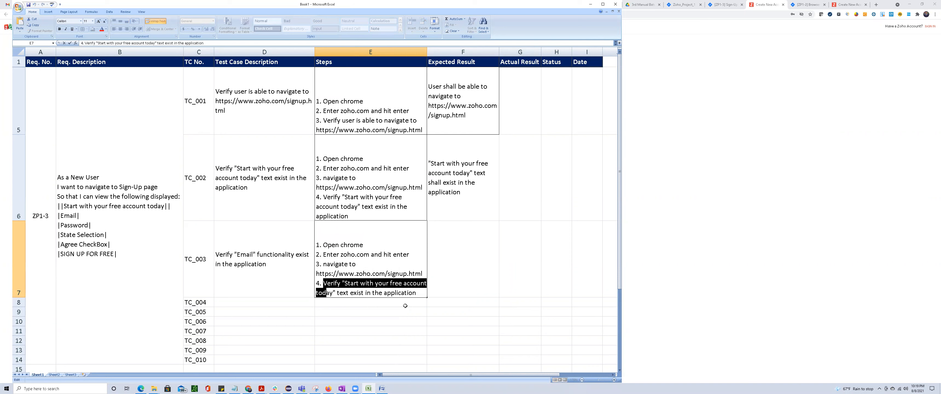
pyautogui.hotkey('shift', 'End')
pyautogui.hotkey('ctrl', 'v')
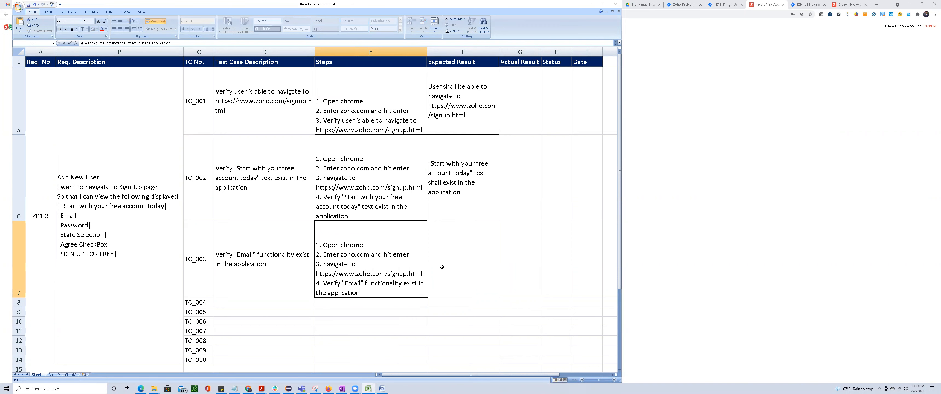
pyautogui.click(455, 254)
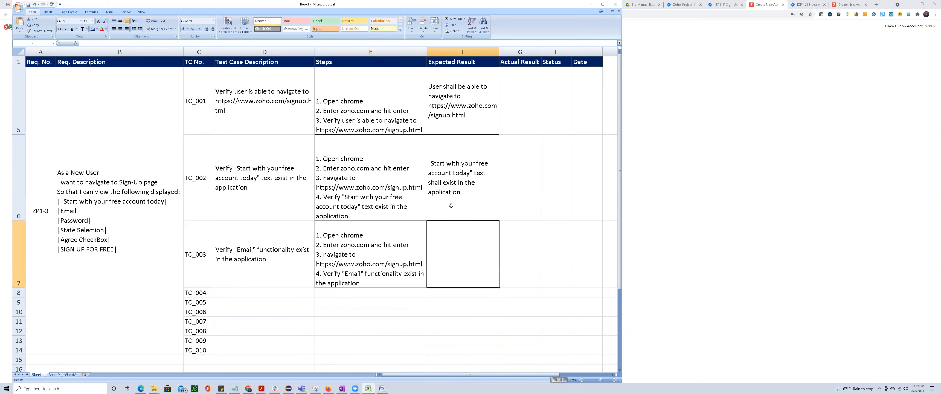
# Copy the TC_002 expected result from F6 to F7 and replace the quoted phrase with "Email".
pyautogui.click(461, 173)
pyautogui.hotkey('ctrl', 'c')
pyautogui.click(444, 252)
pyautogui.hotkey('ctrl', 'v')
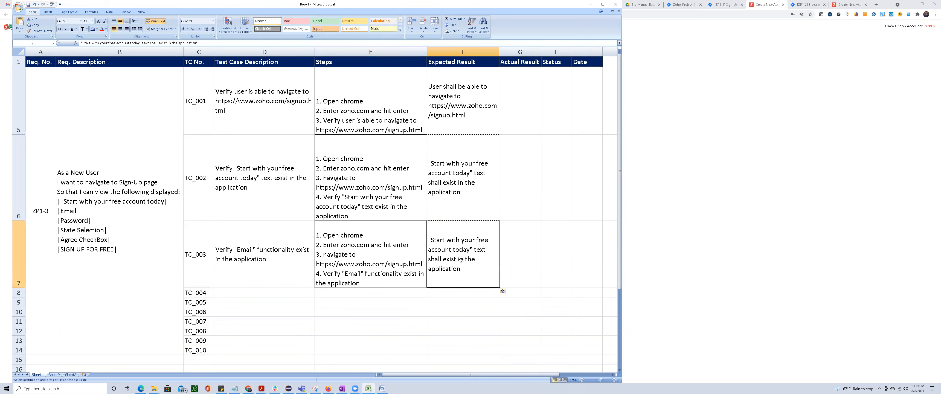
pyautogui.doubleClick(432, 240)
pyautogui.moveTo(431, 239); pyautogui.dragTo(470, 249)
pyautogui.write('Emai')
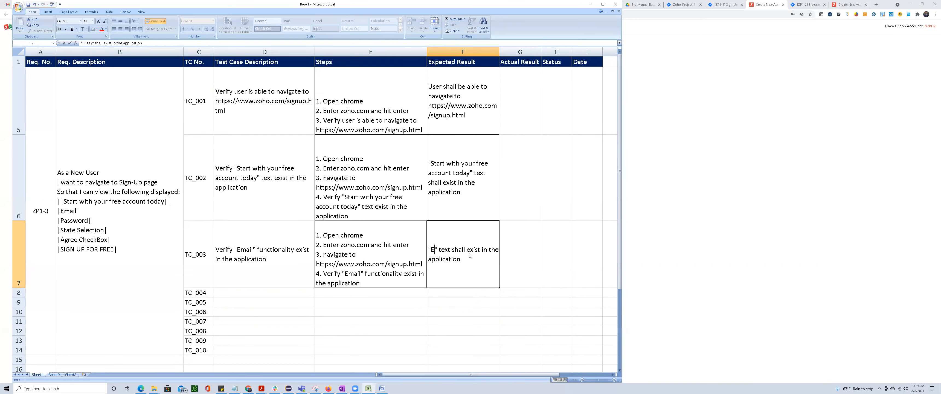
pyautogui.write('l')
# Replace the word "text" with "functionaly" in the TC_003 expected result in F7.
pyautogui.press('Right')
pyautogui.press('Right')
pyautogui.press('Delete')
pyautogui.press('Delete')
pyautogui.press('Delete')
pyautogui.press('Delete')
pyautogui.press('Delete')
pyautogui.write('functio')
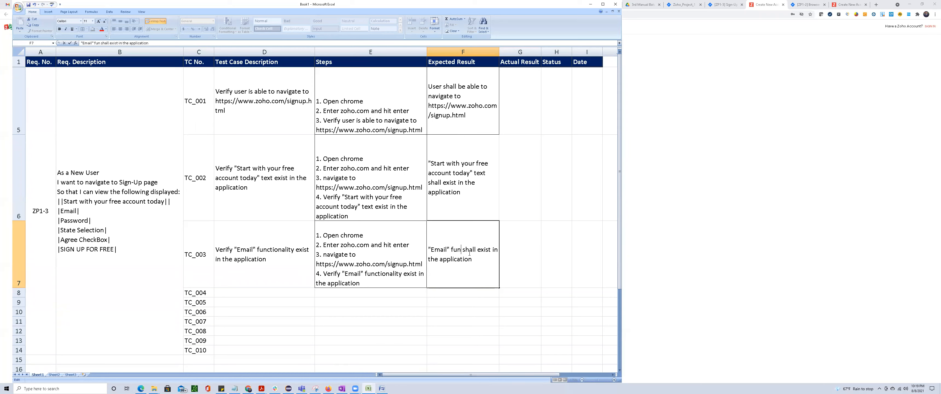
pyautogui.write('naly')
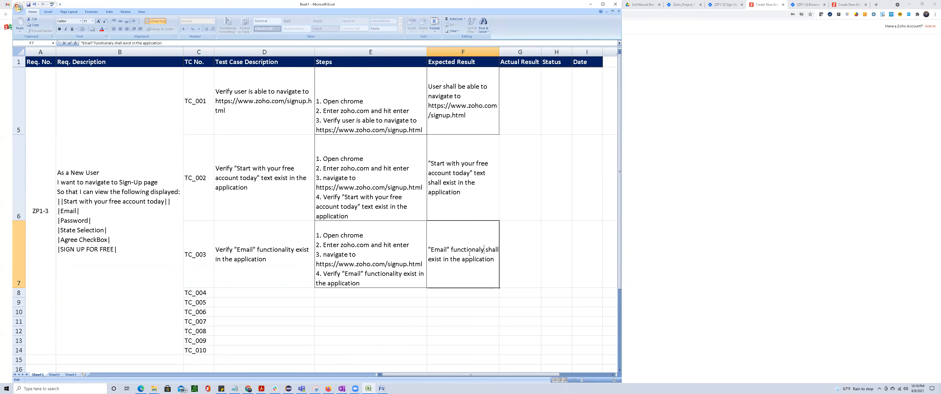
pyautogui.click(452, 321)
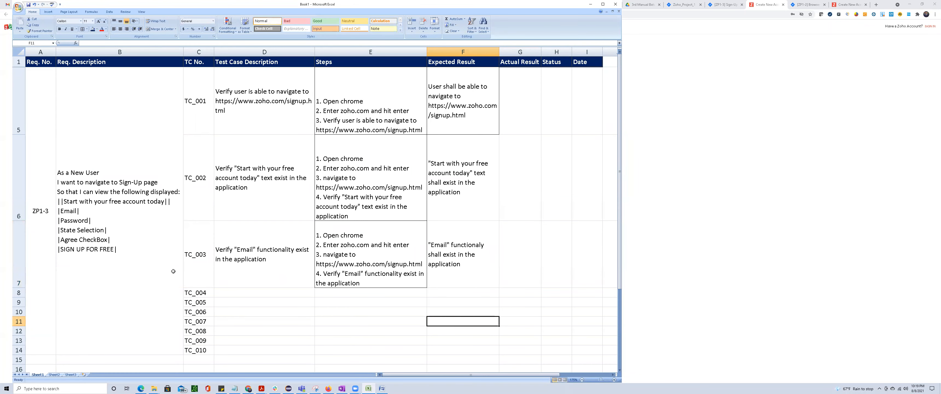
# Copy the TC_003 description from D7 to D8 for TC_004 and change "Email" to "Password".
pyautogui.click(262, 258)
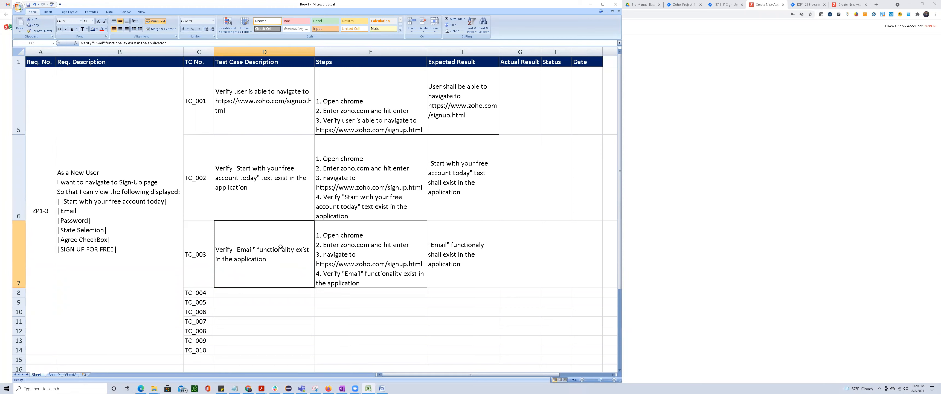
pyautogui.hotkey('ctrl', 'c')
pyautogui.click(252, 292)
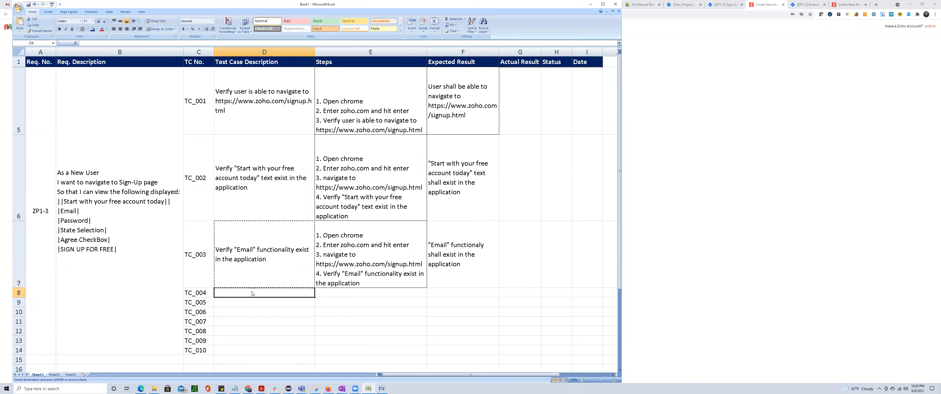
pyautogui.hotkey('ctrl', 'v')
pyautogui.doubleClick(246, 293)
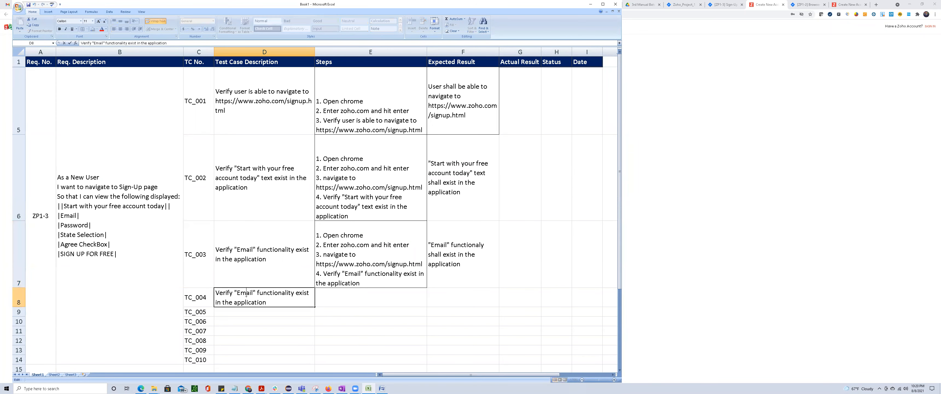
pyautogui.doubleClick(246, 293)
pyautogui.press('Delete')
pyautogui.write('Password')
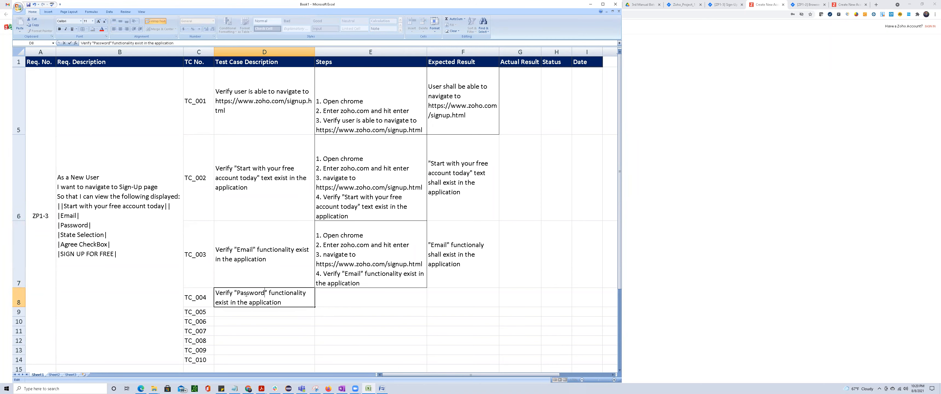
# Copy the TC_003 steps from E7 to E8 for TC_004.
pyautogui.click(384, 255)
pyautogui.hotkey('ctrl', 'c')
pyautogui.click(355, 299)
pyautogui.hotkey('ctrl', 'v')
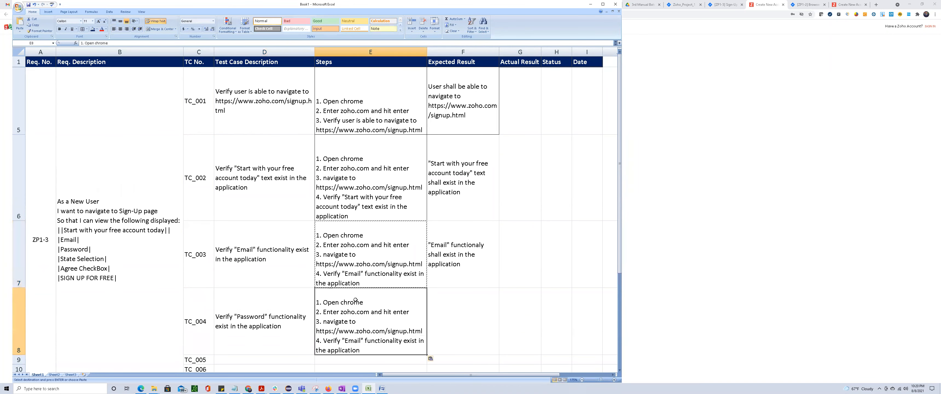
# Replace the wording of step 4 in E8 with the D8 description, "Verify "Password" functionality exist in the application".
pyautogui.click(254, 309)
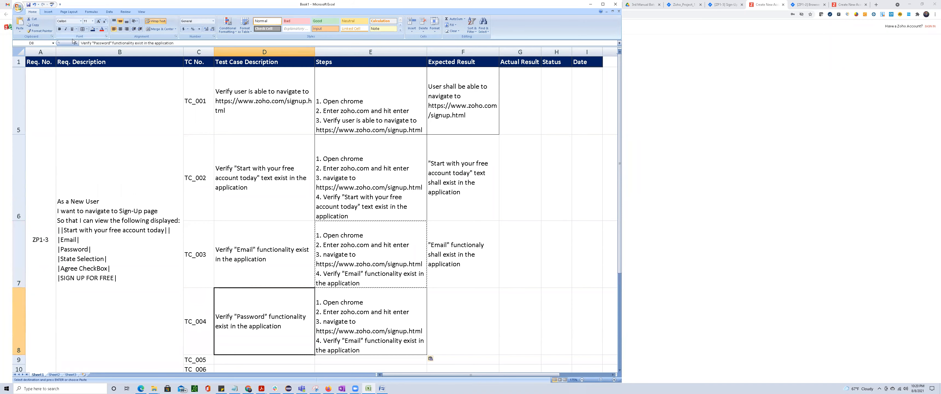
pyautogui.click(235, 44)
pyautogui.hotkey('ctrl', 'a')
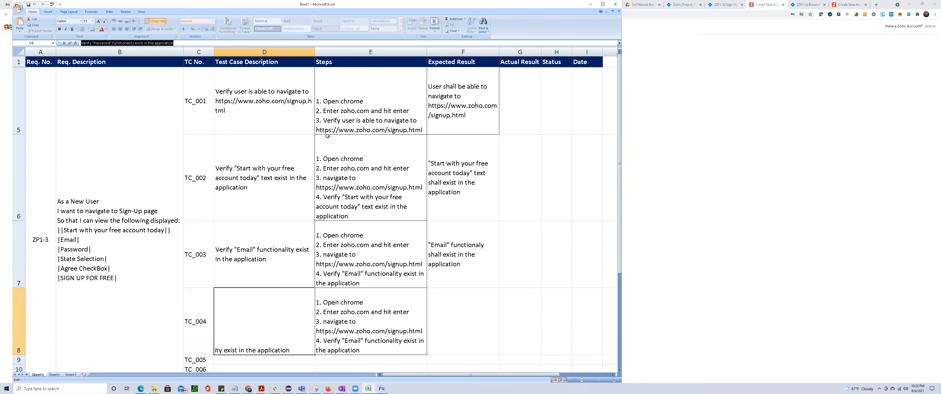
pyautogui.scroll(-3, 361, 274)
pyautogui.scroll(2, 339, 207)
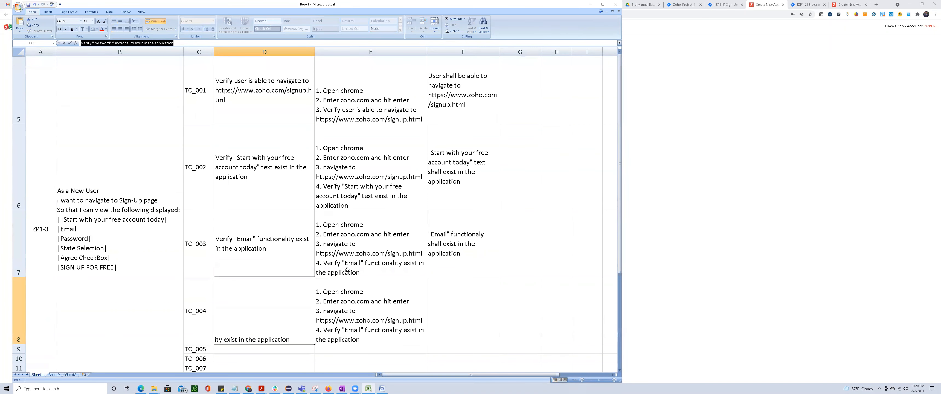
pyautogui.click(335, 329)
pyautogui.moveTo(323, 329); pyautogui.dragTo(383, 340)
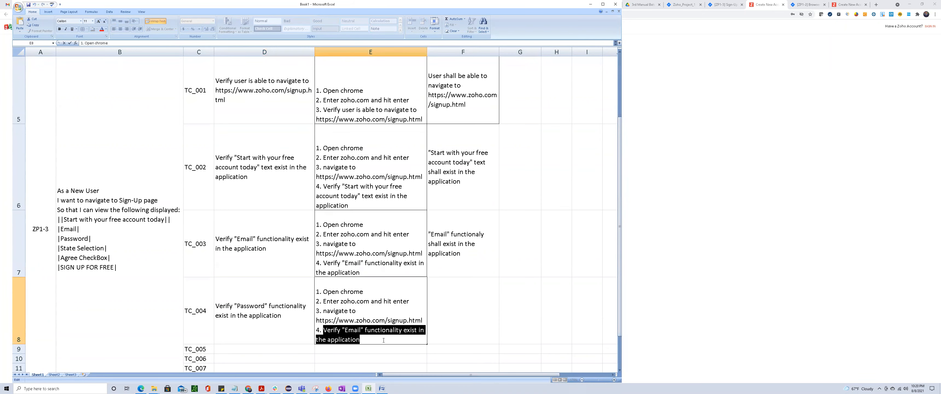
pyautogui.hotkey('ctrl', 'v')
pyautogui.click(385, 364)
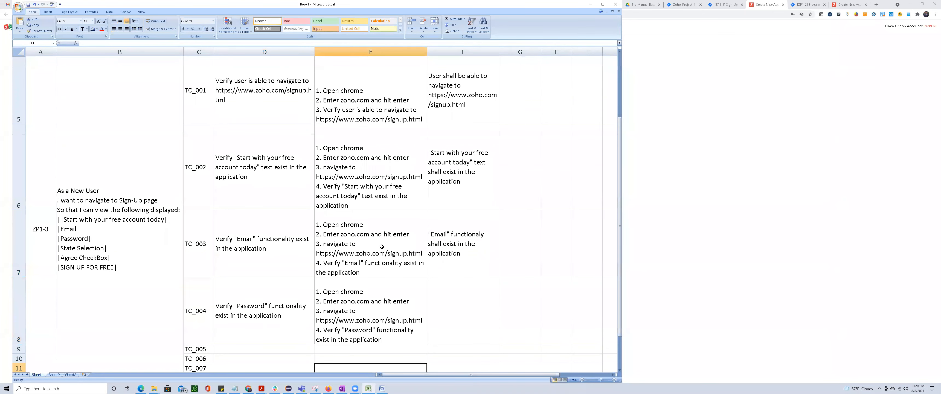
# Copy the TC_003 expected result from F7 to F8 for TC_004.
pyautogui.scroll(-1, 381, 247)
pyautogui.scroll(1, 381, 247)
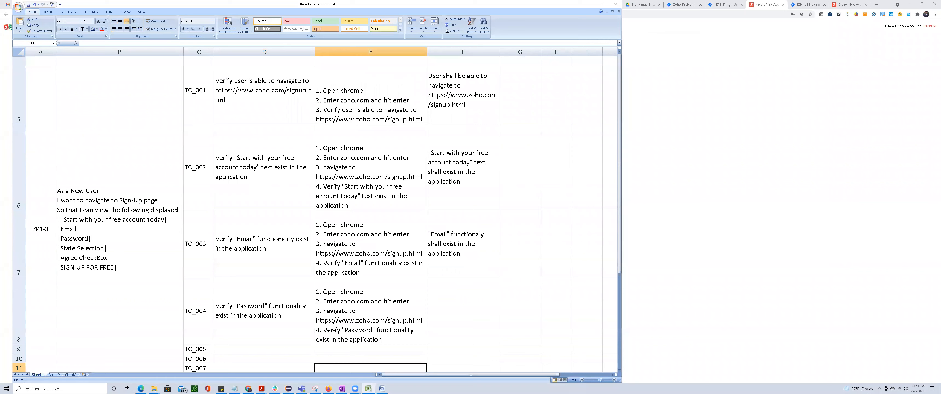
pyautogui.click(450, 243)
pyautogui.hotkey('ctrl', 'c')
pyautogui.click(450, 307)
pyautogui.hotkey('ctrl', 'v')
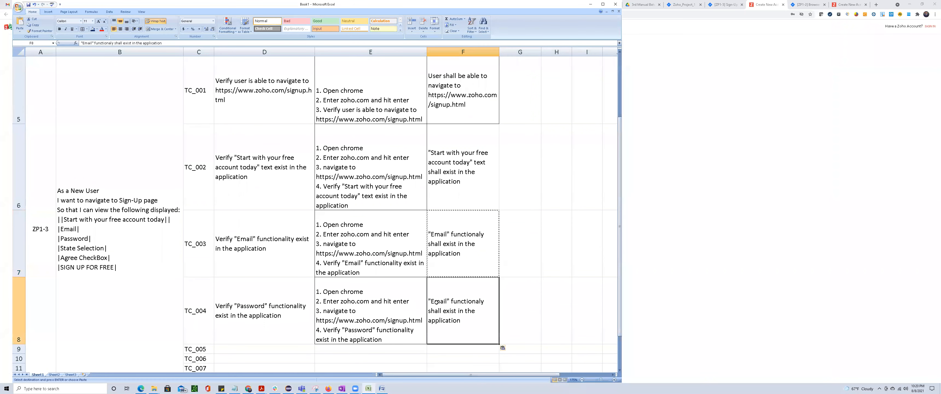
# Change "Email" to "Password" in the TC_004 expected result in F8.
pyautogui.doubleClick(437, 303)
pyautogui.doubleClick(437, 304)
pyautogui.write('""')
pyautogui.press('Left')
pyautogui.write('Pass')
pyautogui.write('word')
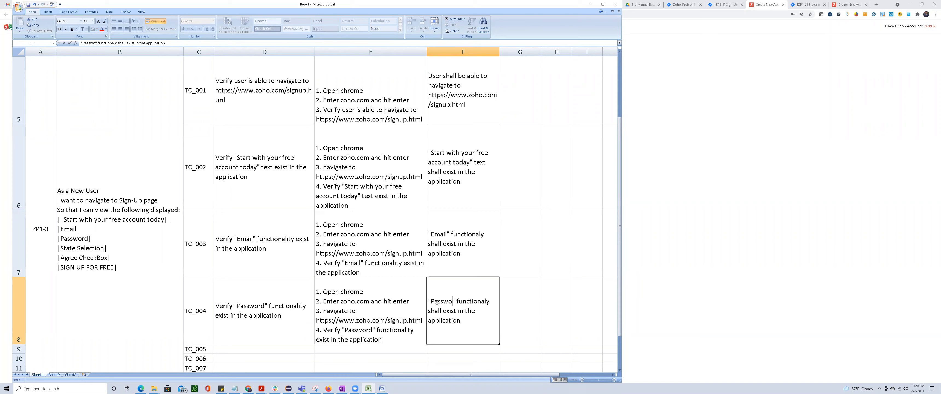
pyautogui.press('Return')
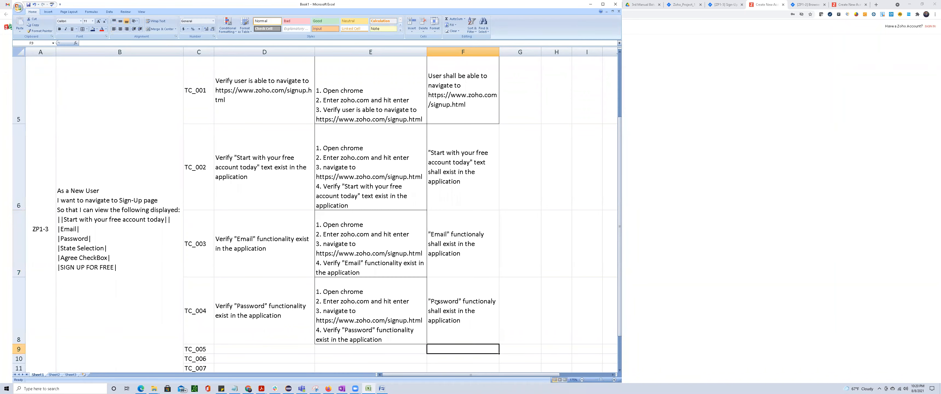
pyautogui.scroll(-1, 427, 288)
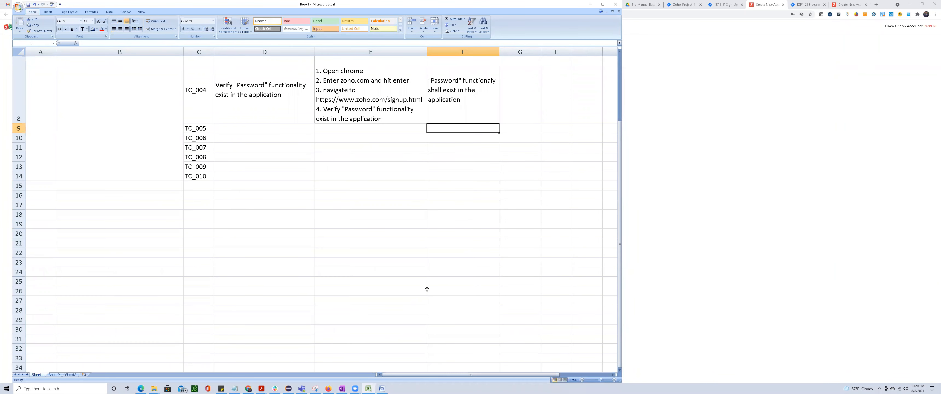
pyautogui.scroll(2, 416, 284)
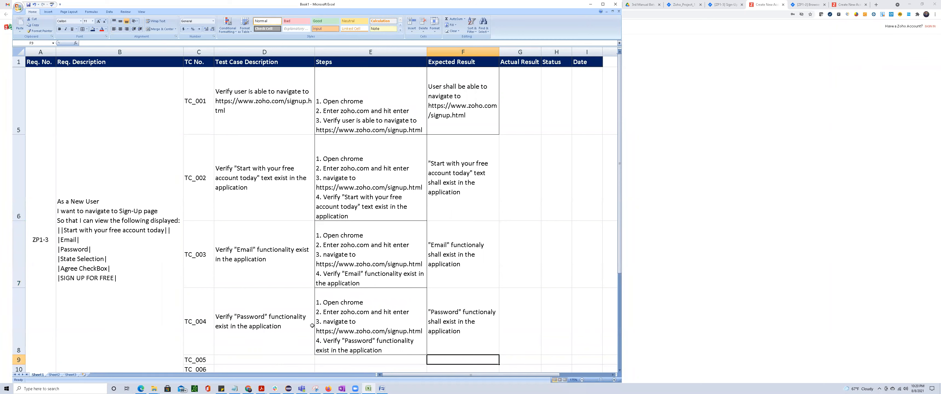
pyautogui.click(531, 13)
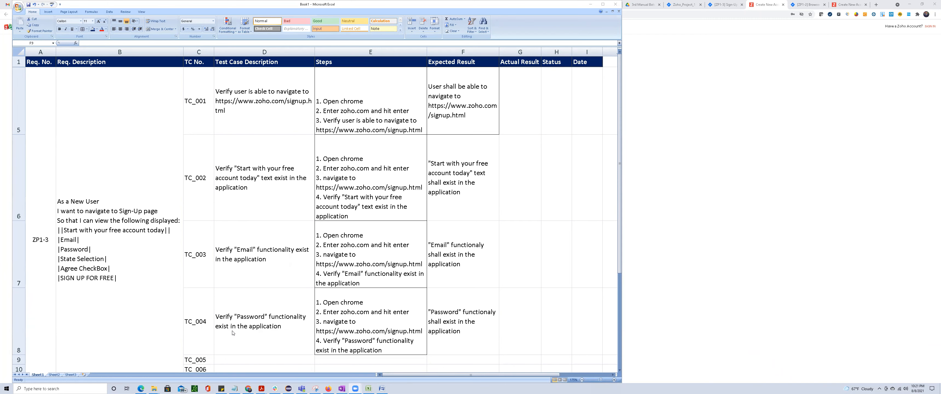
# Copy the TC_004 description from D8 to D9 for TC_005.
pyautogui.click(235, 357)
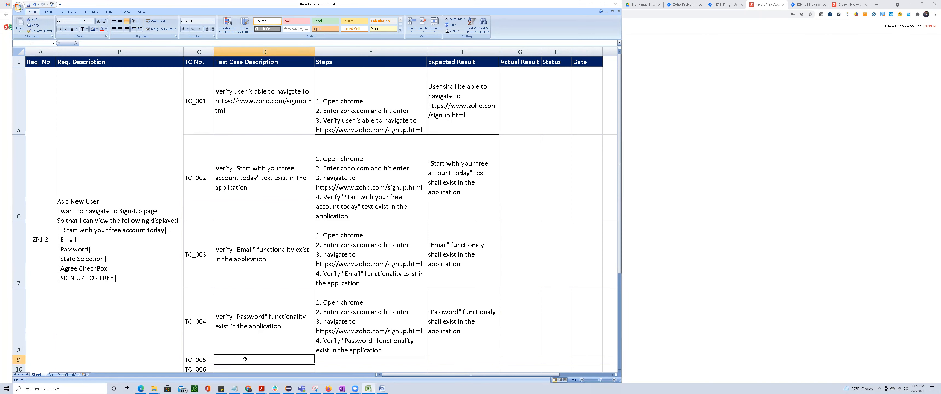
pyautogui.keyDown('ctrl'); pyautogui.scroll(-1, 242, 322); pyautogui.keyUp('ctrl')
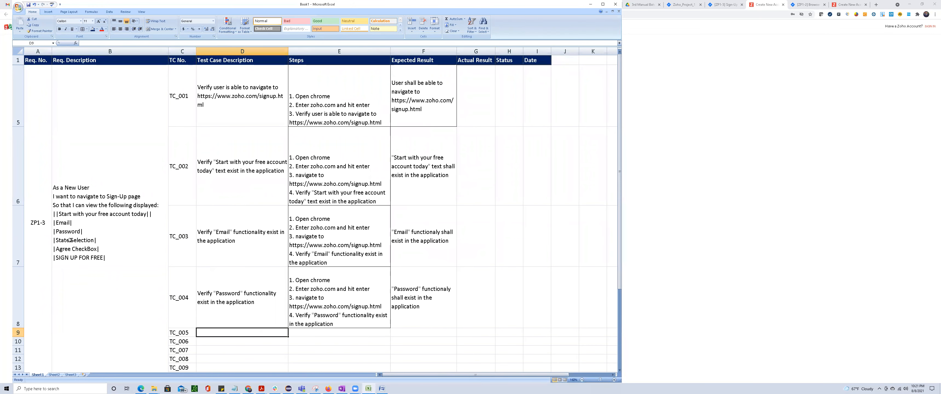
pyautogui.click(241, 314)
pyautogui.hotkey('ctrl', 'c')
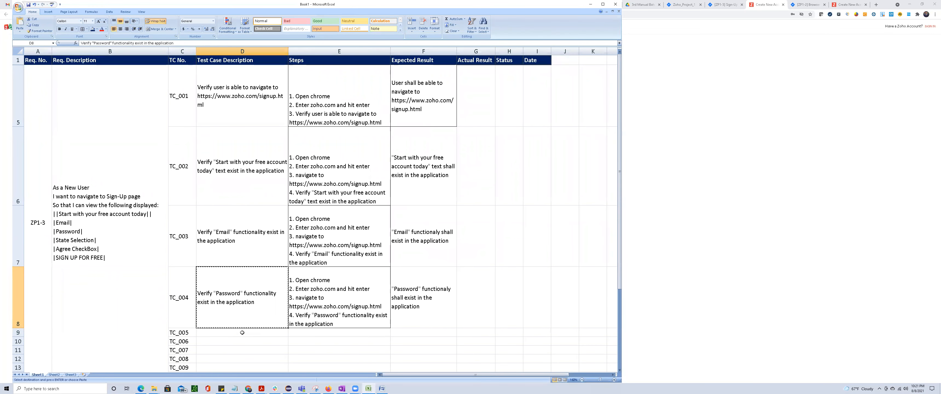
pyautogui.click(242, 332)
pyautogui.hotkey('ctrl', 'v')
# Change "Password" to "State Selection" in the TC_005 description in D9, using the wording copied from the requirement in column B.
pyautogui.click(79, 236)
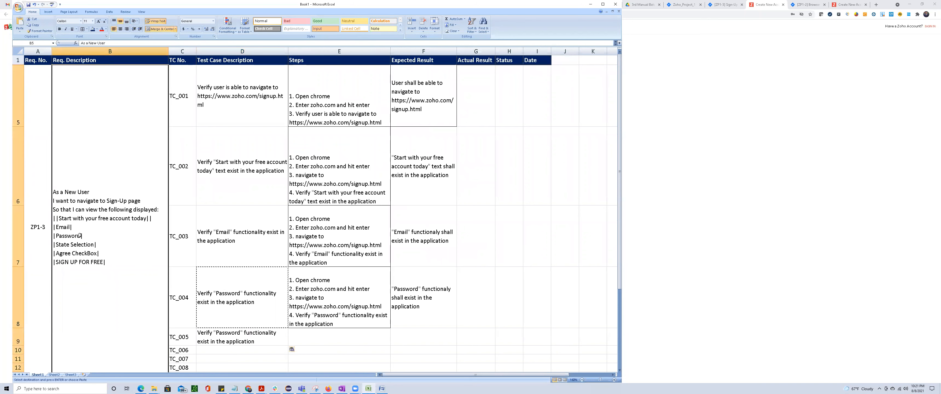
pyautogui.doubleClick(80, 235)
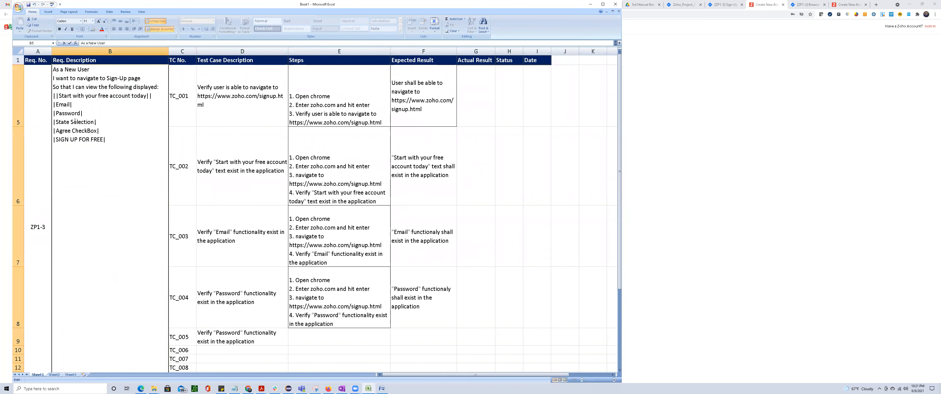
pyautogui.moveTo(56, 122); pyautogui.dragTo(94, 121)
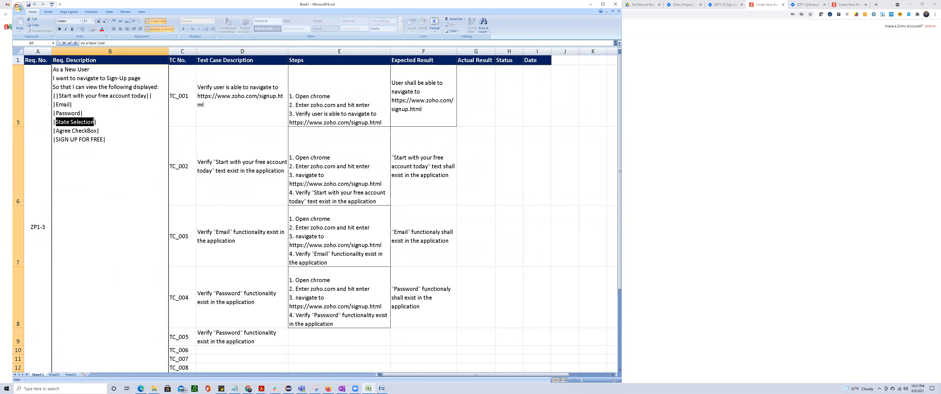
pyautogui.click(230, 330)
pyautogui.doubleClick(225, 314)
pyautogui.doubleClick(225, 314)
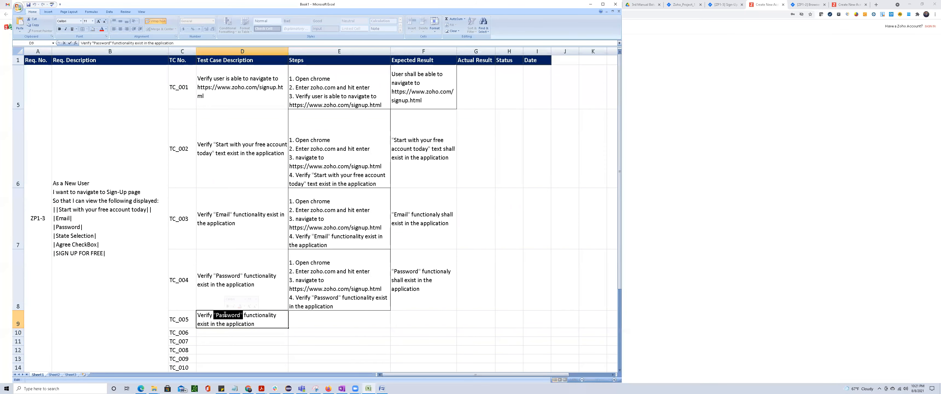
pyautogui.press('BackSpace')
pyautogui.hotkey('ctrl', 'v')
pyautogui.press('Return')
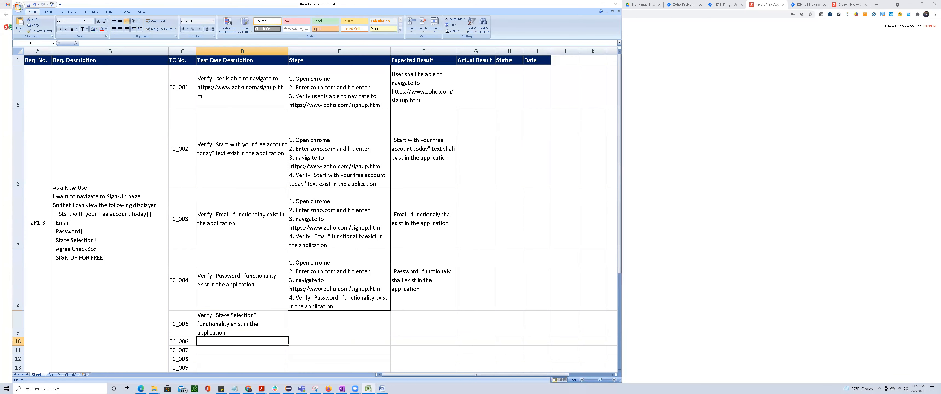
# Copy the TC_004 steps from E8 to E9 for TC_005.
pyautogui.click(325, 287)
pyautogui.hotkey('ctrl', 'c')
pyautogui.click(317, 329)
pyautogui.hotkey('ctrl', 'v')
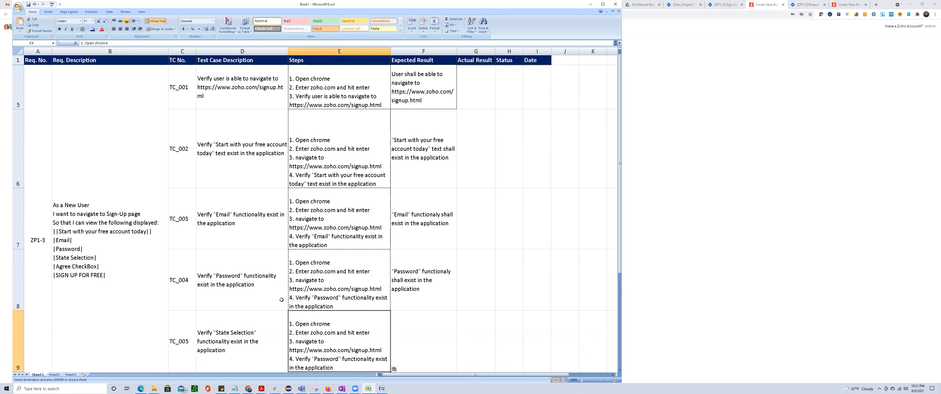
# Replace the wording of step 4 in E9 with the D9 description, "Verify "State Selection" functionality exist in the application".
pyautogui.press('Left')
pyautogui.moveTo(184, 43); pyautogui.dragTo(81, 42)
pyautogui.scroll(-1, 334, 210)
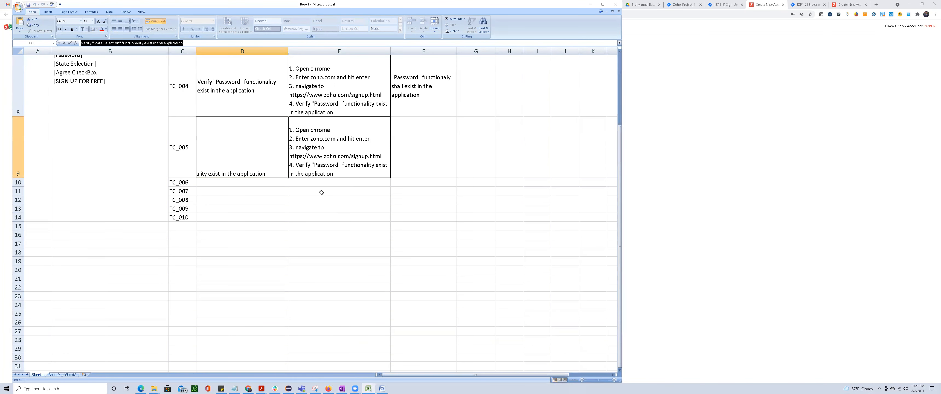
pyautogui.click(297, 164)
pyautogui.hotkey('shift', 'Down')
pyautogui.hotkey('shift', 'End')
pyautogui.hotkey('ctrl', 'v')
pyautogui.click(338, 238)
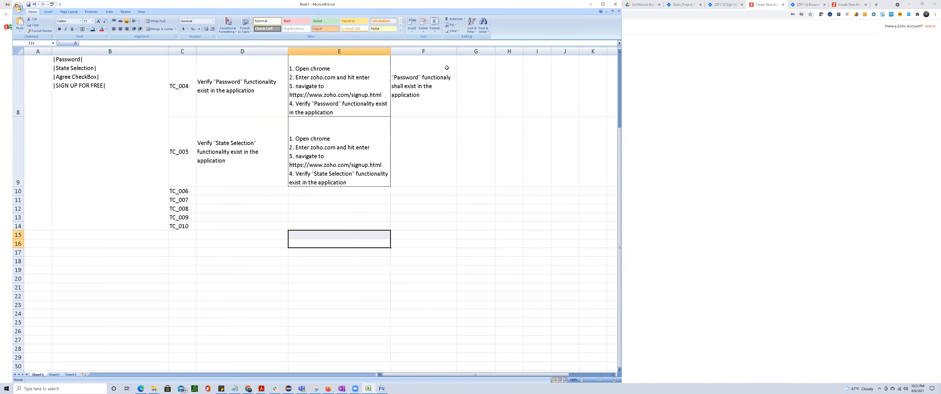
# Copy the TC_004 expected result from F8 to F9 for TC_005.
pyautogui.click(446, 68)
pyautogui.hotkey('ctrl', 'c')
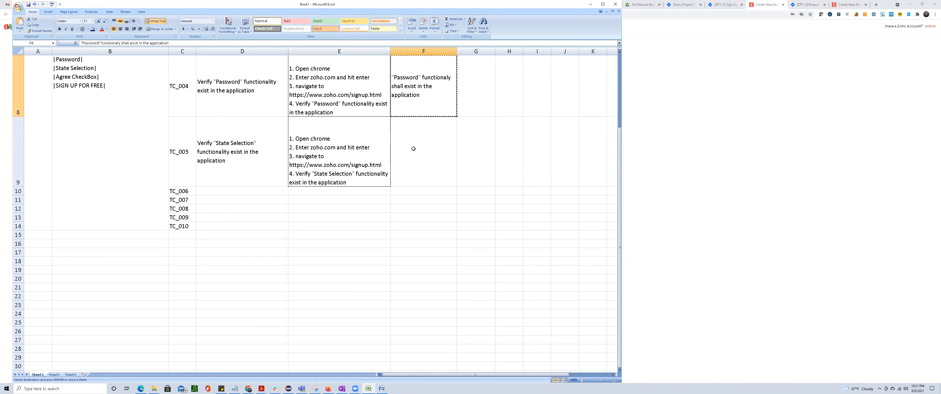
pyautogui.click(412, 146)
pyautogui.hotkey('ctrl', 'v')
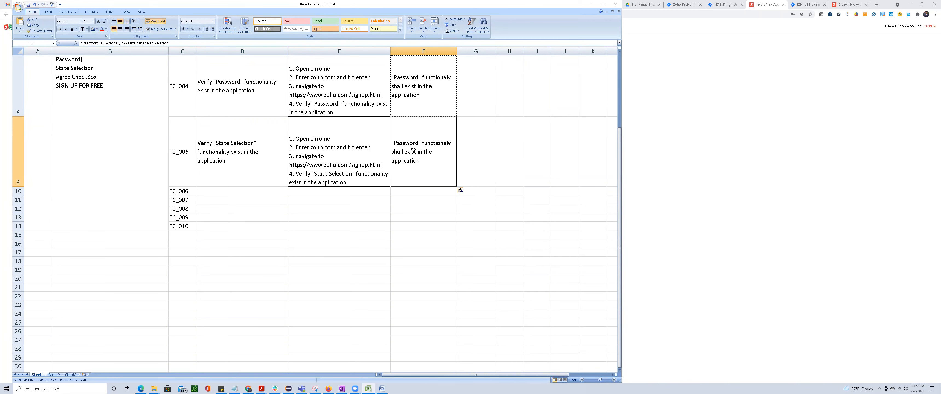
# Change "Password" to "State Selection" in the TC_005 expected result in F9, copying the wording from D9.
pyautogui.click(218, 153)
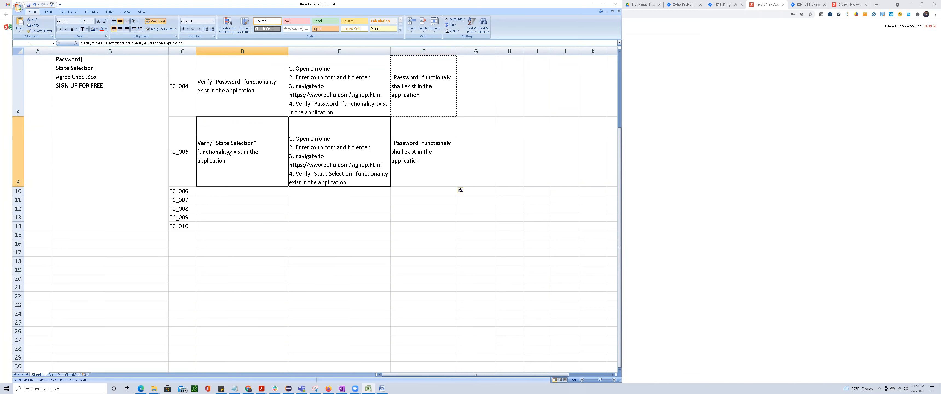
pyautogui.doubleClick(220, 143)
pyautogui.moveTo(217, 147); pyautogui.dragTo(259, 150)
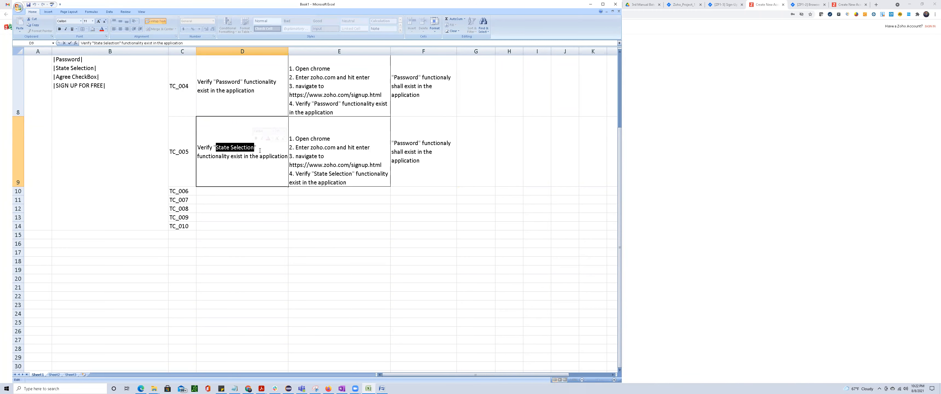
pyautogui.click(391, 150)
pyautogui.doubleClick(405, 143)
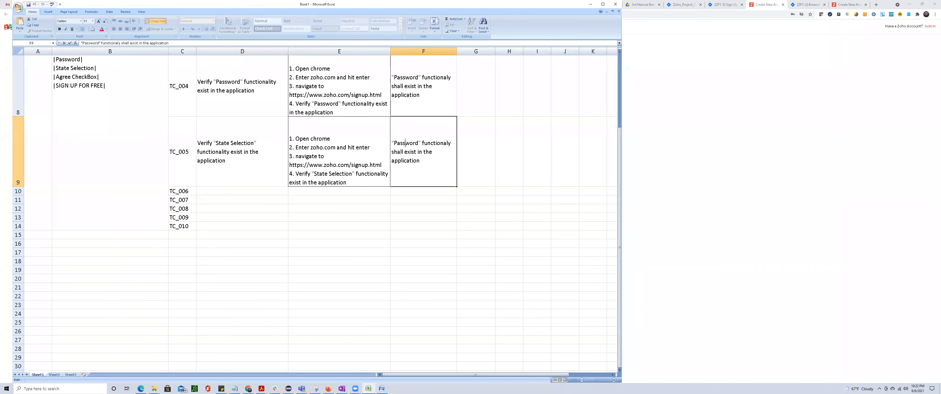
pyautogui.doubleClick(405, 143)
pyautogui.press('BackSpace')
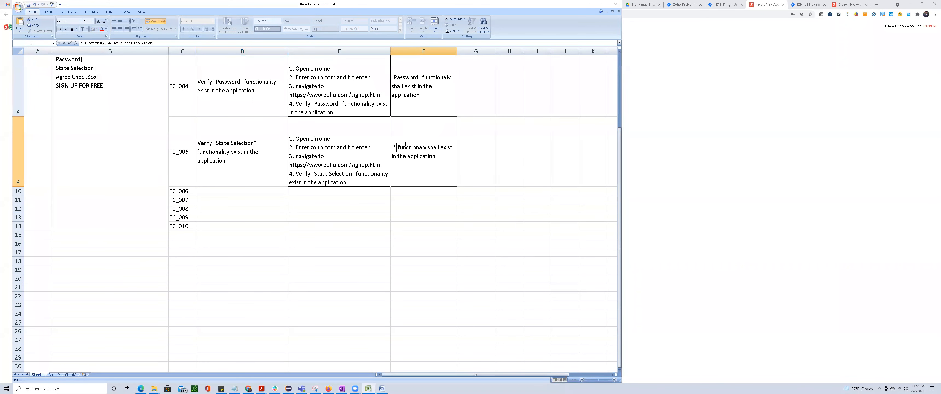
pyautogui.hotkey('ctrl', 'v')
pyautogui.click(402, 273)
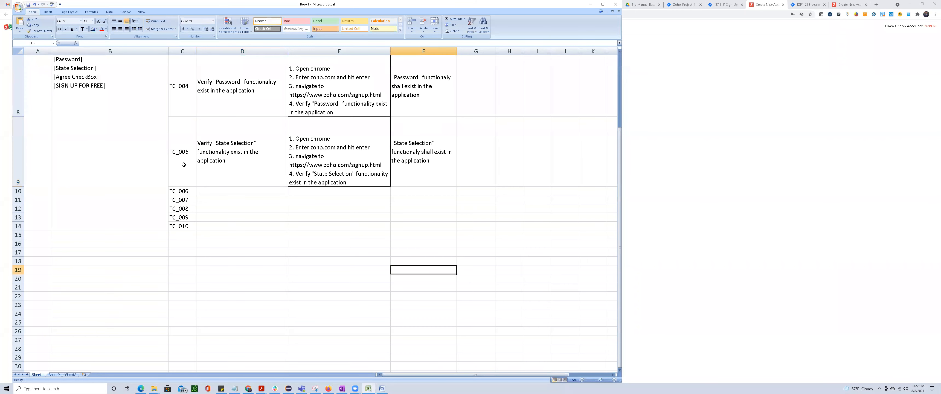
# Freeze the worksheet's top header row and scroll through the test cases to check it.
pyautogui.scroll(1, 402, 274)
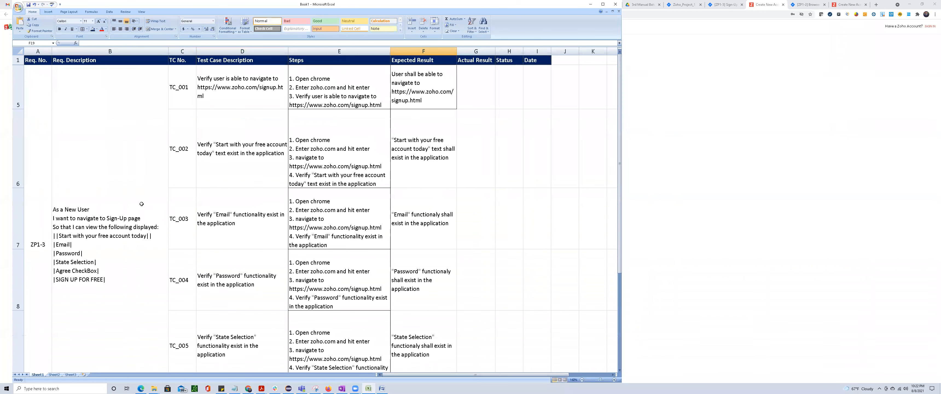
pyautogui.click(17, 60)
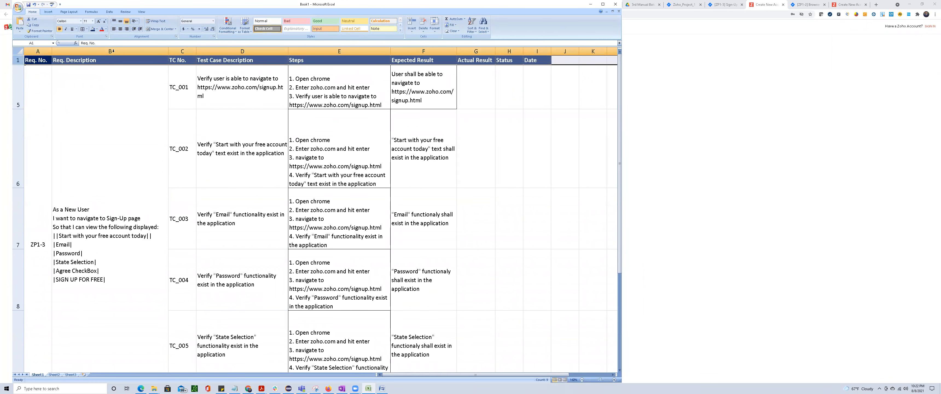
pyautogui.click(141, 12)
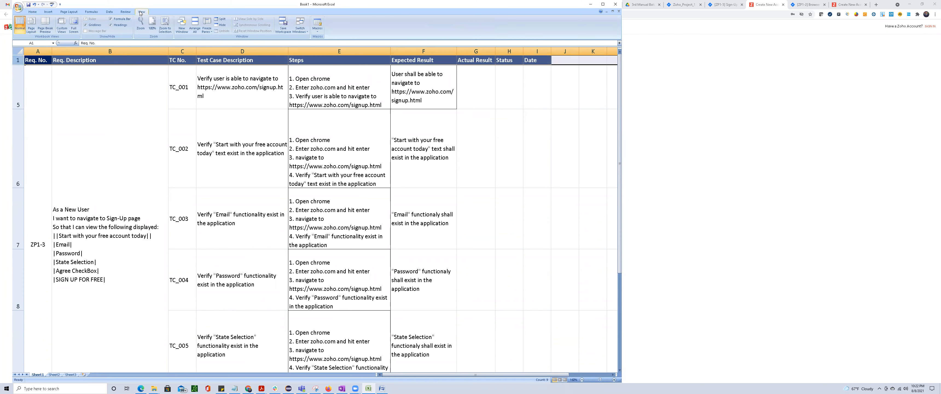
pyautogui.click(206, 27)
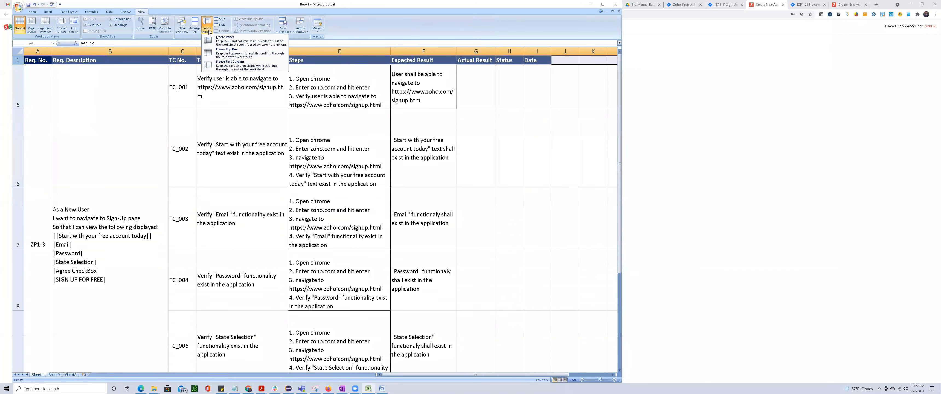
pyautogui.click(223, 49)
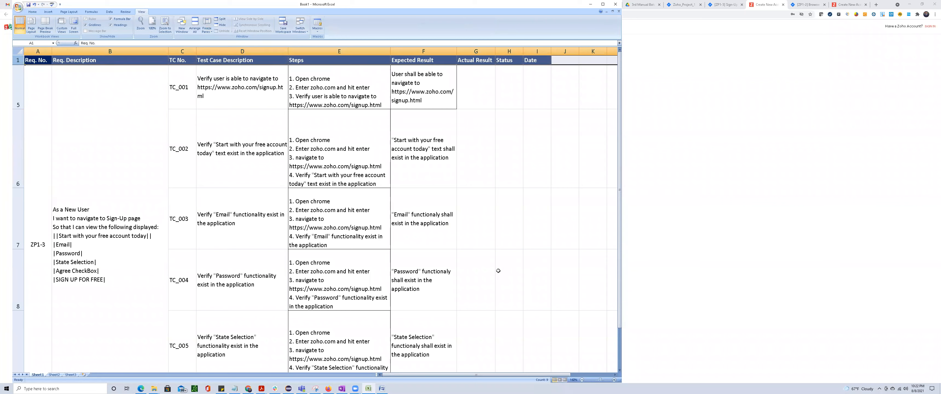
pyautogui.click(509, 277)
pyautogui.scroll(-5, 332, 241)
pyautogui.scroll(4, 332, 242)
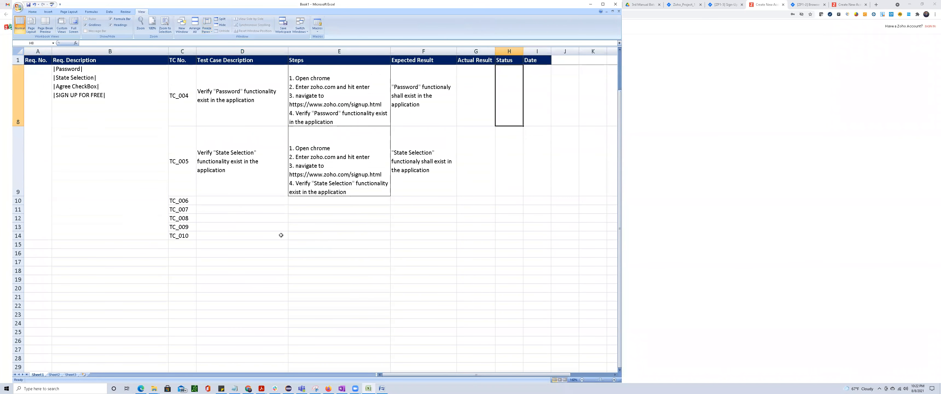
pyautogui.click(219, 200)
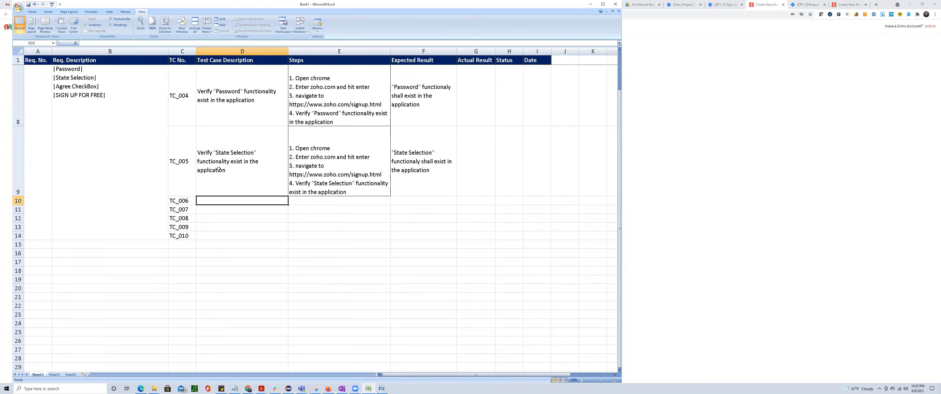
pyautogui.click(241, 164)
pyautogui.hotkey('ctrl', 'c')
pyautogui.click(227, 201)
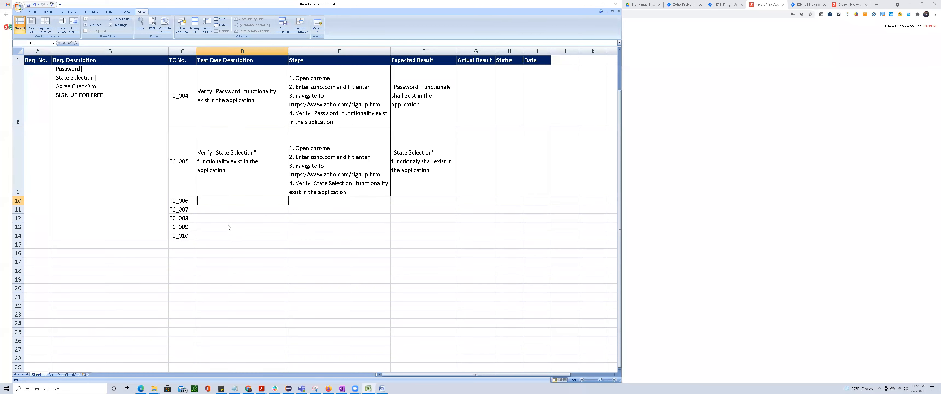
# Copy the TC_005 description from D9 to D10 for TC_006.
pyautogui.click(221, 169)
pyautogui.hotkey('ctrl', 'c')
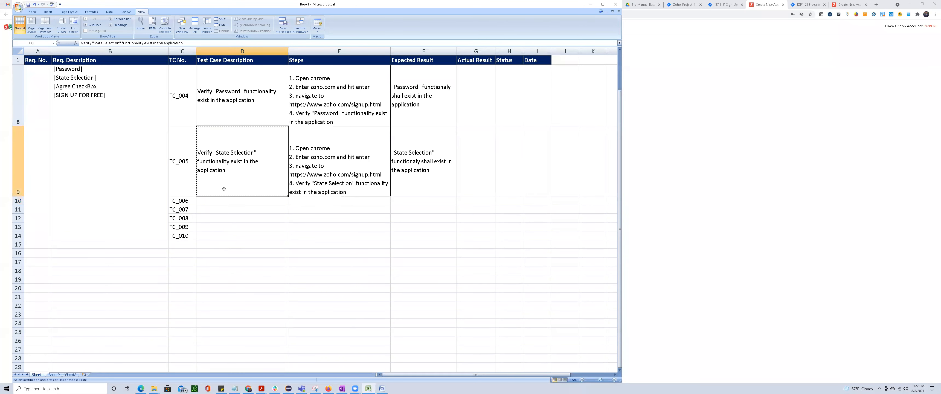
pyautogui.click(224, 200)
pyautogui.hotkey('ctrl', 'v')
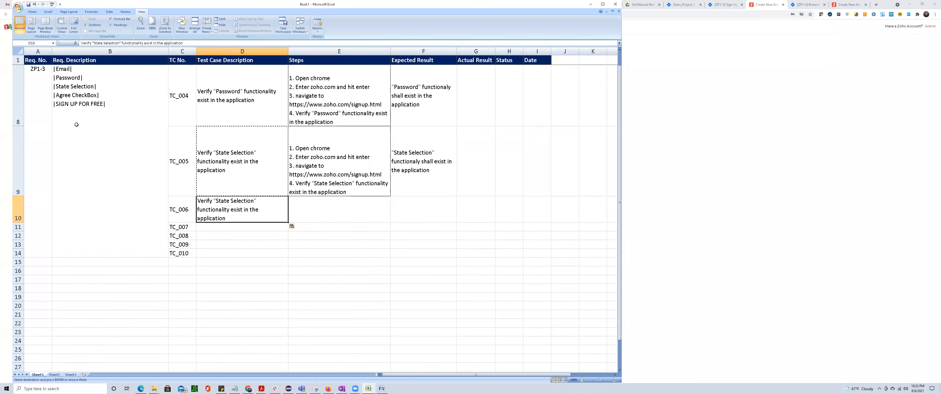
# Change "State Selection" to "Agree CheckBox" in the TC_006 description in D10, using the wording from the requirement in column B.
pyautogui.doubleClick(60, 88)
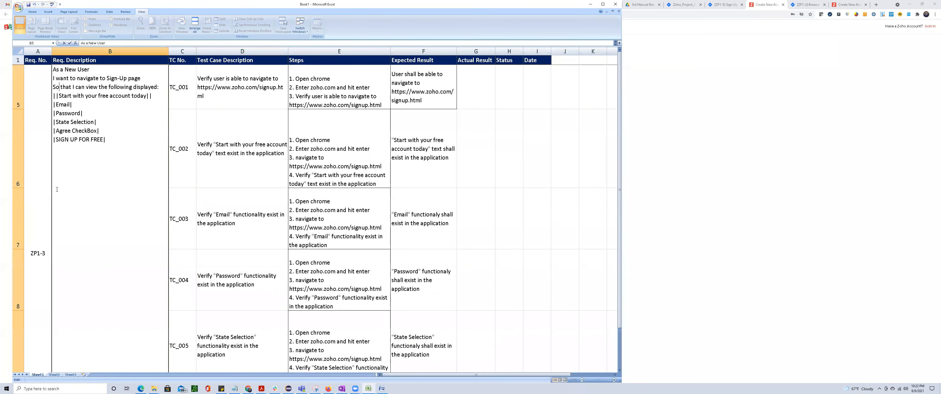
pyautogui.moveTo(58, 132); pyautogui.dragTo(98, 131)
pyautogui.scroll(-5, 224, 190)
pyautogui.scroll(3, 224, 203)
pyautogui.scroll(1, 225, 205)
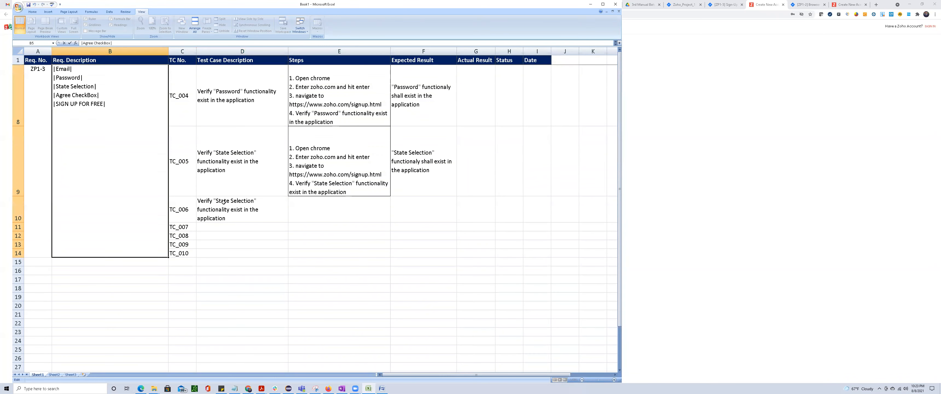
pyautogui.doubleClick(218, 207)
pyautogui.moveTo(216, 206); pyautogui.dragTo(254, 209)
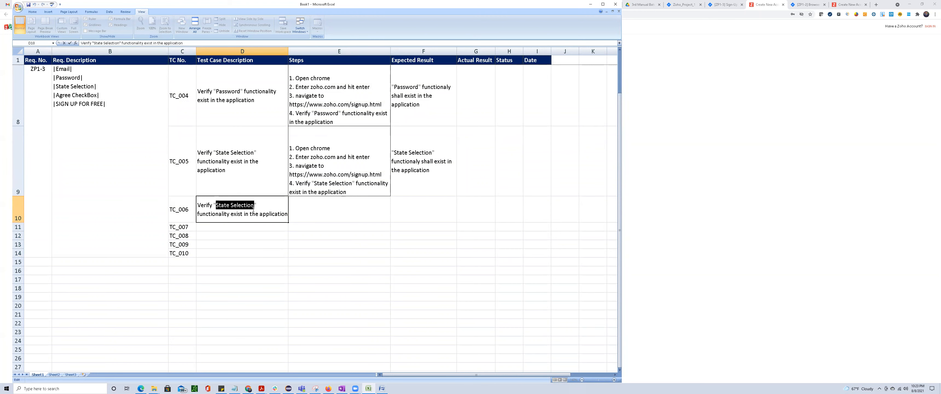
pyautogui.write('Agree CheckBox')
pyautogui.click(255, 288)
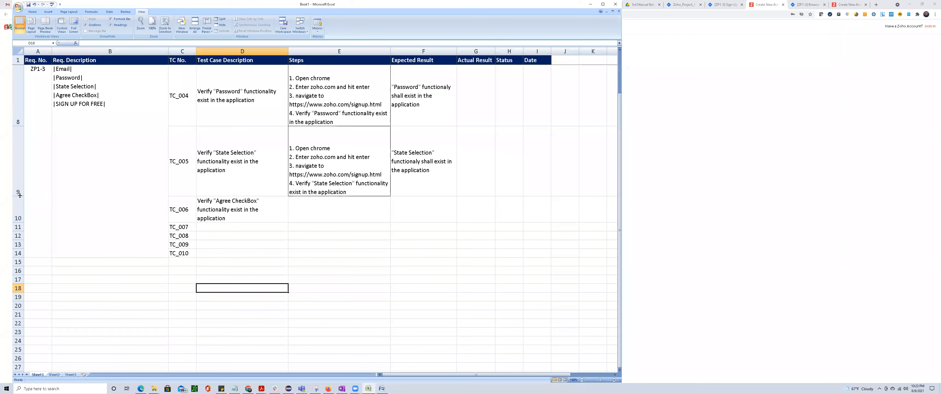
# Copy the TC_005 steps from E9 to E10 for TC_006.
pyautogui.click(334, 163)
pyautogui.hotkey('ctrl', 'c')
pyautogui.click(328, 209)
pyautogui.hotkey('ctrl', 'v')
# Replace the wording of step 4 in E10 with the D10 description, "Verify "Agree CheckBox" functionality exist in the application".
pyautogui.click(236, 230)
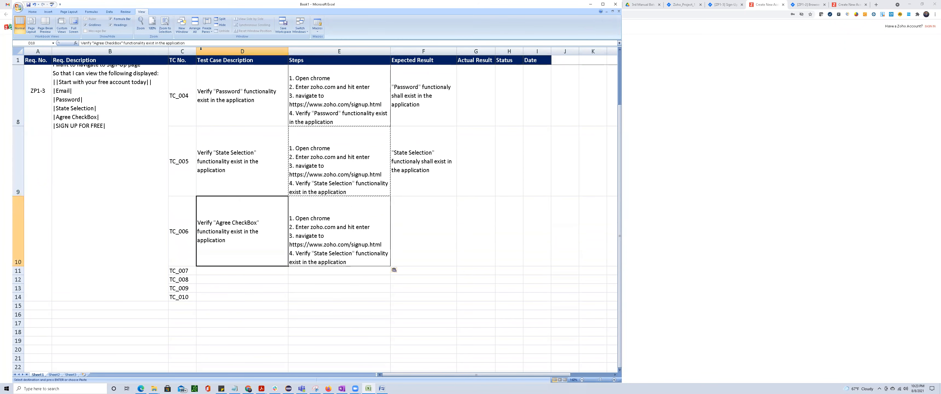
pyautogui.moveTo(198, 43); pyautogui.dragTo(31, 37)
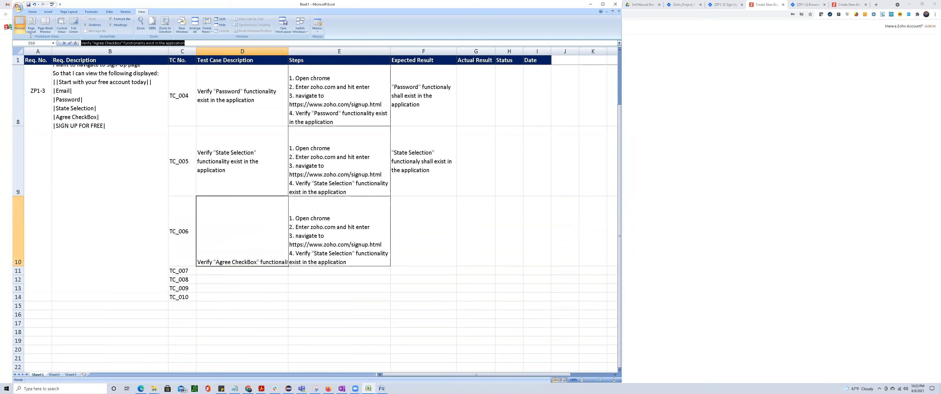
pyautogui.click(306, 203)
pyautogui.doubleClick(299, 252)
pyautogui.moveTo(296, 253); pyautogui.dragTo(351, 262)
pyautogui.hotkey('ctrl', 'v')
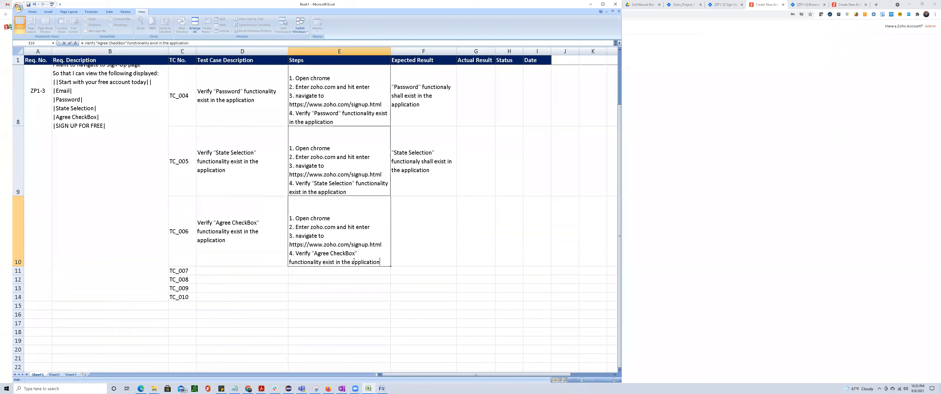
pyautogui.click(563, 263)
# Copy the TC_005 expected result from F9 to F10 for TC_006.
pyautogui.click(422, 171)
pyautogui.hotkey('ctrl', 'c')
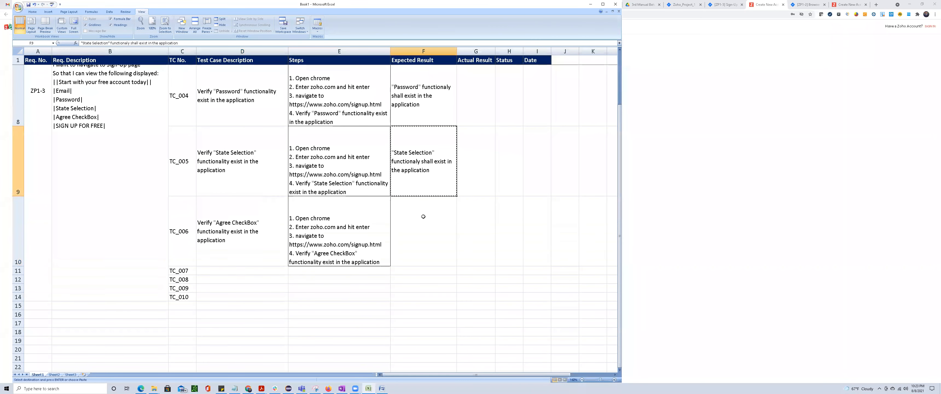
pyautogui.click(425, 213)
pyautogui.hotkey('ctrl', 'v')
# Change "State Selection" to "Agree CheckBox" in the TC_006 expected result in F10, copying the wording from D10.
pyautogui.click(220, 224)
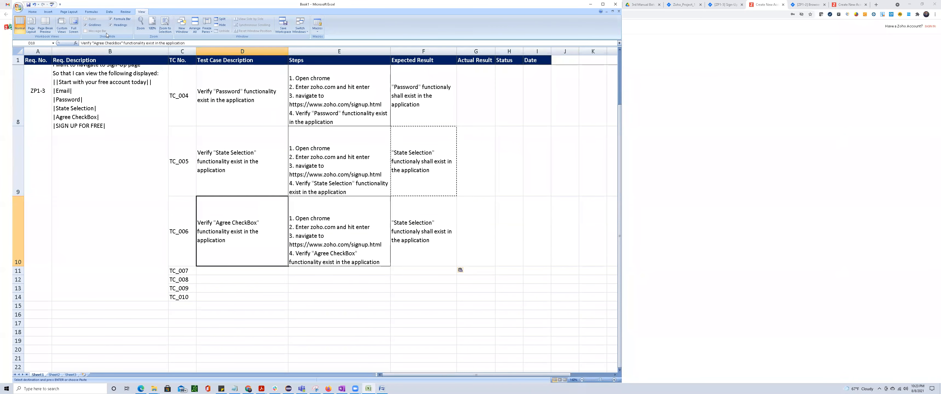
pyautogui.moveTo(94, 43); pyautogui.dragTo(123, 43)
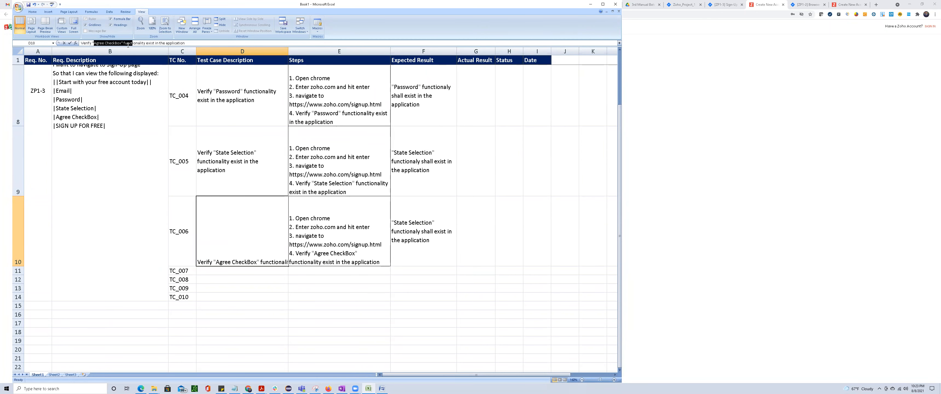
pyautogui.hotkey('shift', 'End')
pyautogui.keyDown('shift'); pyautogui.click(120, 44); pyautogui.keyUp('shift')
pyautogui.doubleClick(427, 239)
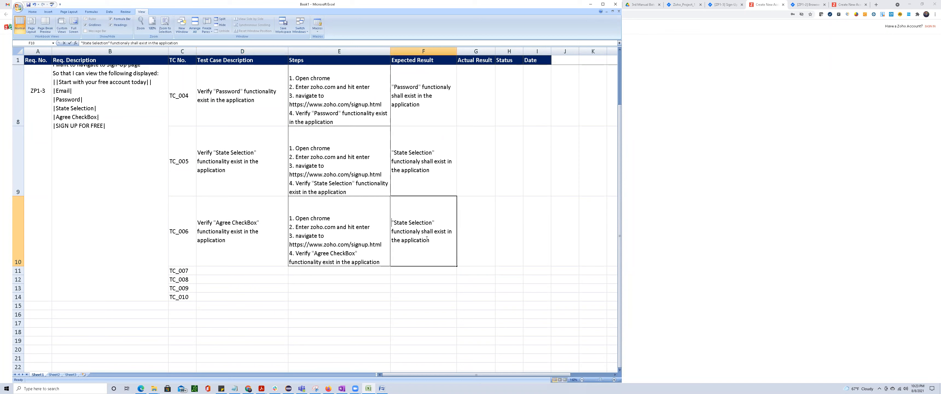
pyautogui.moveTo(394, 223); pyautogui.dragTo(431, 225)
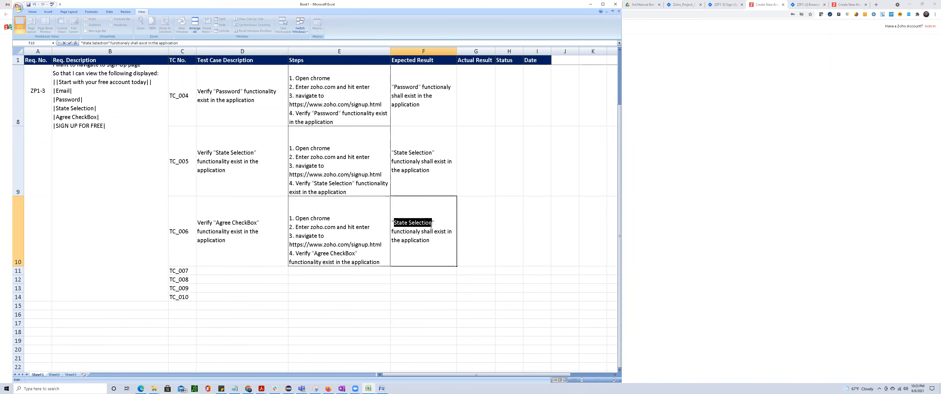
pyautogui.hotkey('ctrl', 'v')
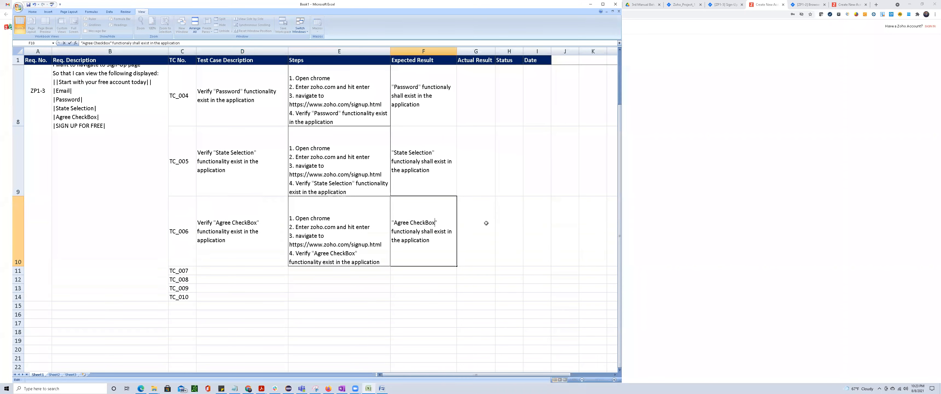
# Switch to the Zoho sign-up page in Chrome to look at its form elements.
pyautogui.click(681, 216)
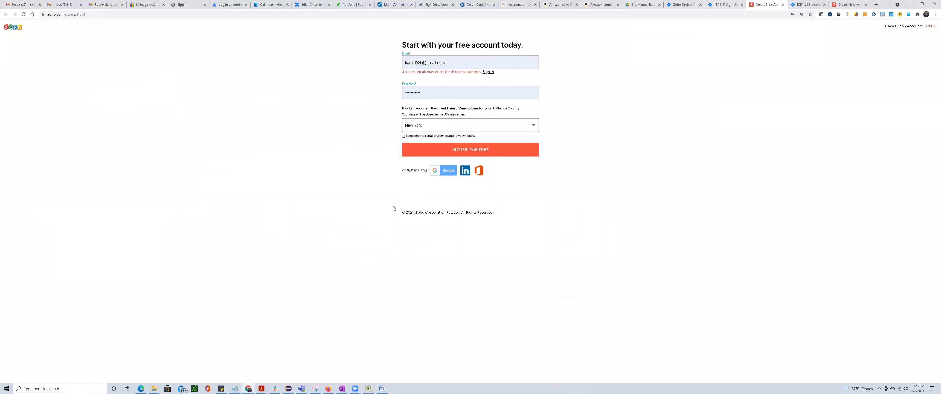
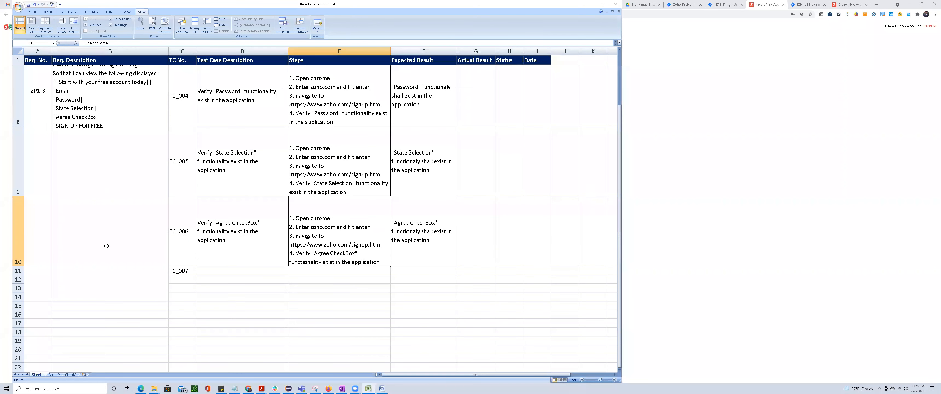
# Review the ZP1-3 requirement description in B5, including its list of sign-up page fields.
pyautogui.click(89, 190)
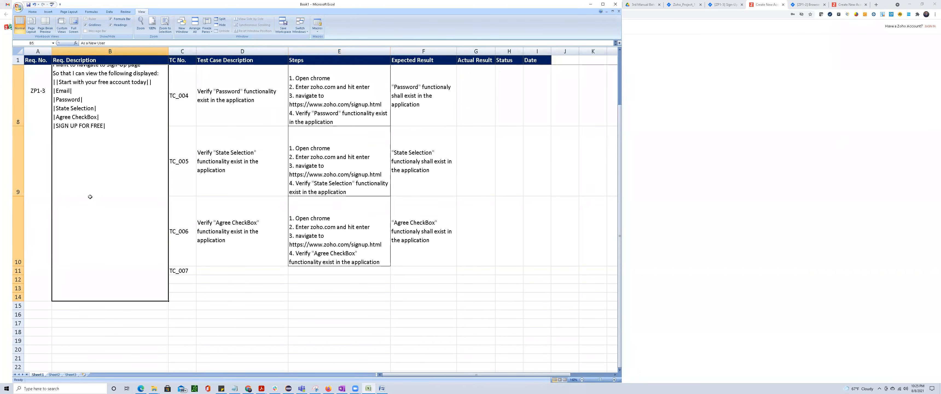
pyautogui.scroll(1, 89, 196)
pyautogui.doubleClick(75, 210)
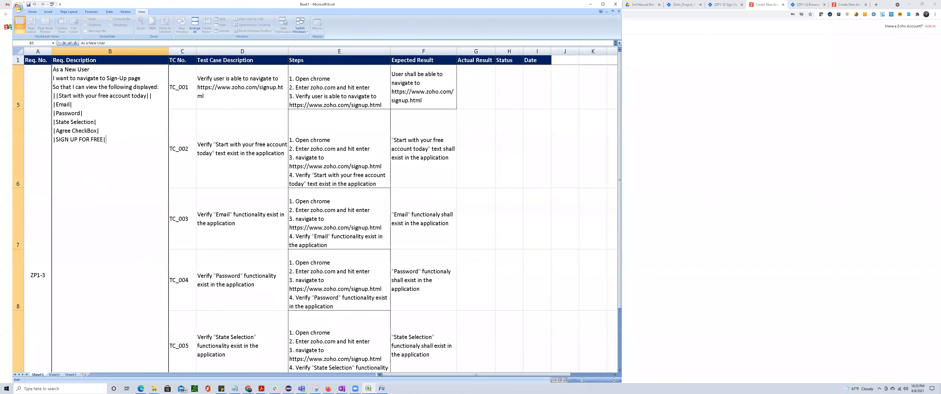
pyautogui.click(586, 221)
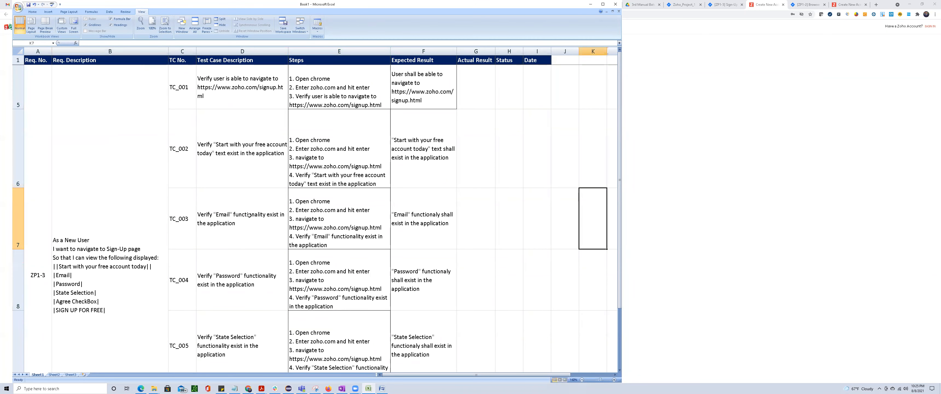
# Unhide the sheet's hidden rows and review the all-browsers requirement with its chrome test case description in D2.
pyautogui.click(18, 51)
pyautogui.rightClick(86, 102)
pyautogui.click(133, 161)
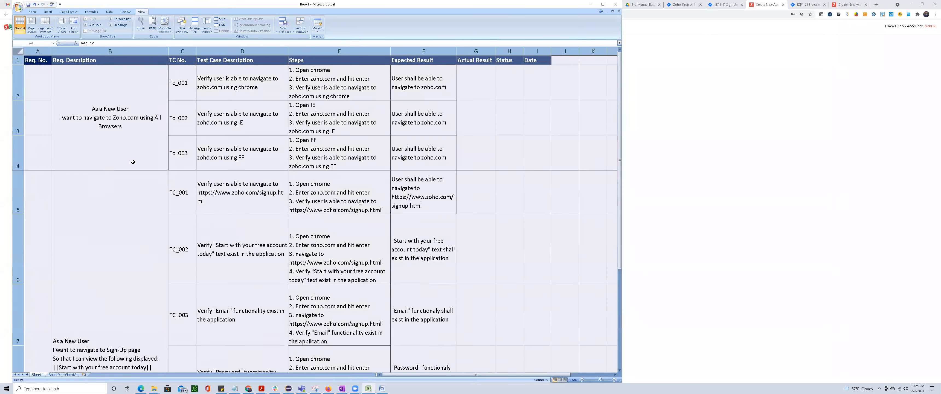
pyautogui.click(129, 206)
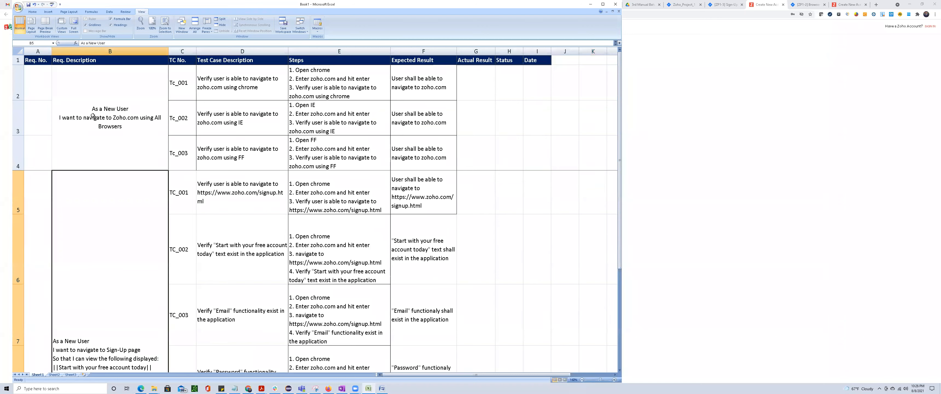
pyautogui.click(113, 118)
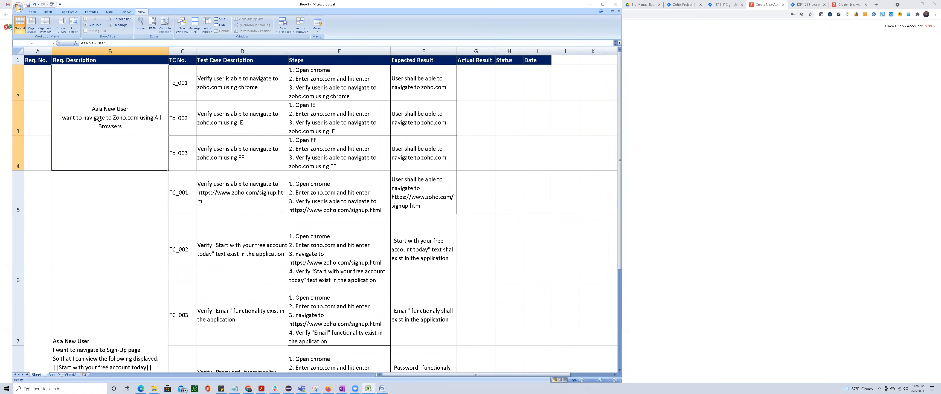
pyautogui.click(242, 86)
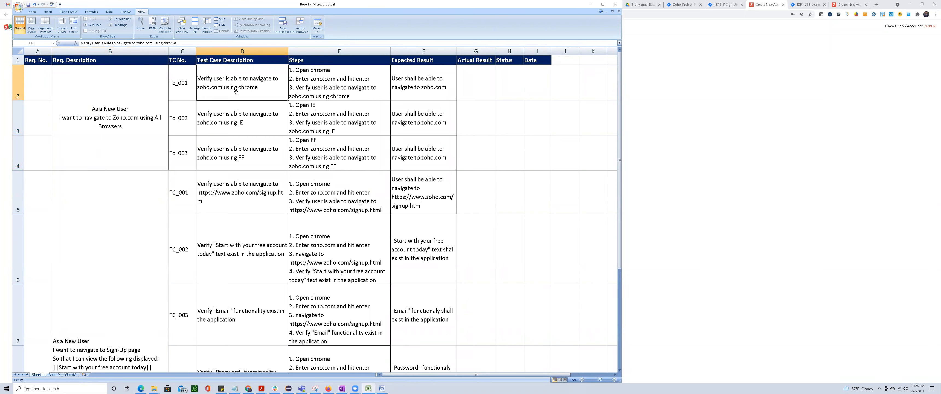
# Hide rows 2 to 4, which hold the all-browsers test cases.
pyautogui.moveTo(15, 81); pyautogui.dragTo(6, 144)
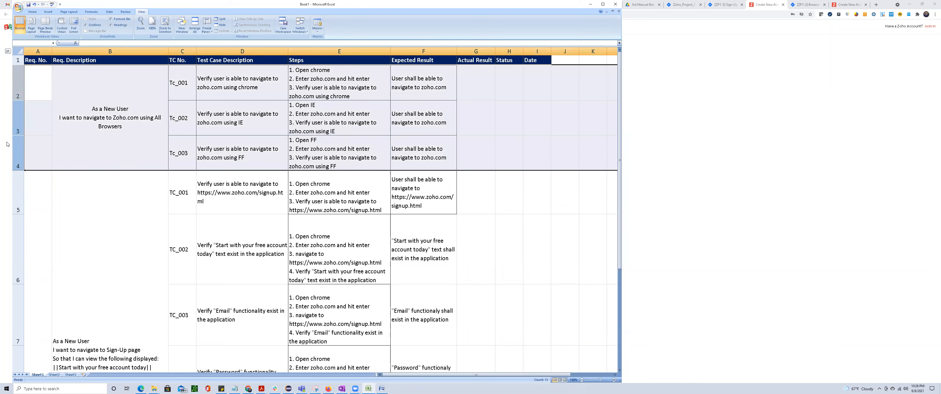
pyautogui.rightClick(87, 117)
pyautogui.click(101, 175)
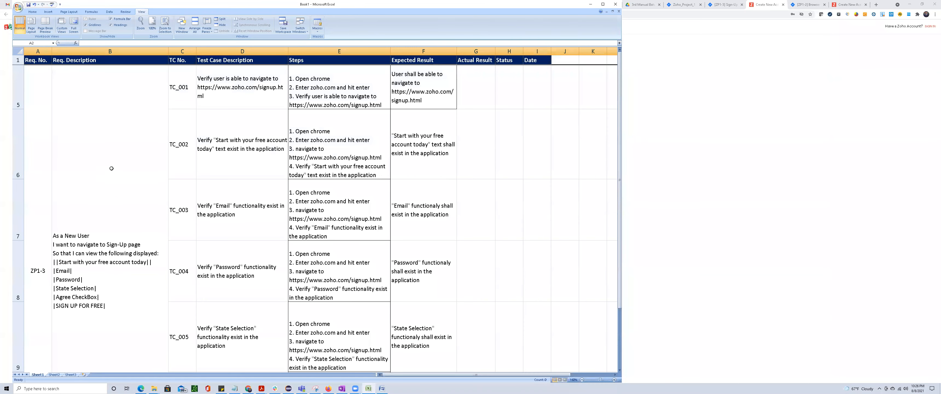
pyautogui.scroll(-1, 111, 168)
pyautogui.scroll(1, 103, 146)
# Switch to the ZP1-3 issue in Jira and examine its user story and supporting requirements, from "Start with your free account today" to the field list.
pyautogui.press('alt')
pyautogui.click(724, 5)
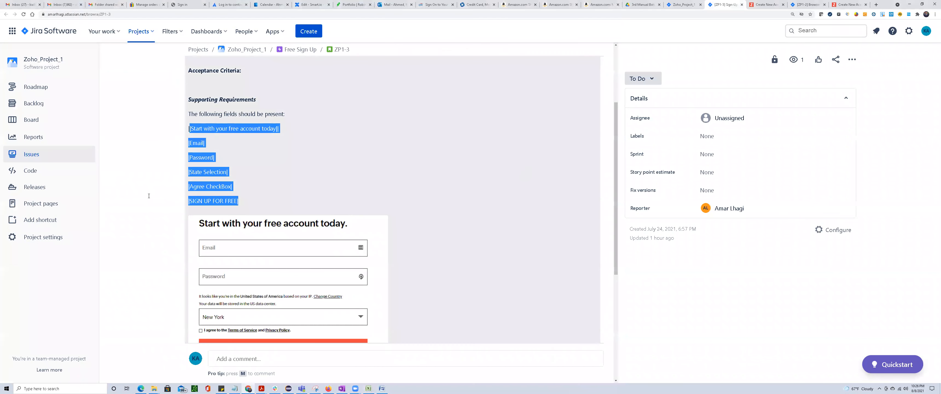
pyautogui.scroll(3, 139, 199)
pyautogui.click(147, 186)
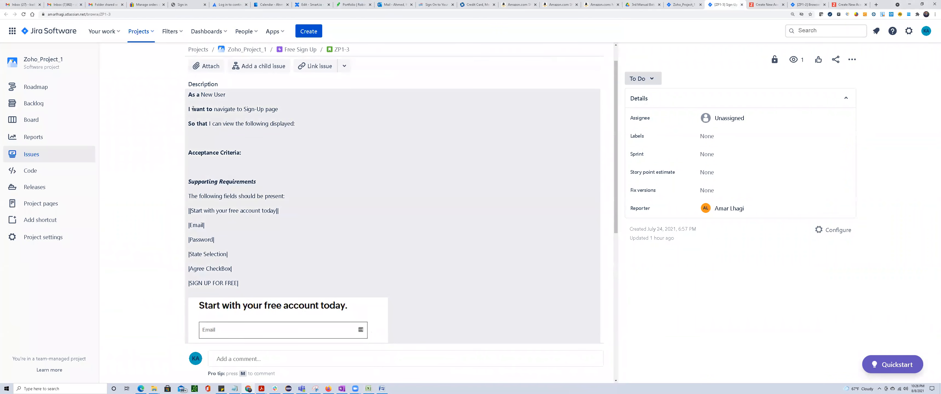
pyautogui.moveTo(191, 109); pyautogui.dragTo(302, 120)
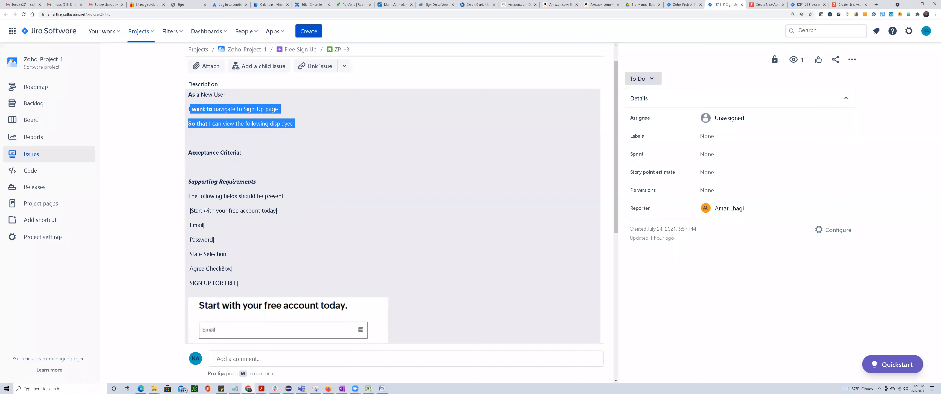
pyautogui.moveTo(189, 210); pyautogui.dragTo(303, 214)
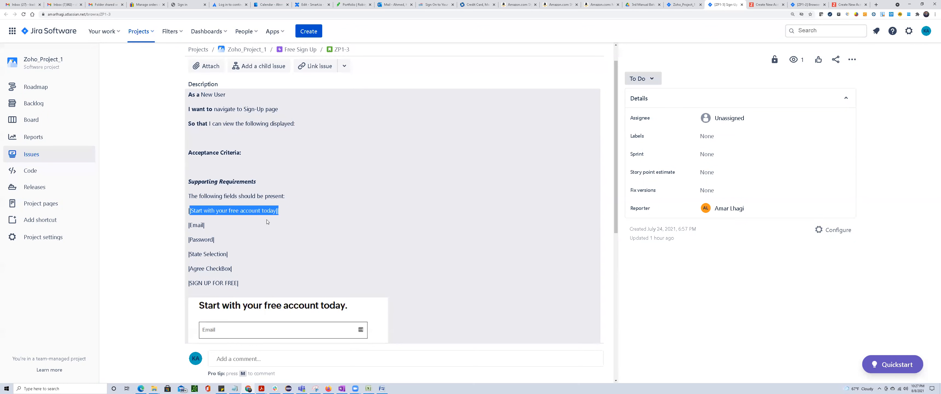
pyautogui.moveTo(190, 225); pyautogui.dragTo(227, 279)
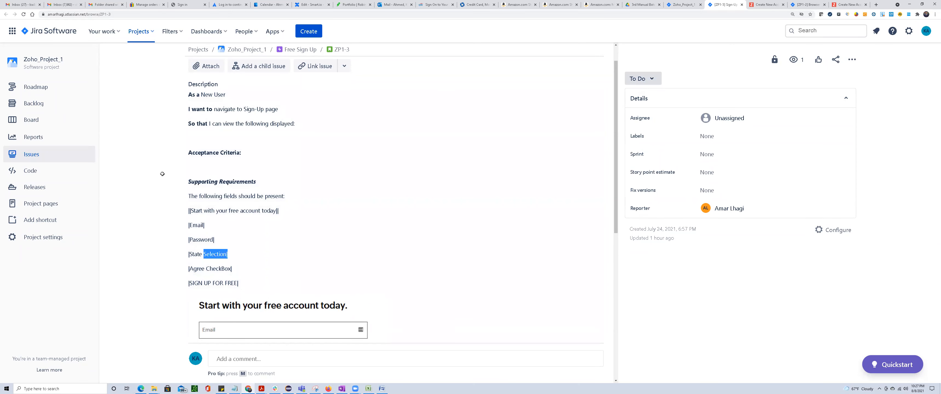
# Switch back to Excel and check the TC_006 steps and description in row 10.
pyautogui.hotkey('alt', 'Tab')
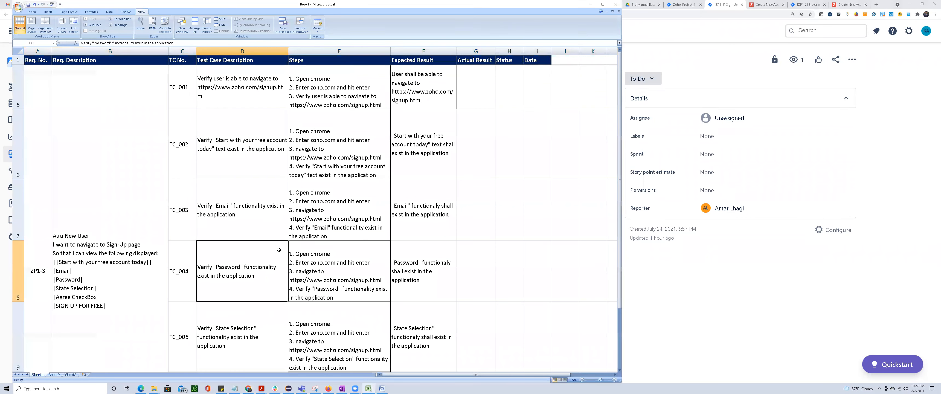
pyautogui.scroll(-1, 279, 250)
pyautogui.click(330, 221)
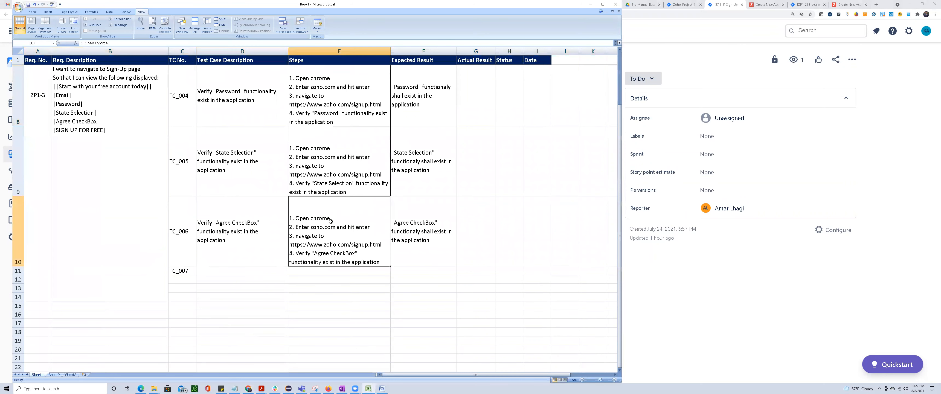
pyautogui.click(223, 231)
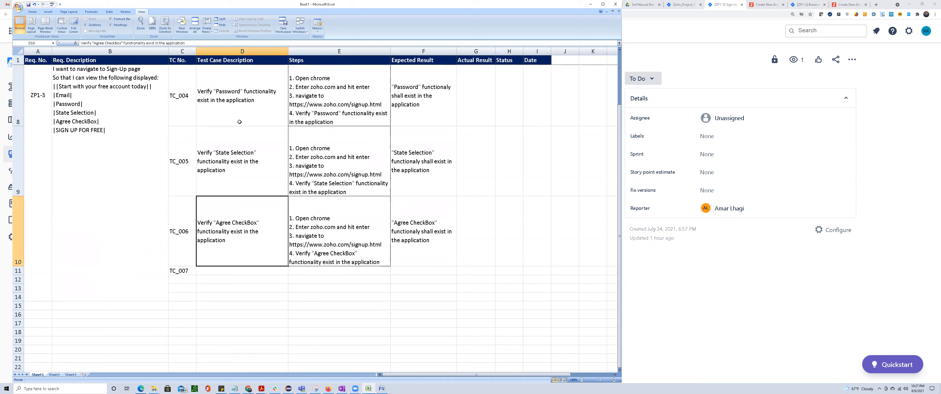
# Go through the column D descriptions of TC_001 to TC_006, comparing the element each one verifies.
pyautogui.scroll(1, 237, 122)
pyautogui.click(231, 94)
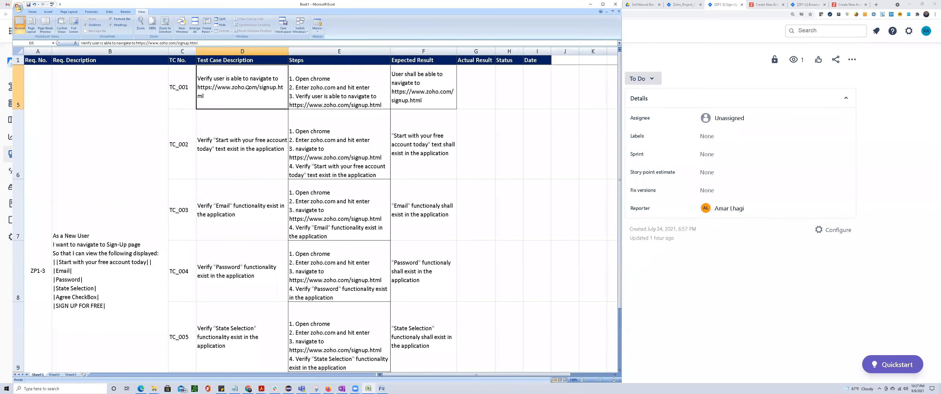
pyautogui.click(238, 153)
pyautogui.doubleClick(234, 149)
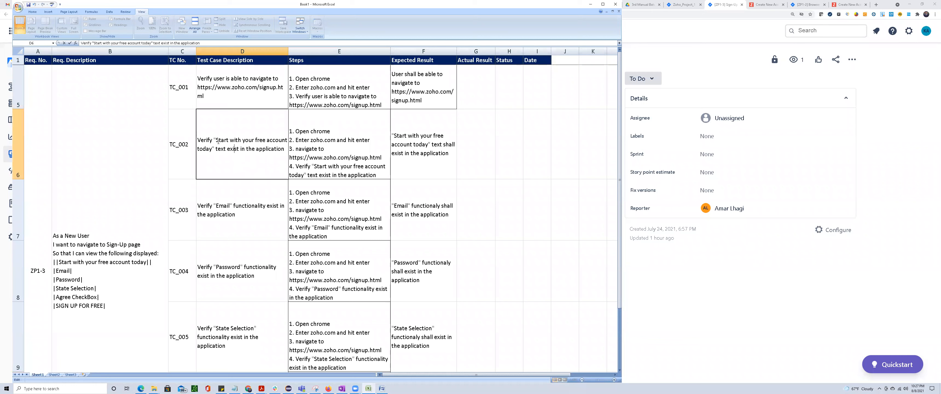
pyautogui.moveTo(216, 140); pyautogui.dragTo(212, 150)
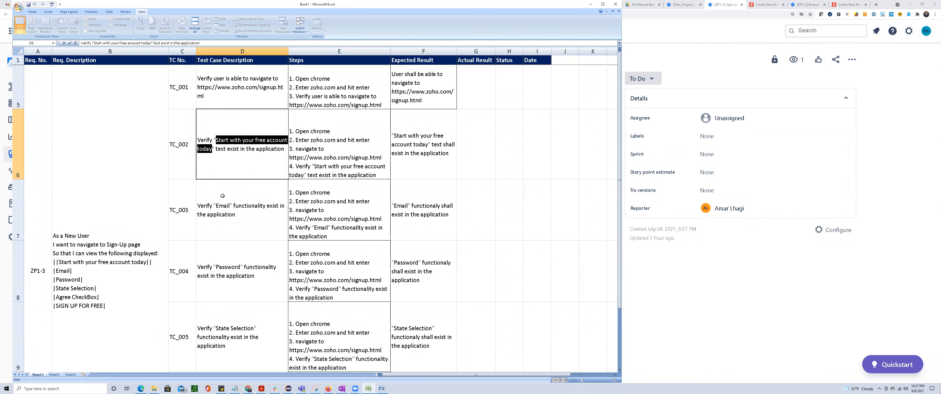
pyautogui.doubleClick(224, 206)
pyautogui.moveTo(210, 207); pyautogui.dragTo(232, 215)
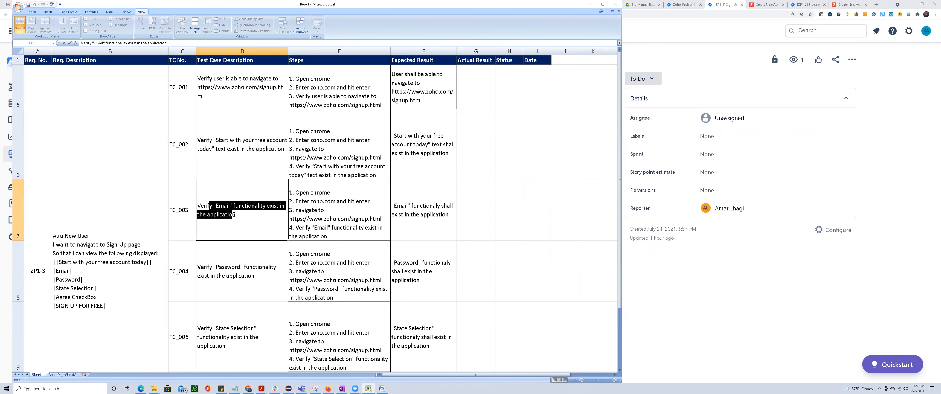
pyautogui.click(222, 266)
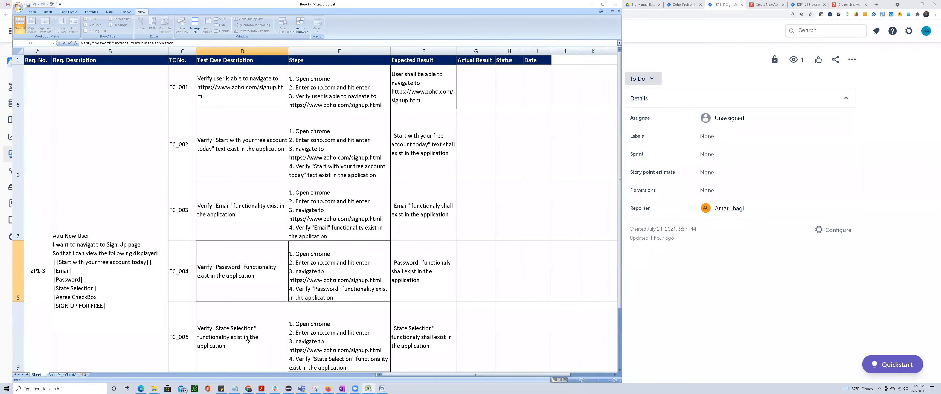
pyautogui.doubleClick(226, 333)
pyautogui.scroll(-1, 235, 214)
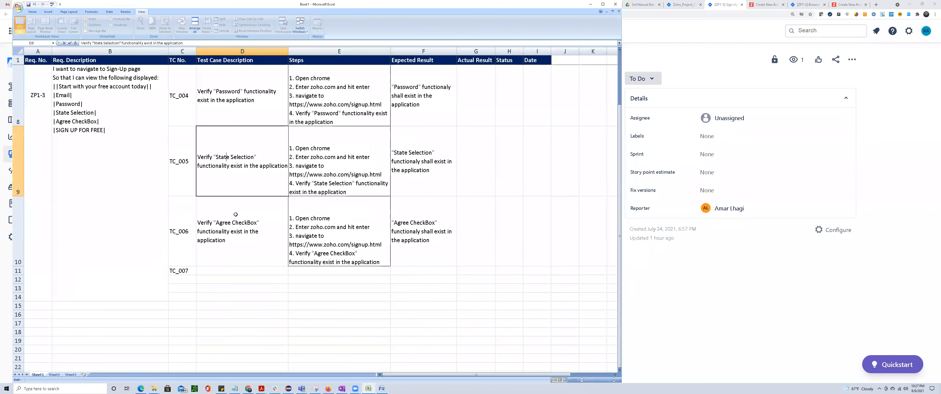
pyautogui.doubleClick(233, 227)
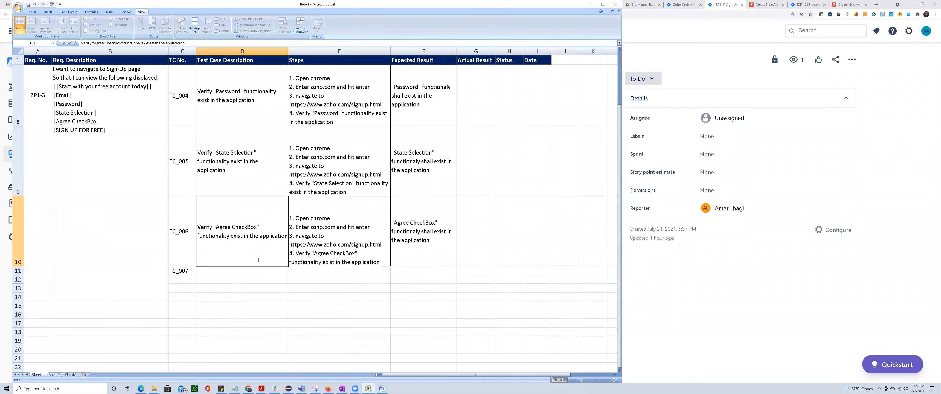
pyautogui.click(236, 296)
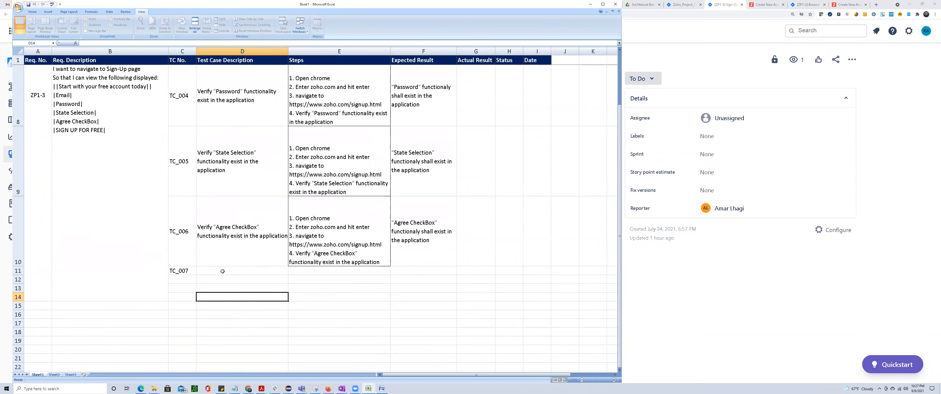
# Check the "SIGN UP FOR FREE" item in the B5 requirement description against the existing test case rows.
pyautogui.doubleClick(71, 131)
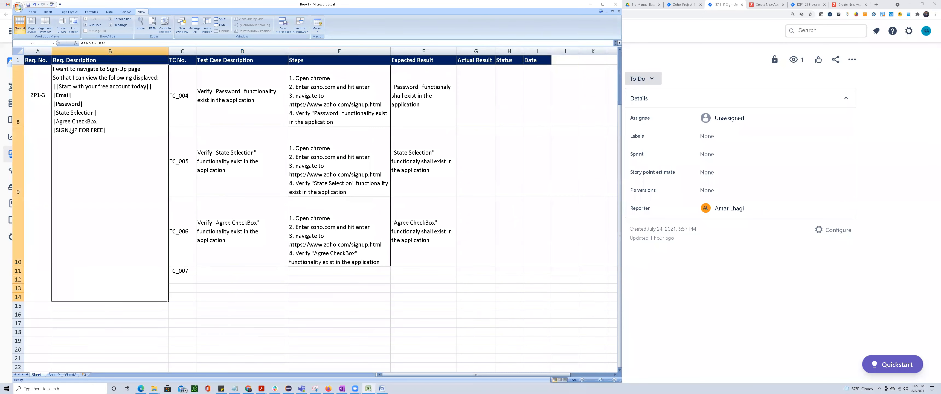
pyautogui.moveTo(86, 139); pyautogui.dragTo(89, 139)
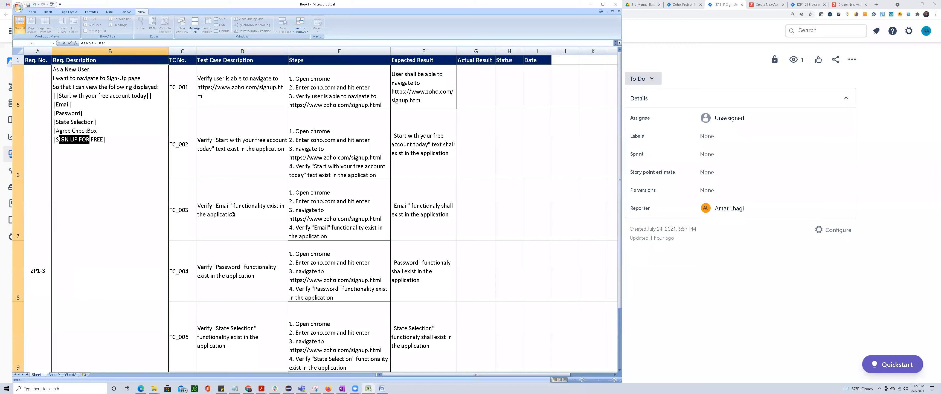
pyautogui.click(231, 216)
pyautogui.scroll(-1, 230, 224)
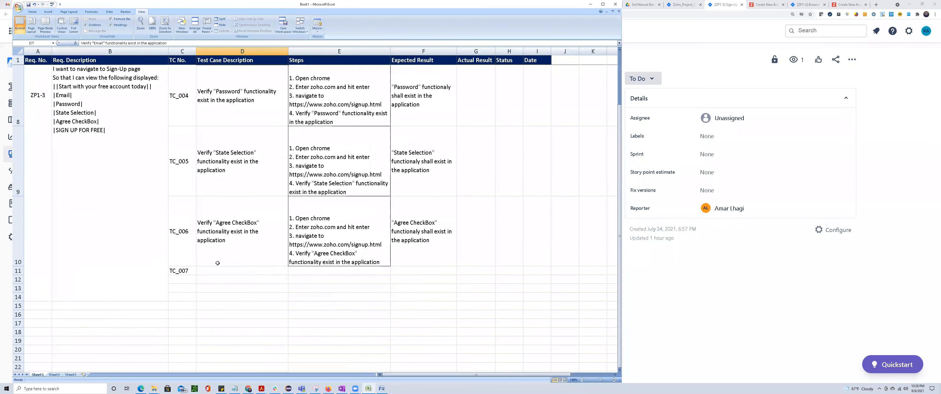
pyautogui.doubleClick(55, 130)
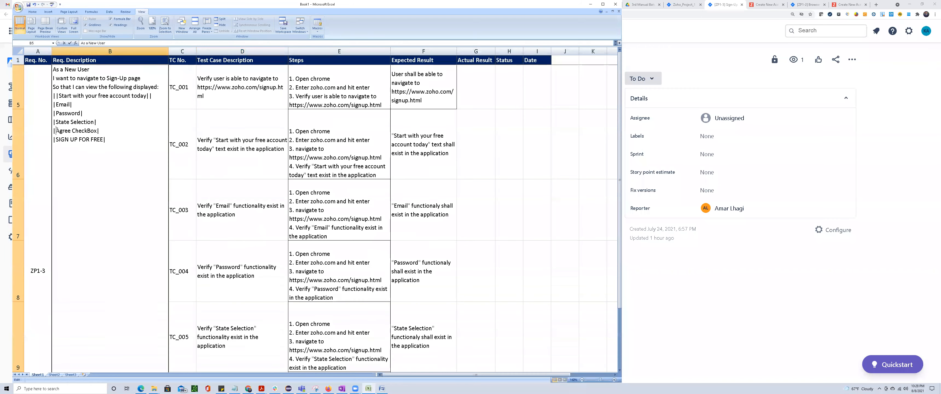
pyautogui.moveTo(57, 140); pyautogui.dragTo(101, 140)
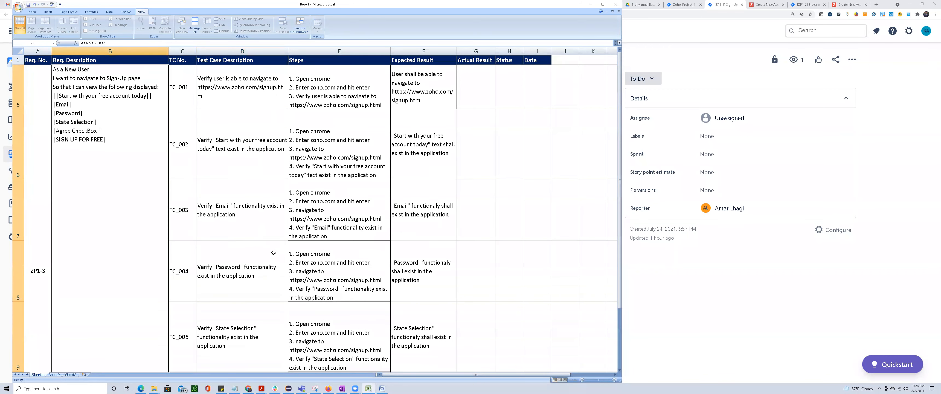
pyautogui.click(243, 263)
pyautogui.scroll(-1, 234, 268)
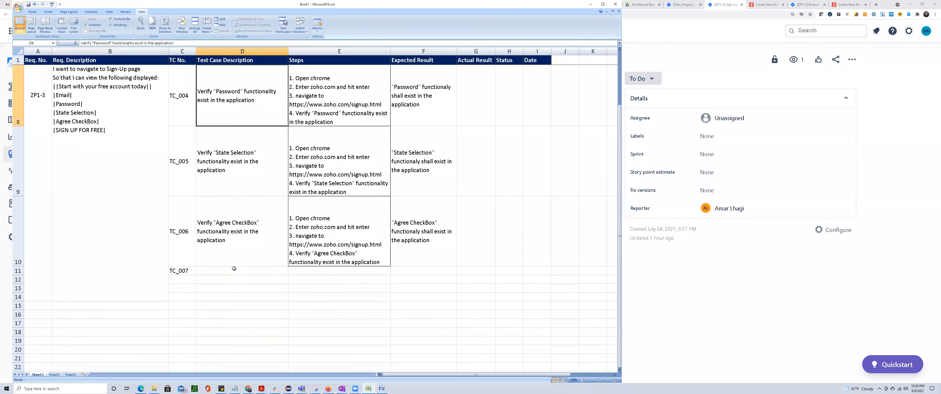
# Copy the TC_006 test case description from D10 to D11 for TC_007.
pyautogui.click(217, 270)
pyautogui.click(220, 240)
pyautogui.hotkey('ctrl', 'c')
pyautogui.click(213, 270)
pyautogui.hotkey('ctrl', 'v')
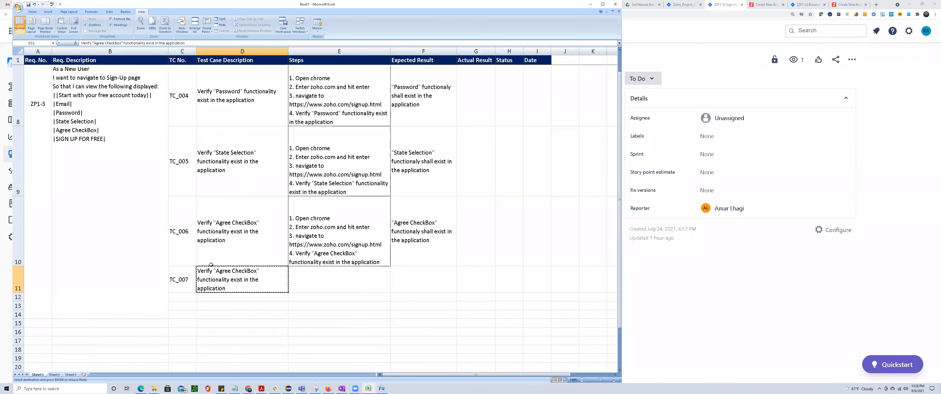
pyautogui.doubleClick(75, 140)
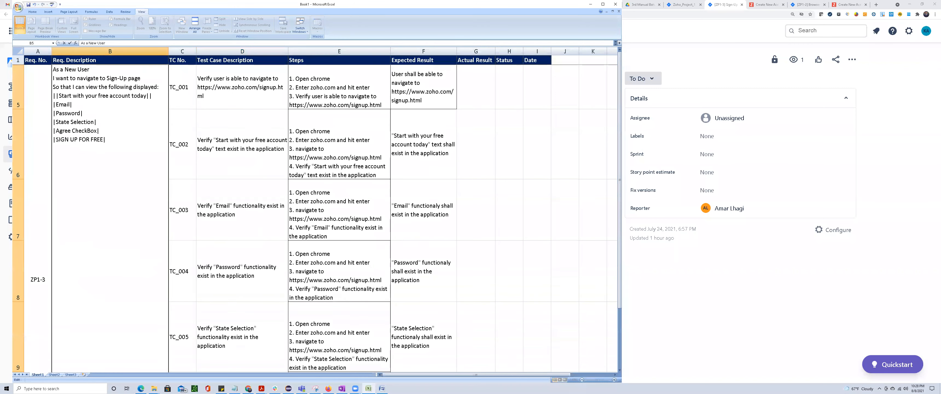
pyautogui.moveTo(56, 140); pyautogui.dragTo(101, 140)
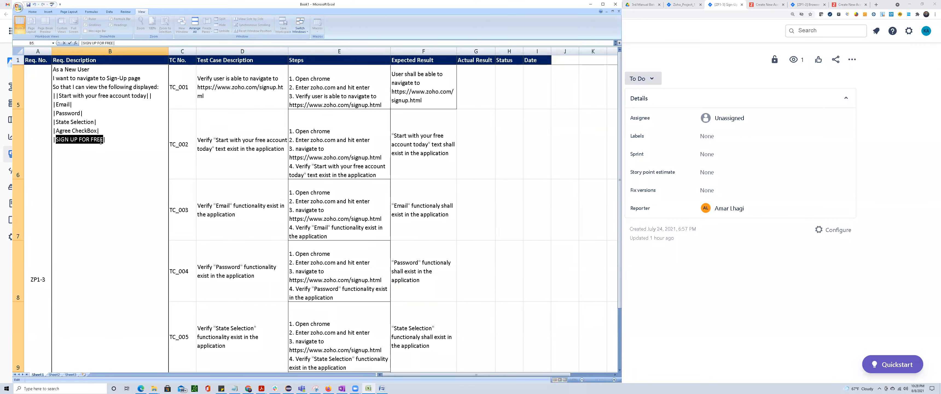
pyautogui.press('Return')
pyautogui.click(220, 211)
pyautogui.scroll(2, 220, 211)
pyautogui.doubleClick(210, 273)
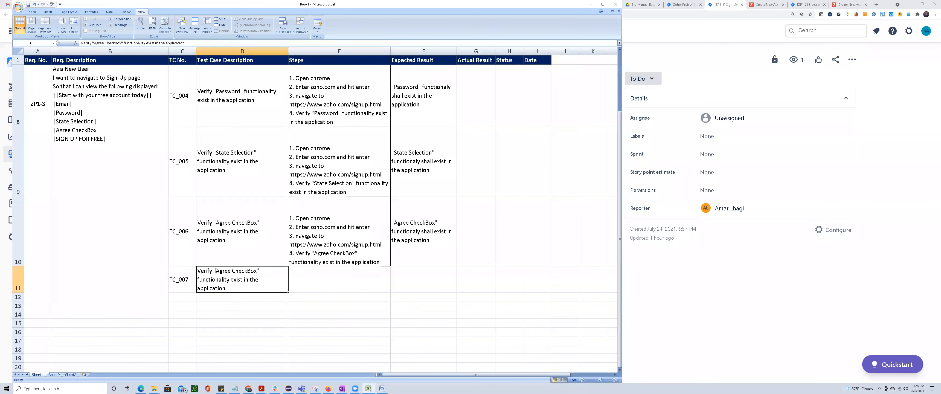
pyautogui.moveTo(216, 275); pyautogui.dragTo(257, 277)
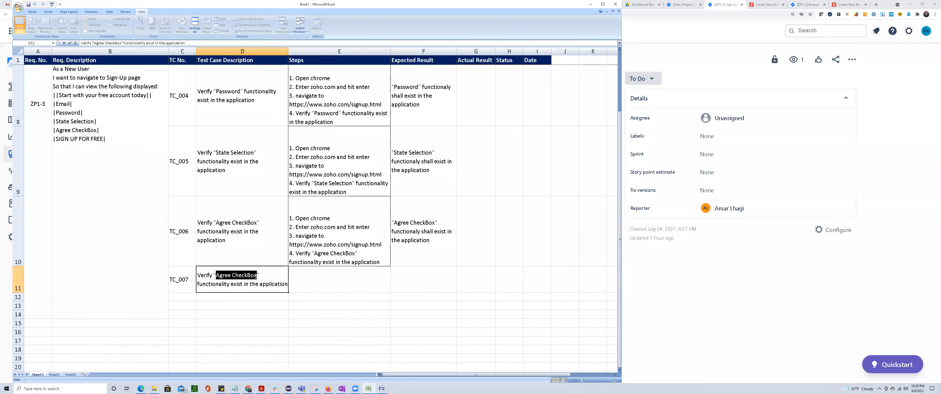
# Replace "Agree CheckBox" in the TC_007 description in D11 with "SIGN UP FOR FREE" copied from the B5 requirement description.
pyautogui.click(134, 190)
pyautogui.scroll(1, 73, 137)
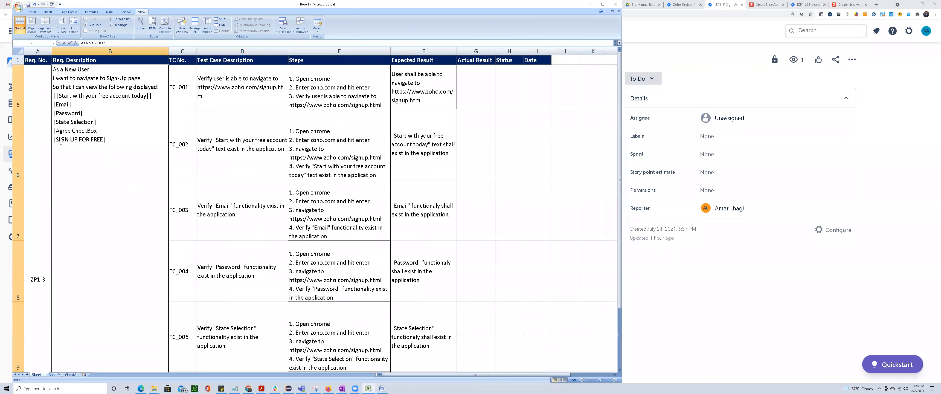
pyautogui.moveTo(56, 140); pyautogui.dragTo(104, 139)
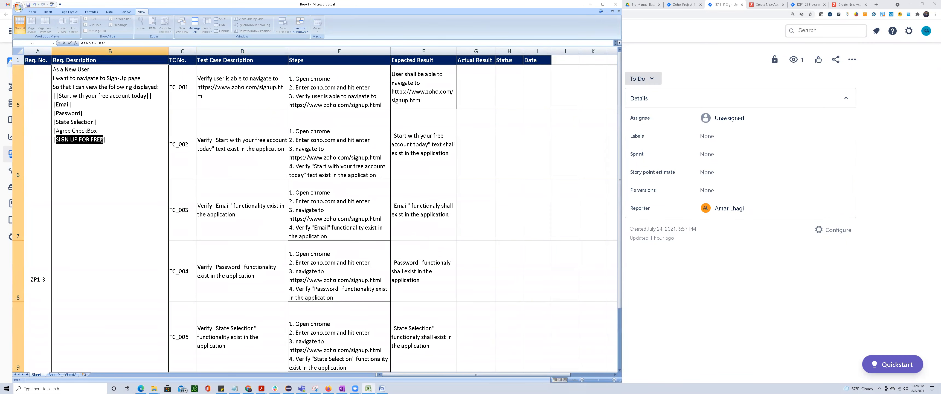
pyautogui.scroll(-1, 261, 210)
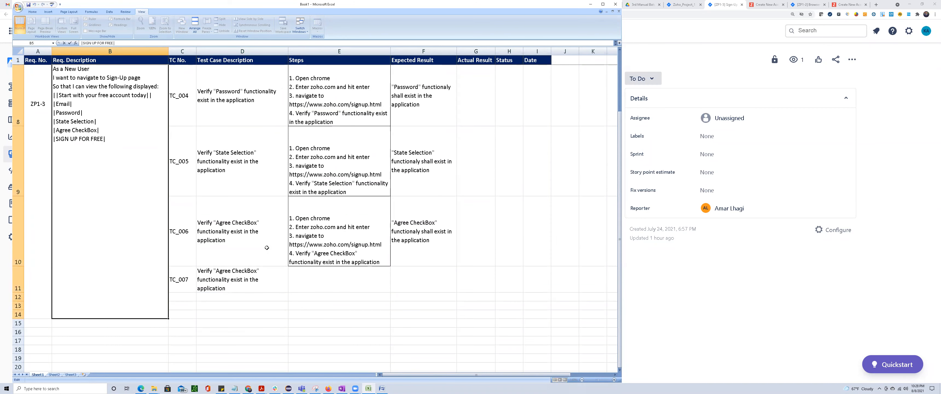
pyautogui.click(231, 282)
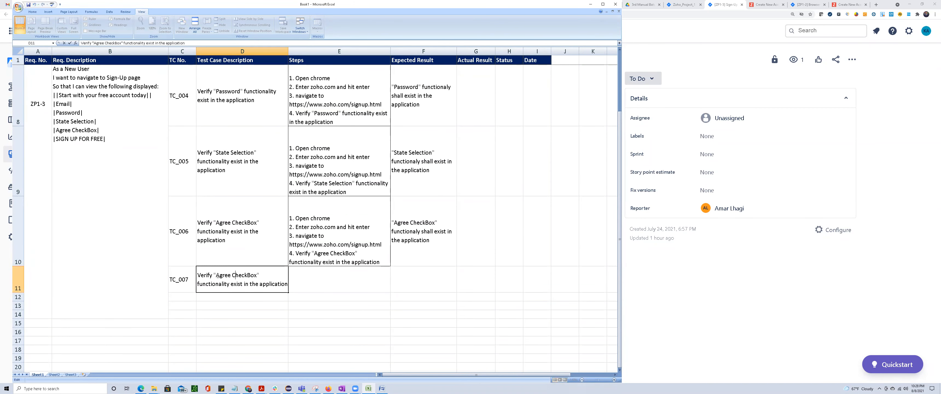
pyautogui.moveTo(217, 275); pyautogui.dragTo(258, 277)
pyautogui.hotkey('ctrl', 'v')
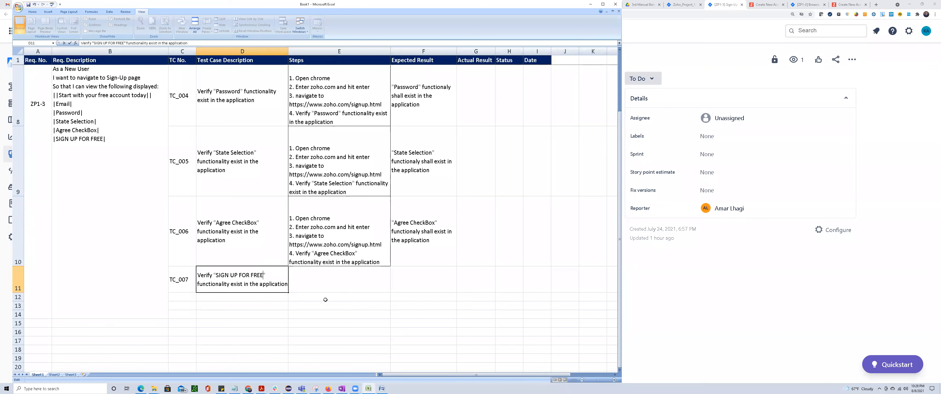
pyautogui.click(325, 297)
# Copy the TC_006 steps from E10 to E11 for TC_007.
pyautogui.click(337, 248)
pyautogui.hotkey('ctrl', 'c')
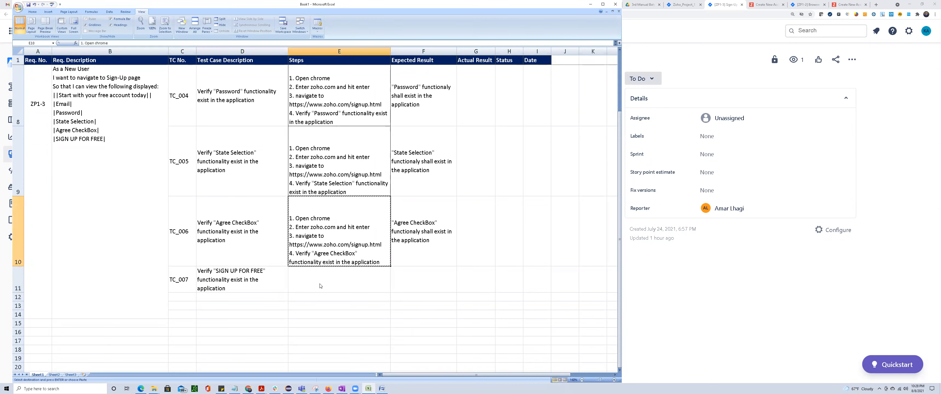
pyautogui.click(338, 279)
pyautogui.hotkey('ctrl', 'v')
# Replace "Agree CheckBox" in step 4 of the TC_007 steps in E11 with "SIGN UP FOR FREE" copied from D11.
pyautogui.doubleClick(245, 301)
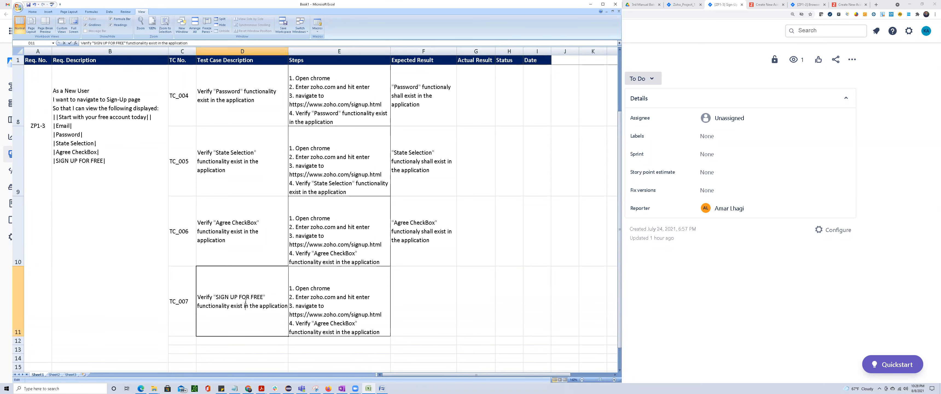
pyautogui.moveTo(199, 297); pyautogui.dragTo(380, 331)
pyautogui.doubleClick(333, 319)
pyautogui.hotkey('ctrl', 'v')
pyautogui.click(432, 317)
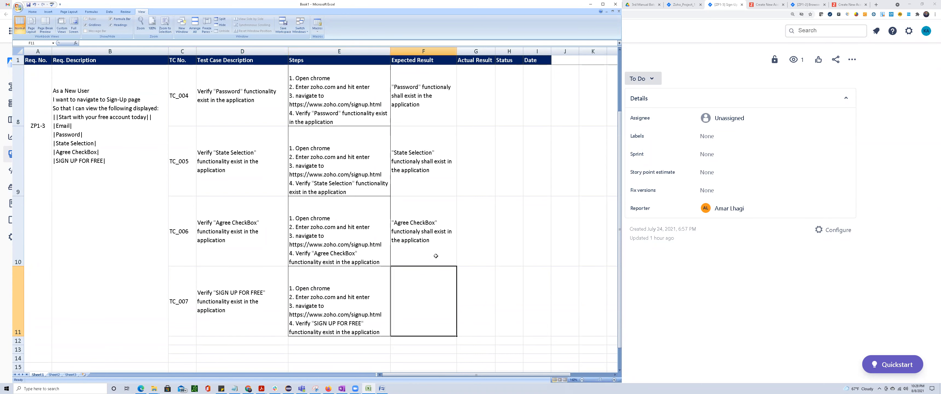
# Copy the TC_006 expected result from F10 to F11 for TC_007.
pyautogui.click(432, 233)
pyautogui.hotkey('ctrl', 'c')
pyautogui.click(432, 303)
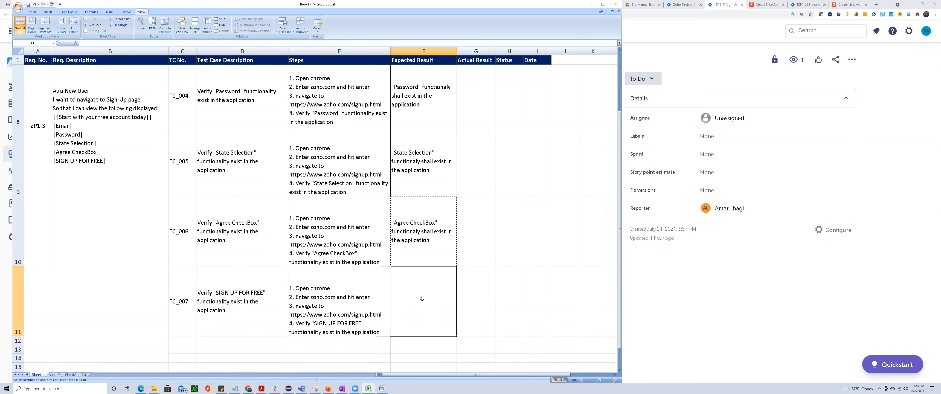
pyautogui.hotkey('ctrl', 'v')
# Replace "Agree CheckBox" in the TC_007 expected result in F11 with "SIGN UP FOR FREE" copied from D11.
pyautogui.click(249, 296)
pyautogui.doubleClick(250, 296)
pyautogui.moveTo(216, 297); pyautogui.dragTo(264, 297)
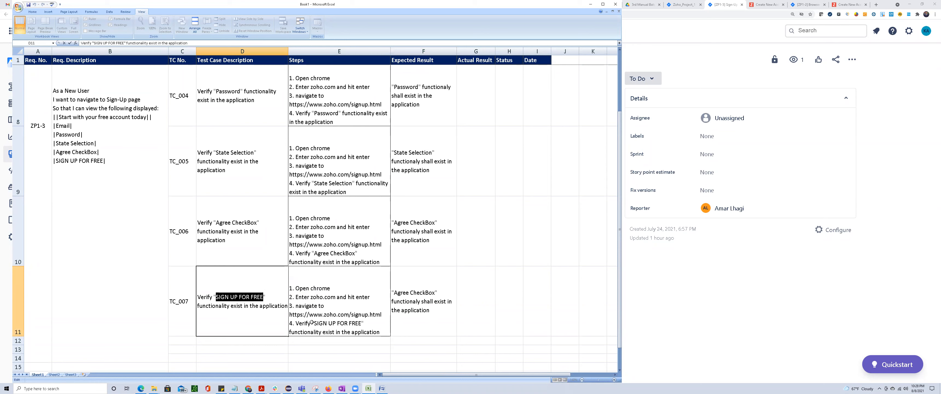
pyautogui.click(394, 308)
pyautogui.doubleClick(416, 301)
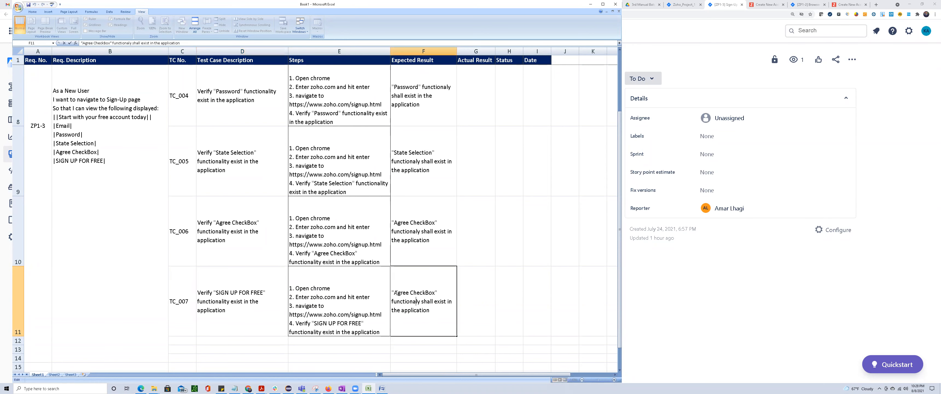
pyautogui.moveTo(395, 292); pyautogui.dragTo(435, 293)
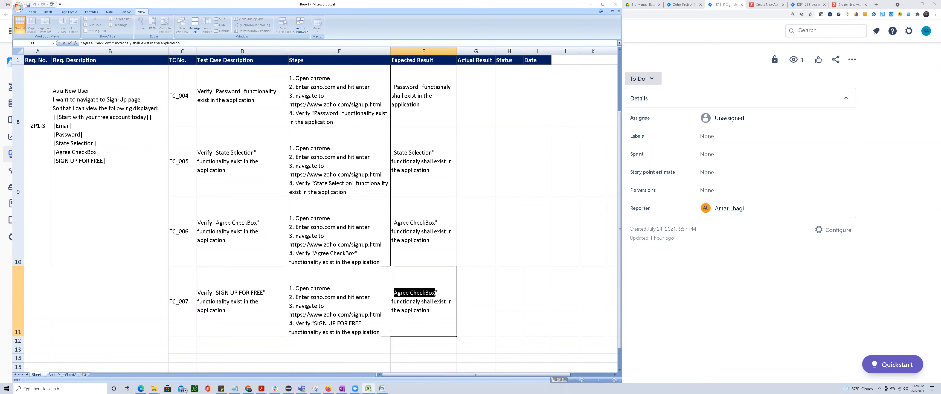
pyautogui.hotkey('ctrl', 'v')
pyautogui.click(473, 319)
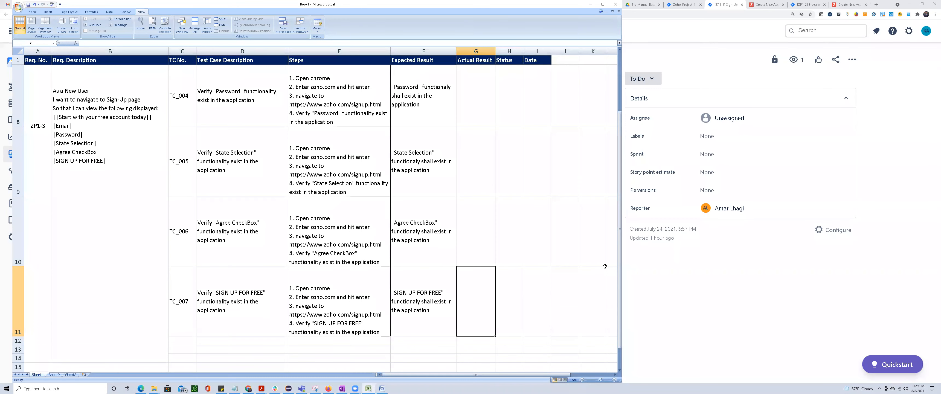
# Review the ZP1-3 requirement description against the steps and expected results of its test case rows.
pyautogui.click(518, 292)
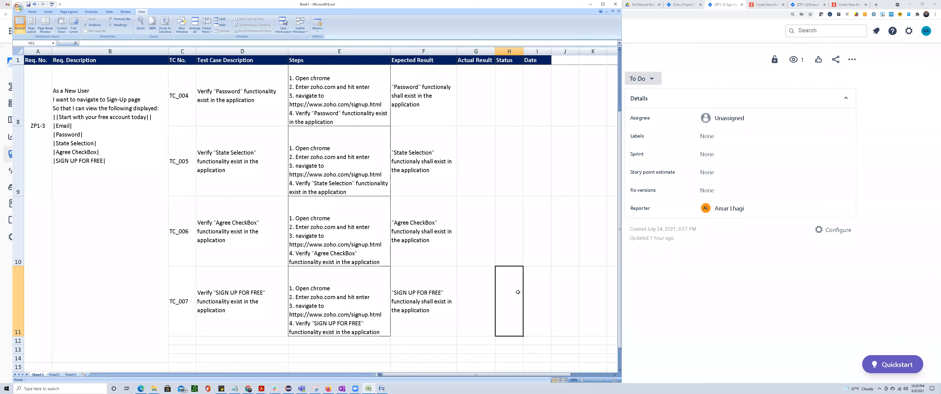
pyautogui.click(89, 175)
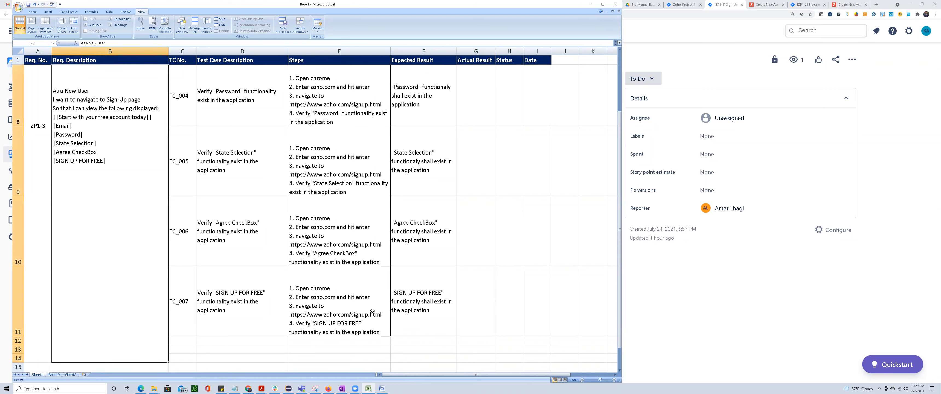
pyautogui.scroll(1, 456, 344)
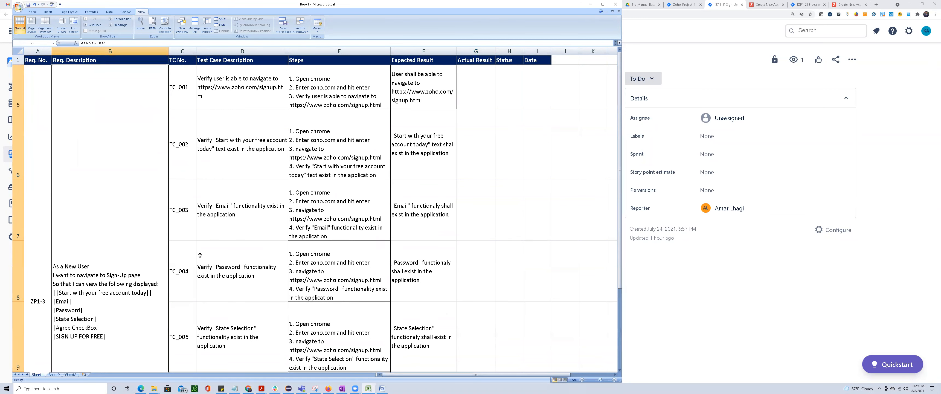
pyautogui.click(317, 89)
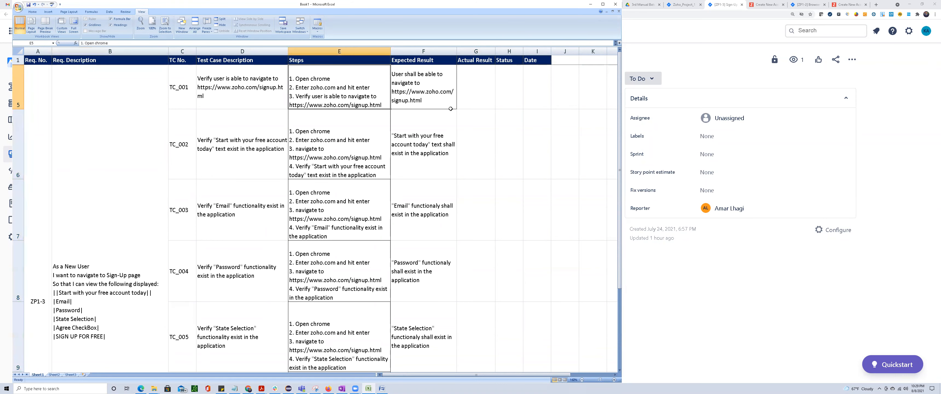
pyautogui.moveTo(426, 121); pyautogui.dragTo(425, 215)
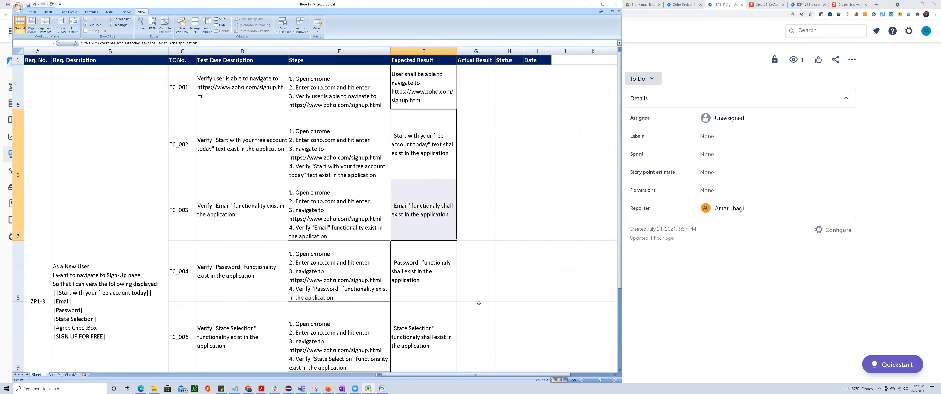
# Switch to Jira and review the ZP1-3 Sign-Up Page Functionality issue, from its required fields to the supporting data and attachment.
pyautogui.hotkey('alt', 'Tab')
pyautogui.click(162, 225)
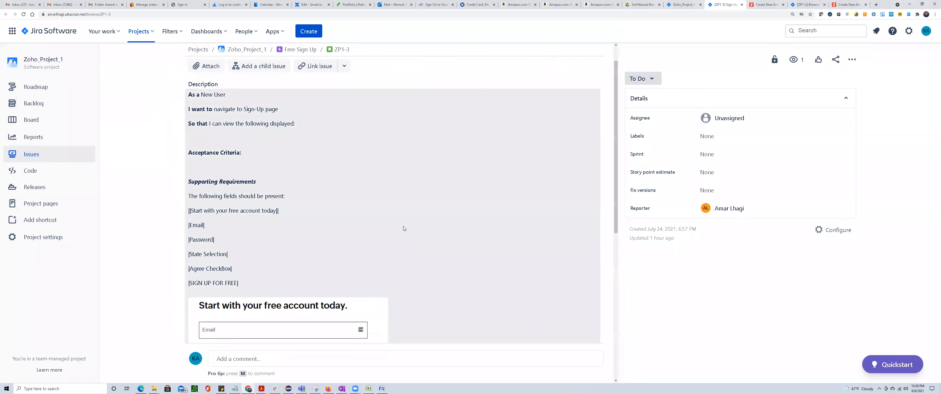
pyautogui.scroll(-7, 404, 228)
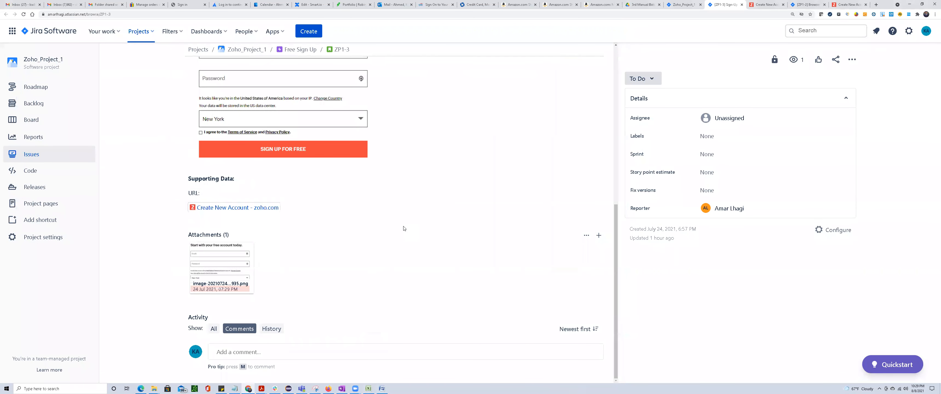
pyautogui.scroll(7, 404, 228)
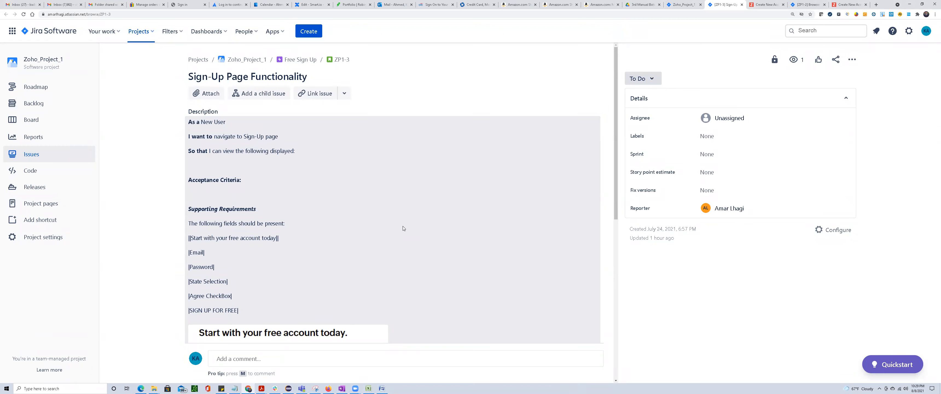
pyautogui.scroll(-3, 402, 229)
pyautogui.scroll(3, 402, 229)
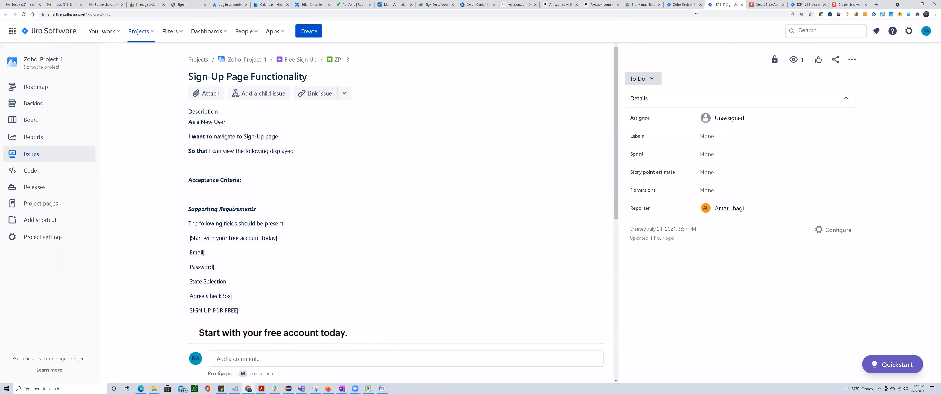
# Open the ZP1-5 "Sign-Up Email & Password" issue from the Zoho_Project_1 roadmap as a full issue page.
pyautogui.click(684, 4)
pyautogui.click(167, 189)
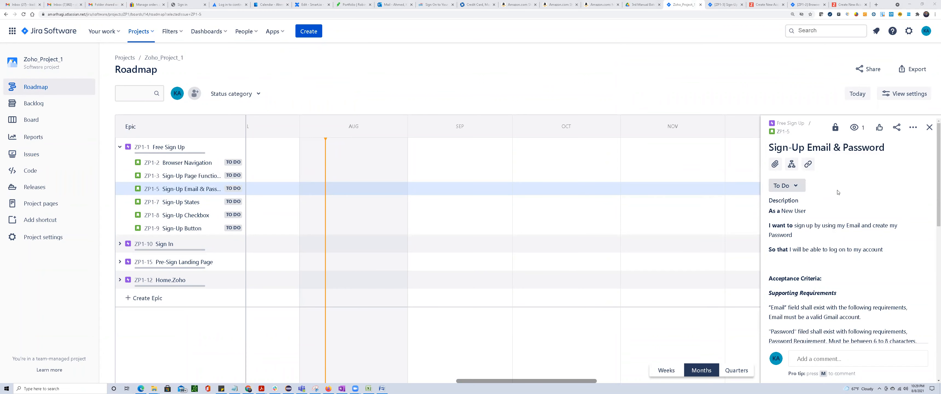
pyautogui.click(778, 135)
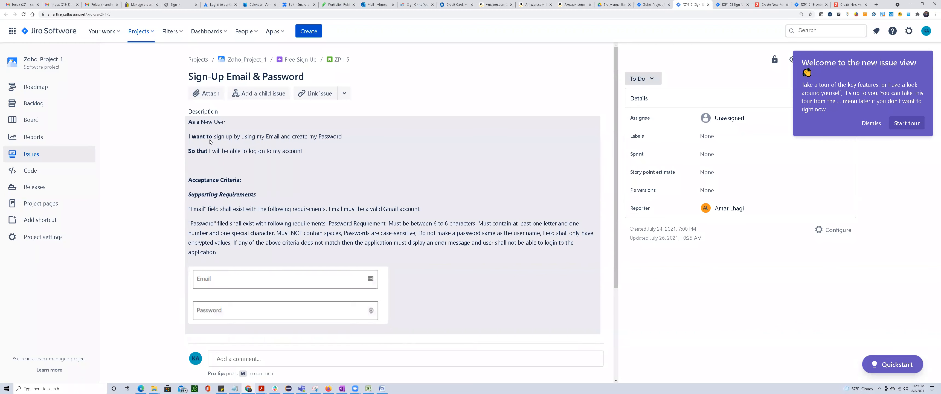
# Read the ZP1-5 title, user story and acceptance criteria, covering the Email and Password field requirements.
pyautogui.moveTo(233, 137); pyautogui.dragTo(342, 138)
pyautogui.moveTo(203, 150); pyautogui.dragTo(317, 157)
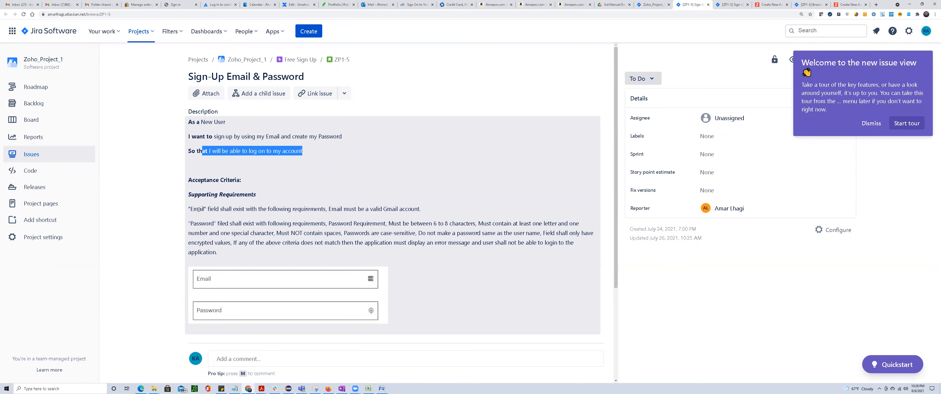
pyautogui.moveTo(211, 211); pyautogui.dragTo(418, 208)
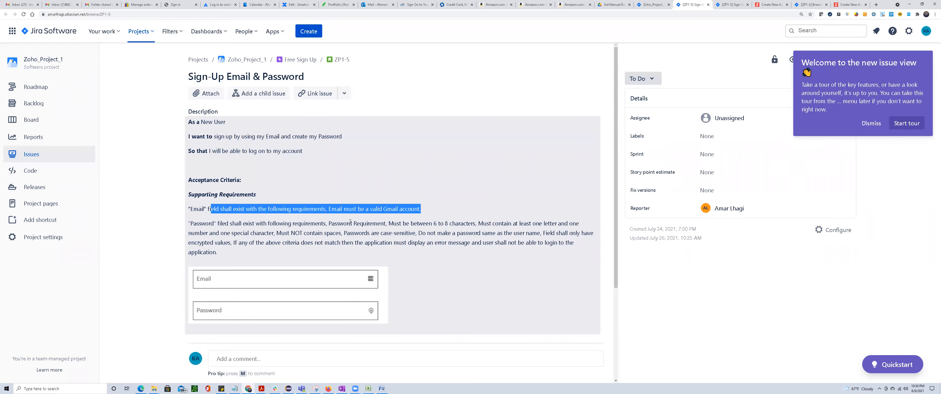
pyautogui.moveTo(414, 225); pyautogui.dragTo(580, 223)
pyautogui.moveTo(208, 233); pyautogui.dragTo(418, 234)
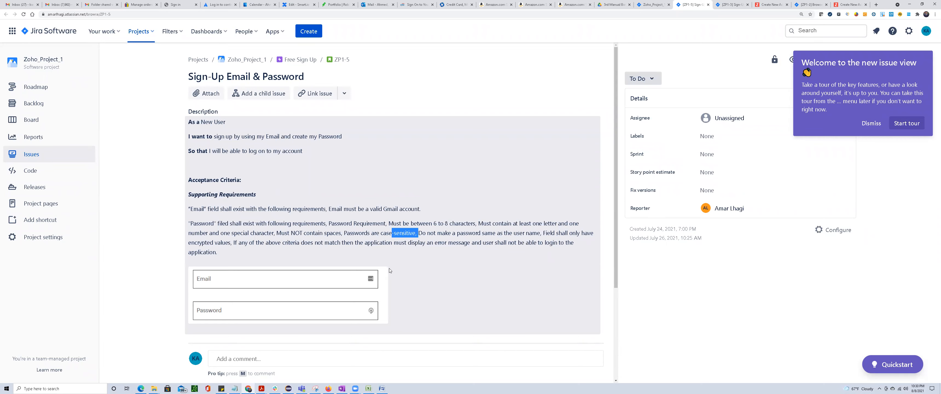
pyautogui.moveTo(194, 77); pyautogui.dragTo(302, 84)
pyautogui.click(162, 85)
pyautogui.moveTo(195, 76); pyautogui.dragTo(304, 77)
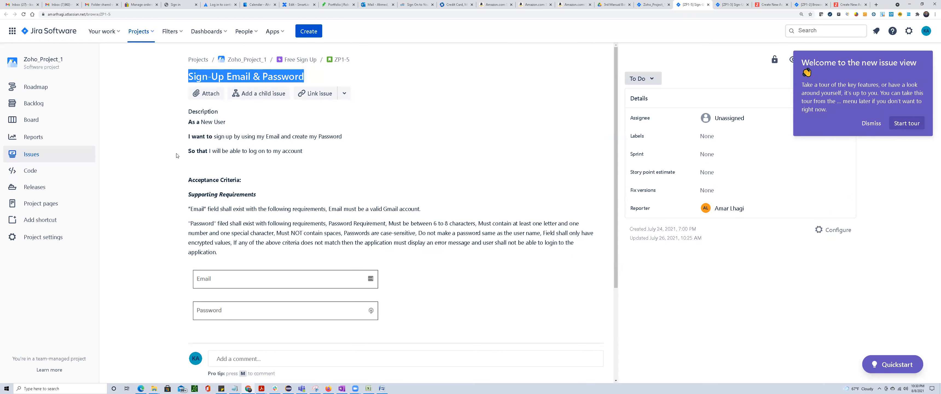
# Dismiss the new issue view welcome message and switch to the Zoho sign-up page at zoho.com/signup.html.
pyautogui.click(866, 127)
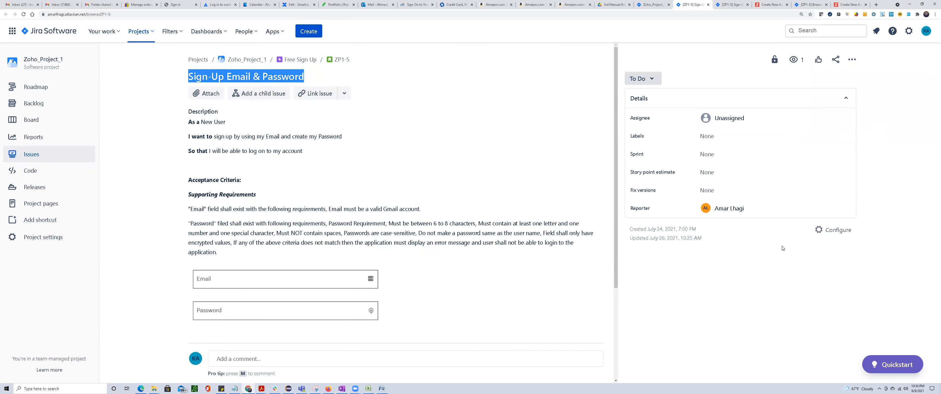
pyautogui.click(128, 14)
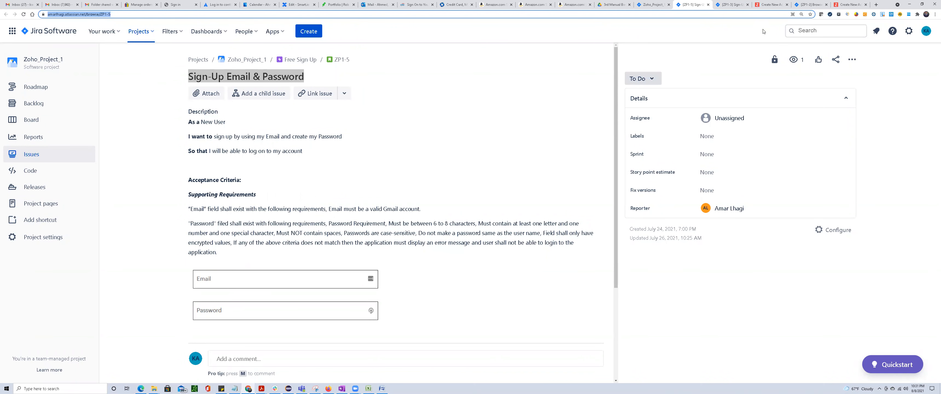
pyautogui.click(768, 5)
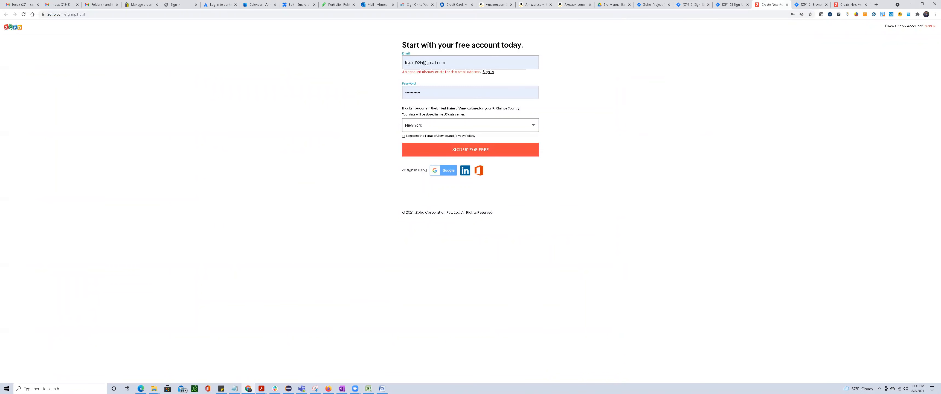
# Close the ZP1-2 Browser Navigation page and move the filled-in Zoho sign-up page into its own browser window.
pyautogui.moveTo(404, 63); pyautogui.dragTo(422, 63)
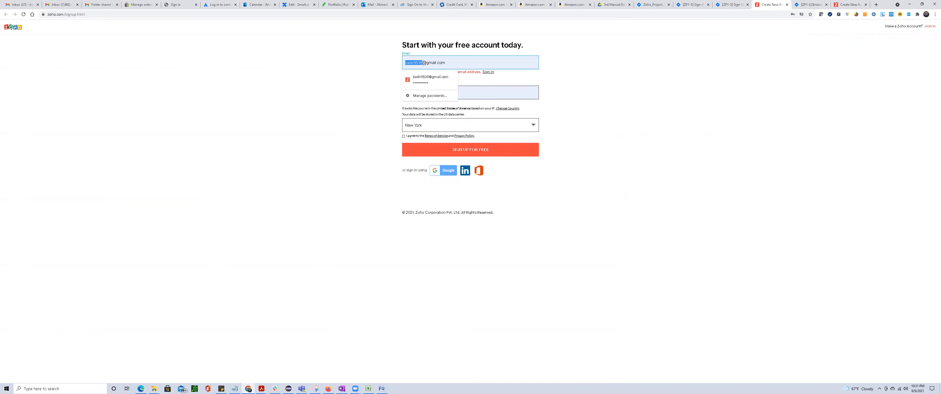
pyautogui.click(804, 6)
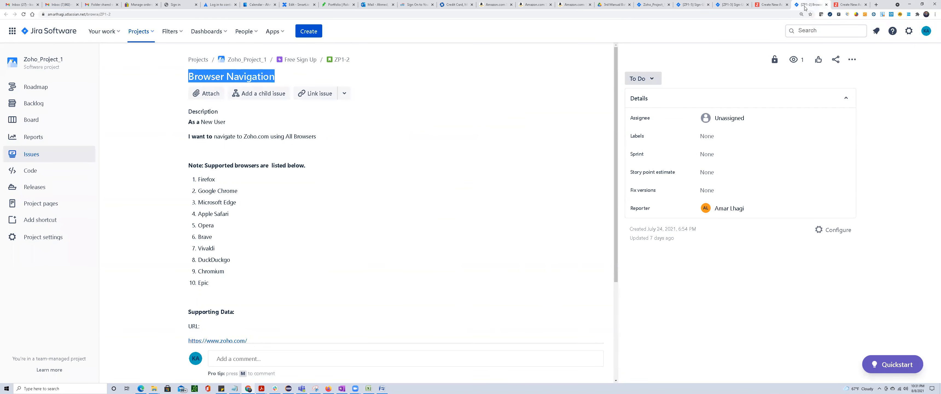
pyautogui.click(825, 5)
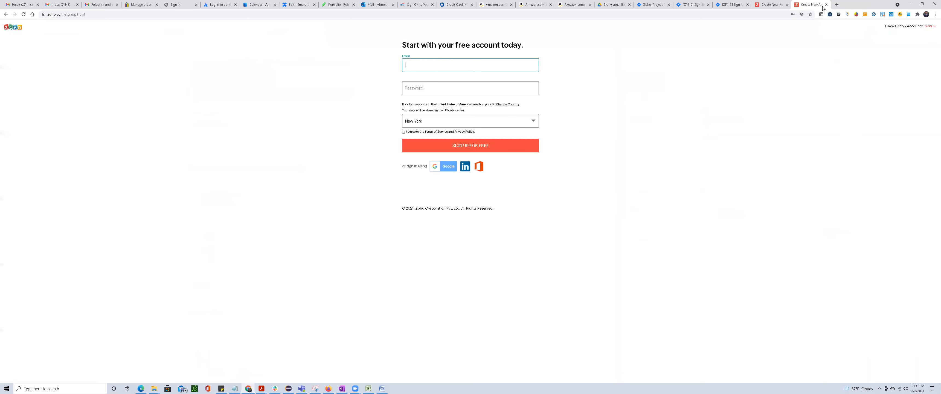
pyautogui.moveTo(776, 6); pyautogui.dragTo(772, 75)
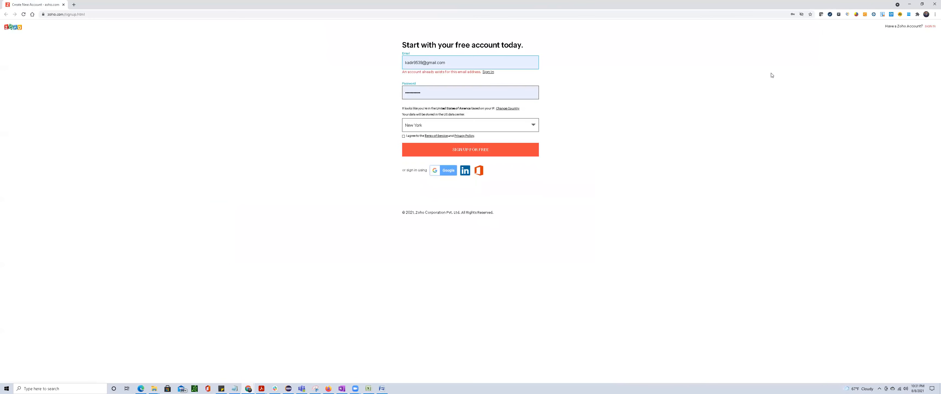
# Return to the main browser window, close the ZP1-3 Sign-Up Page Functionality page and open the ZP1-5 issue.
pyautogui.hotkey('alt', 'Tab')
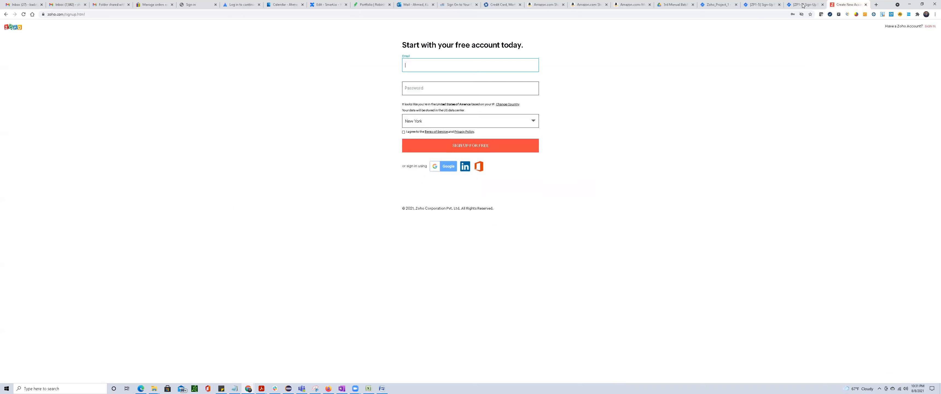
pyautogui.click(802, 4)
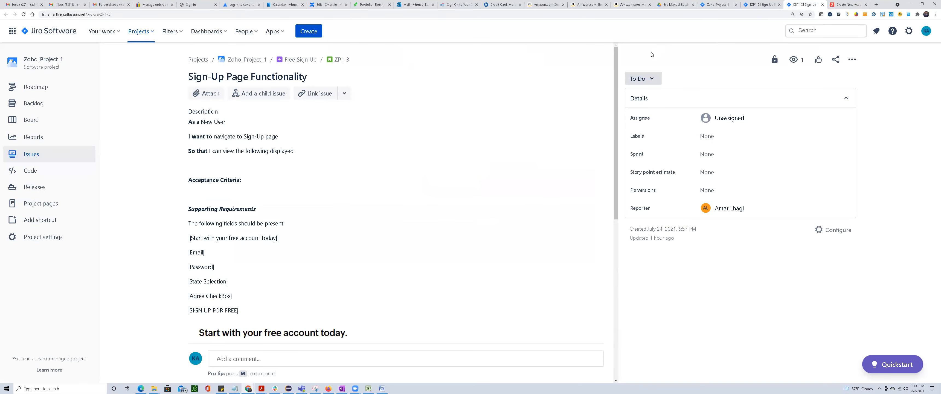
pyautogui.click(822, 4)
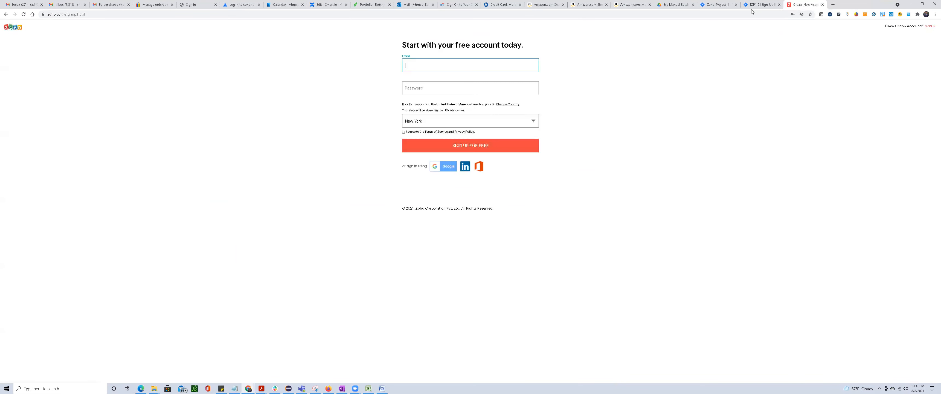
pyautogui.click(761, 5)
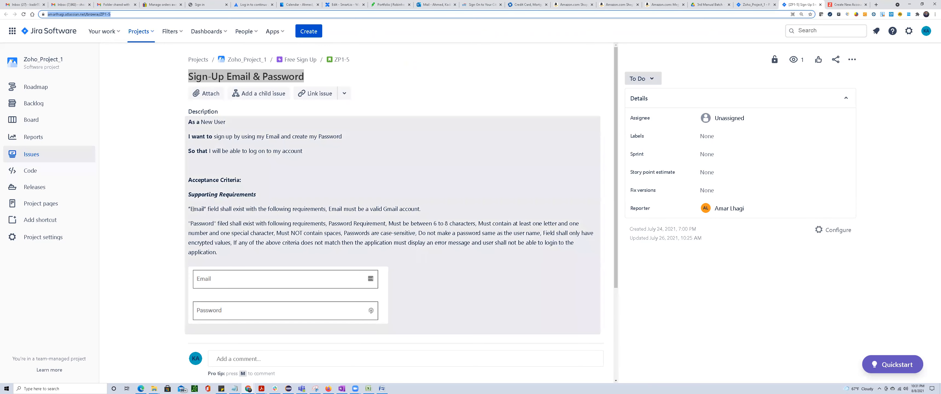
# Compare the ZP1-5 requirement for an "Email" field with the Email label on the Zoho sign-up page.
pyautogui.moveTo(192, 209); pyautogui.dragTo(206, 209)
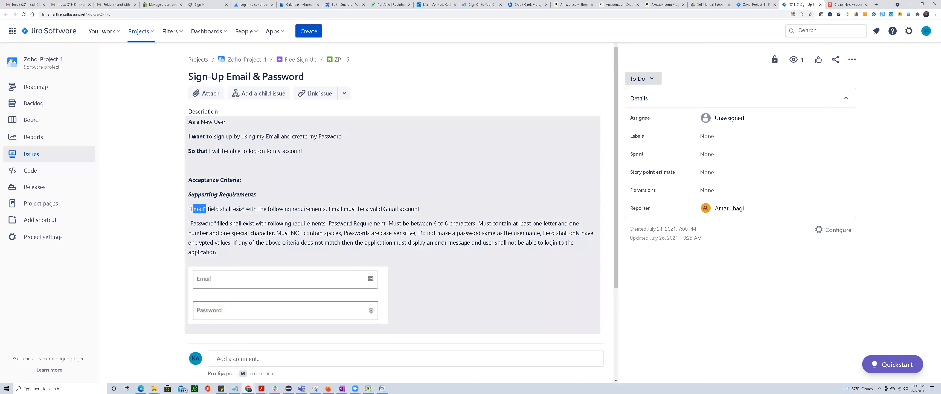
pyautogui.hotkey('alt', 'Tab')
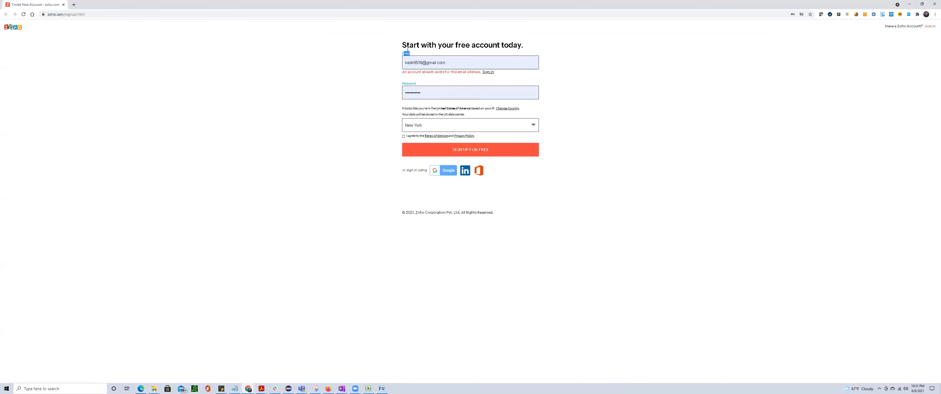
pyautogui.click(605, 96)
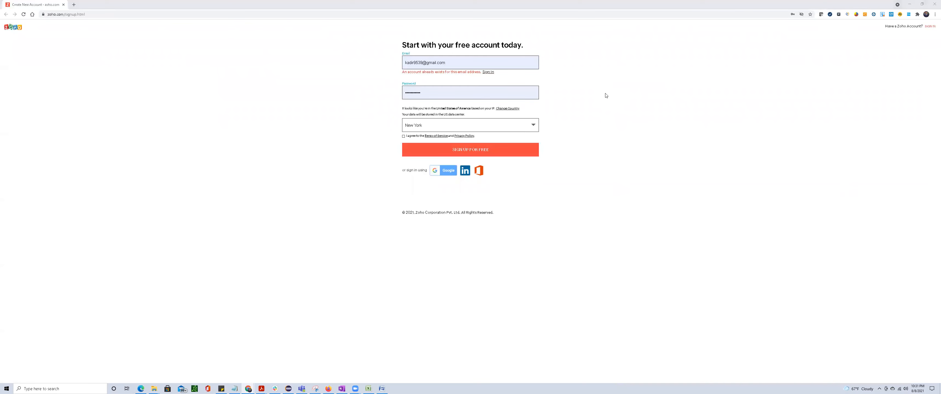
pyautogui.hotkey('alt', 'Tab')
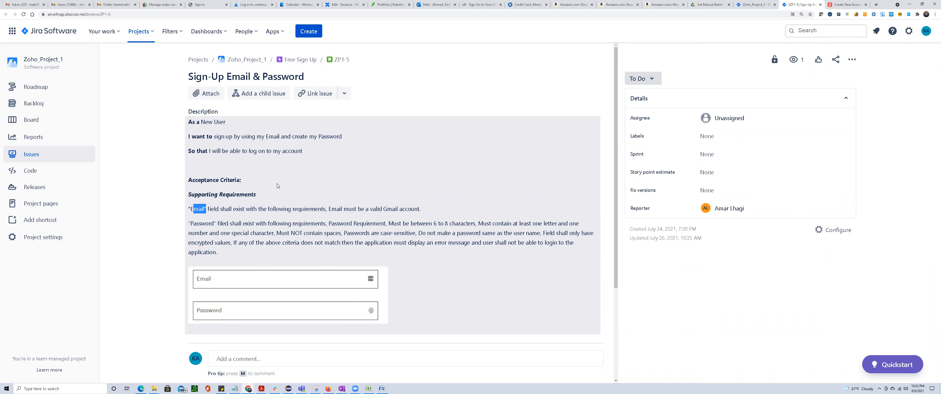
# Read the full ZP1-5 Email requirement and examine the address and its domain in the sign-up page's Email field.
pyautogui.moveTo(210, 209); pyautogui.dragTo(241, 210)
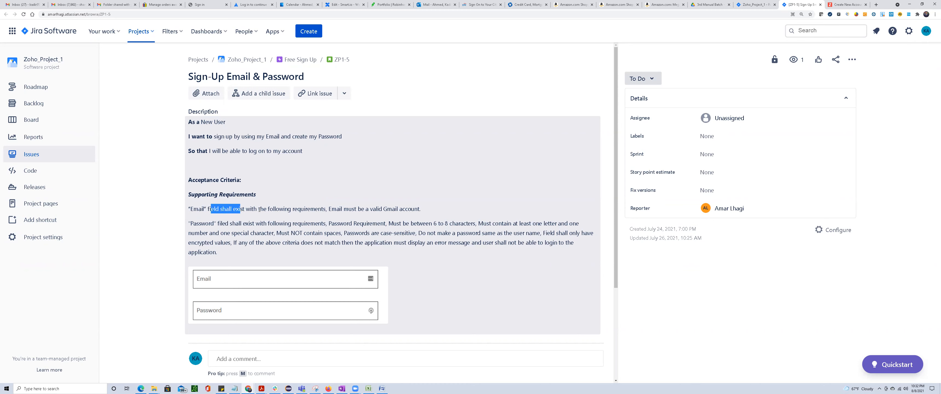
pyautogui.moveTo(259, 210); pyautogui.dragTo(423, 209)
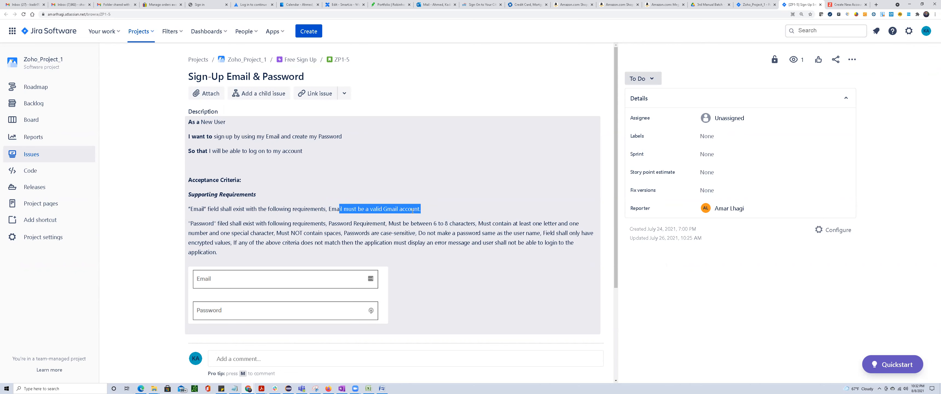
pyautogui.hotkey('alt', 'Tab')
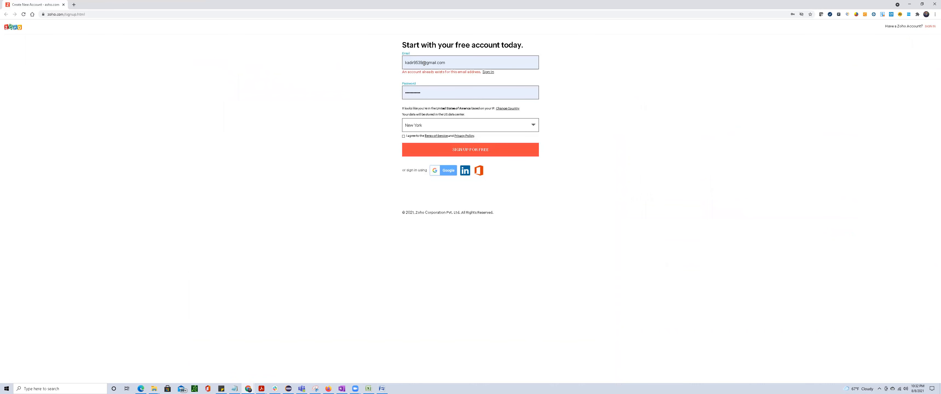
pyautogui.moveTo(423, 63); pyautogui.dragTo(451, 63)
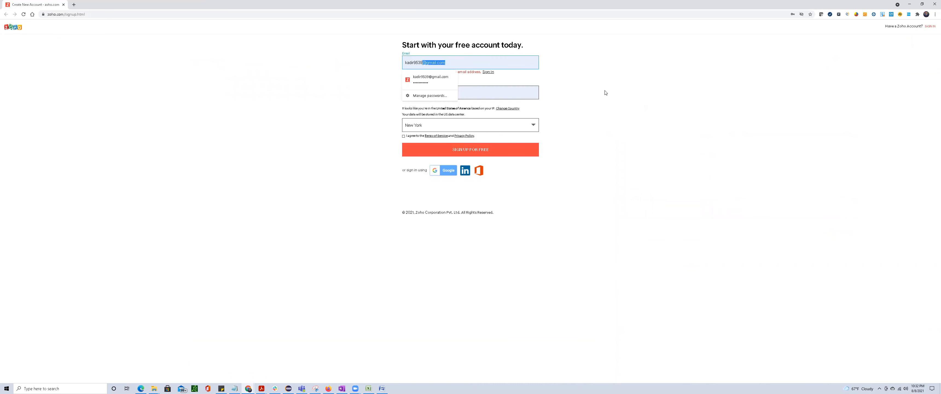
pyautogui.click(454, 65)
pyautogui.moveTo(449, 62); pyautogui.dragTo(387, 68)
pyautogui.click(442, 62)
pyautogui.moveTo(456, 62); pyautogui.dragTo(168, 66)
pyautogui.click(208, 102)
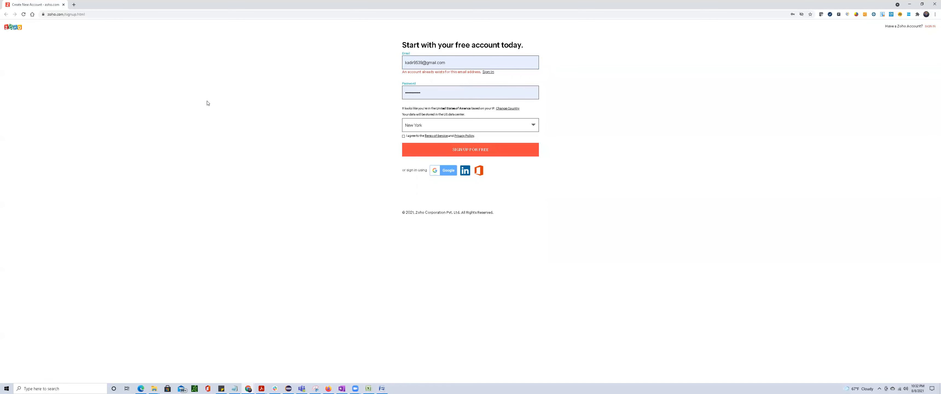
# Reread the ZP1-5 clause "must be a valid Gmail account" and recheck the sign-up form's Email entry against it.
pyautogui.hotkey('alt', 'Tab')
pyautogui.click(346, 211)
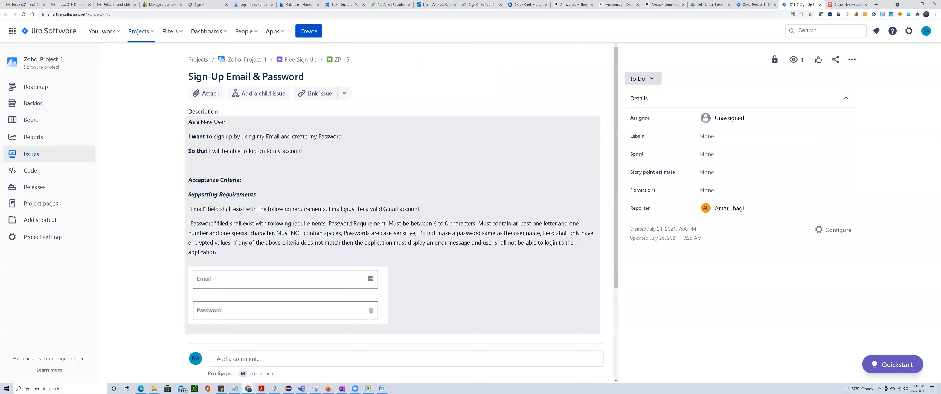
pyautogui.moveTo(344, 210); pyautogui.dragTo(426, 207)
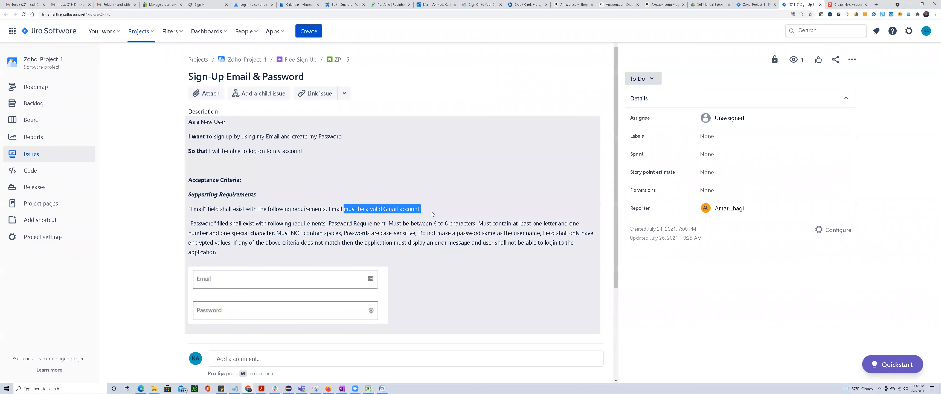
pyautogui.hotkey('alt', 'Tab')
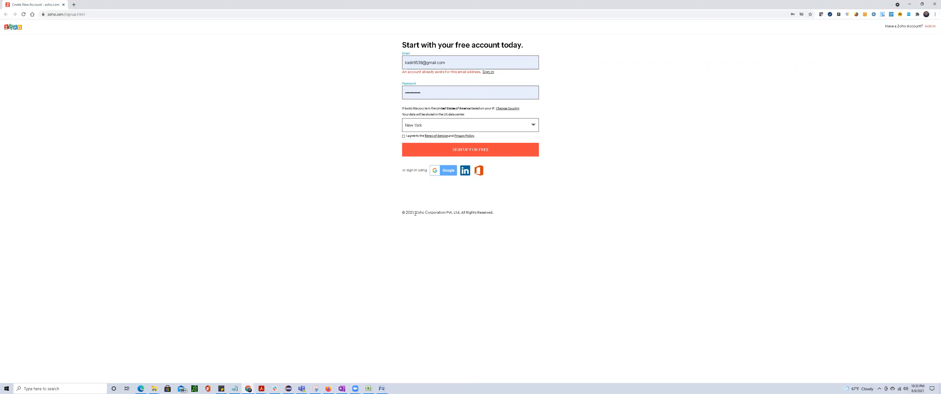
pyautogui.moveTo(447, 62); pyautogui.dragTo(198, 61)
pyautogui.click(199, 61)
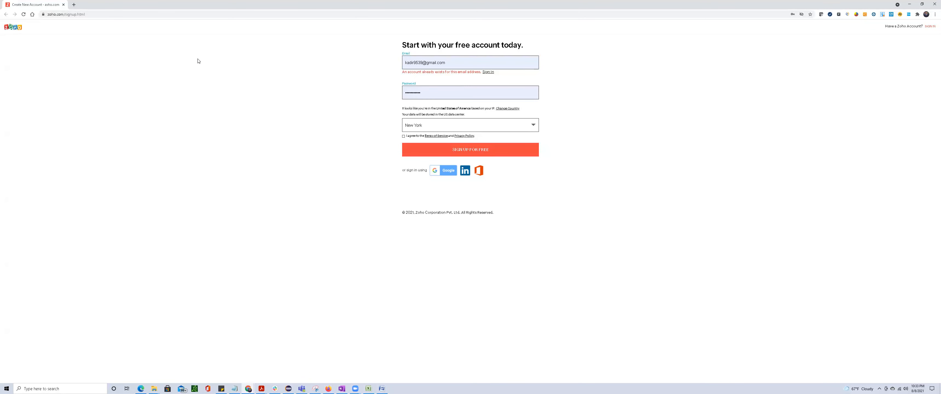
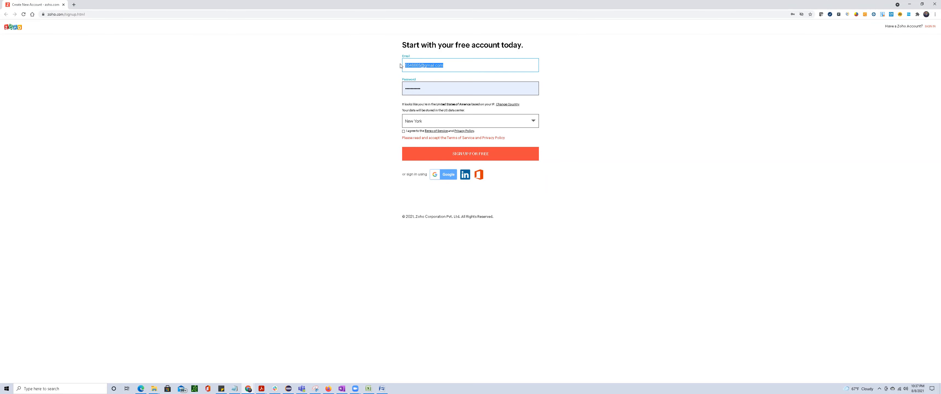
# Read the ZP1-5 "Password" requirement clause by clause, covering letters, numbers, special characters, spaces, case sensitivity, user name match and encrypted values.
pyautogui.scroll(2, 350, 145)
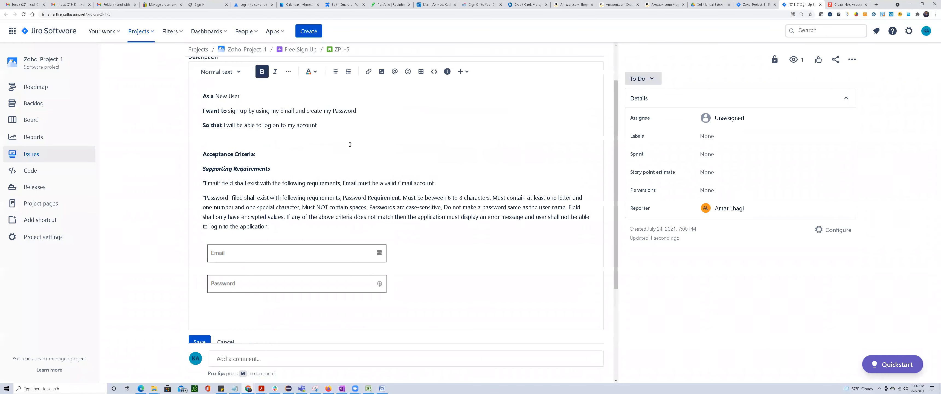
pyautogui.scroll(-1, 296, 192)
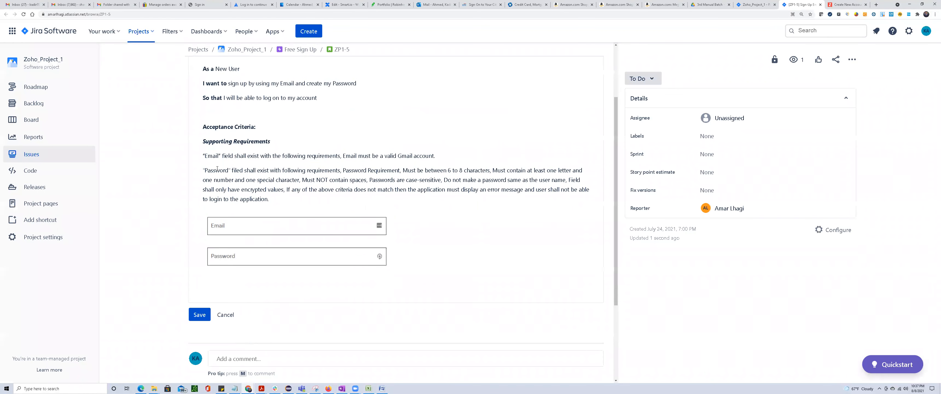
pyautogui.moveTo(205, 171); pyautogui.dragTo(300, 179)
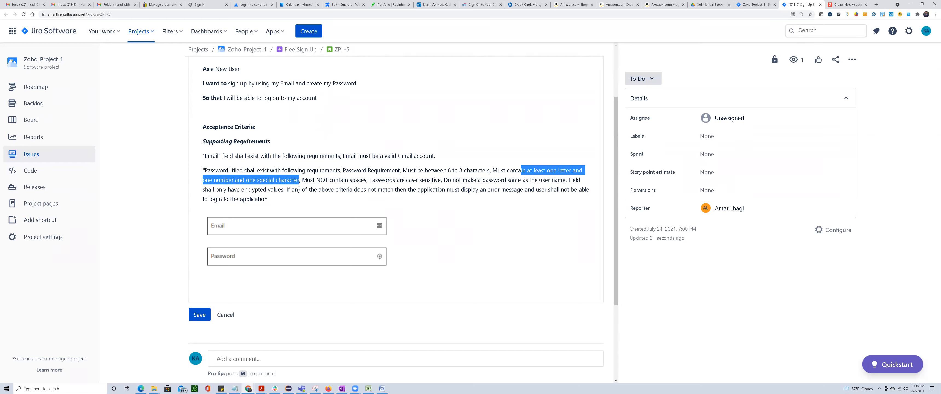
pyautogui.moveTo(306, 179); pyautogui.dragTo(366, 180)
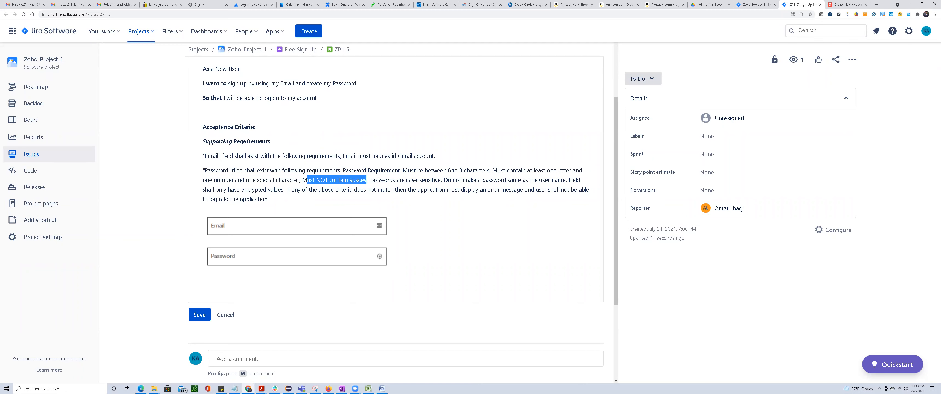
pyautogui.moveTo(371, 180); pyautogui.dragTo(433, 180)
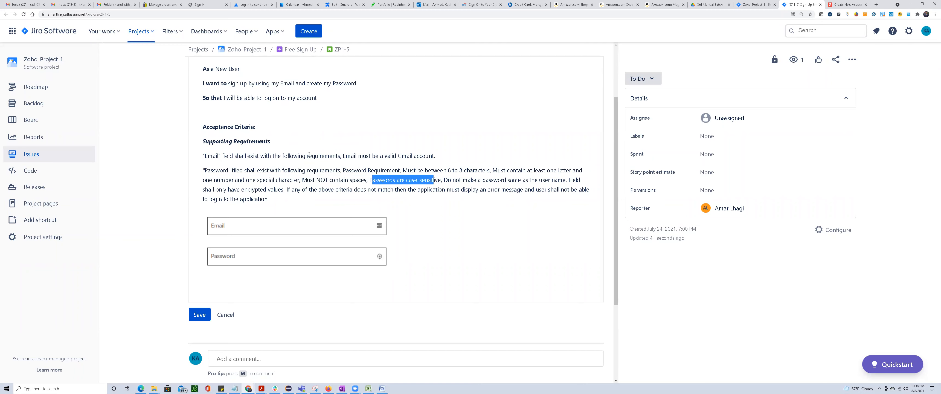
pyautogui.moveTo(229, 156); pyautogui.dragTo(319, 156)
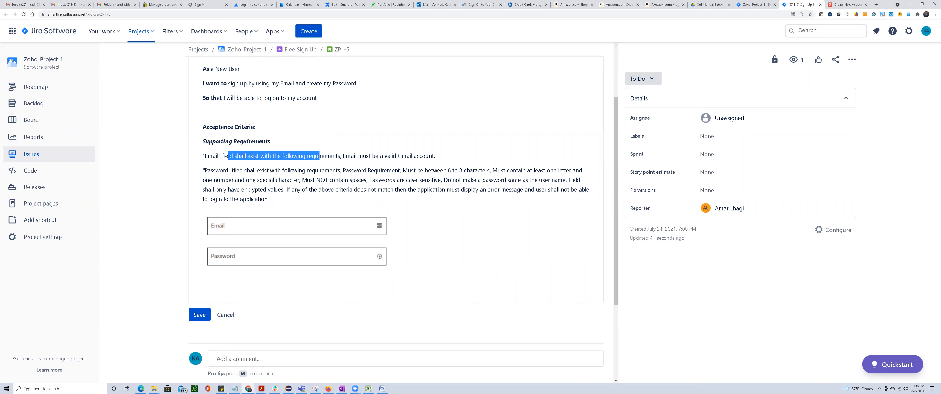
pyautogui.moveTo(372, 180); pyautogui.dragTo(563, 180)
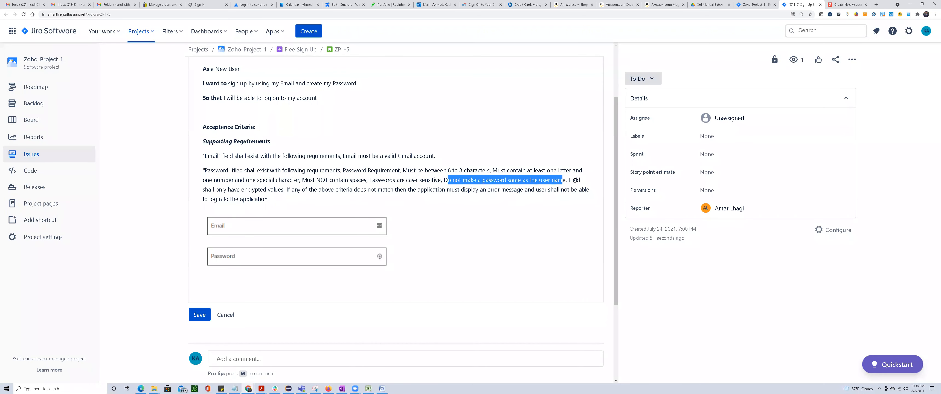
pyautogui.moveTo(572, 179); pyautogui.dragTo(282, 187)
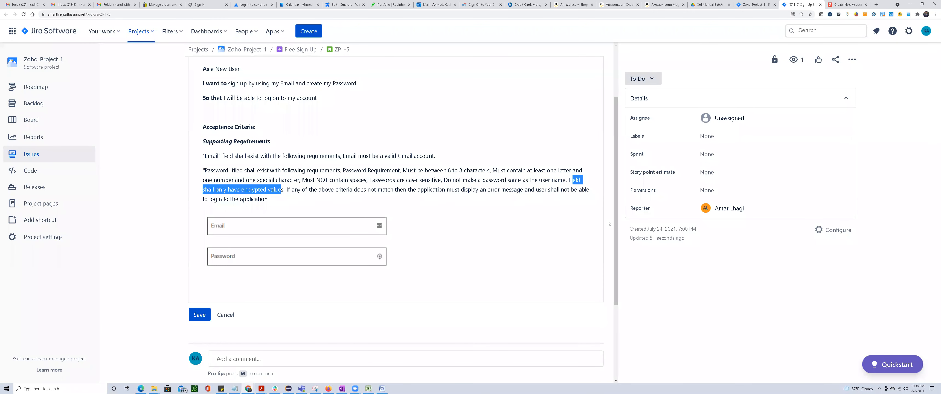
pyautogui.moveTo(291, 190)
pyautogui.mouseDown()
pyautogui.moveTo(589, 198)
pyautogui.moveTo(389, 183)
pyautogui.moveTo(291, 193)
pyautogui.mouseUp()
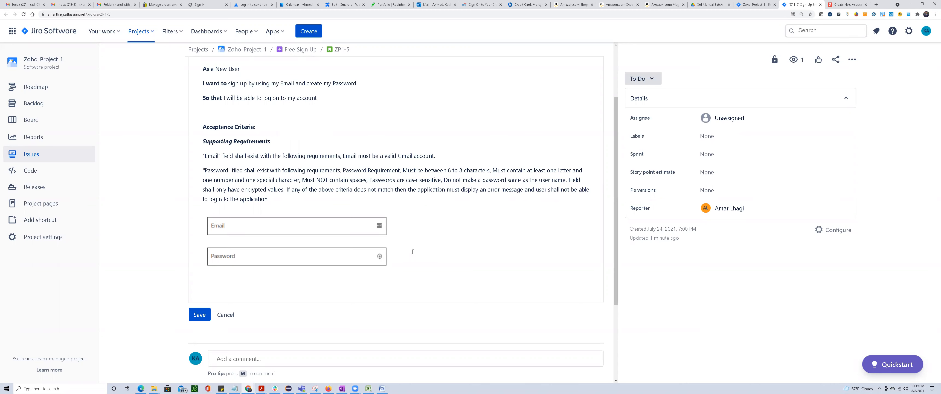
# Check on the Zoho sign-up page whether the masked Password entry can be copied, and return to the ZP1-5 issue.
pyautogui.hotkey('alt', 'Tab')
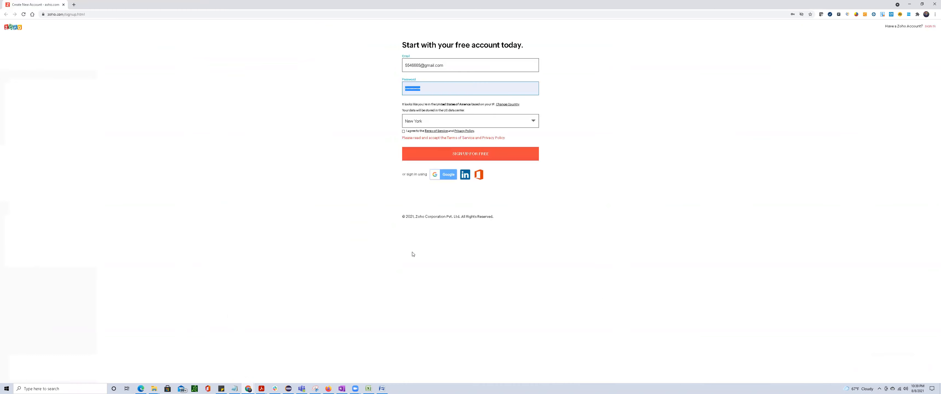
pyautogui.rightClick(413, 88)
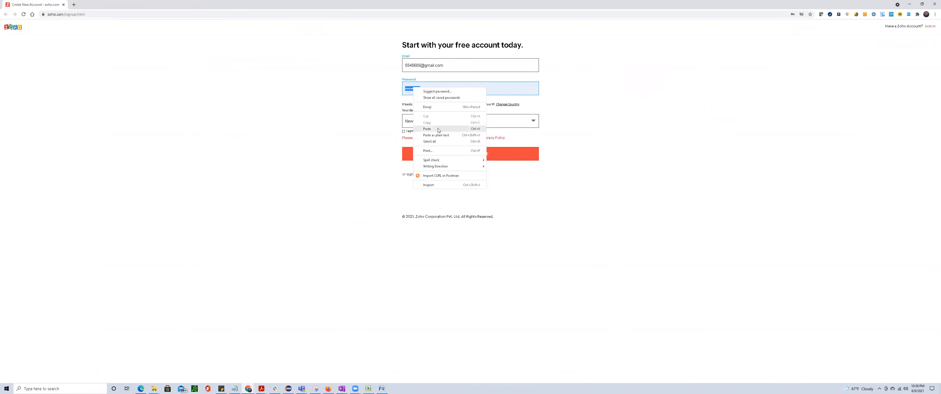
pyautogui.click(305, 129)
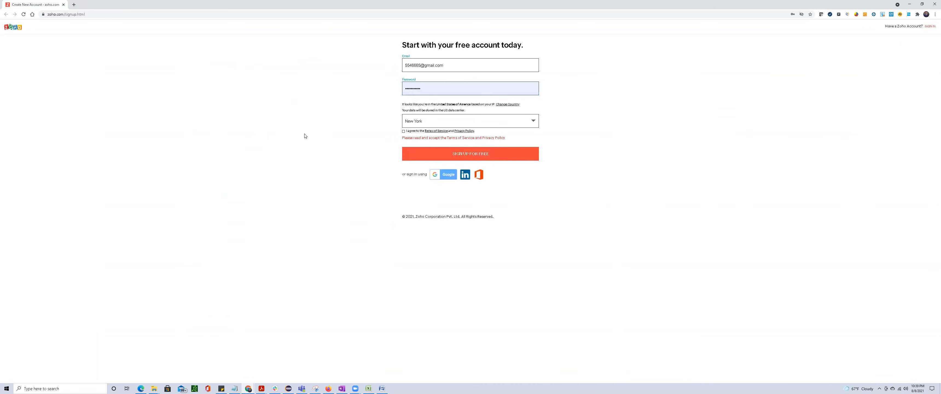
pyautogui.hotkey('alt', 'Tab')
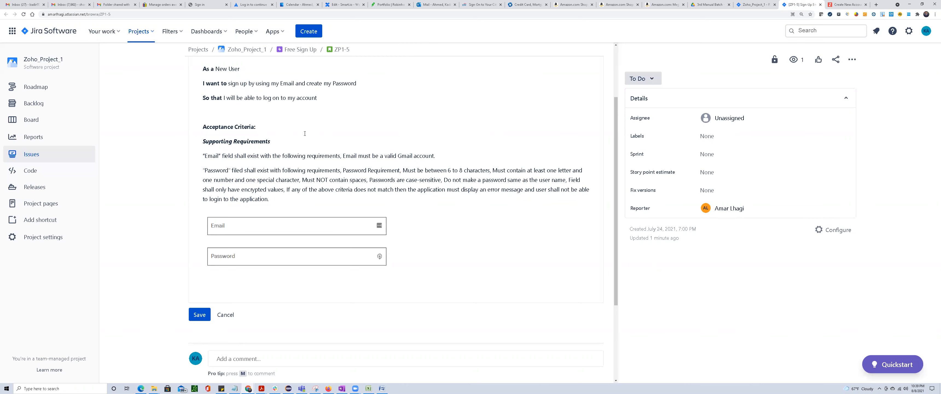
# Review the entire ZP1-5 description, from the user story through the Email and Password acceptance criteria.
pyautogui.moveTo(269, 190); pyautogui.dragTo(204, 69)
pyautogui.click(306, 179)
pyautogui.scroll(2, 306, 179)
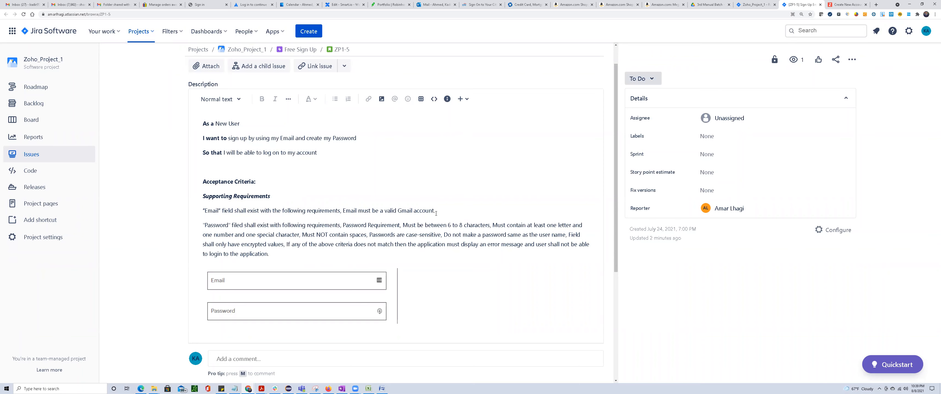
# Compare the ZP1-5 description with the existing ZP1-3 test cases in the Excel workbook, checking the TC_001 test case description.
pyautogui.hotkey('alt', 'Tab')
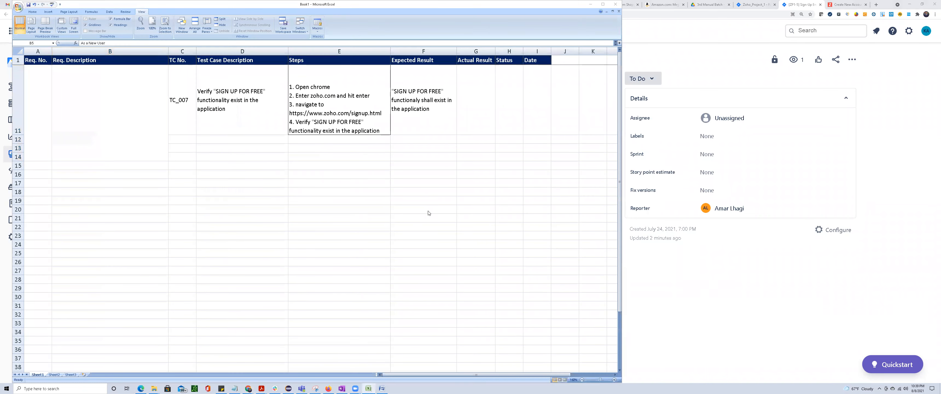
pyautogui.hotkey('alt', 'Tab')
pyautogui.hotkey('alt', 'Tab')
pyautogui.hotkey('alt', 'Tab')
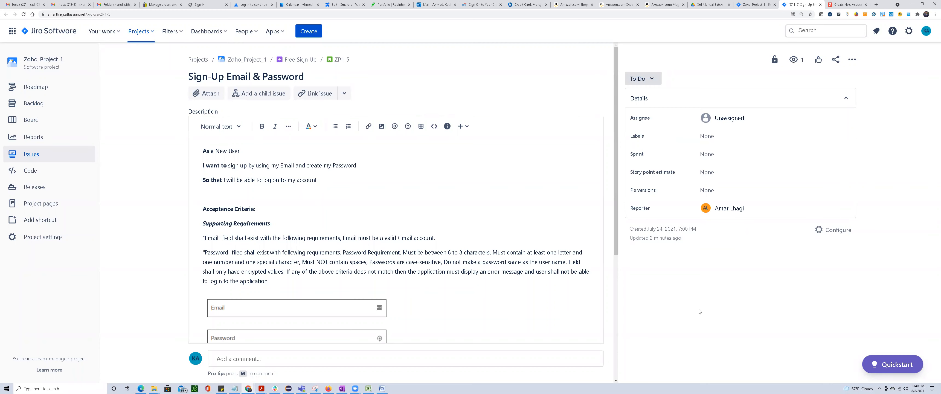
pyautogui.hotkey('alt', 'Tab')
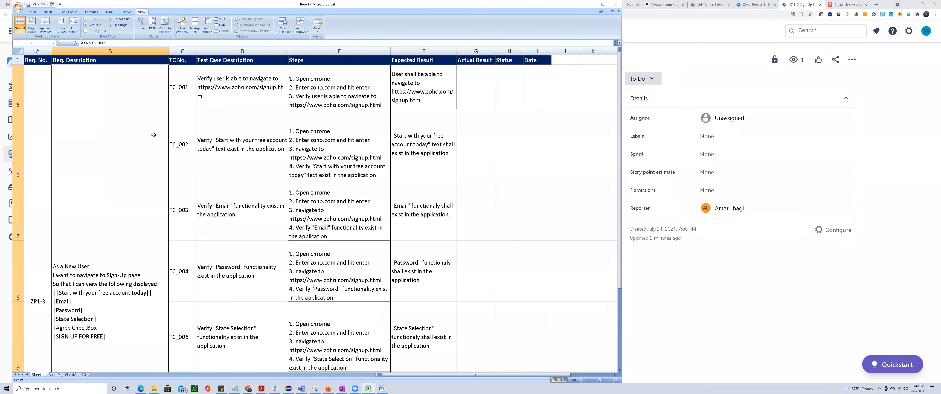
pyautogui.click(252, 81)
pyautogui.press('alt')
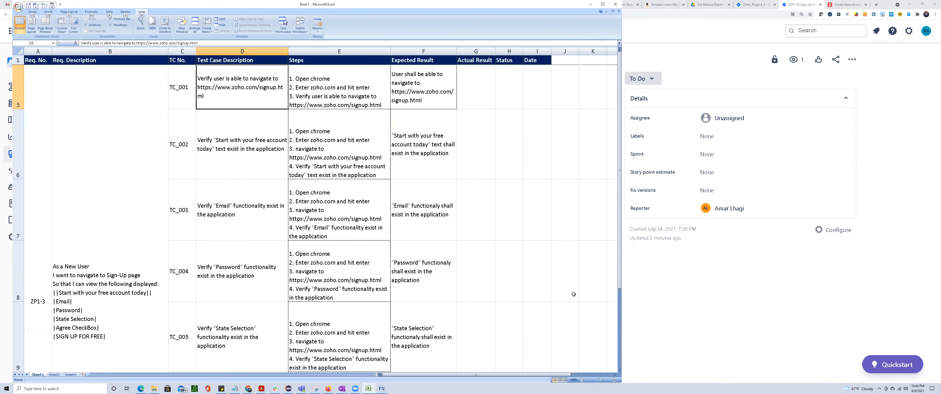
pyautogui.hotkey('alt', 'Tab')
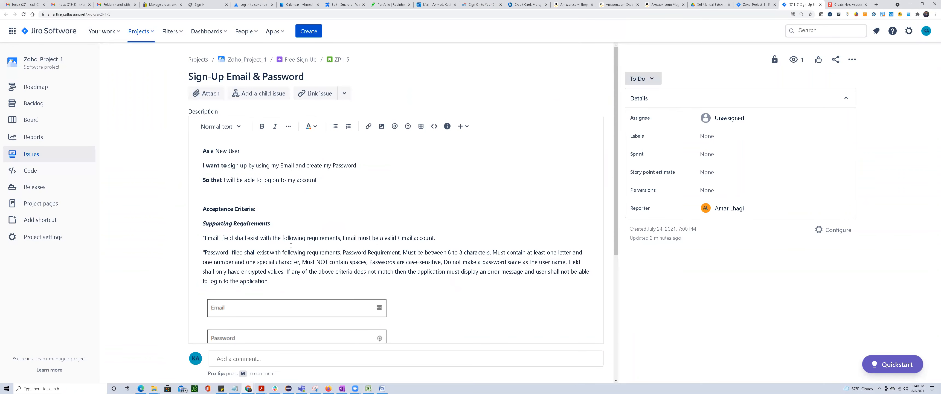
# Compare the ZP1-5 clause requiring a "Password" field with the TC_004 Password test case in the Excel workbook.
pyautogui.scroll(-1, 291, 245)
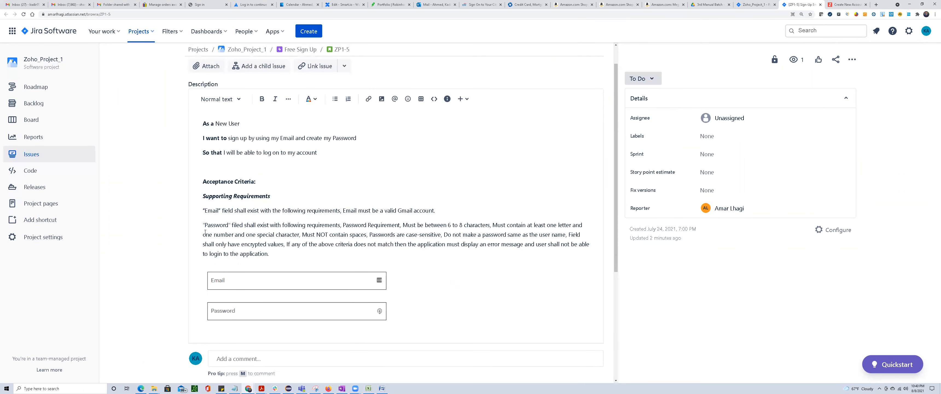
pyautogui.moveTo(206, 225); pyautogui.dragTo(400, 221)
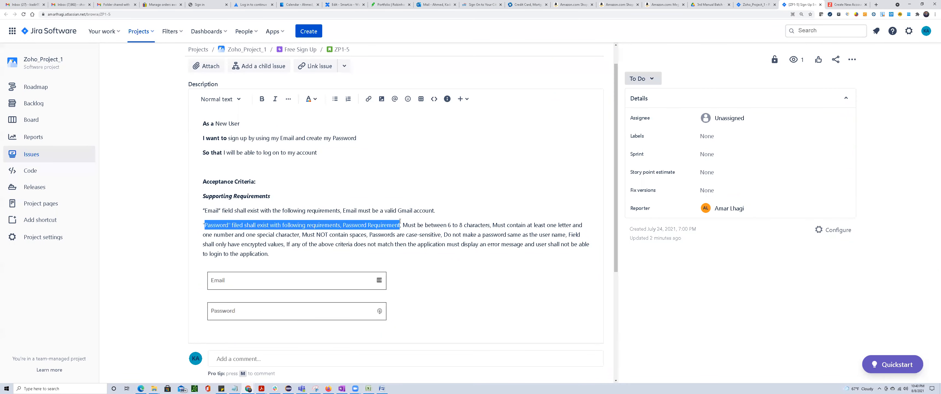
pyautogui.hotkey('alt', 'Tab')
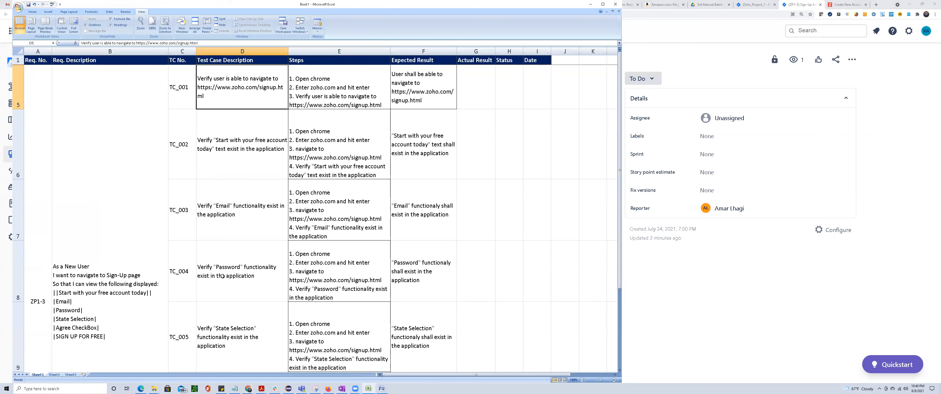
pyautogui.hotkey('alt', 'Tab')
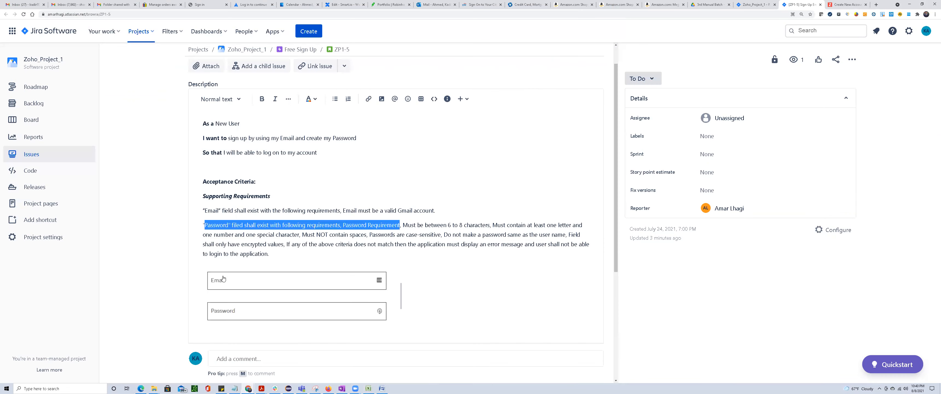
# Examine the ZP1-5 password length clause "Must be between 6 to 8 characters" as a separate requirement.
pyautogui.moveTo(402, 225); pyautogui.dragTo(489, 223)
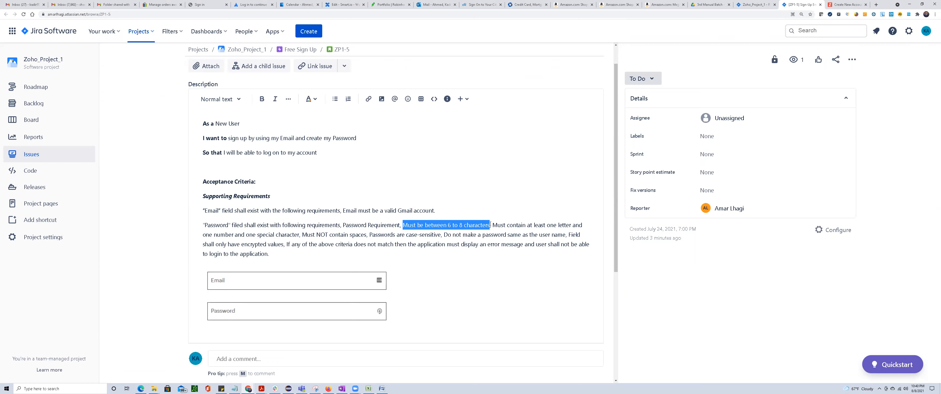
pyautogui.click(437, 225)
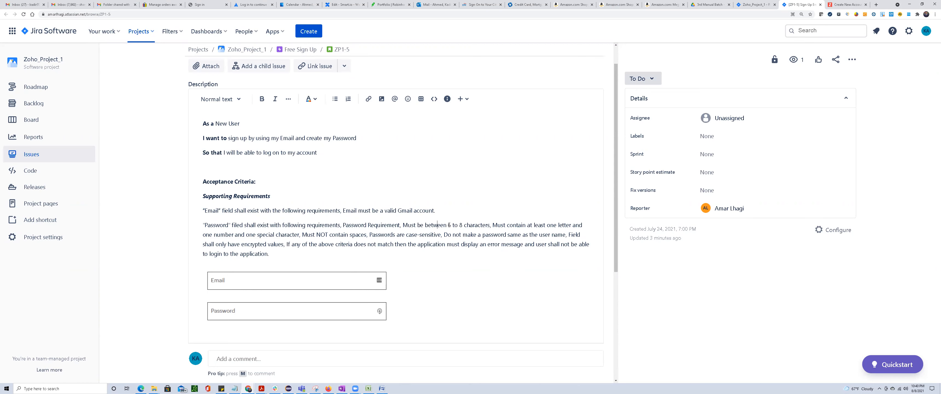
pyautogui.moveTo(402, 225); pyautogui.dragTo(489, 225)
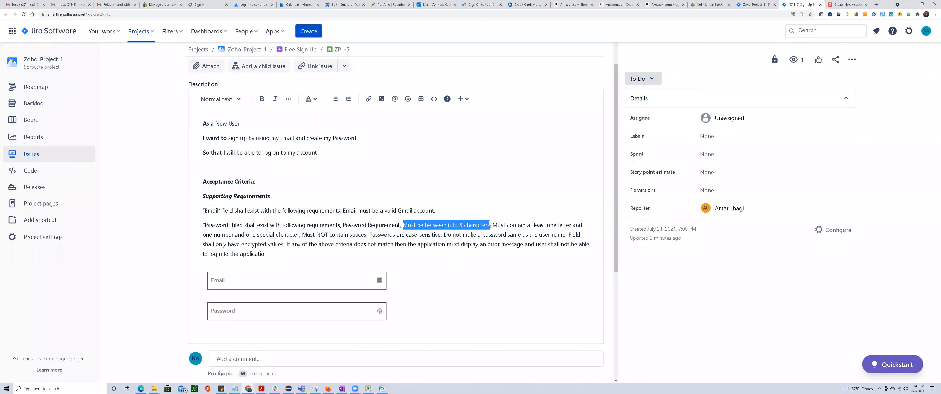
pyautogui.moveTo(489, 224); pyautogui.dragTo(491, 223)
pyautogui.click(249, 225)
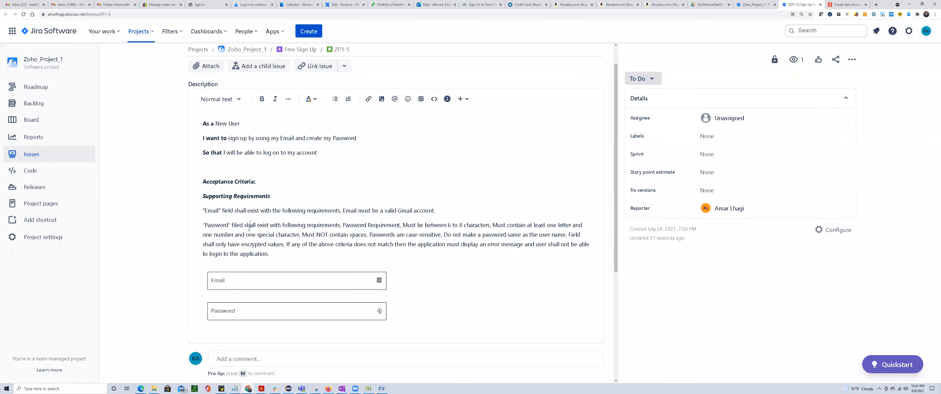